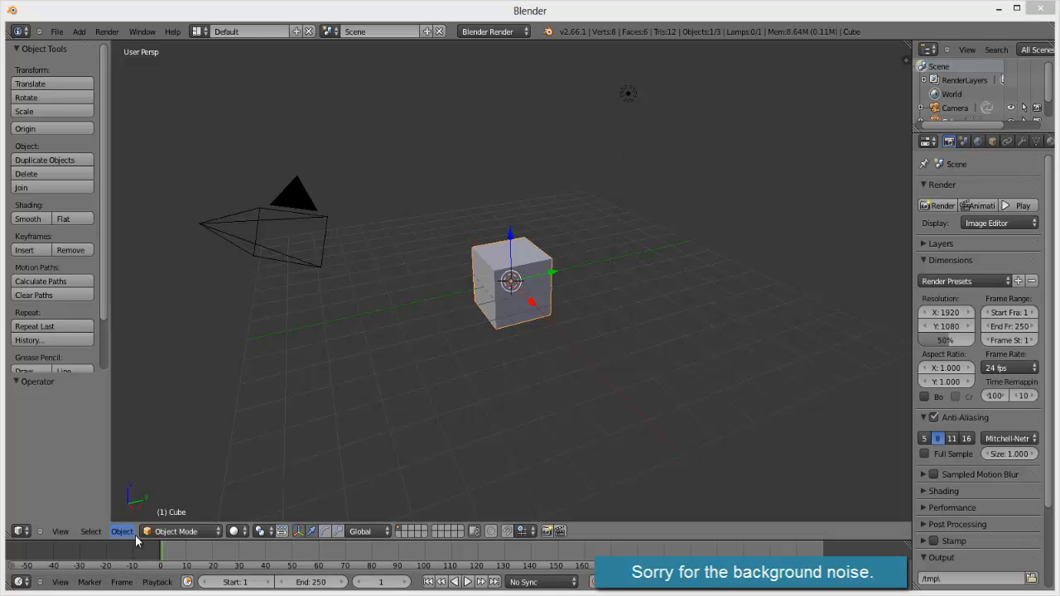
Step: Enlarge the timeline area upward and turn on the screencast key display from the 3D view's properties sidebar
{"action": "left_click_drag", "start_coordinate": [139, 542], "coordinate": [154, 511]}
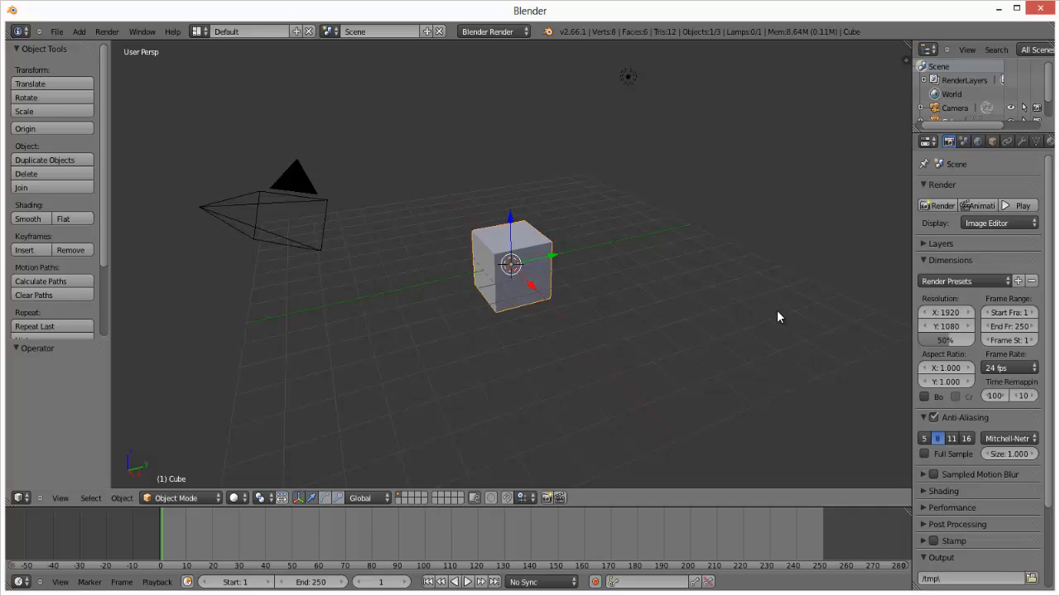
{"action": "key", "text": "n"}
{"action": "scroll", "coordinate": [897, 359], "scroll_direction": "down", "scroll_amount": 3}
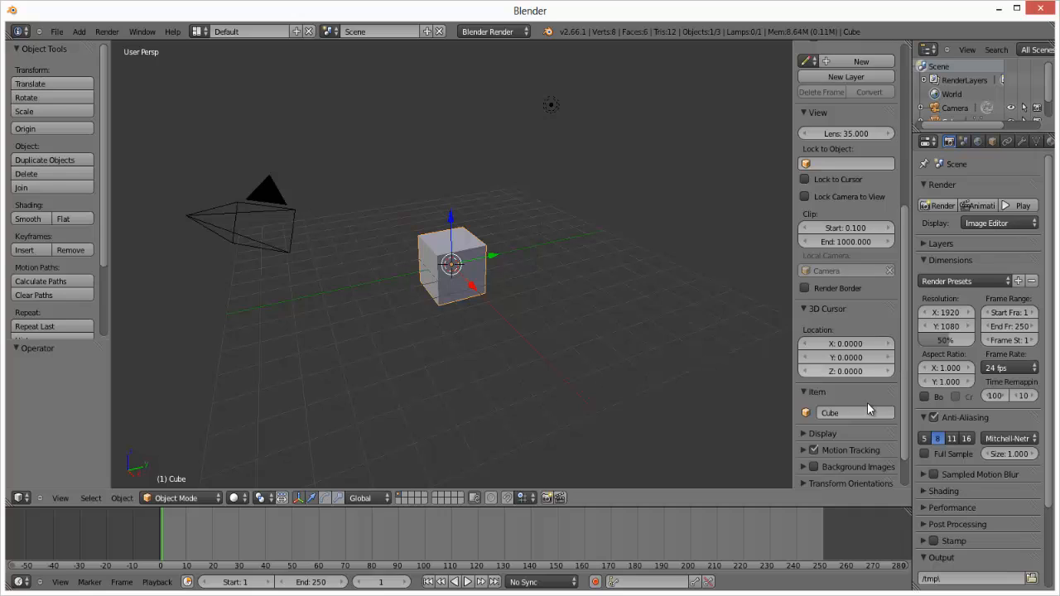
{"action": "key", "text": "n"}
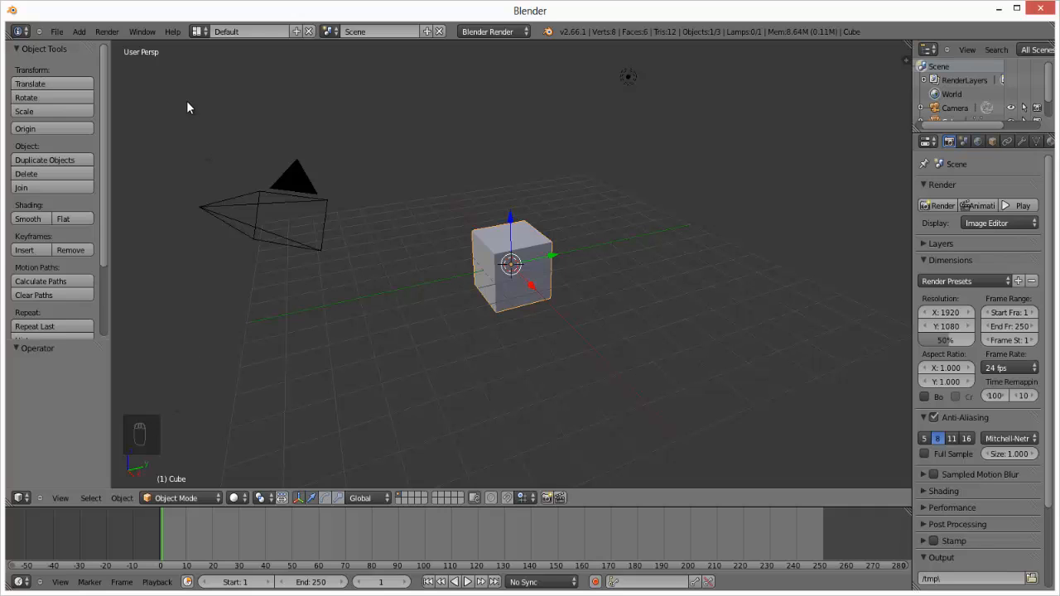
Step: Look through the editor types available for the info header area
{"action": "left_click", "coordinate": [54, 32]}
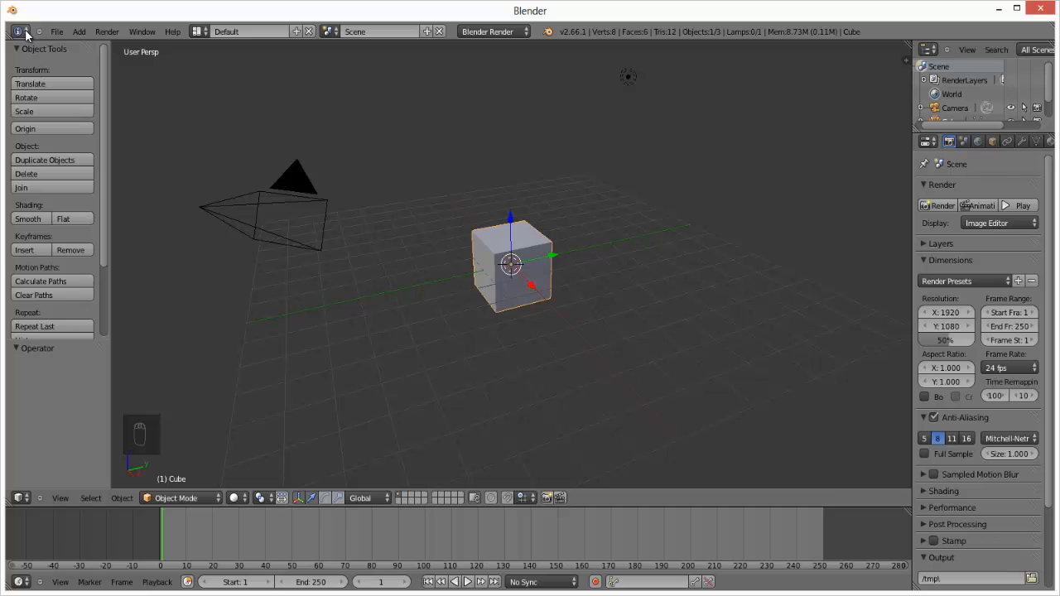
{"action": "left_click", "coordinate": [25, 35]}
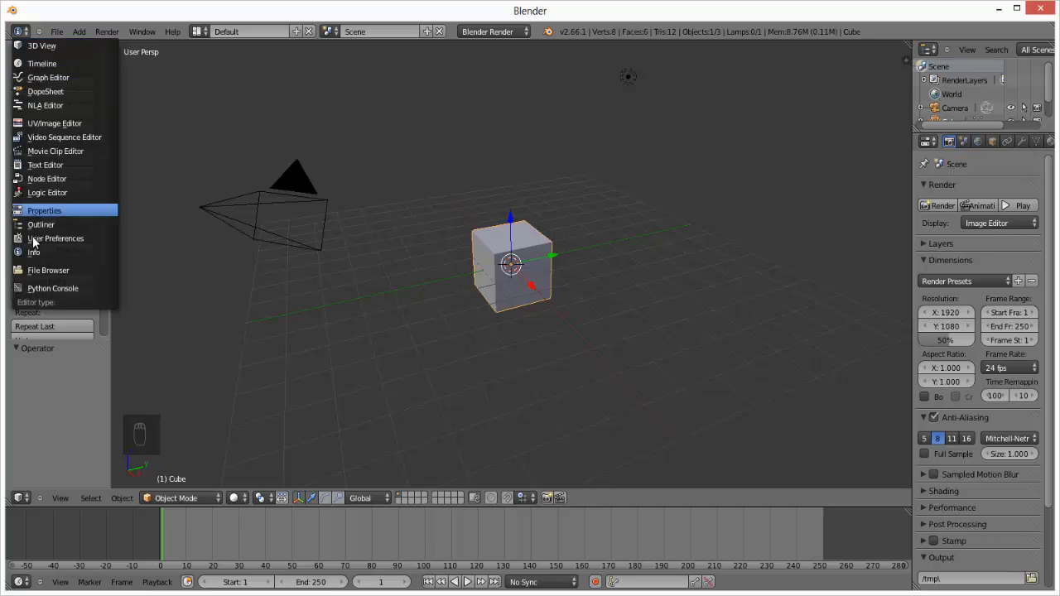
{"action": "left_click", "coordinate": [22, 33]}
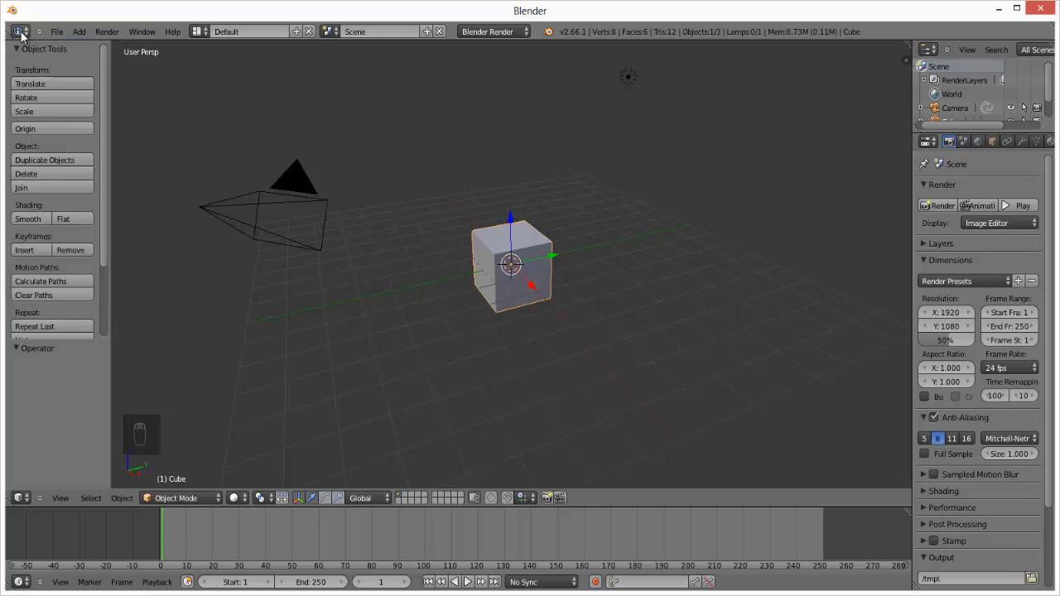
{"action": "left_click", "coordinate": [22, 33]}
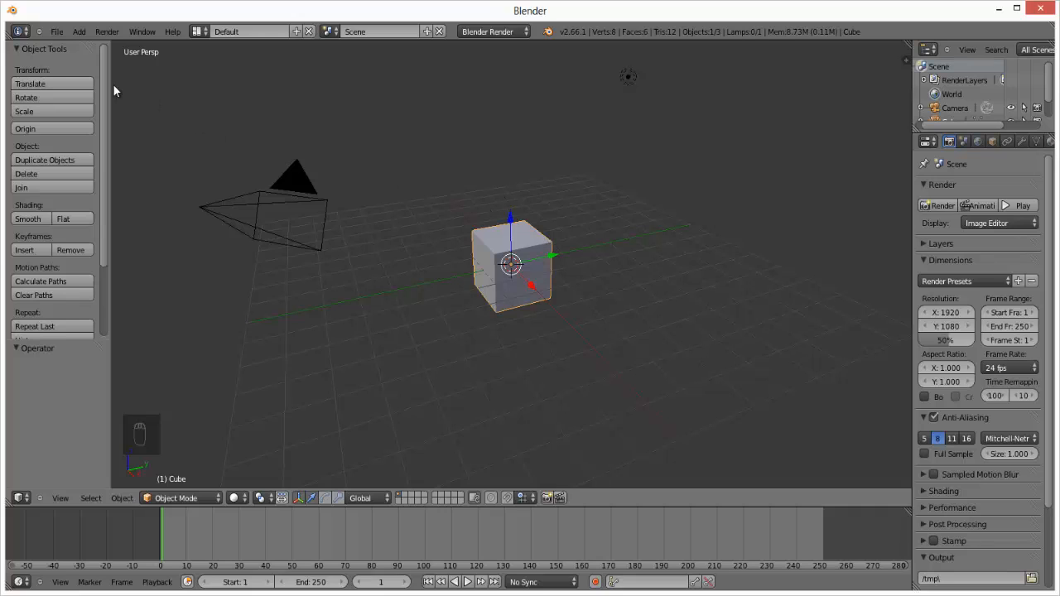
{"action": "left_click", "coordinate": [18, 31]}
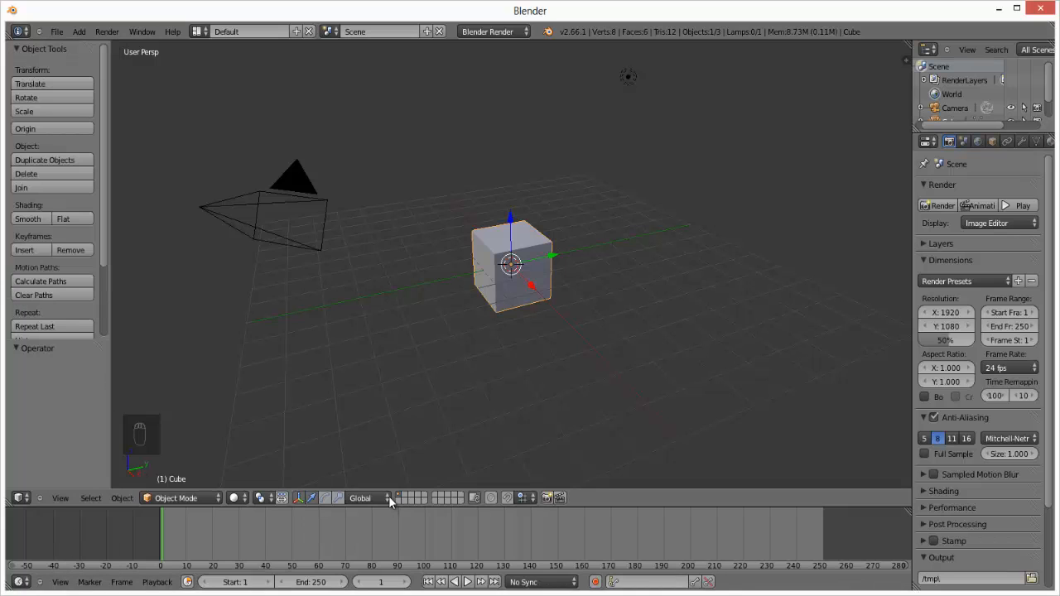
Step: Make the timeline area slightly shorter and enlarge the outliner until all scene objects are listed
{"action": "left_click_drag", "start_coordinate": [389, 507], "coordinate": [389, 523]}
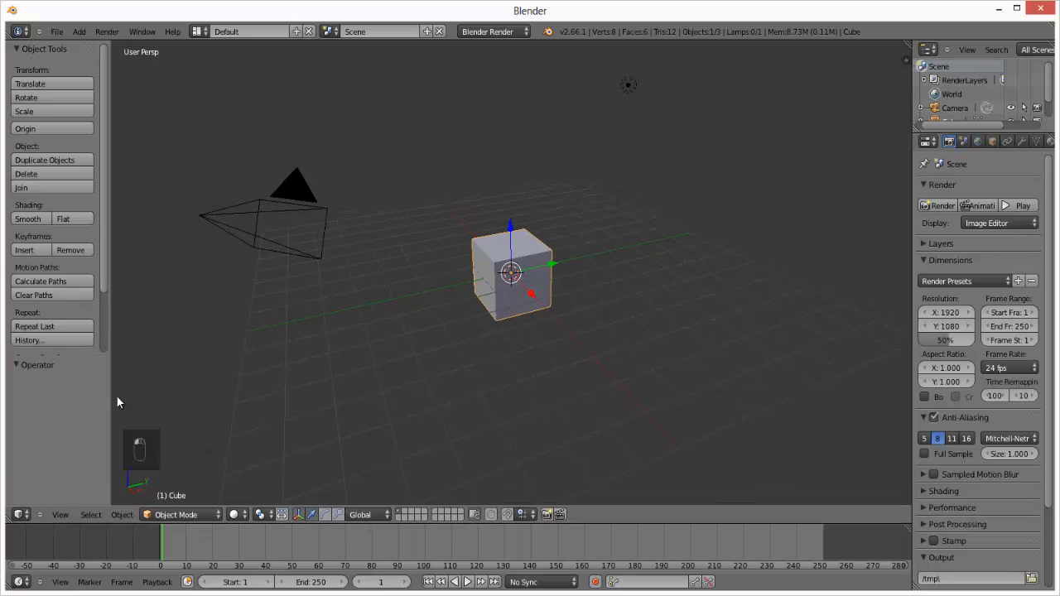
{"action": "left_click", "coordinate": [21, 34]}
{"action": "left_click_drag", "start_coordinate": [990, 133], "coordinate": [990, 231]}
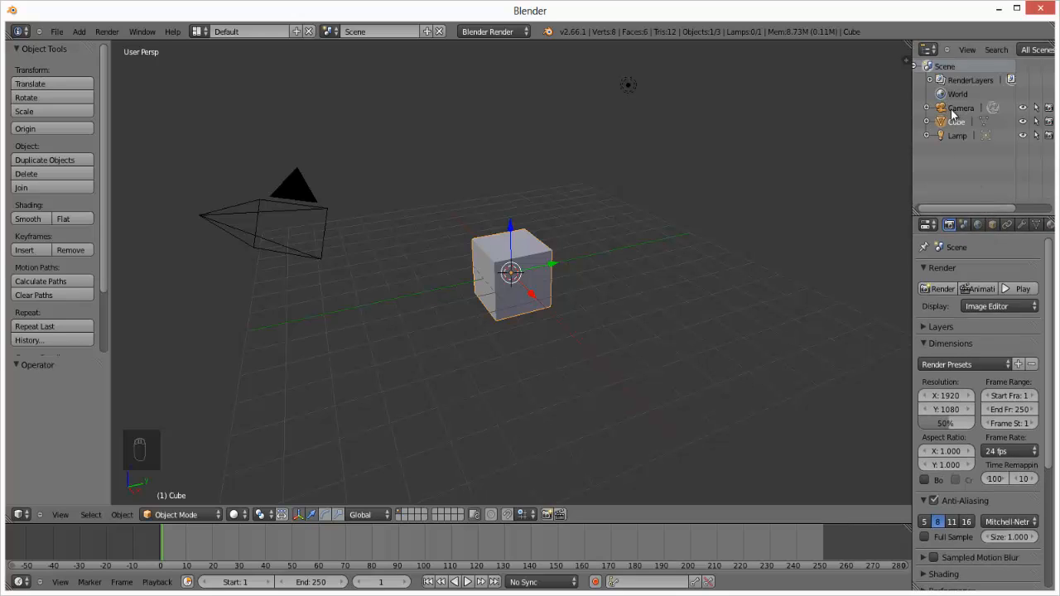
Step: Select the Camera, the Cube and finally the Lamp in the outliner
{"action": "left_click", "coordinate": [951, 110]}
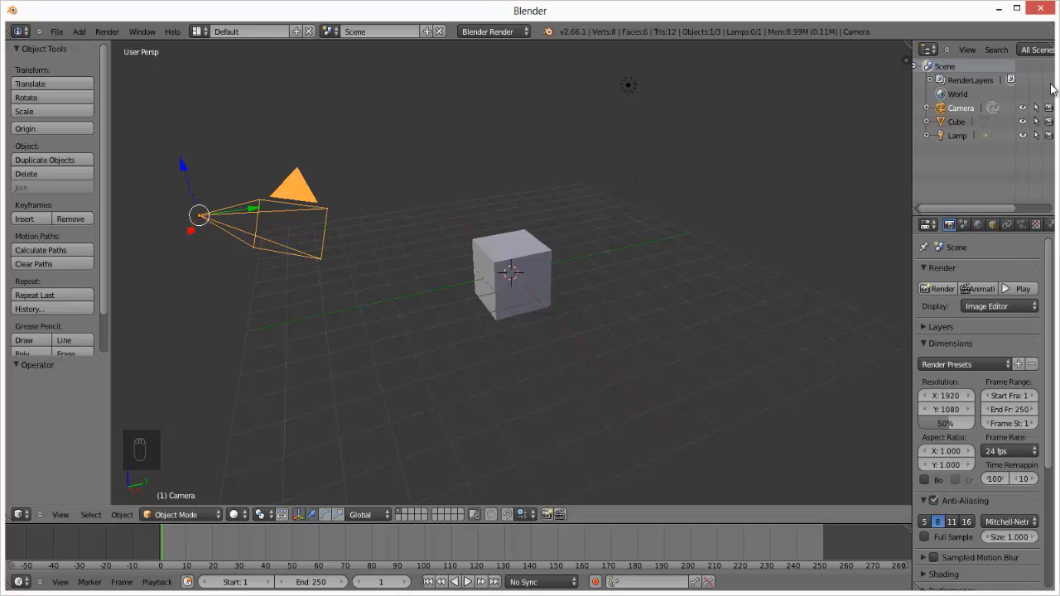
{"action": "left_click", "coordinate": [955, 121]}
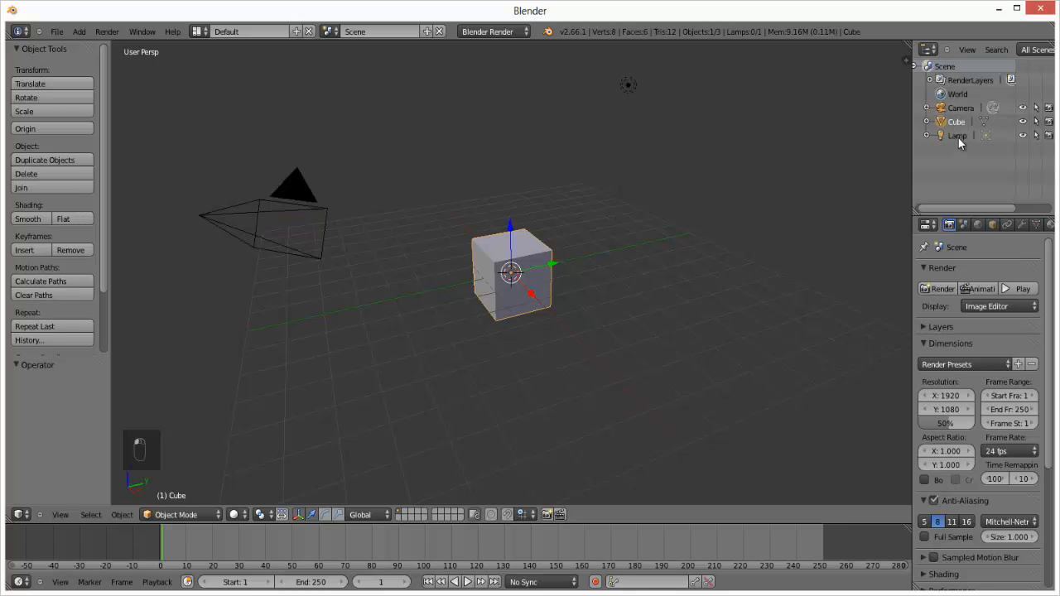
{"action": "left_click", "coordinate": [957, 135]}
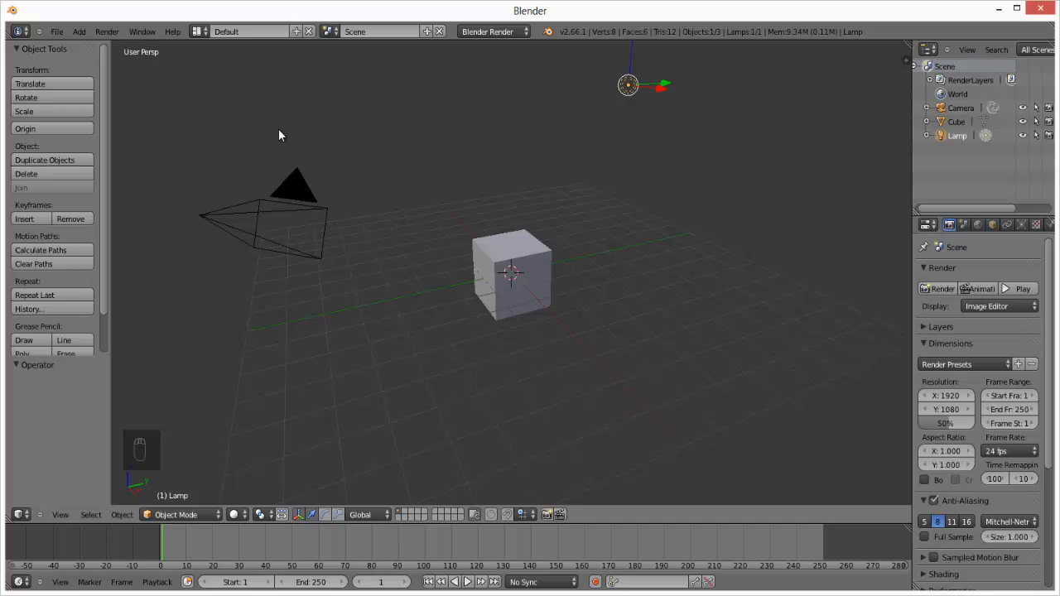
Step: Change the info header area to the User Preferences editor and maximize that area
{"action": "left_click", "coordinate": [58, 33]}
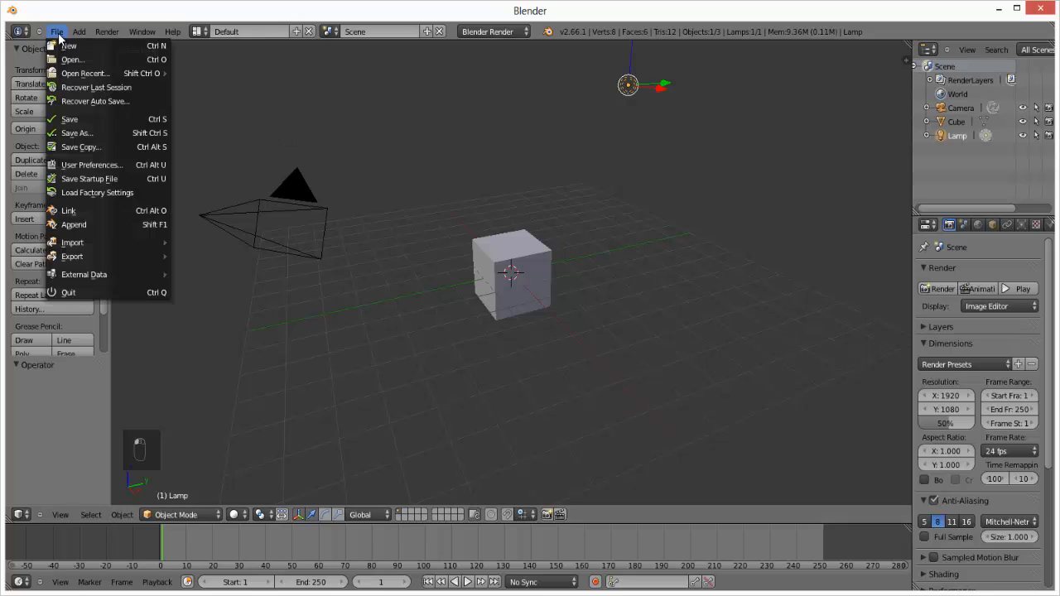
{"action": "left_click", "coordinate": [20, 31]}
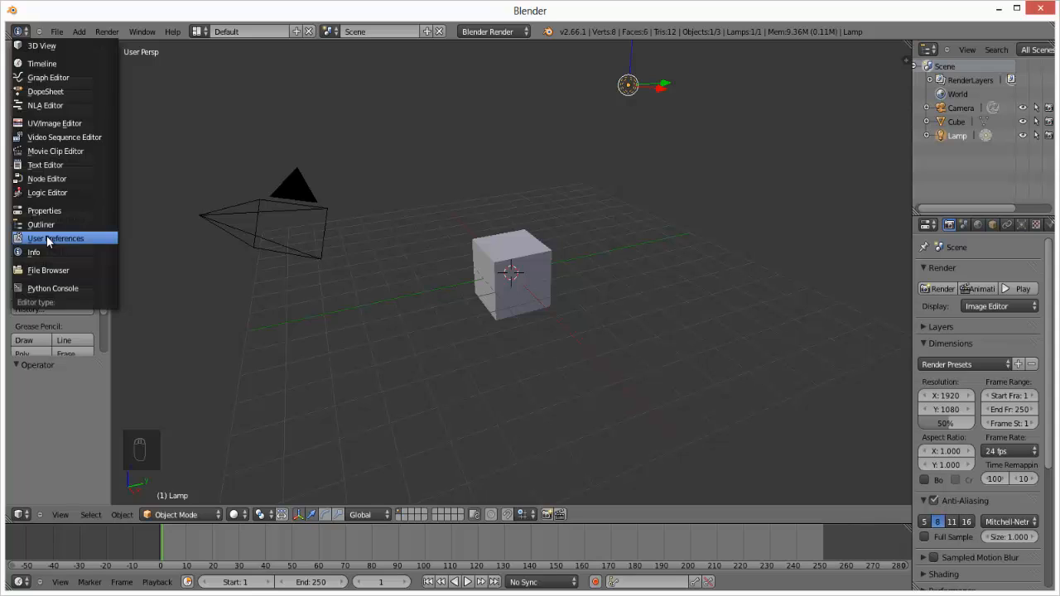
{"action": "left_click", "coordinate": [46, 236]}
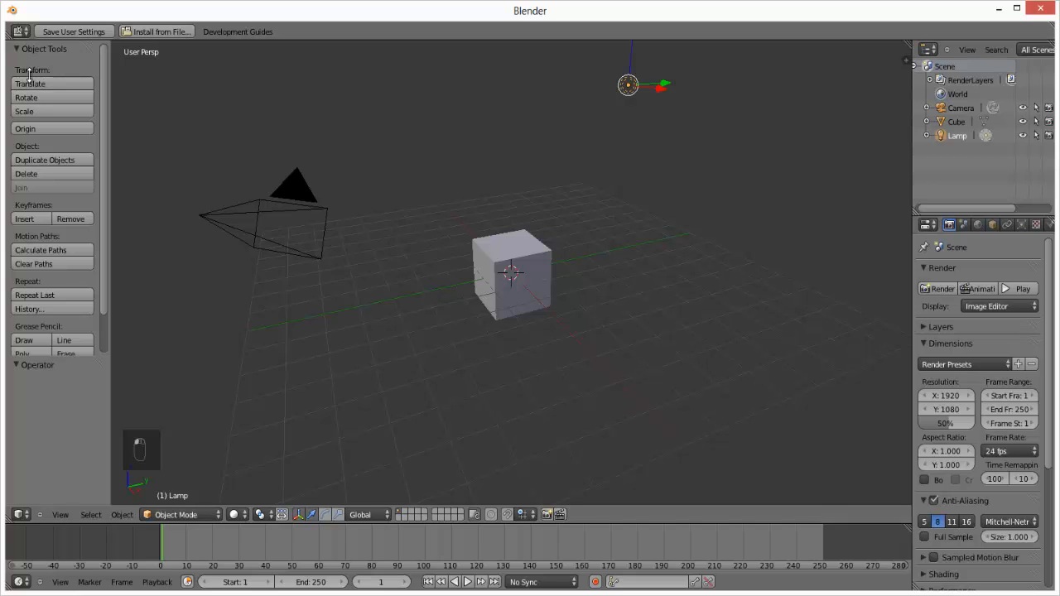
{"action": "left_click_drag", "start_coordinate": [28, 41], "coordinate": [43, 165]}
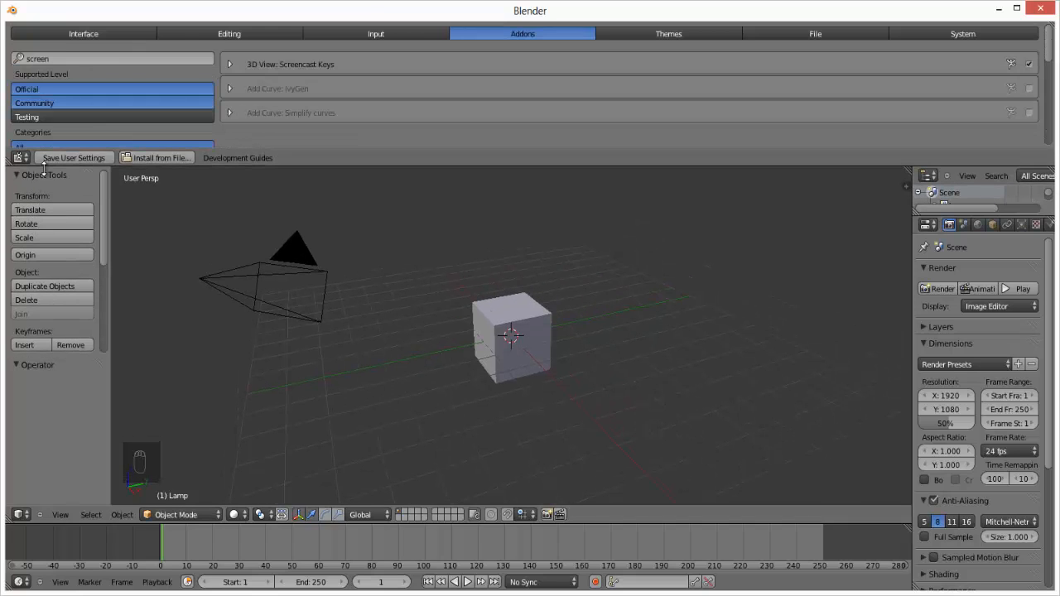
{"action": "left_click_drag", "start_coordinate": [44, 166], "coordinate": [74, 38]}
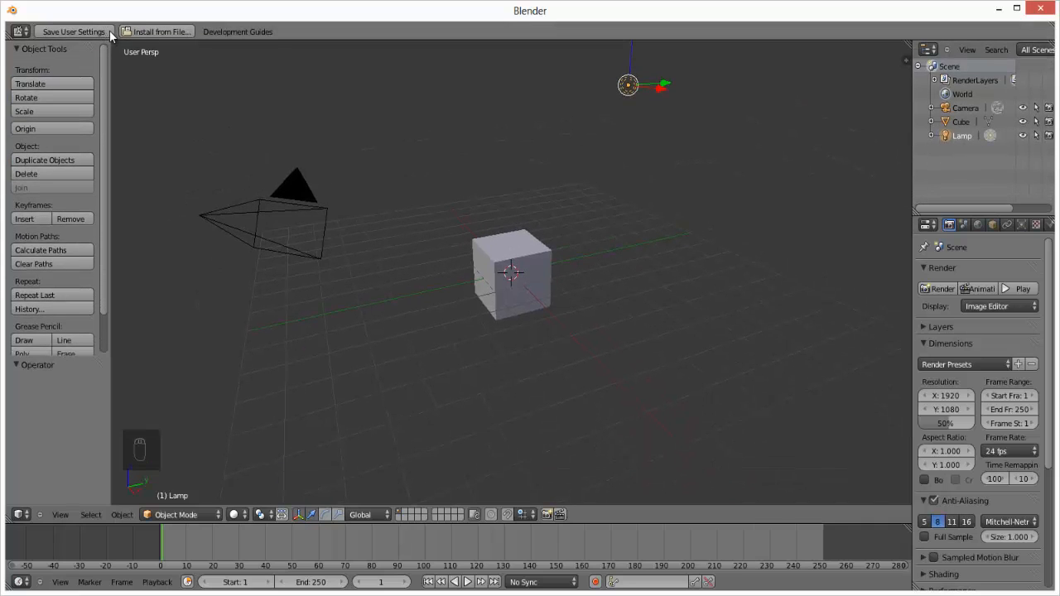
{"action": "right_click", "coordinate": [313, 33]}
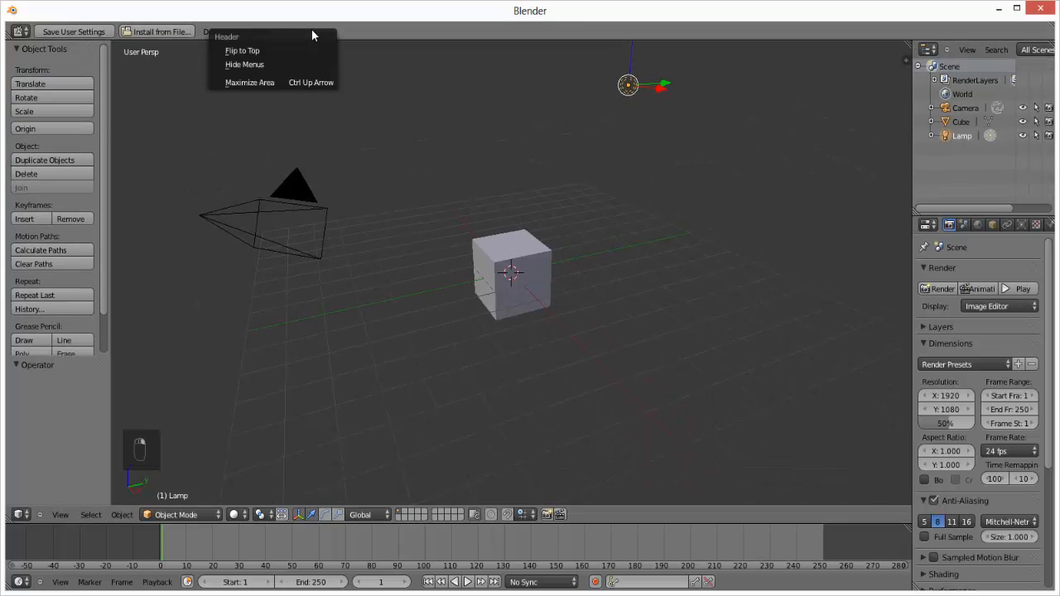
{"action": "left_click", "coordinate": [295, 82]}
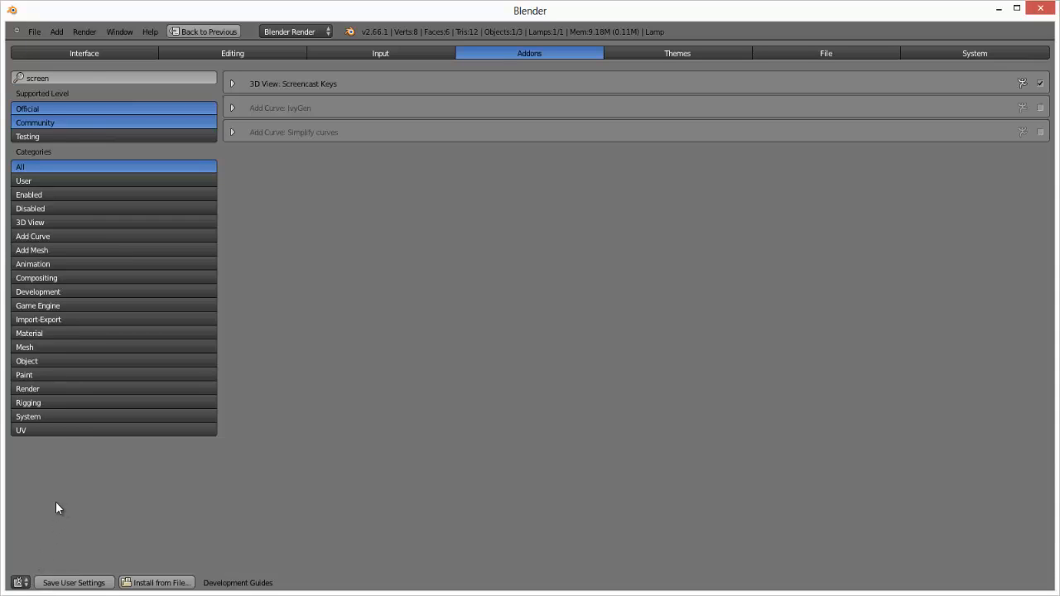
Step: Examine the Interface, Editing, Input and Addons preferences, including the available input presets
{"action": "left_click", "coordinate": [87, 53]}
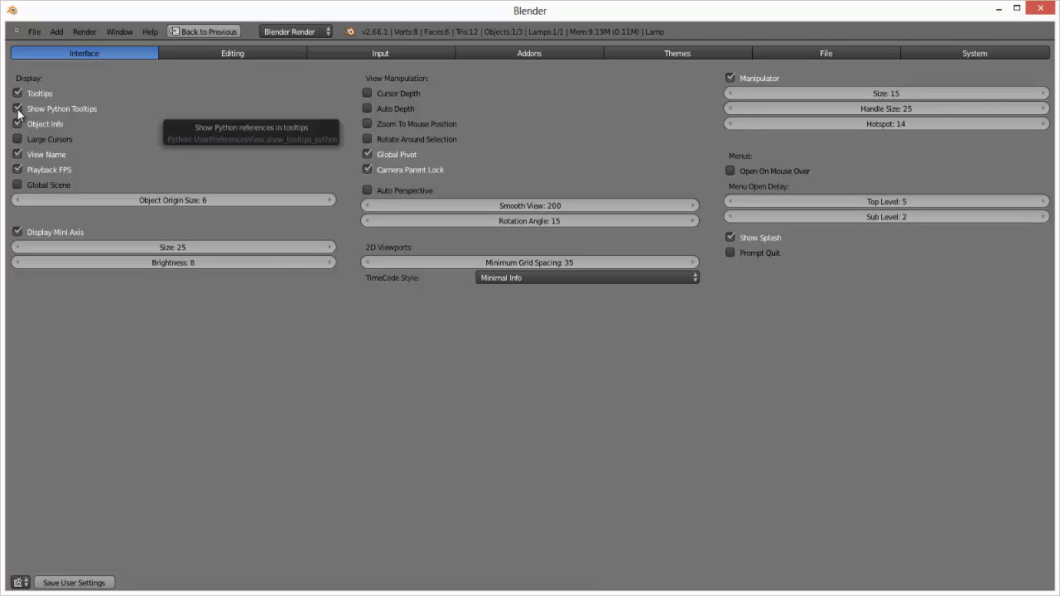
{"action": "left_click", "coordinate": [38, 31]}
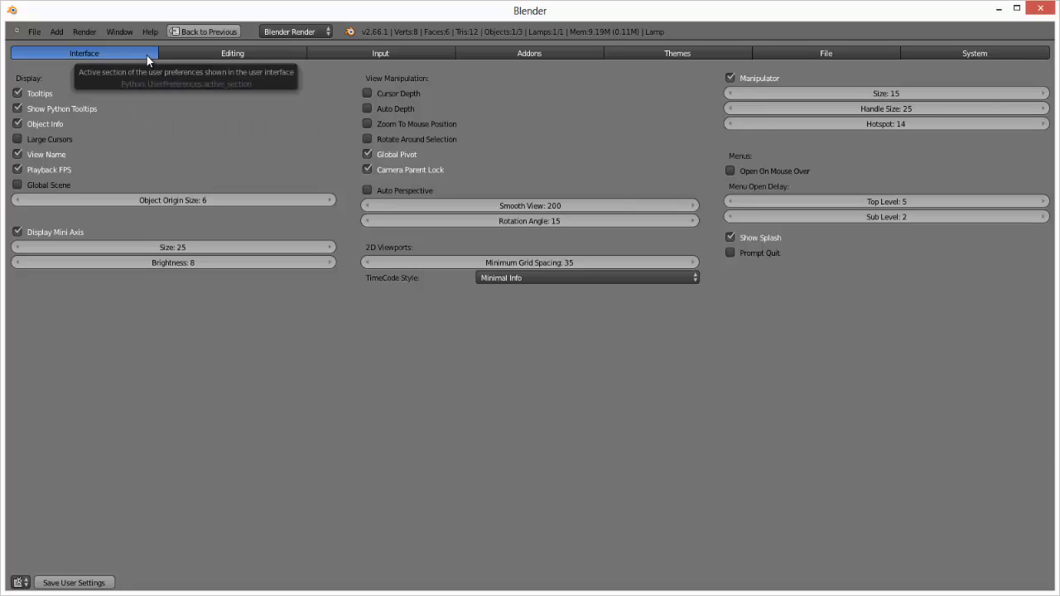
{"action": "left_click", "coordinate": [200, 54]}
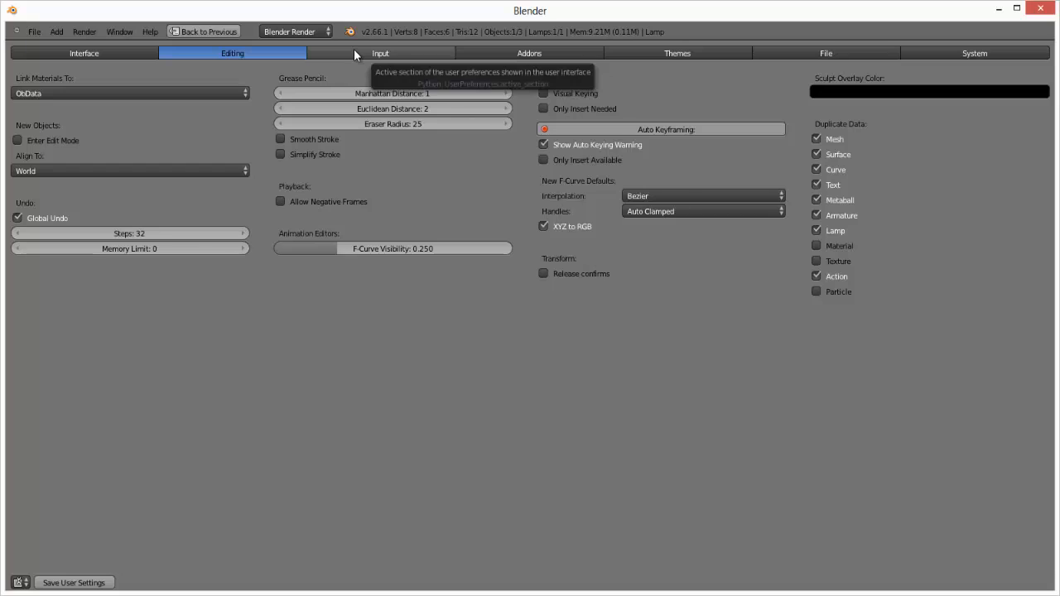
{"action": "left_click", "coordinate": [403, 53]}
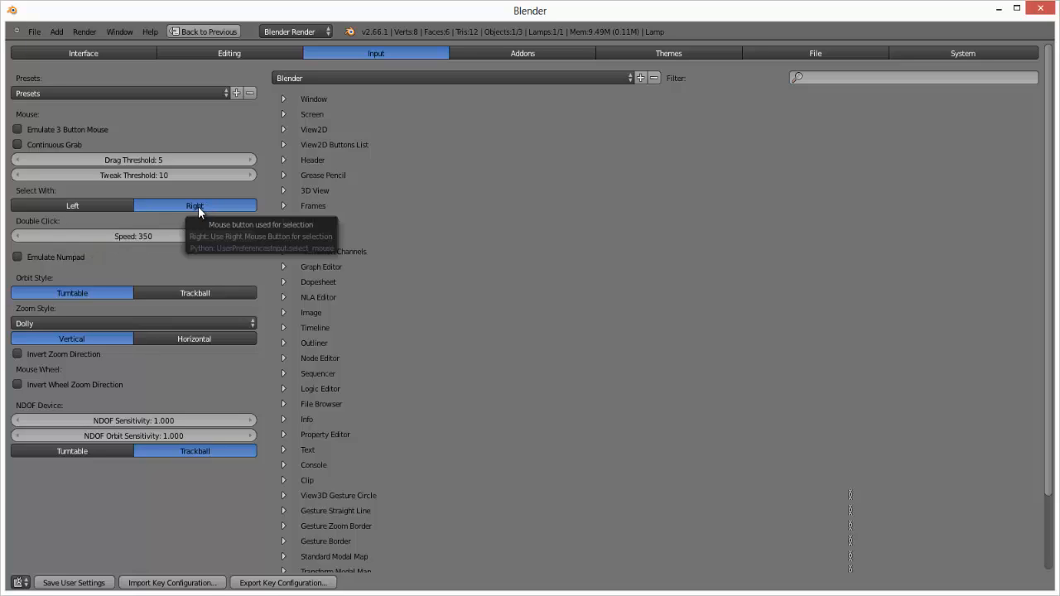
{"action": "left_click", "coordinate": [110, 95]}
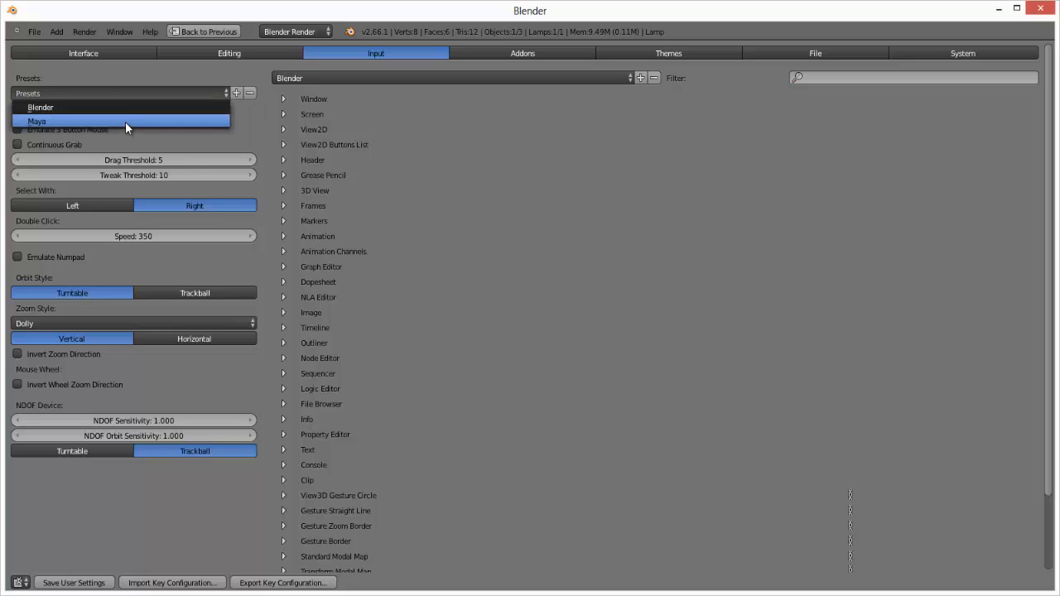
{"action": "left_click", "coordinate": [134, 96]}
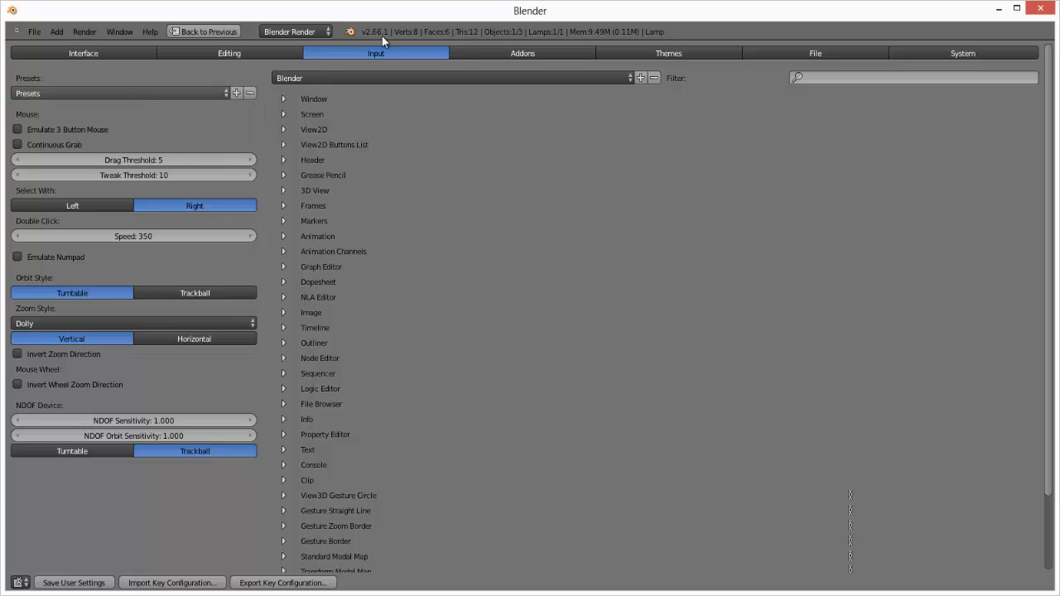
{"action": "left_click", "coordinate": [504, 50]}
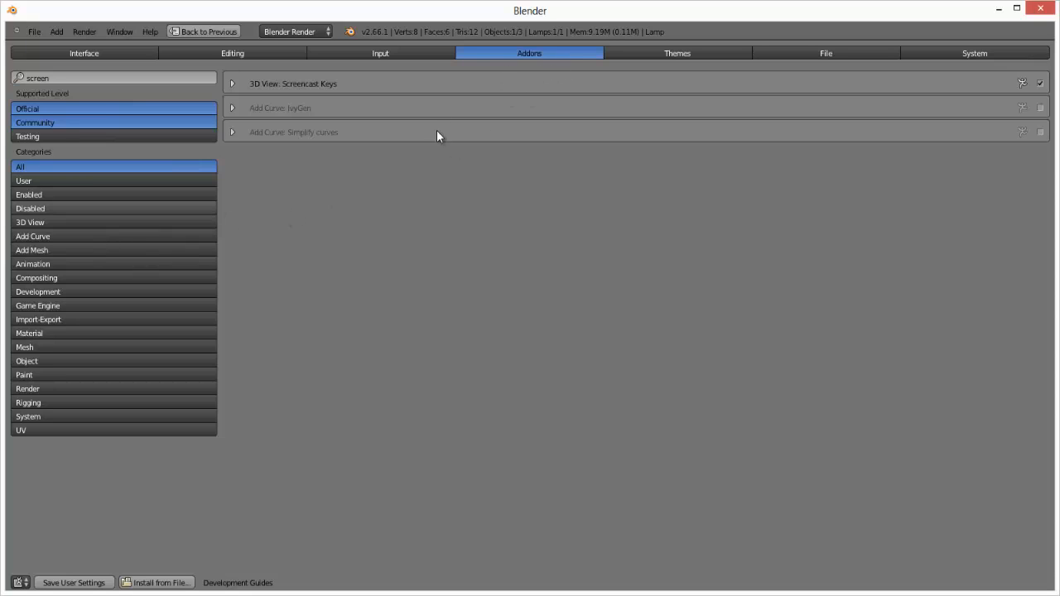
Step: Examine the theme settings for User Interface, Text Style, Bone Color Sets and 3D View
{"action": "left_click", "coordinate": [644, 55]}
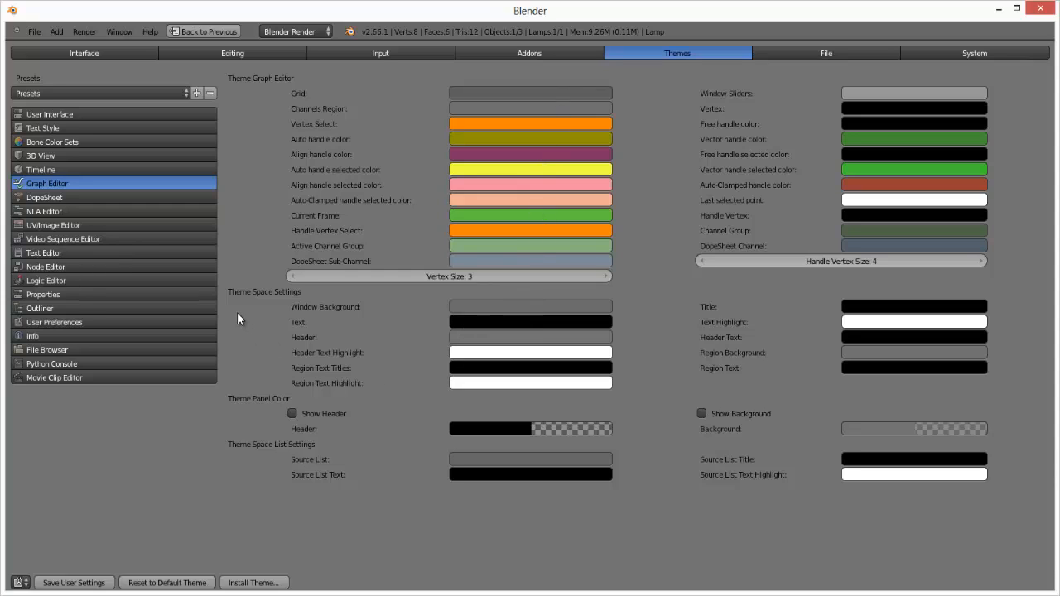
{"action": "left_click", "coordinate": [43, 118]}
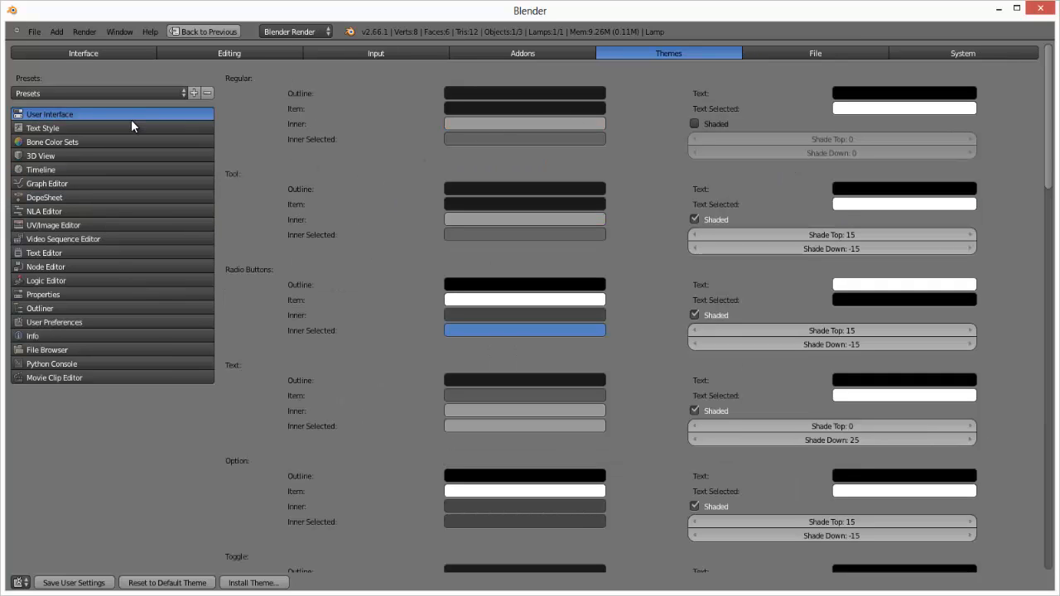
{"action": "left_click", "coordinate": [38, 130]}
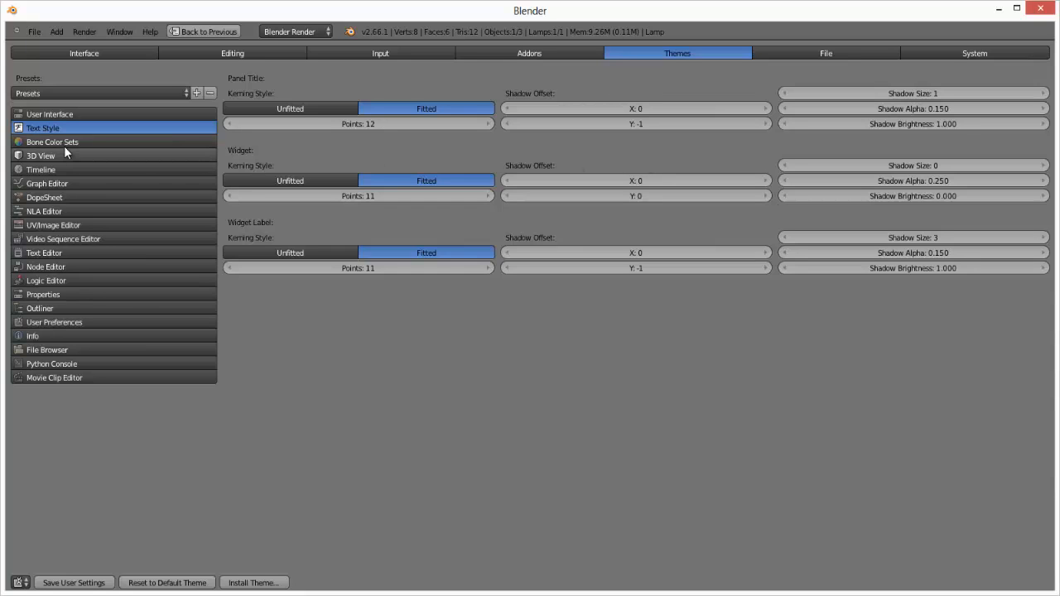
{"action": "left_click", "coordinate": [64, 143]}
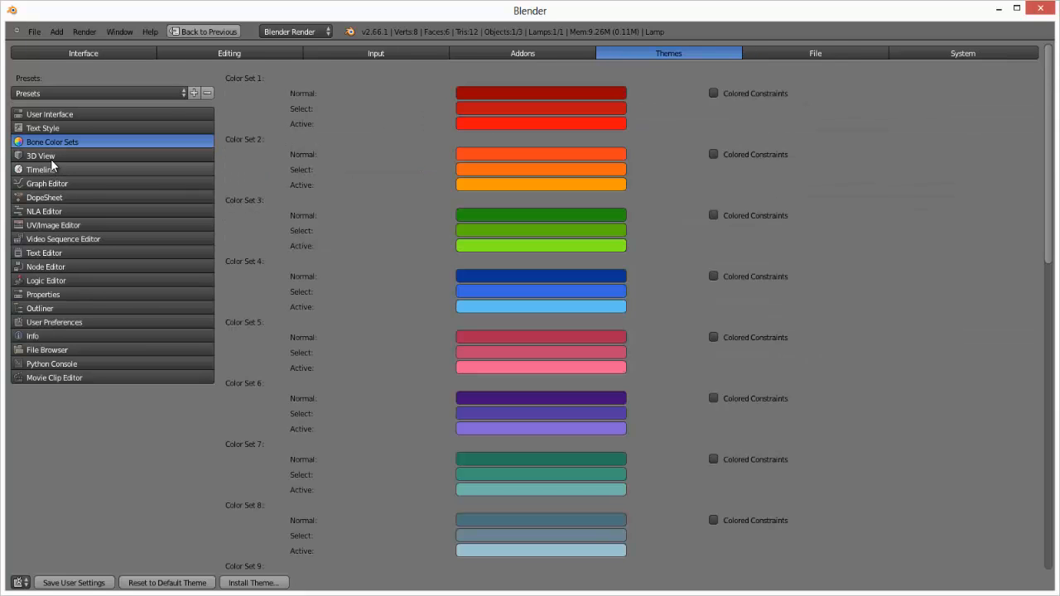
{"action": "left_click", "coordinate": [50, 157]}
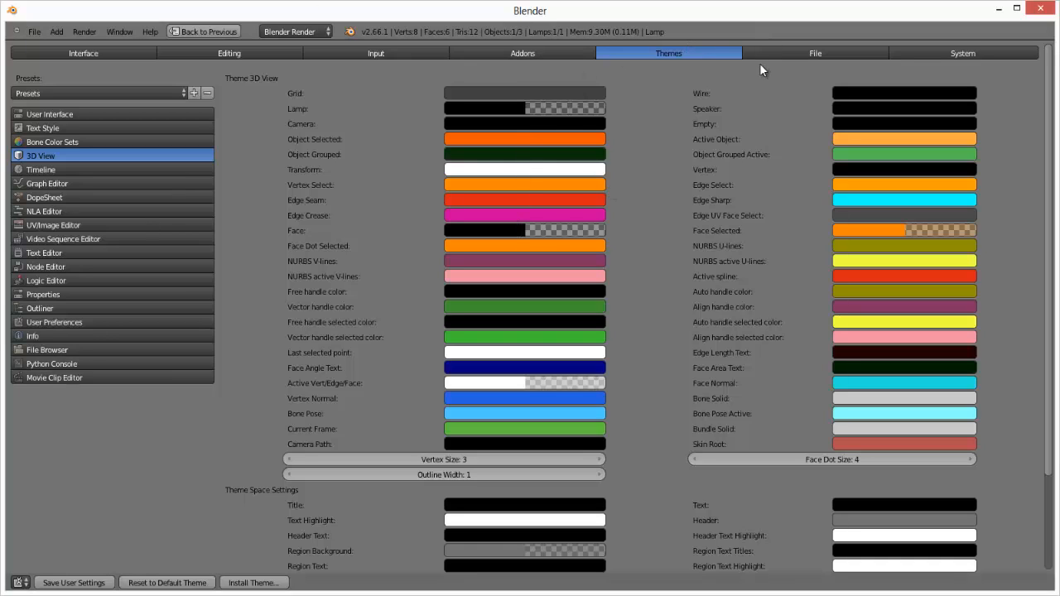
Step: Review the File preferences, including the animation player choice
{"action": "left_click", "coordinate": [799, 53]}
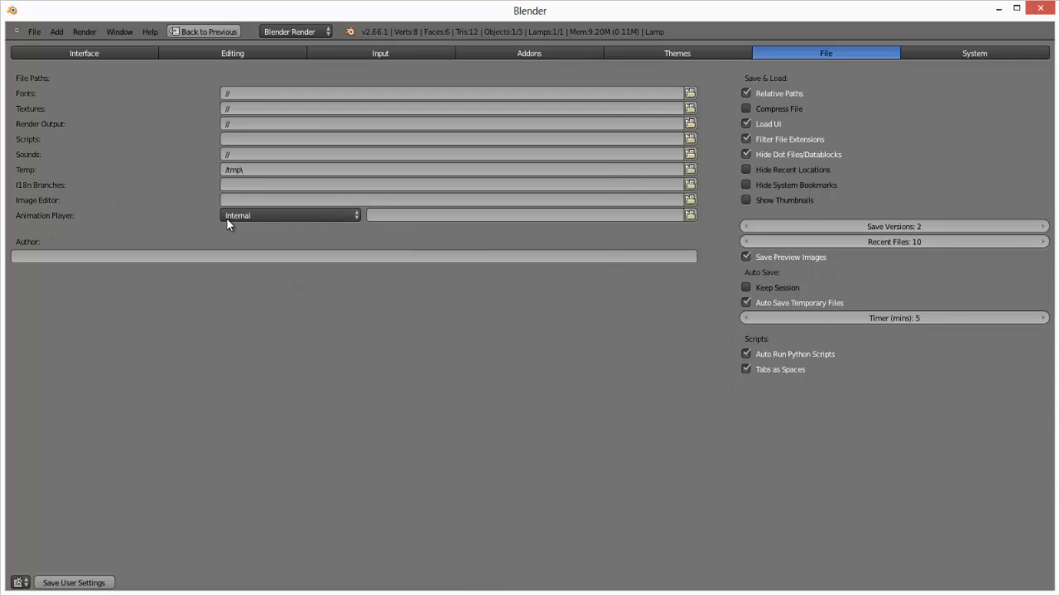
{"action": "left_click", "coordinate": [266, 219]}
Step: Try entering the author's name in the File preferences, clear it again and leave the field
{"action": "left_click", "coordinate": [105, 256]}
{"action": "type", "text": "Allan Jeremy"}
{"action": "key", "text": "BackSpace"}
{"action": "key", "text": "BackSpace"}
{"action": "key", "text": "BackSpace"}
{"action": "key", "text": "BackSpace"}
{"action": "key", "text": "BackSpace"}
{"action": "key", "text": "BackSpace"}
{"action": "key", "text": "BackSpace"}
{"action": "key", "text": "BackSpace"}
{"action": "key", "text": "BackSpace"}
{"action": "key", "text": "BackSpace"}
{"action": "key", "text": "BackSpace"}
{"action": "key", "text": "BackSpace"}
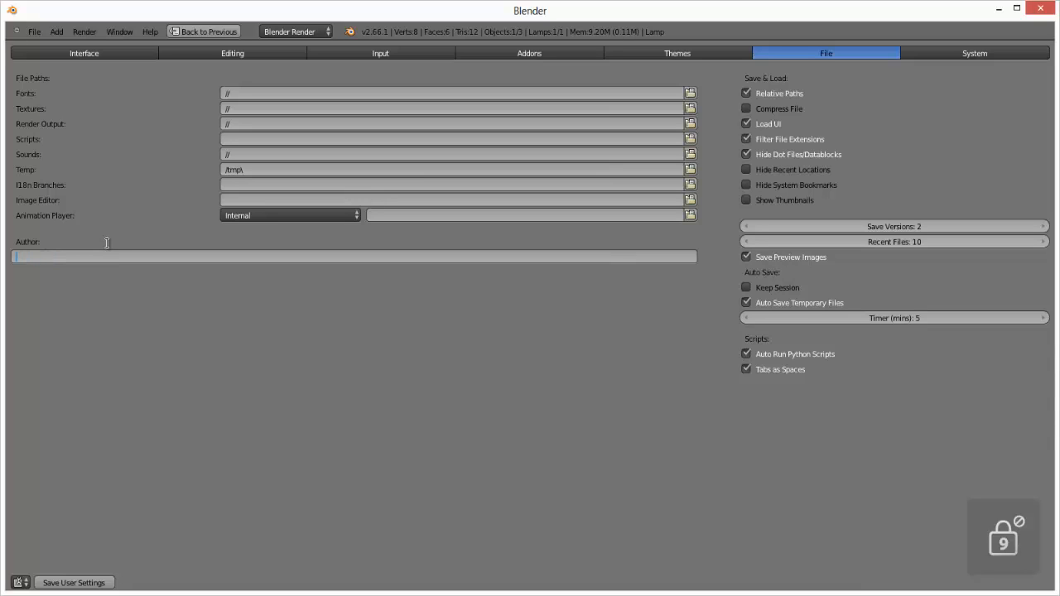
{"action": "left_click", "coordinate": [984, 51]}
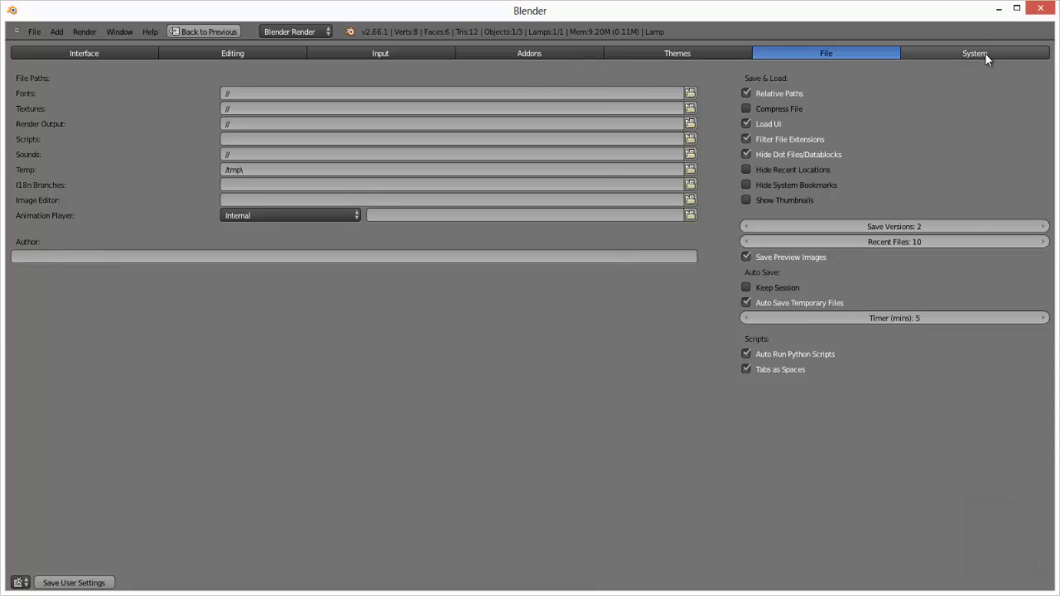
Step: Review the System preferences and save the user settings
{"action": "left_click", "coordinate": [985, 53]}
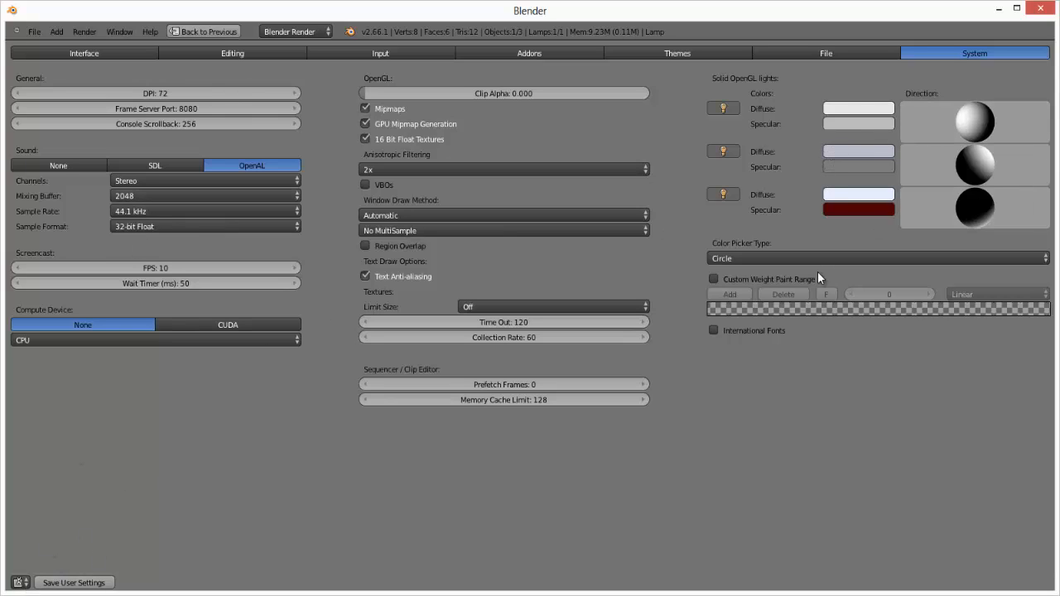
{"action": "left_click", "coordinate": [72, 583]}
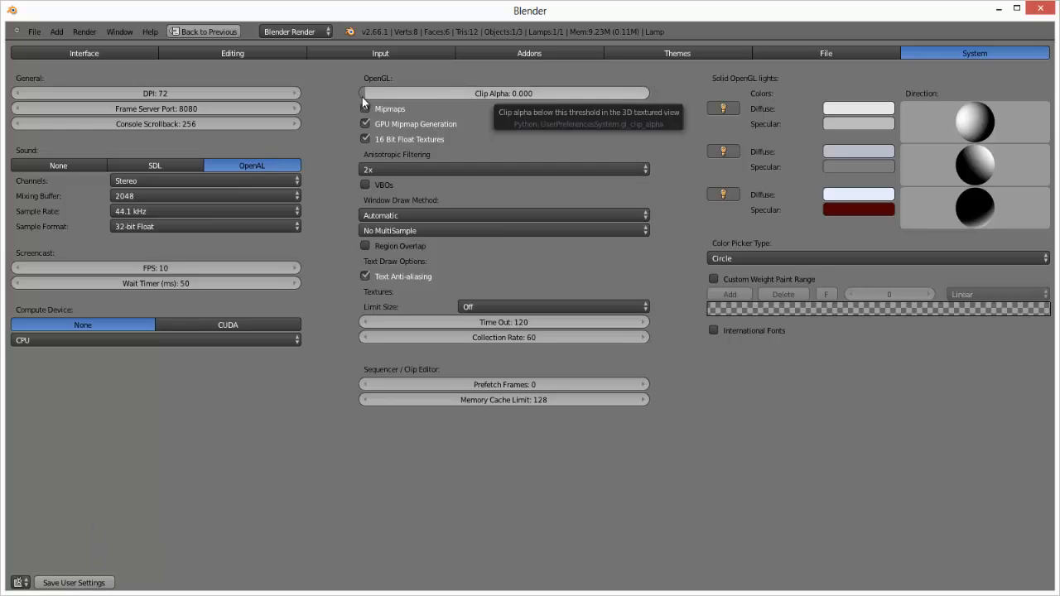
Step: Restore the multi-area layout from the maximized preferences and change that area's editor type back to Info
{"action": "key", "text": "ctrl+Down"}
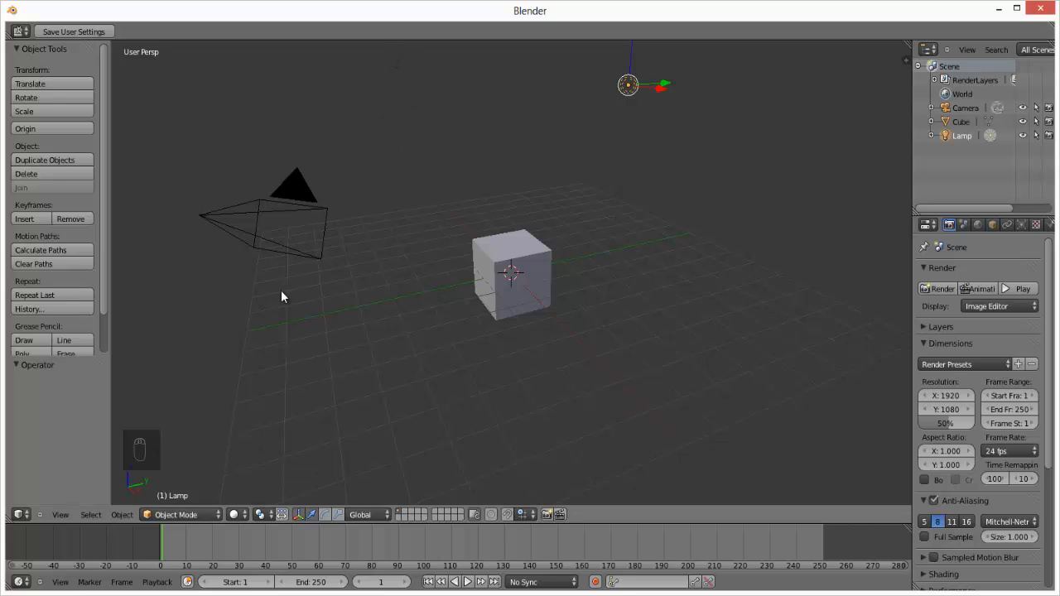
{"action": "left_click", "coordinate": [25, 33]}
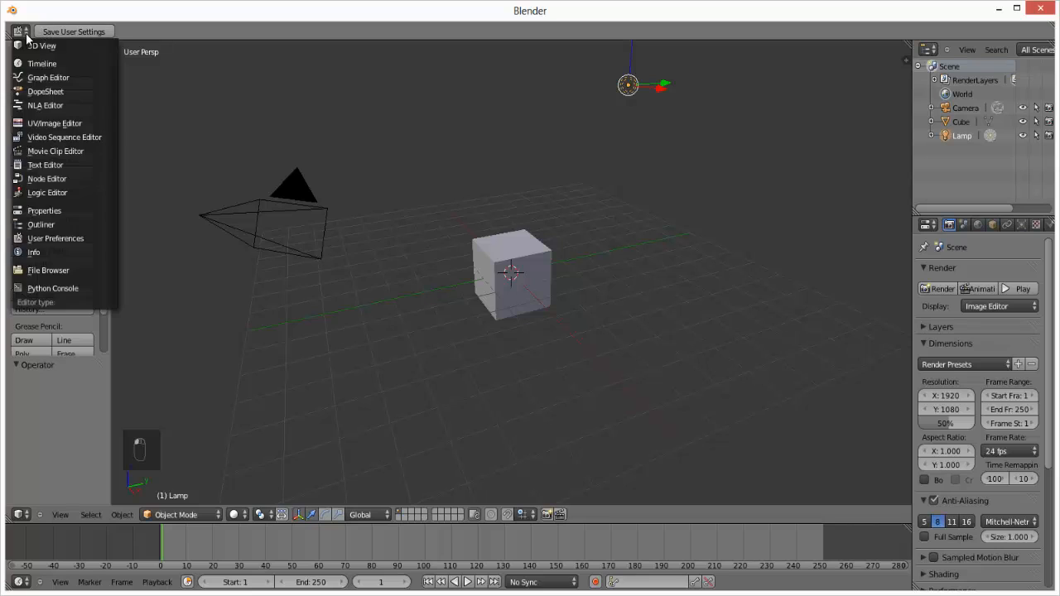
{"action": "left_click", "coordinate": [70, 251]}
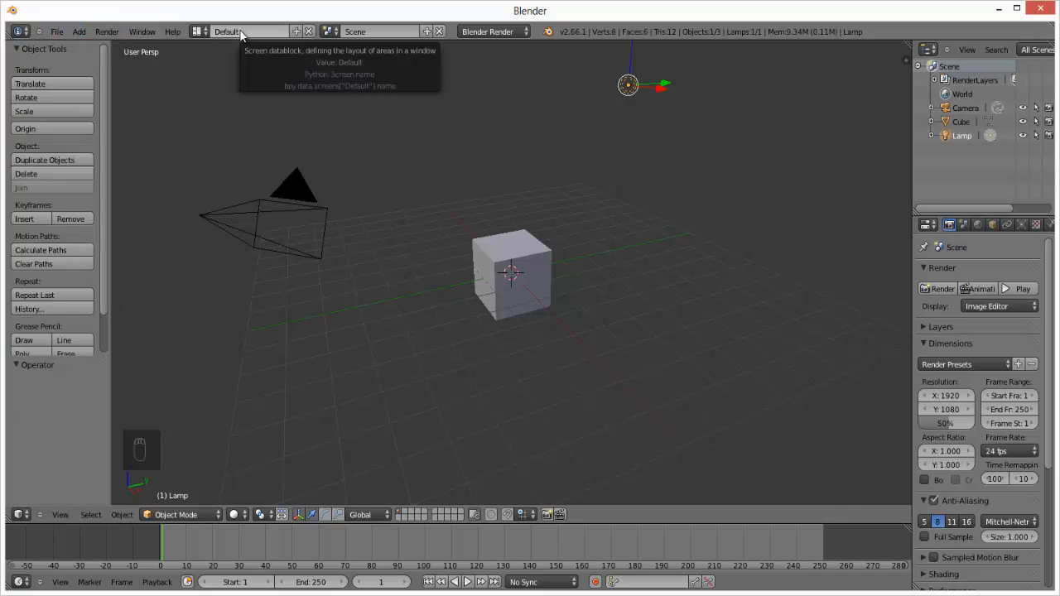
Step: Save the current scene and preferences as the startup file and confirm the save
{"action": "left_click", "coordinate": [58, 33]}
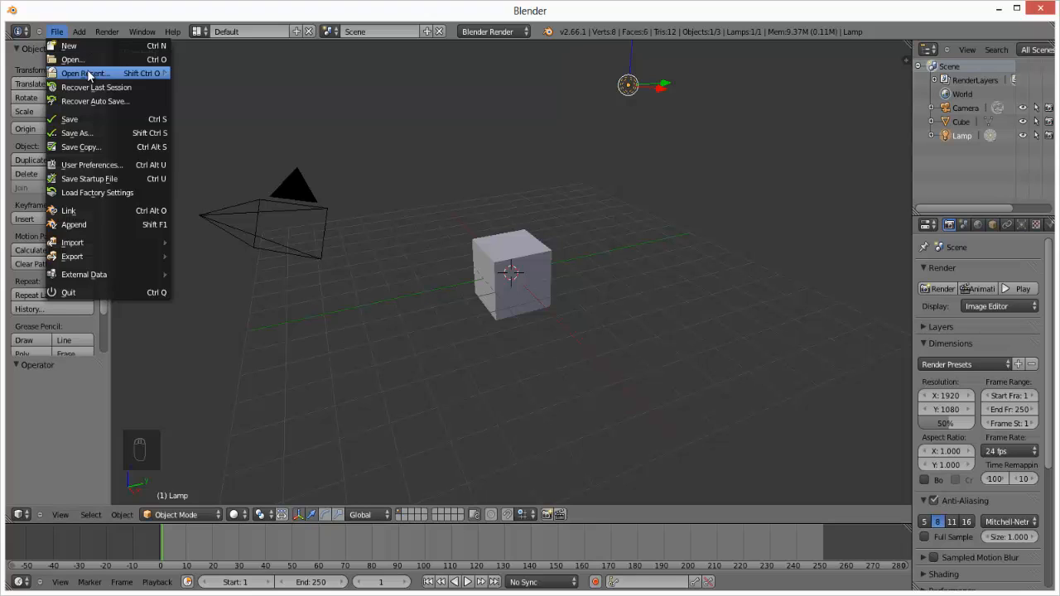
{"action": "mouse_move", "coordinate": [90, 75]}
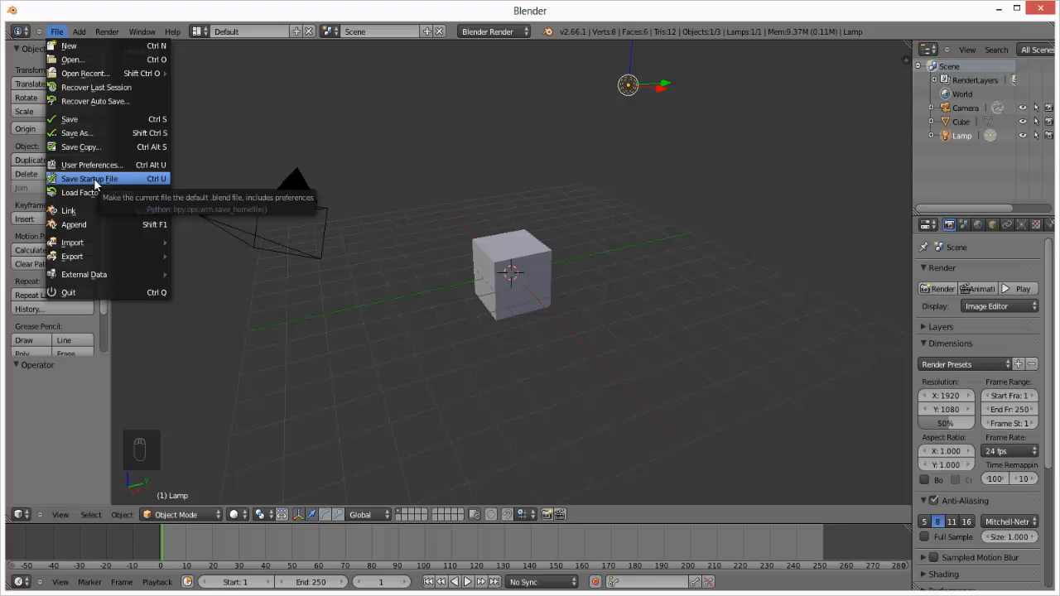
{"action": "left_click", "coordinate": [95, 182]}
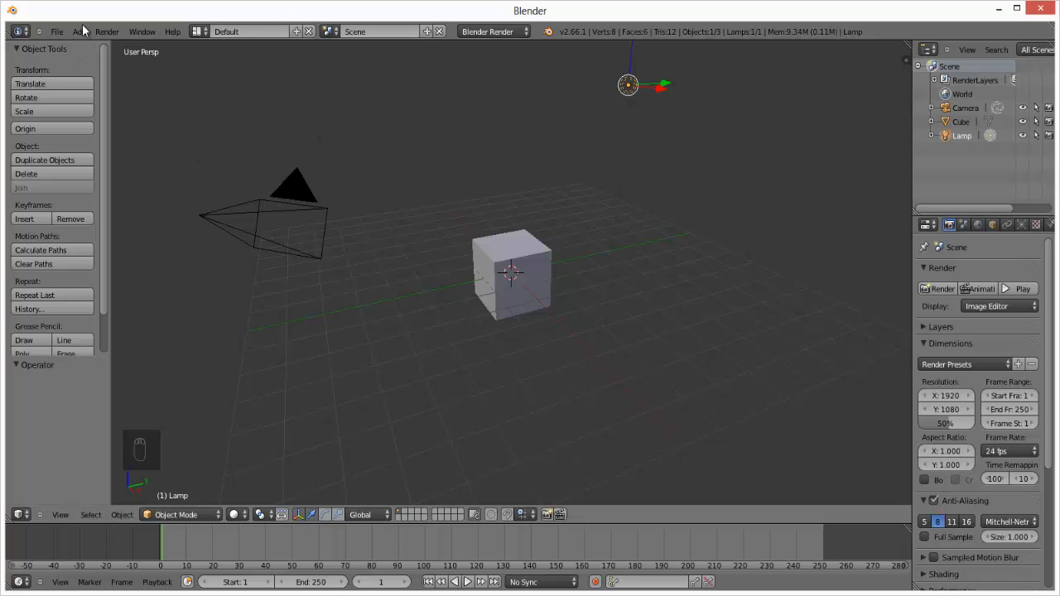
{"action": "left_click", "coordinate": [56, 31]}
{"action": "left_click", "coordinate": [97, 178]}
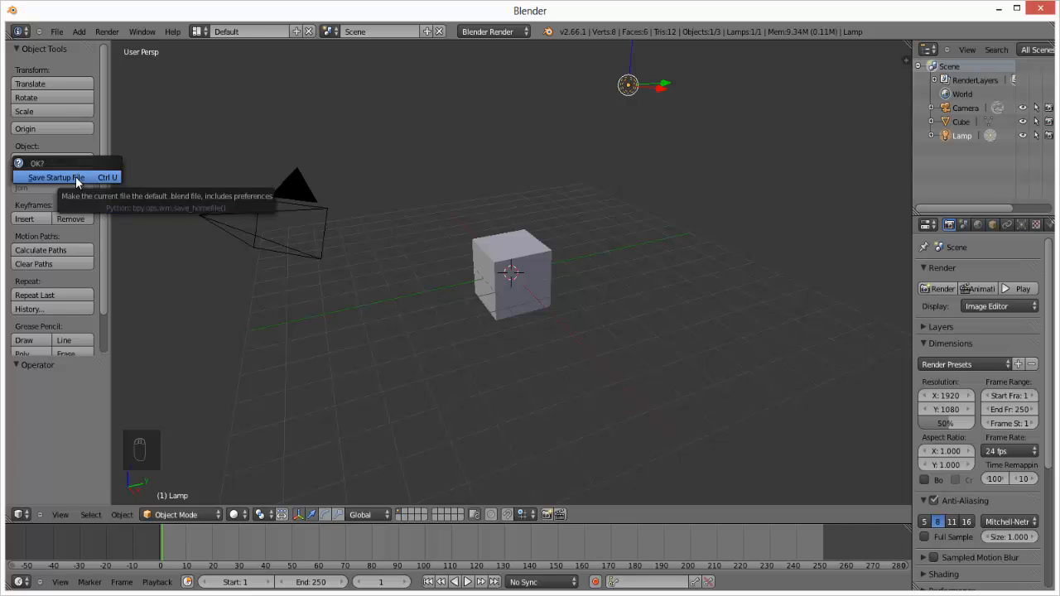
{"action": "left_click", "coordinate": [77, 178]}
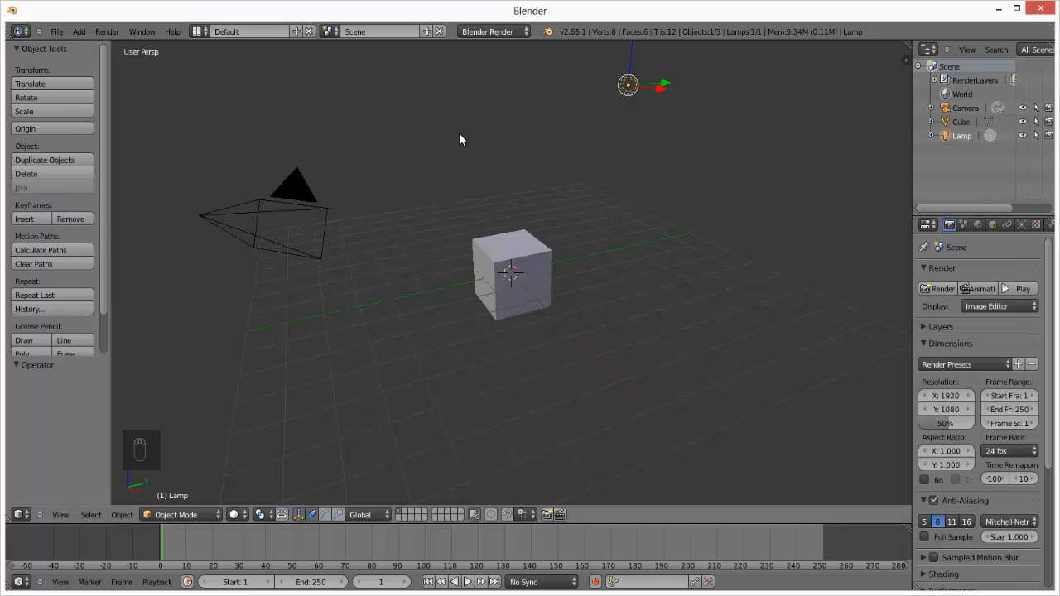
Step: Examine the file commands for appending, importing, exporting, external data and quitting, including the supported import and export formats
{"action": "left_click", "coordinate": [58, 32]}
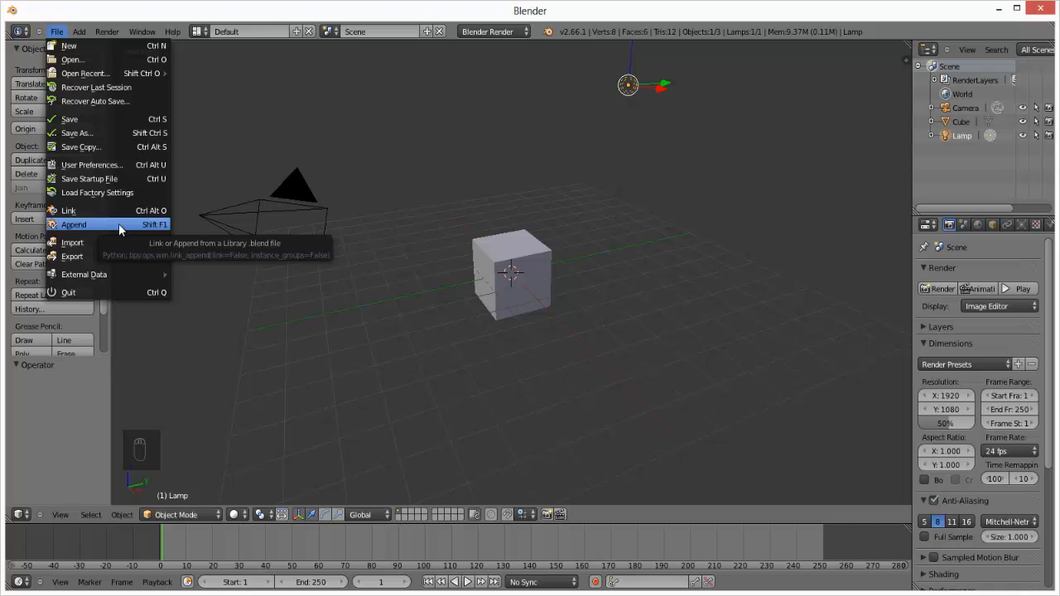
{"action": "left_click", "coordinate": [55, 32]}
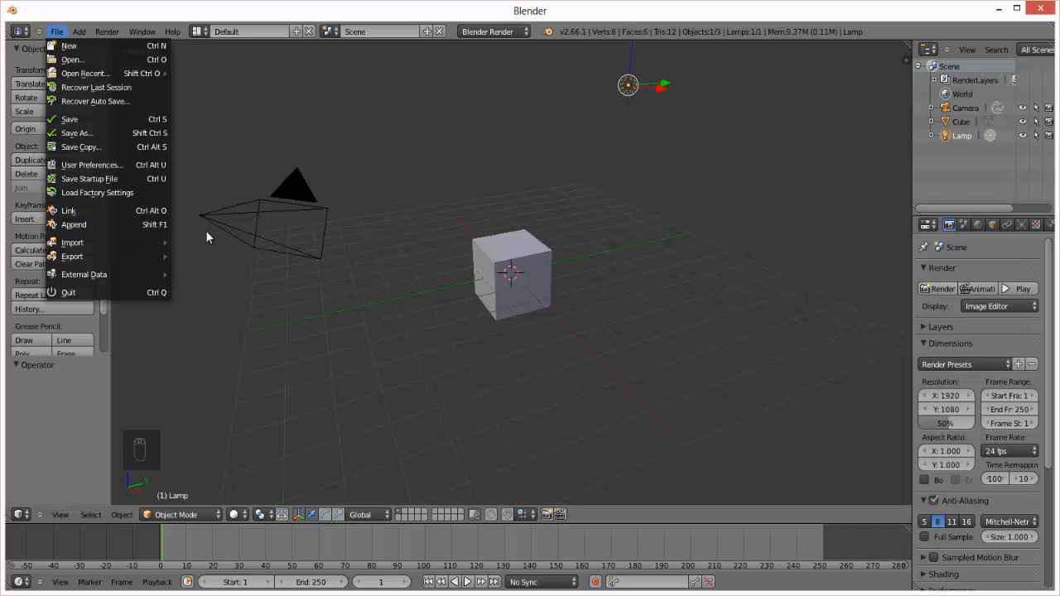
{"action": "left_click", "coordinate": [60, 33]}
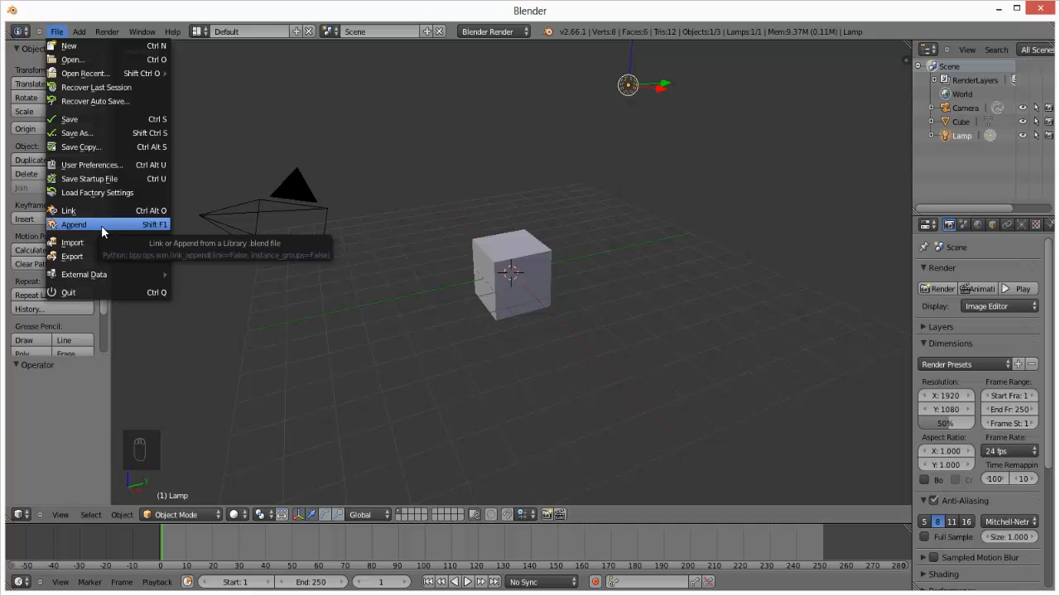
{"action": "mouse_move", "coordinate": [91, 242]}
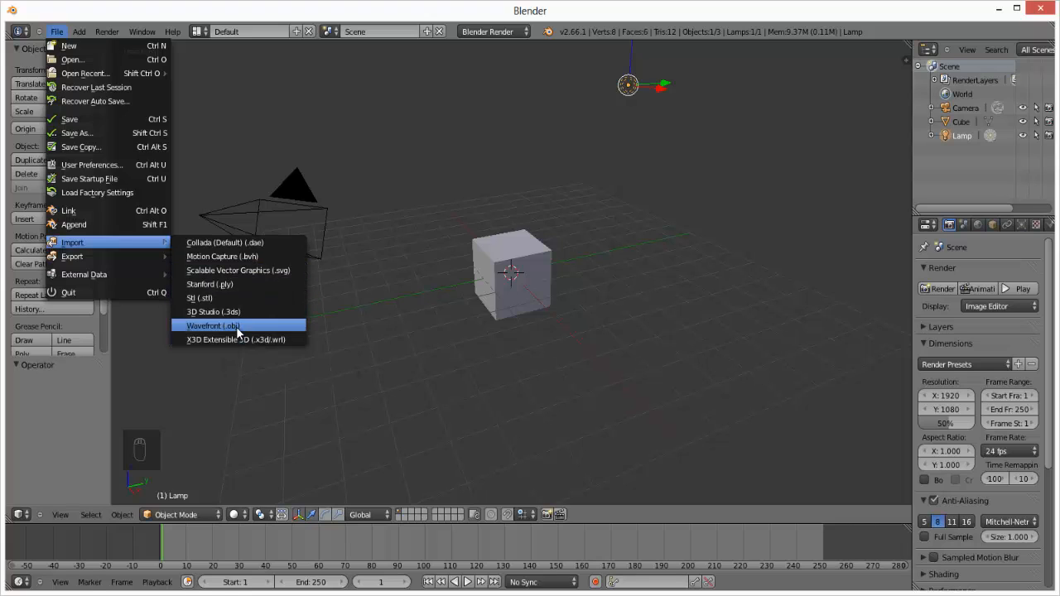
{"action": "mouse_move", "coordinate": [160, 263]}
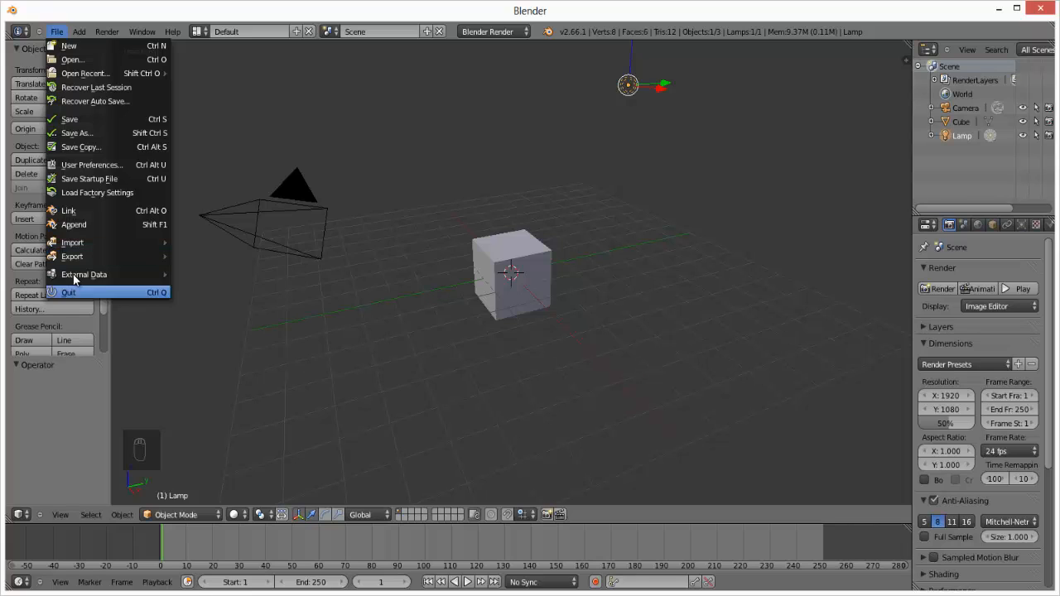
{"action": "mouse_move", "coordinate": [74, 276]}
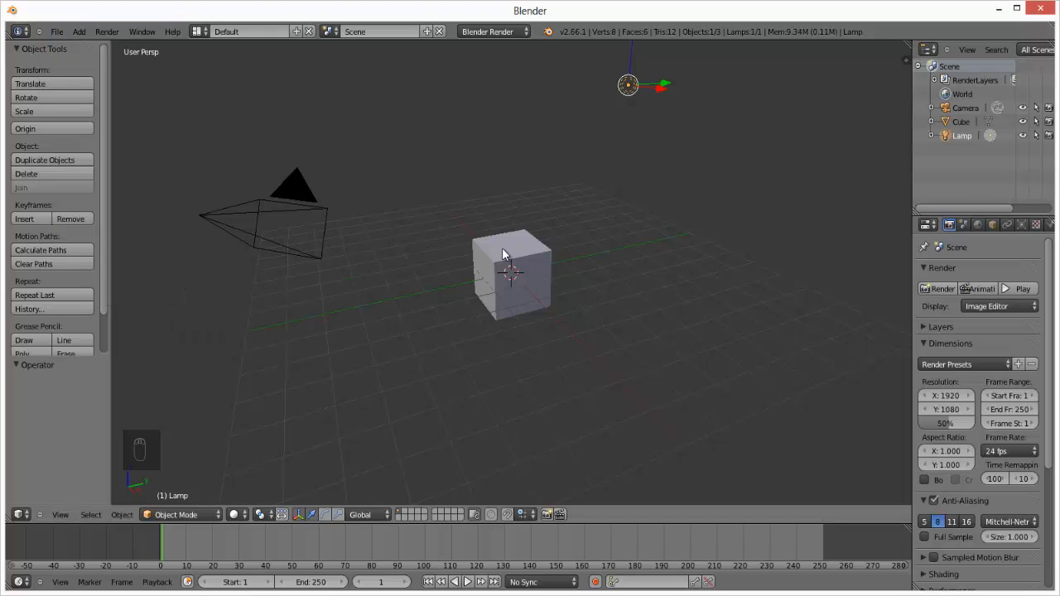
{"action": "left_click", "coordinate": [58, 32]}
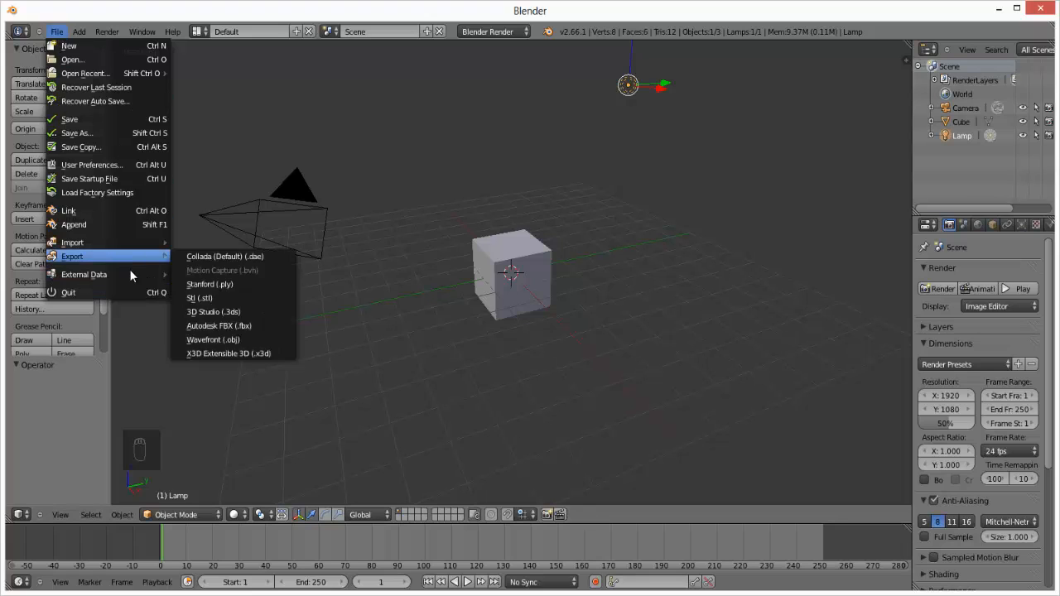
{"action": "mouse_move", "coordinate": [131, 269]}
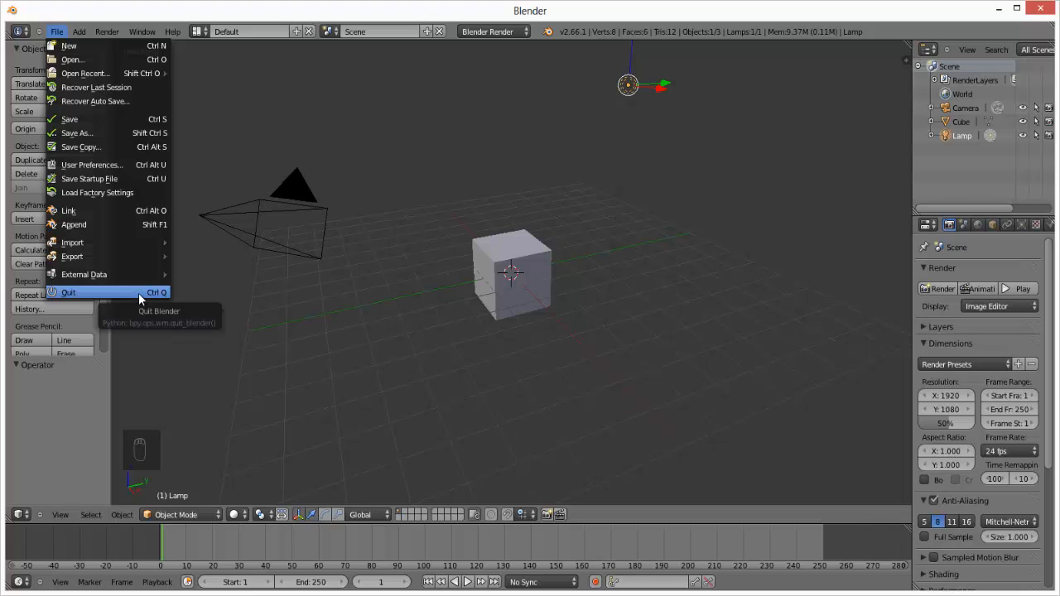
Step: Examine the object types that can be added to the scene, such as meshes, curves, metaballs and lamps
{"action": "left_click", "coordinate": [71, 28]}
{"action": "left_click", "coordinate": [79, 32]}
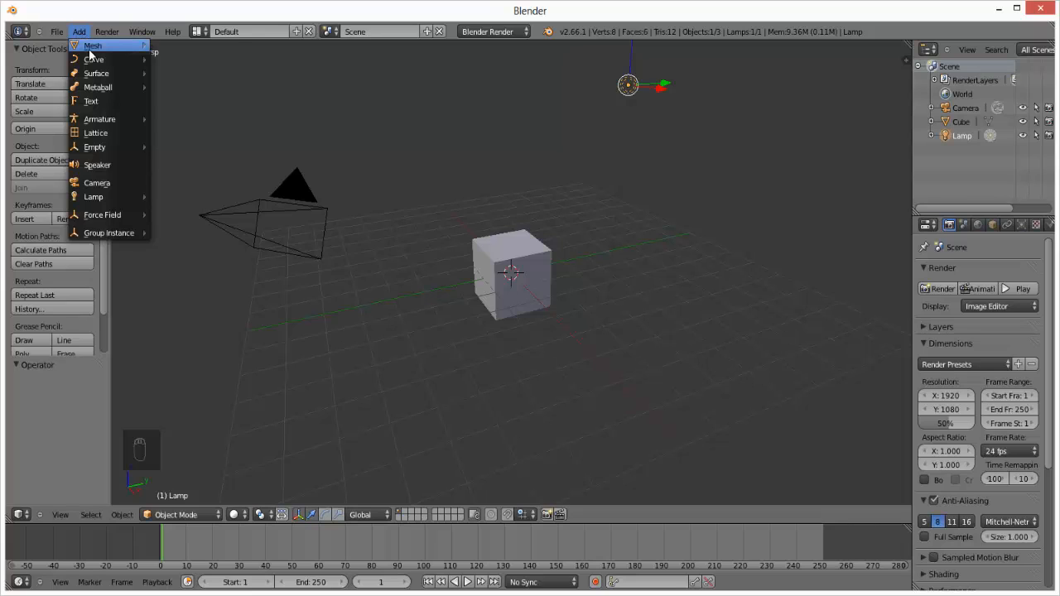
{"action": "mouse_move", "coordinate": [96, 51]}
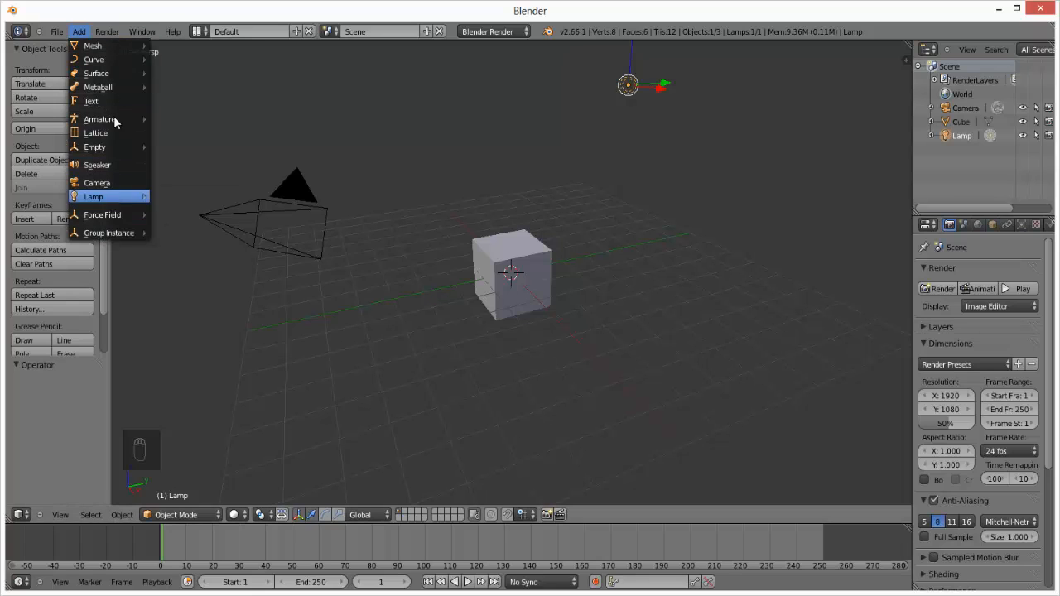
{"action": "mouse_move", "coordinate": [128, 54]}
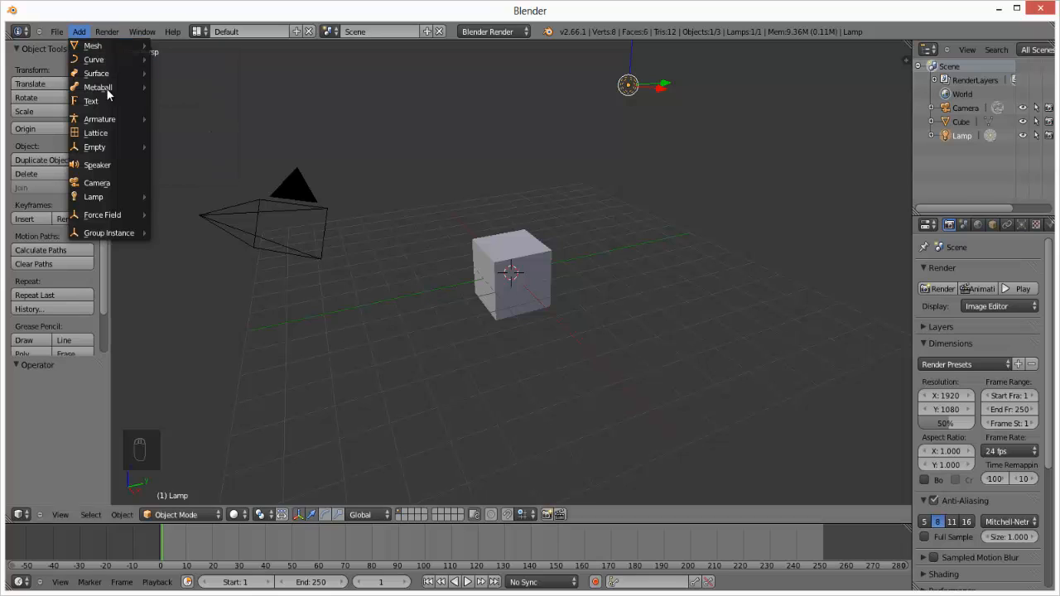
{"action": "mouse_move", "coordinate": [115, 86]}
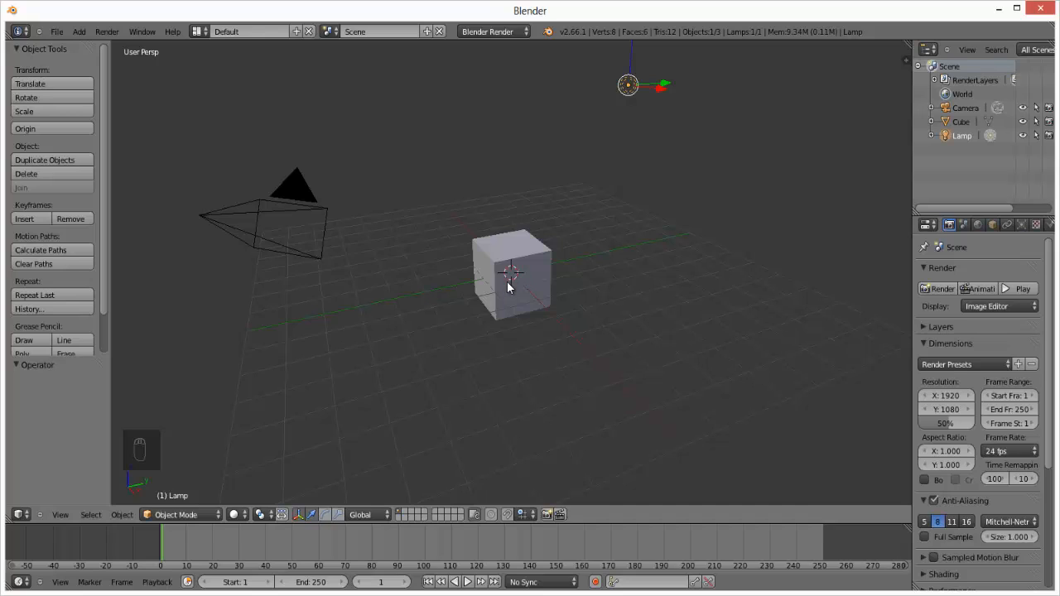
Step: Place the 3D cursor on the empty grid area beside the cube and add a mesh plane there
{"action": "left_click", "coordinate": [591, 349]}
{"action": "left_click", "coordinate": [106, 34]}
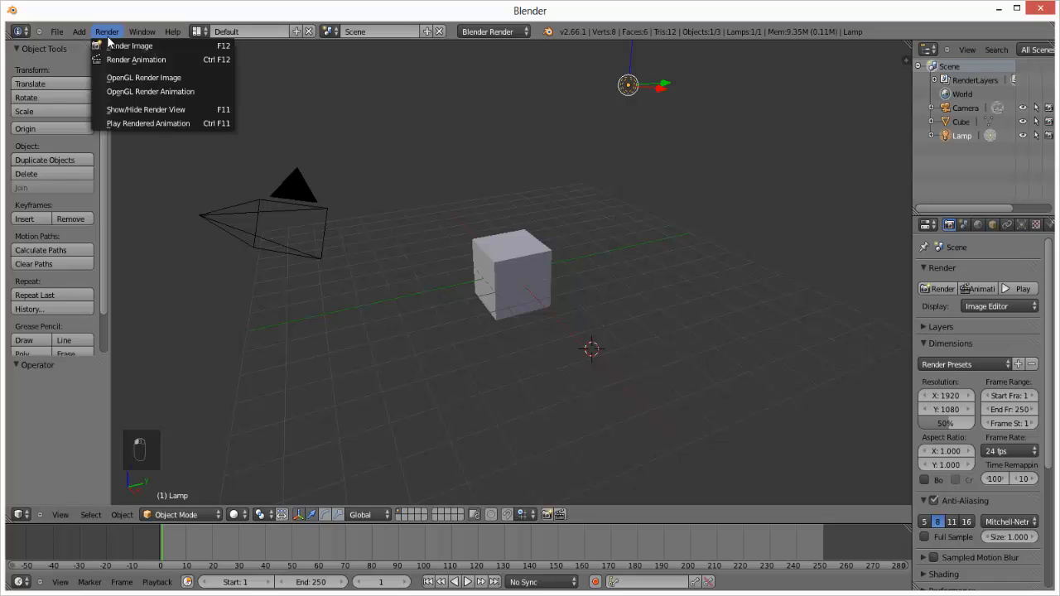
{"action": "left_click", "coordinate": [79, 34]}
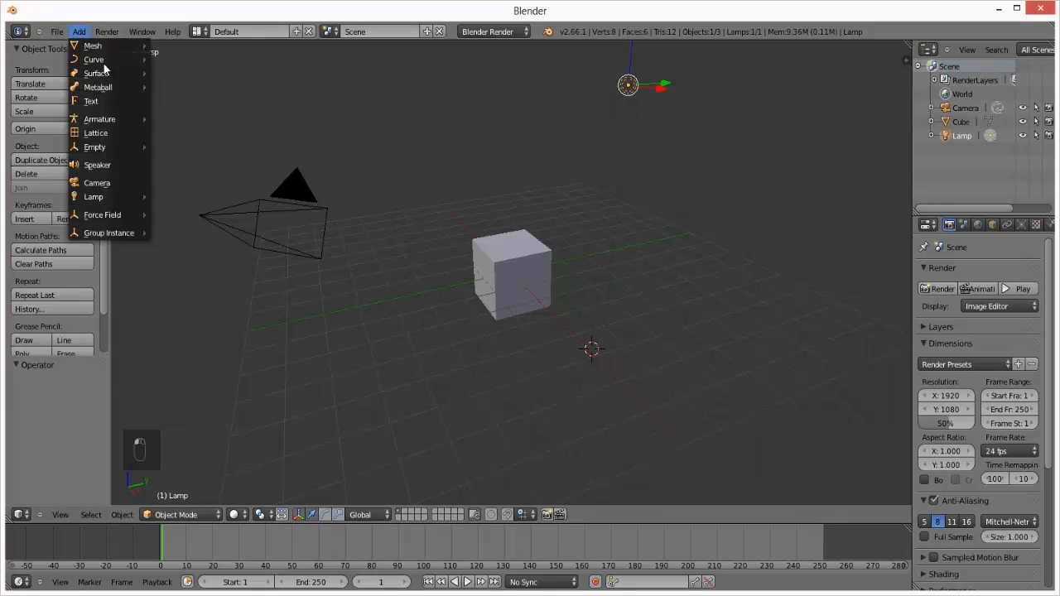
{"action": "left_click", "coordinate": [162, 48]}
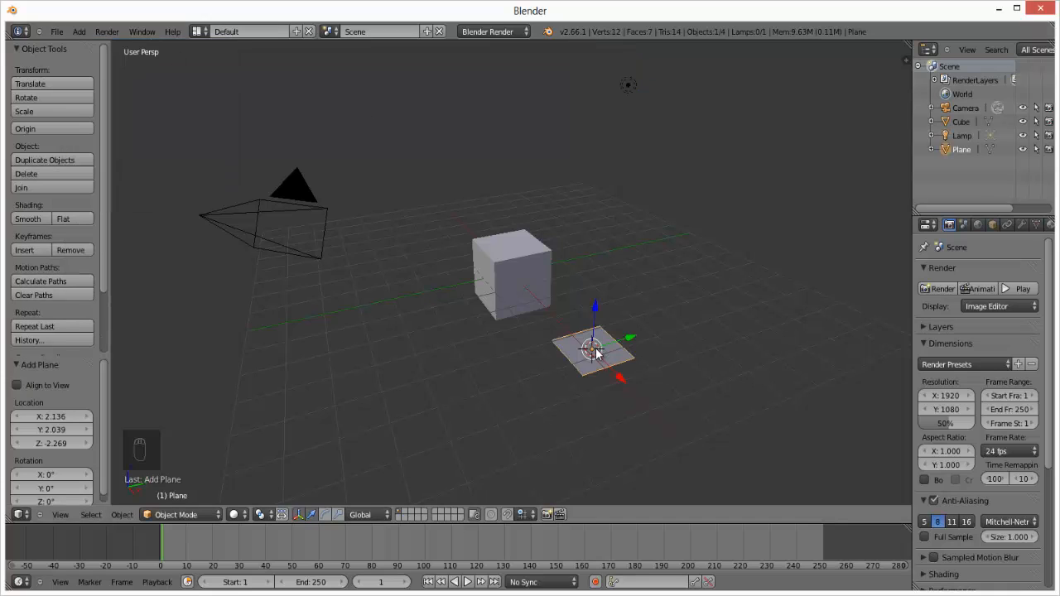
Step: Delete the newly added plane from the scene
{"action": "key", "text": "x"}
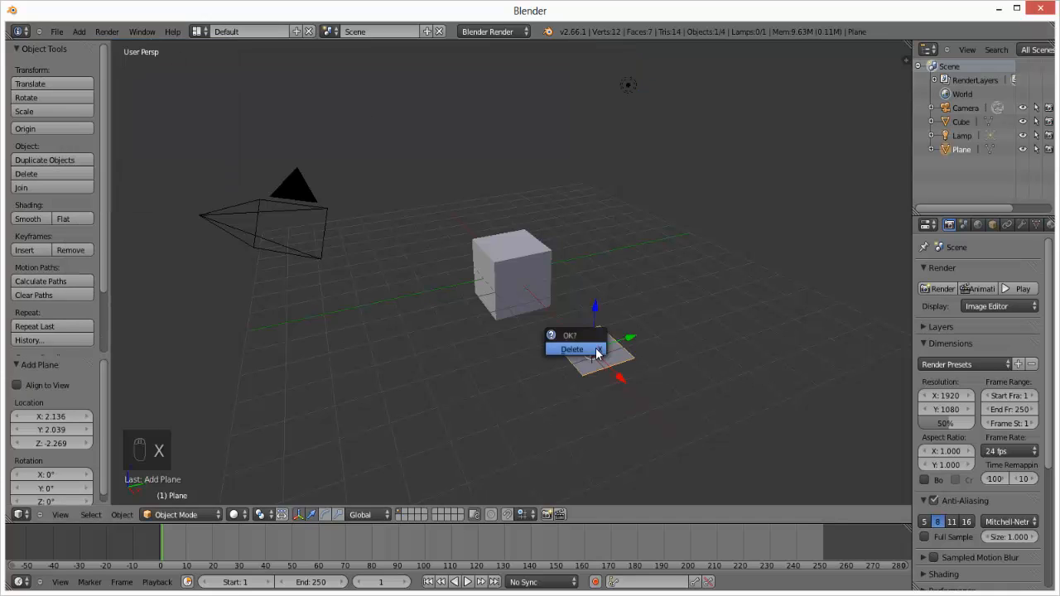
{"action": "left_click", "coordinate": [595, 350]}
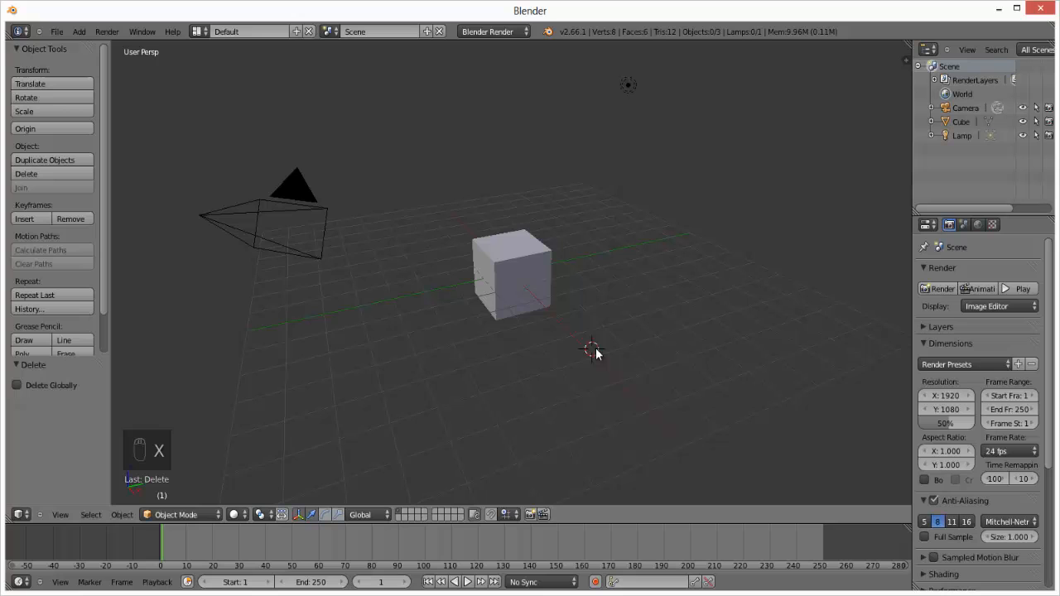
Step: Review the remaining addable object types, including empties, lamps, force fields and group instances
{"action": "left_click", "coordinate": [58, 33]}
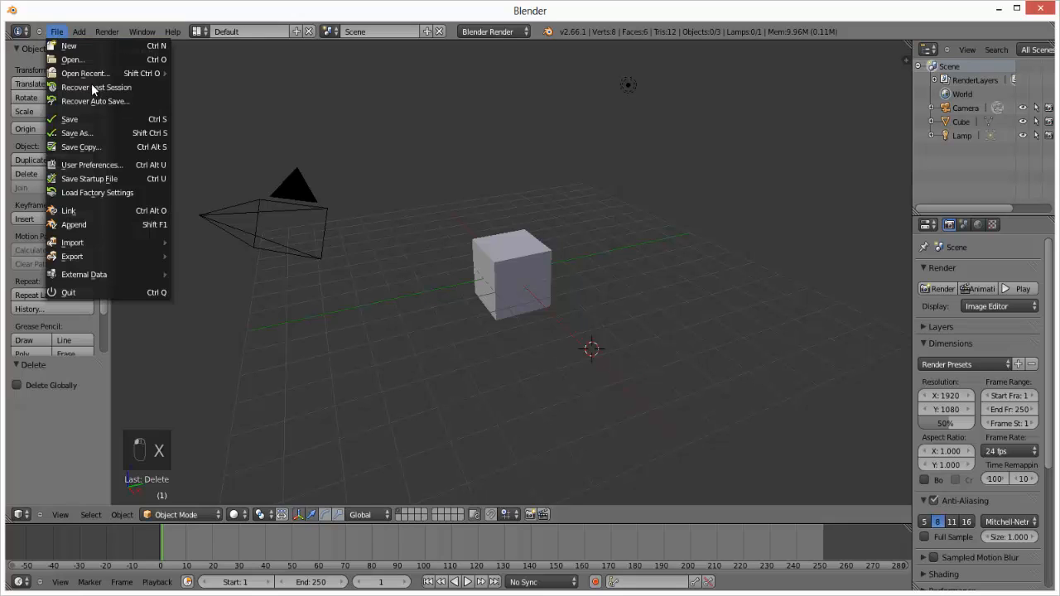
{"action": "left_click", "coordinate": [72, 32]}
{"action": "left_click", "coordinate": [73, 30]}
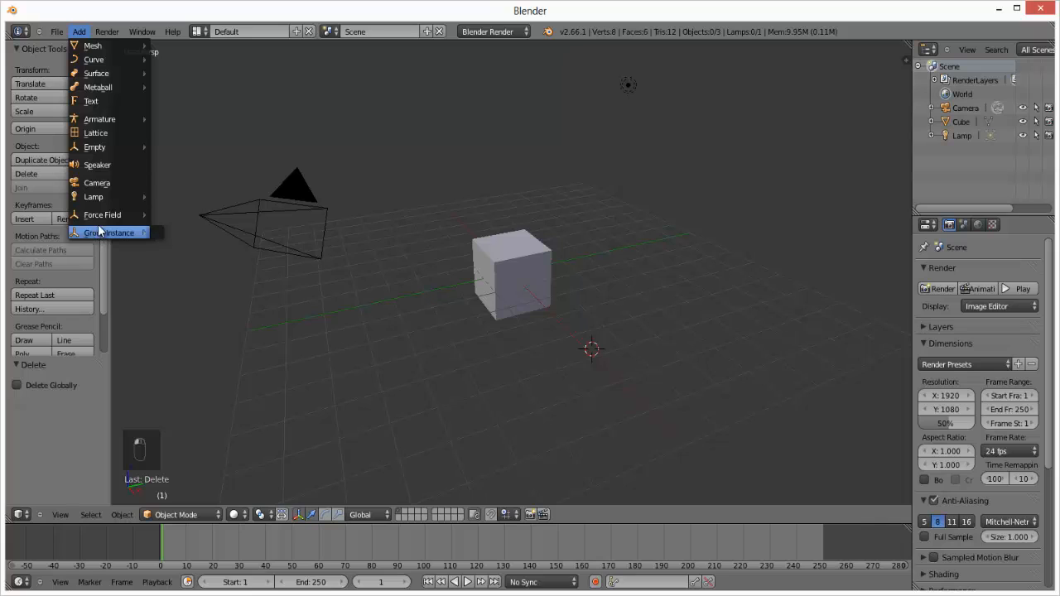
{"action": "mouse_move", "coordinate": [111, 201]}
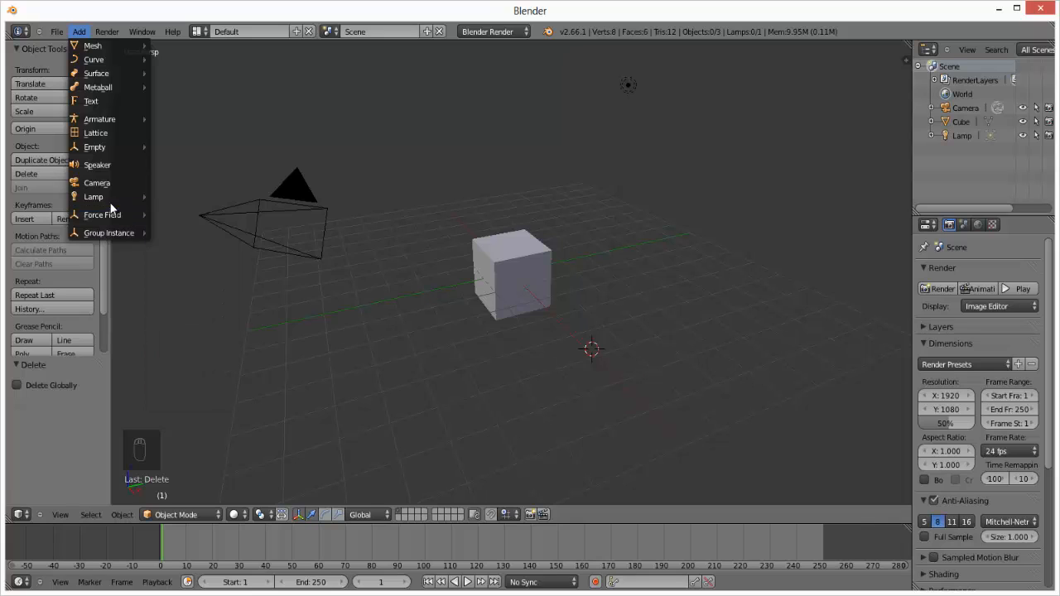
{"action": "mouse_move", "coordinate": [129, 154]}
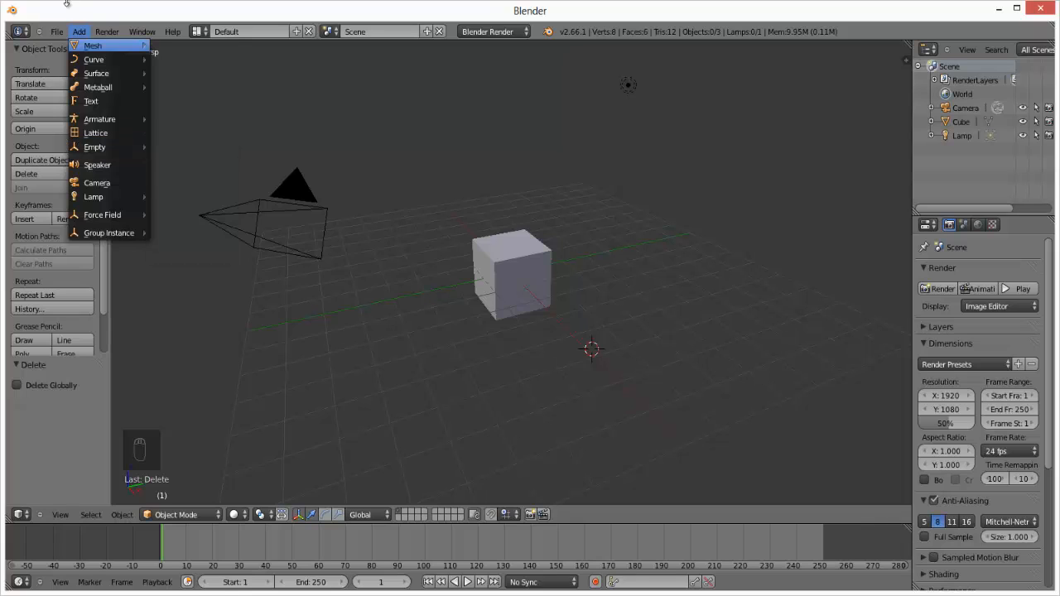
Step: Render the active scene as a still image with Blender Render
{"action": "left_click", "coordinate": [105, 34]}
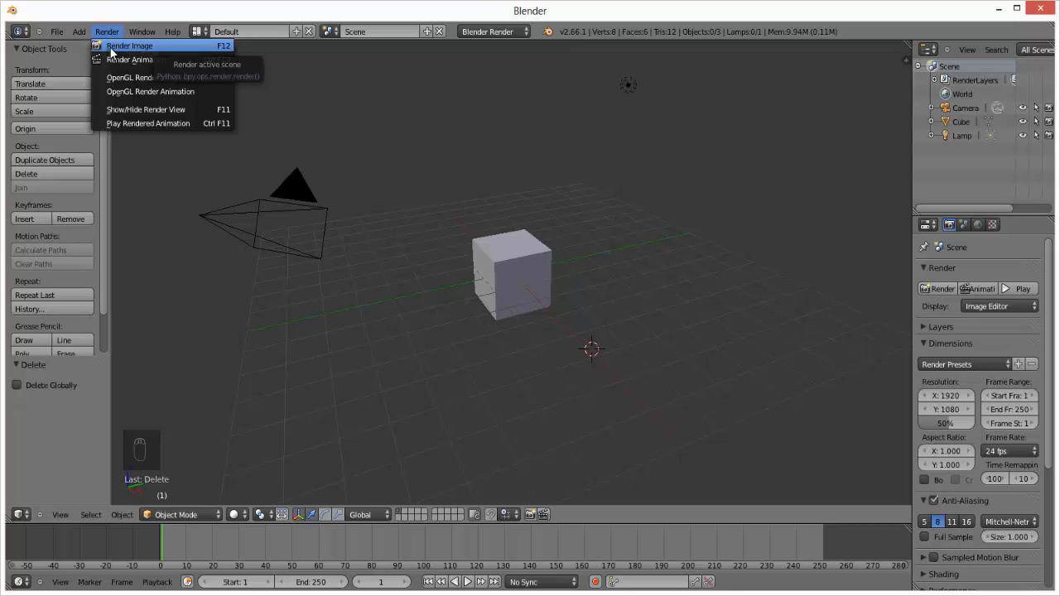
{"action": "left_click", "coordinate": [111, 48]}
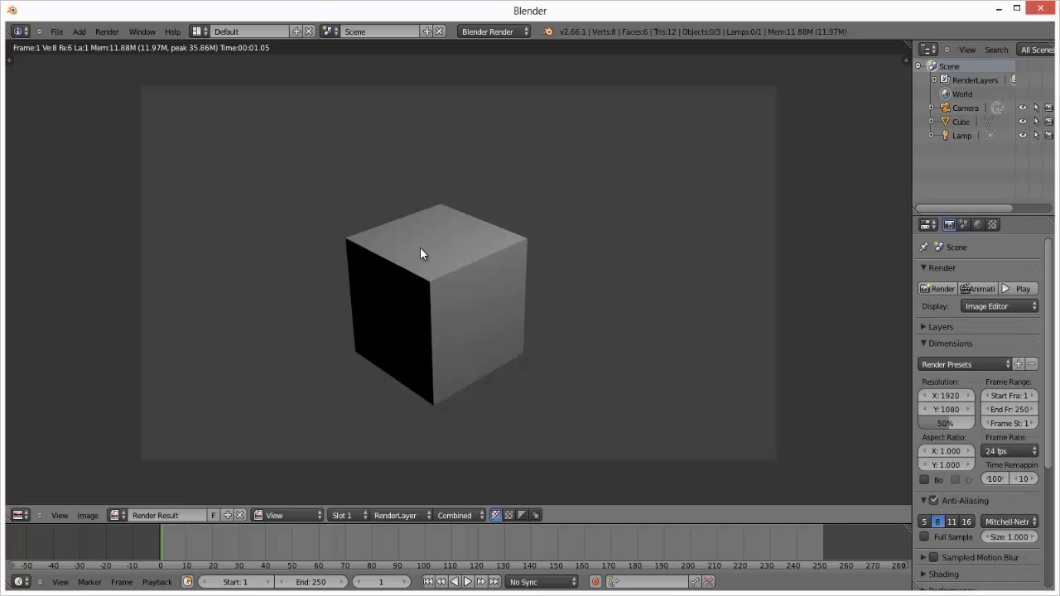
Step: Leave the finished render and create an OpenGL render image of the active 3D viewport
{"action": "left_click", "coordinate": [113, 33]}
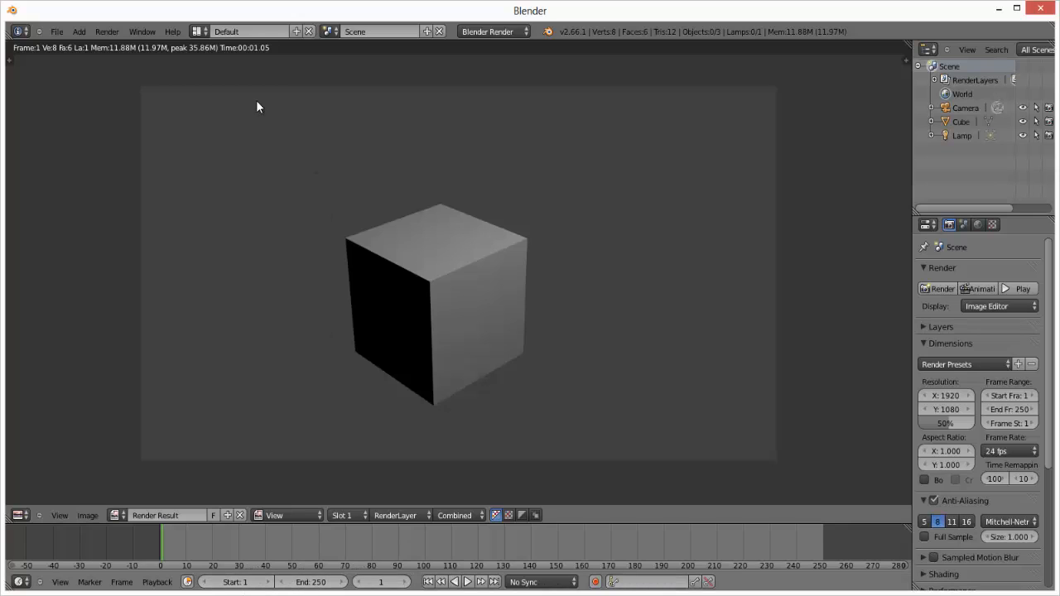
{"action": "left_click", "coordinate": [105, 36]}
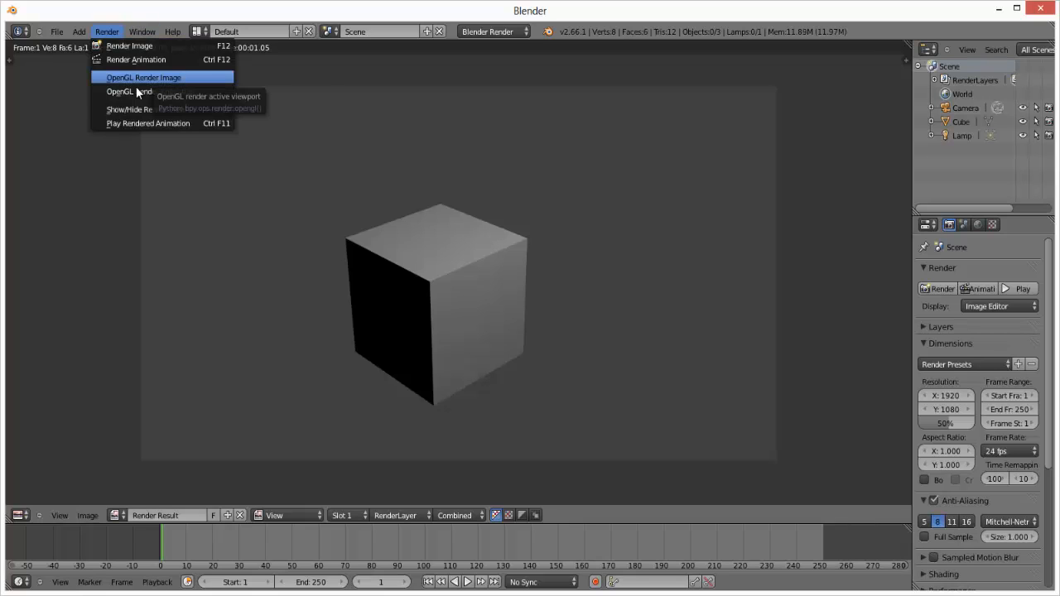
{"action": "key", "text": "Escape"}
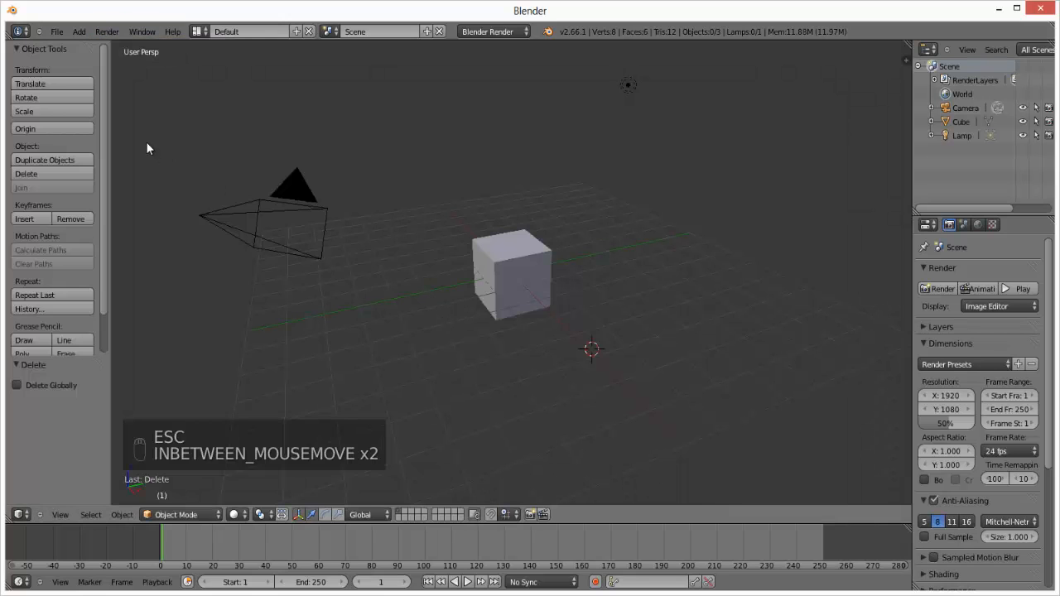
{"action": "left_click", "coordinate": [107, 31]}
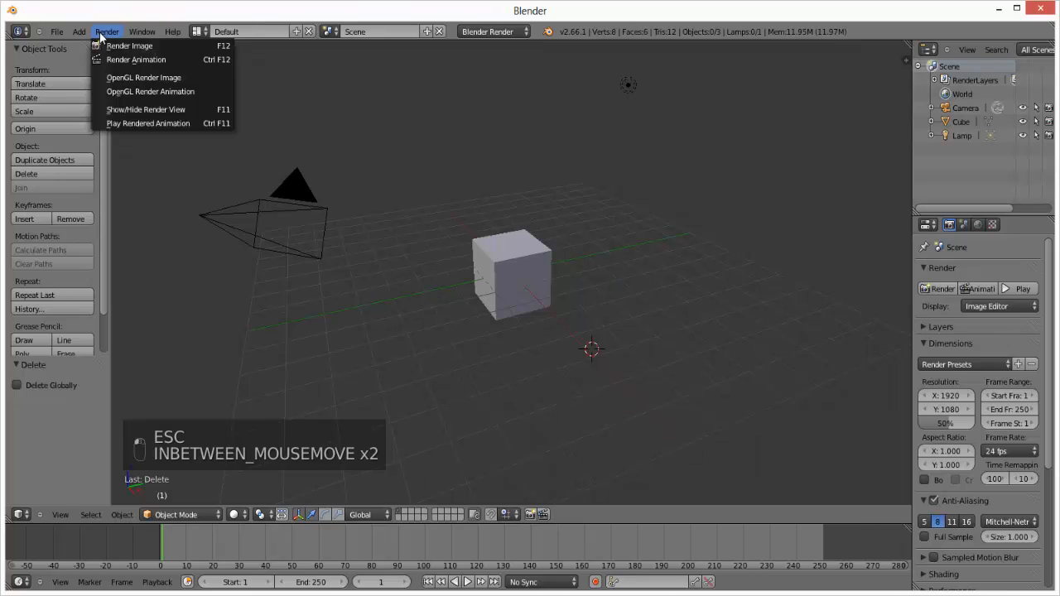
{"action": "left_click", "coordinate": [165, 77]}
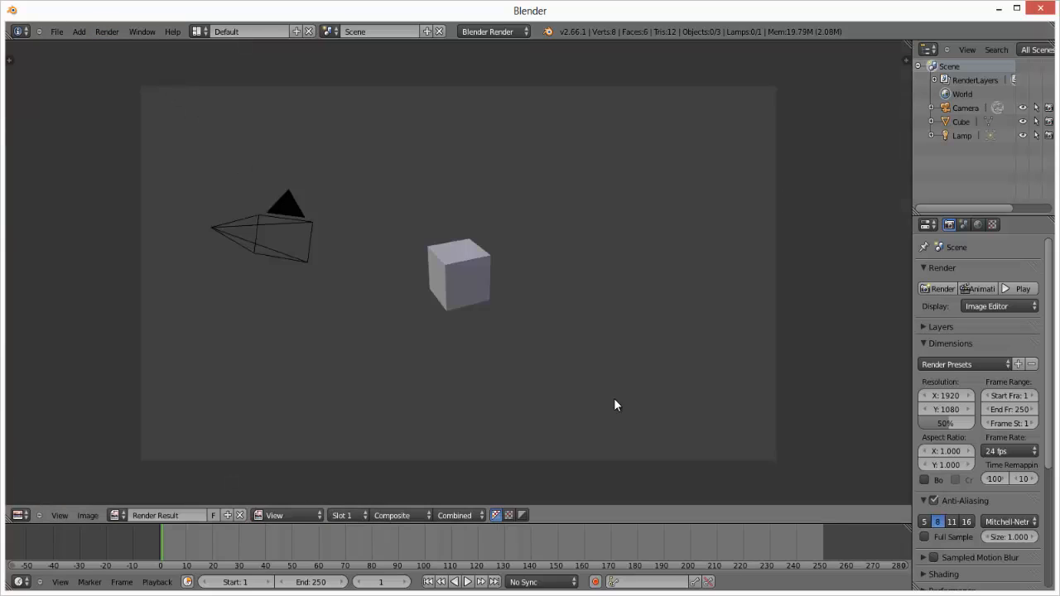
{"action": "scroll", "coordinate": [569, 325], "scroll_direction": "up", "scroll_amount": 2}
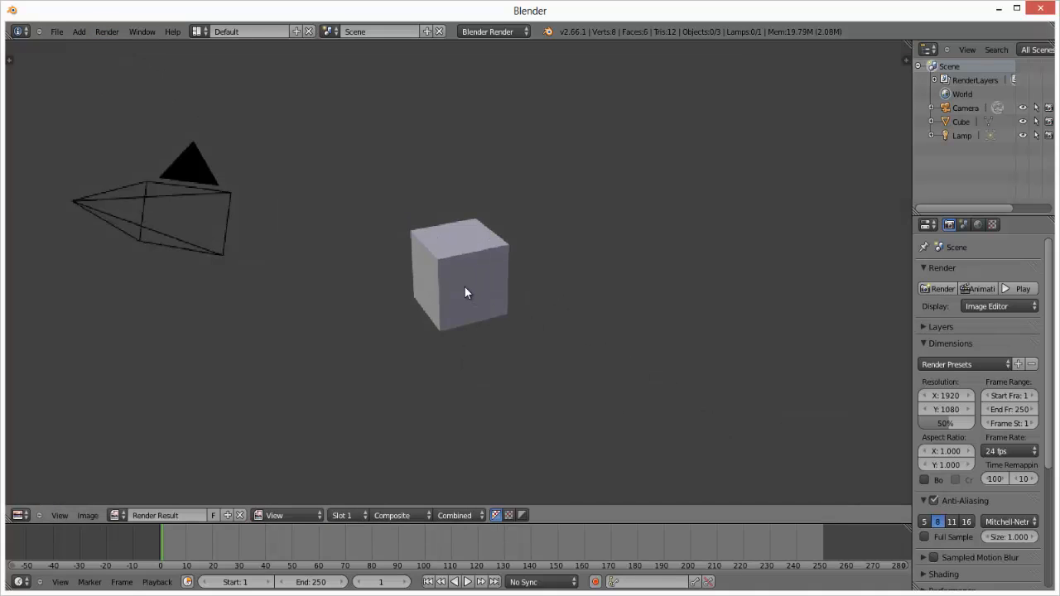
{"action": "scroll", "coordinate": [465, 292], "scroll_direction": "down", "scroll_amount": 2}
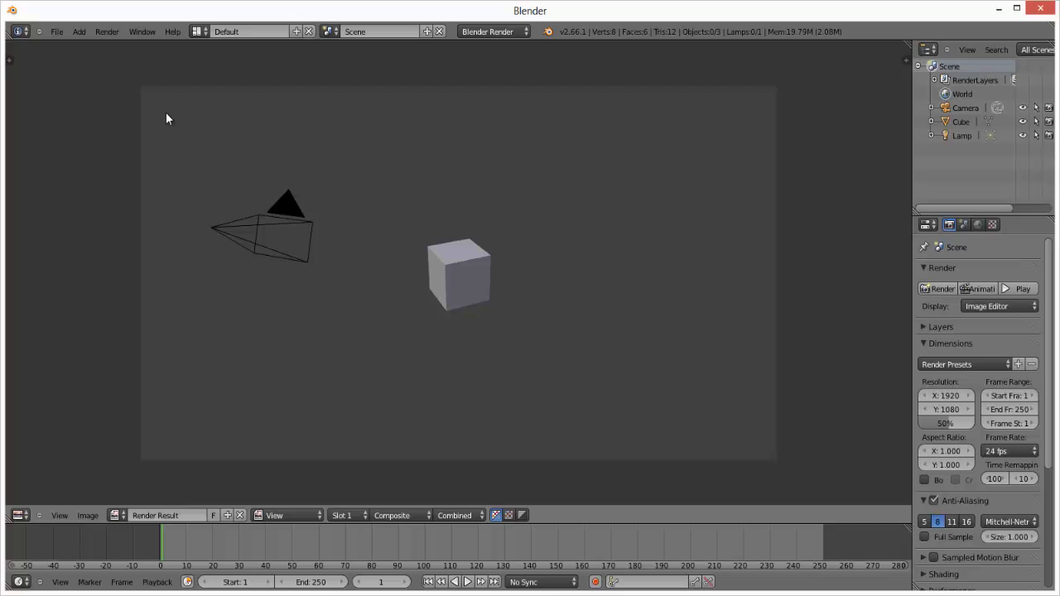
Step: Review the rendered animation playback command and toggle the program window's fullscreen mode
{"action": "left_click", "coordinate": [106, 33]}
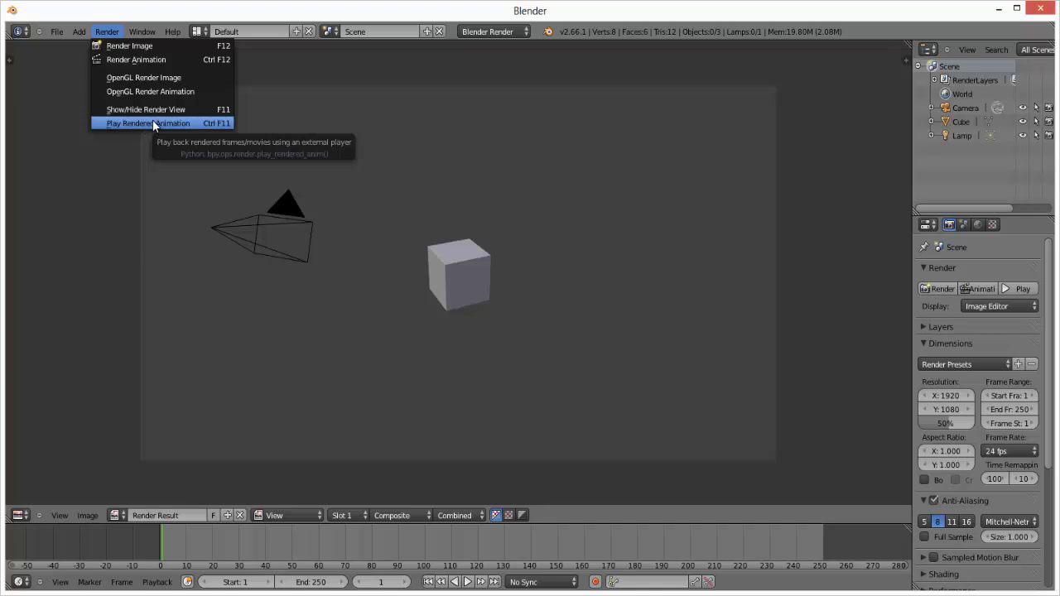
{"action": "left_click", "coordinate": [140, 31]}
{"action": "left_click", "coordinate": [140, 30]}
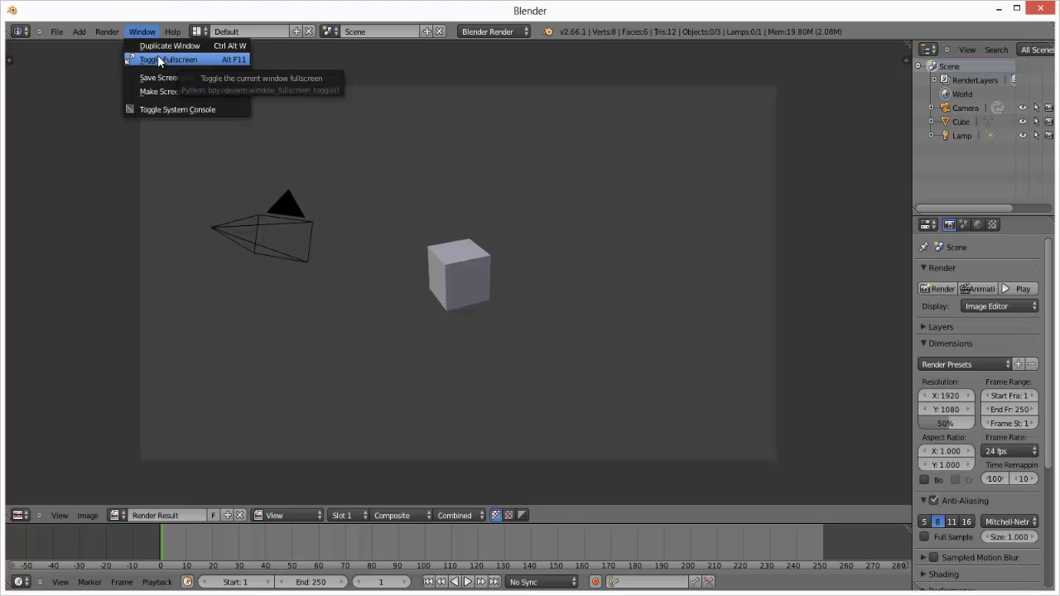
{"action": "left_click", "coordinate": [158, 59]}
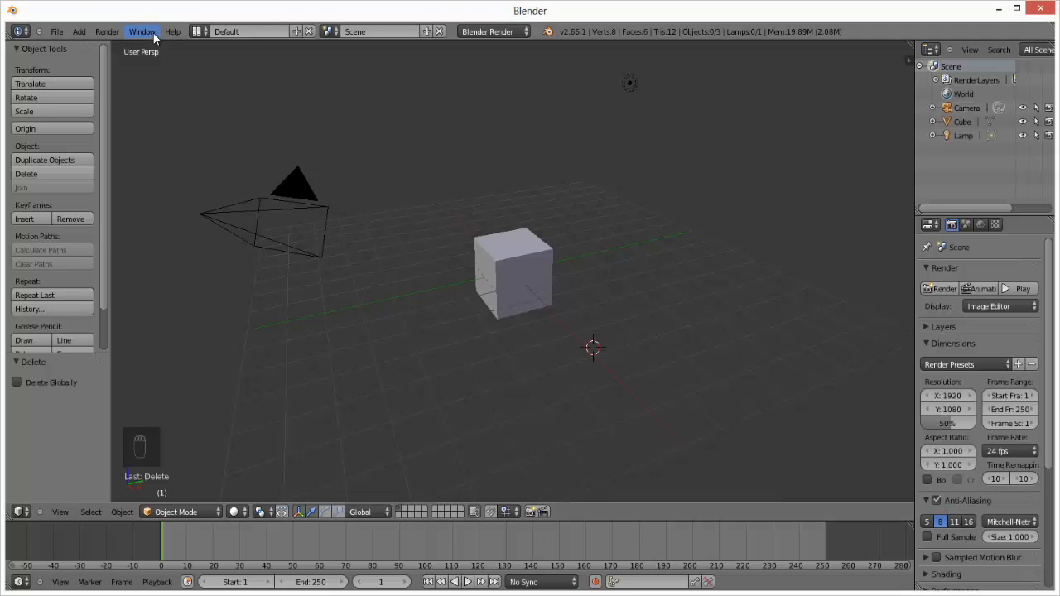
Step: Show the system console, enlarge it to examine its log output, and minimize it
{"action": "left_click", "coordinate": [153, 33]}
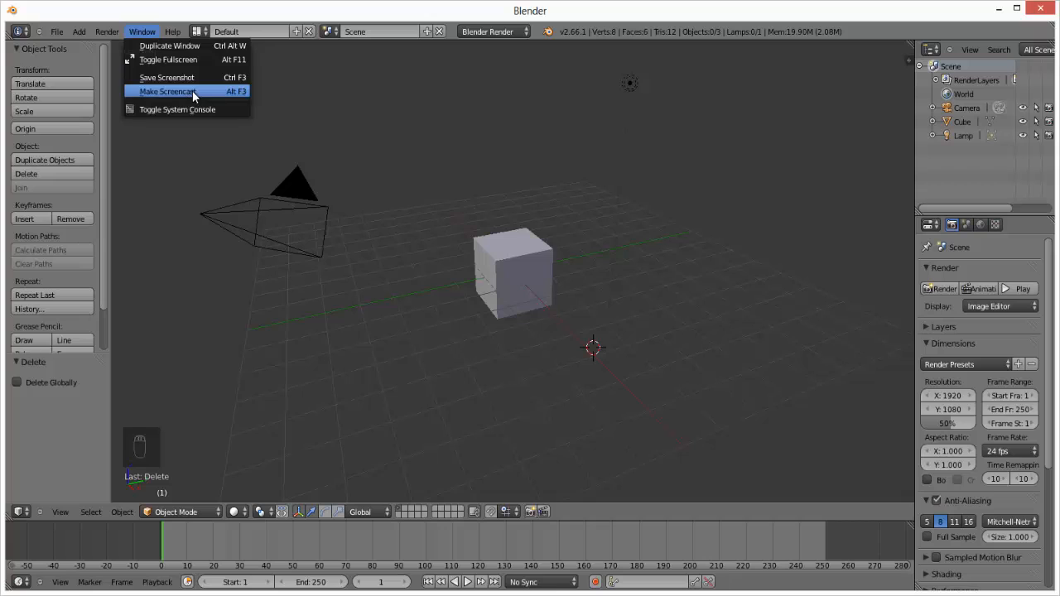
{"action": "left_click", "coordinate": [144, 32]}
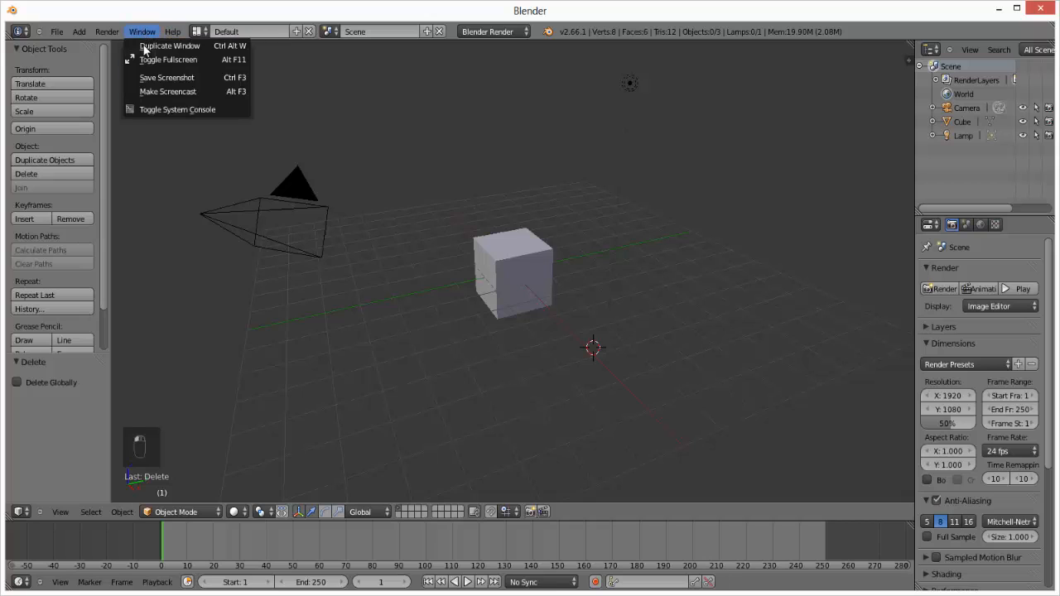
{"action": "left_click", "coordinate": [155, 108]}
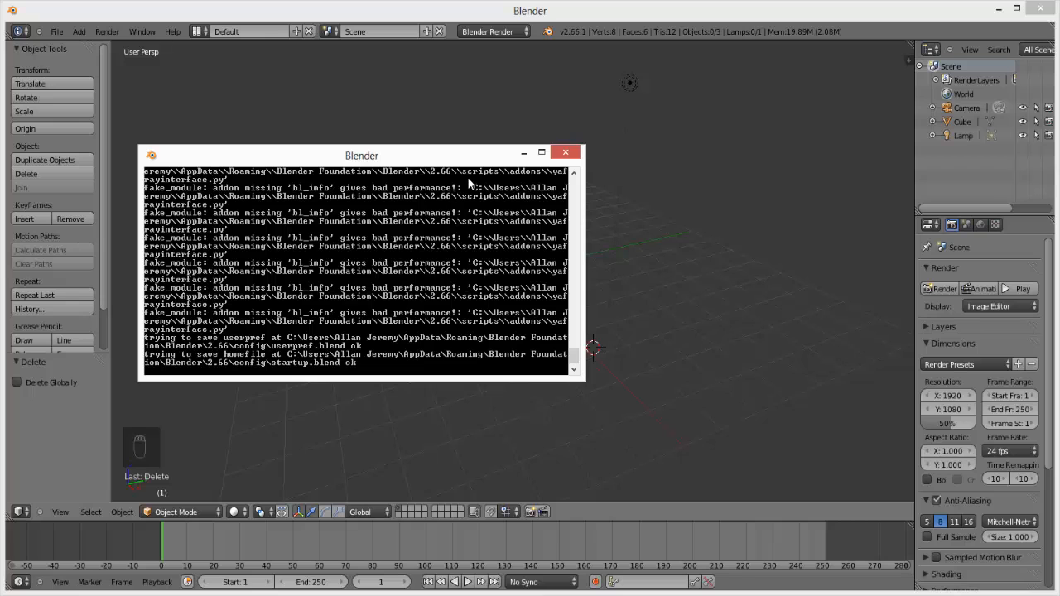
{"action": "left_click", "coordinate": [541, 153]}
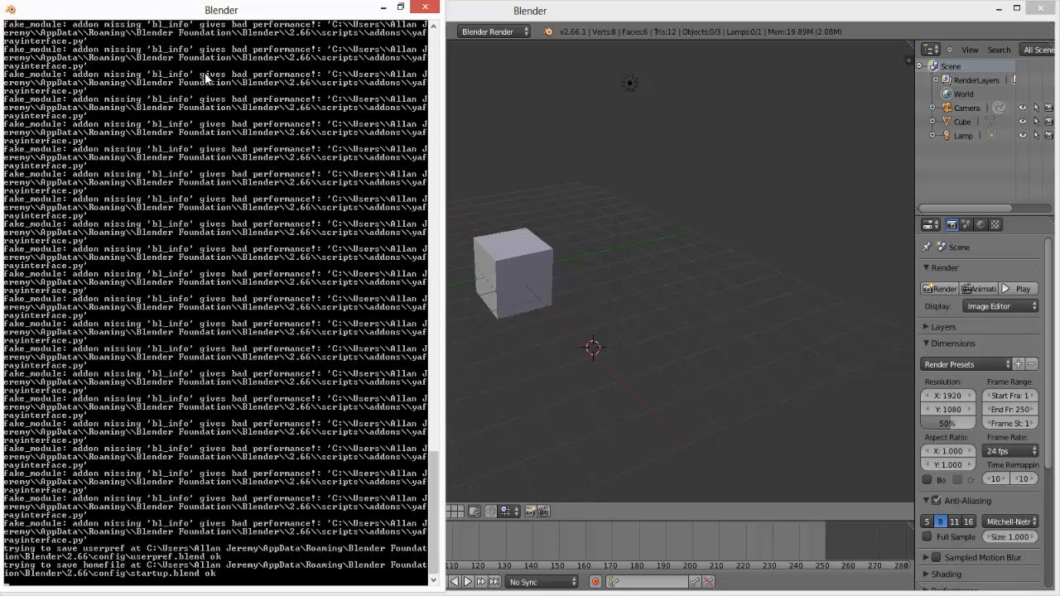
{"action": "left_click_drag", "start_coordinate": [192, 16], "coordinate": [270, 43]}
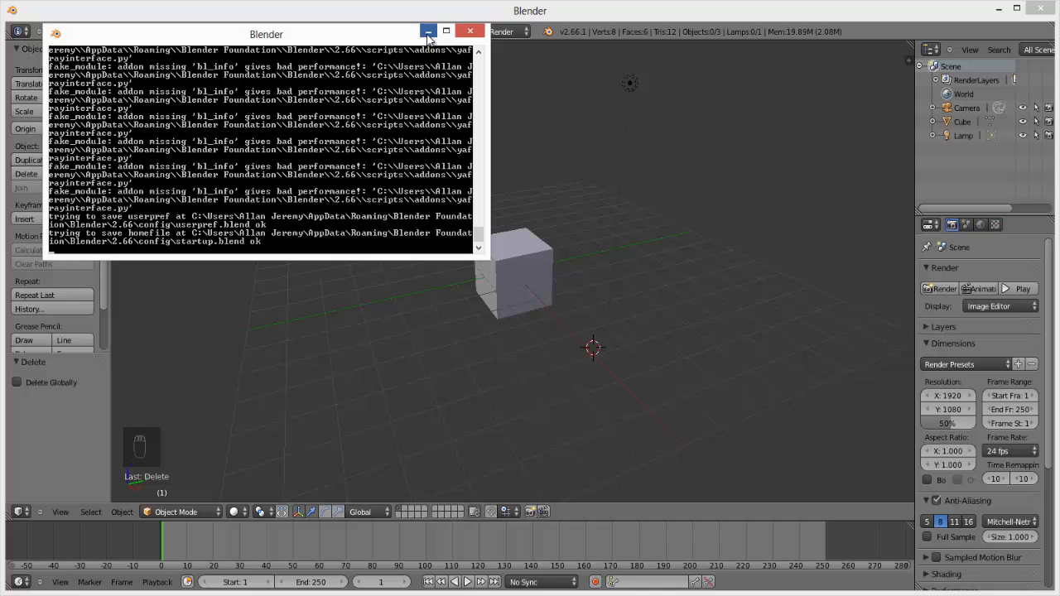
{"action": "left_click", "coordinate": [428, 35]}
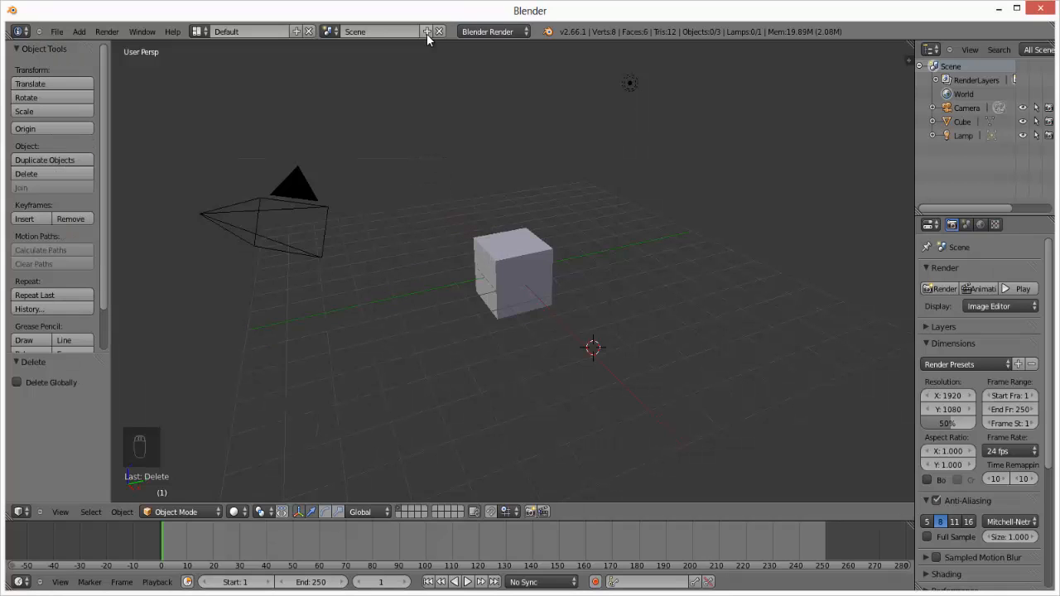
Step: Review the window and help commands, show the splash screen and dismiss it
{"action": "left_click", "coordinate": [138, 32]}
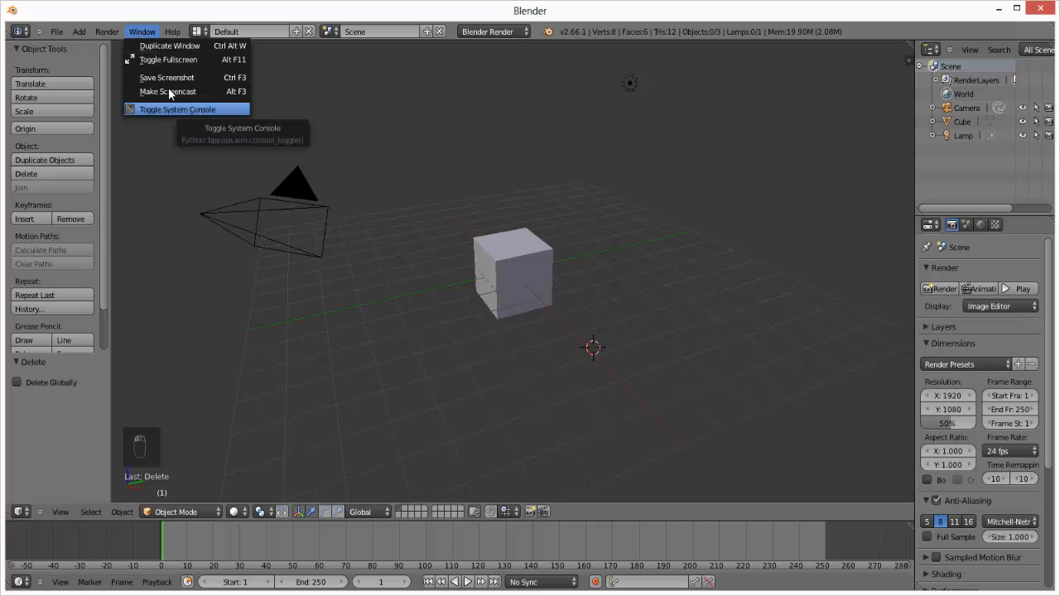
{"action": "left_click", "coordinate": [169, 32]}
{"action": "left_click", "coordinate": [172, 32]}
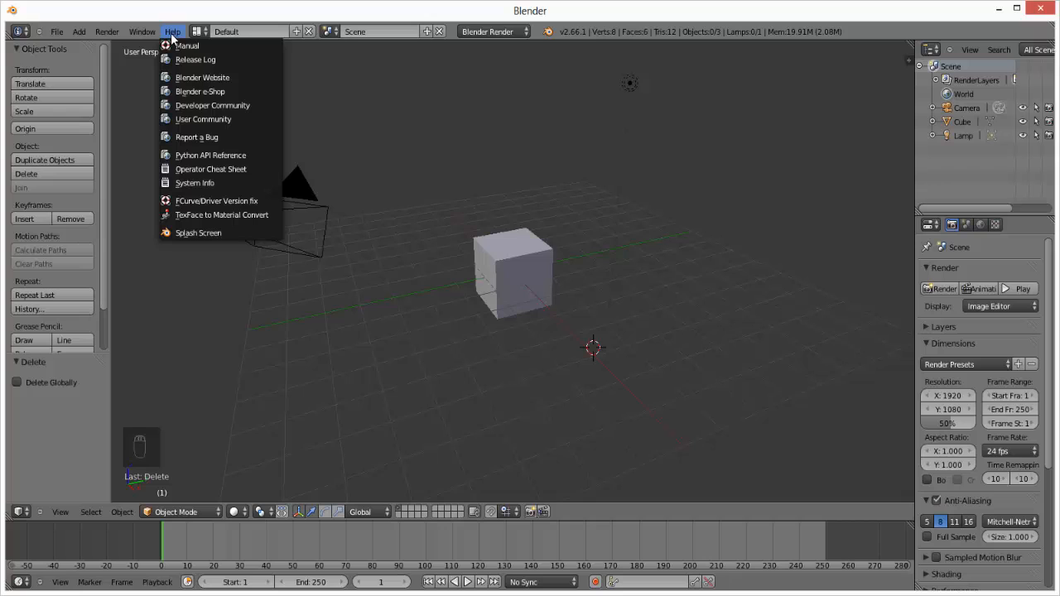
{"action": "left_click", "coordinate": [205, 233]}
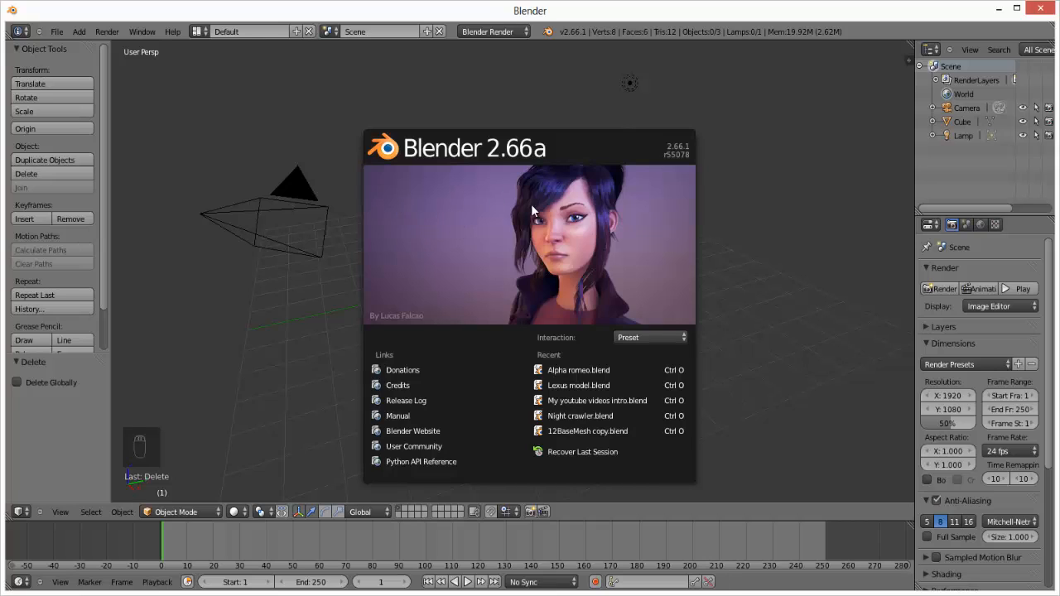
{"action": "left_click", "coordinate": [491, 197]}
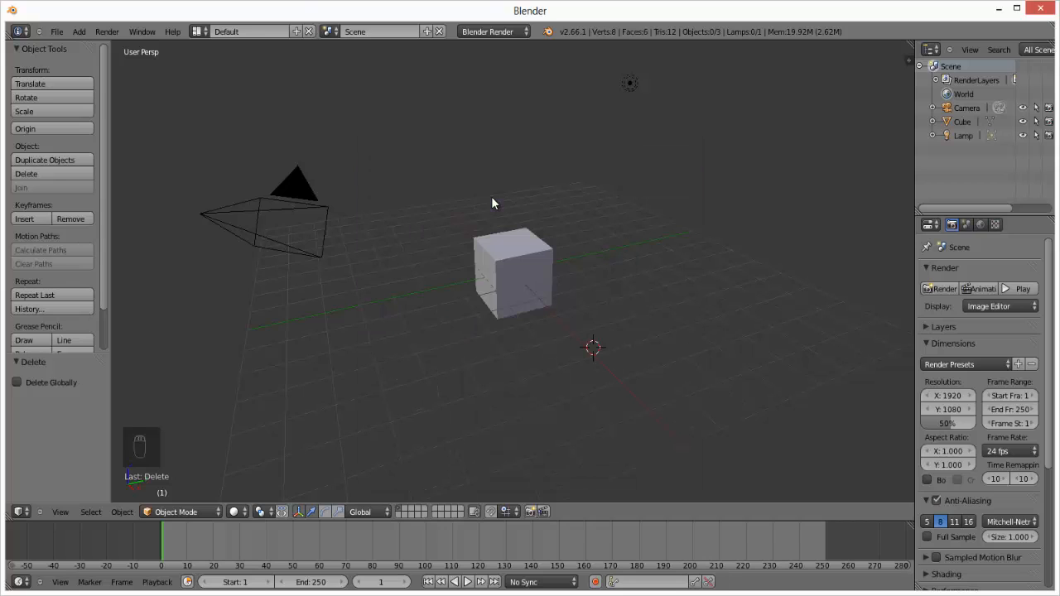
Step: Switch the screen layout to Animation and enlarge the camera view area above the outliner
{"action": "left_click", "coordinate": [205, 33]}
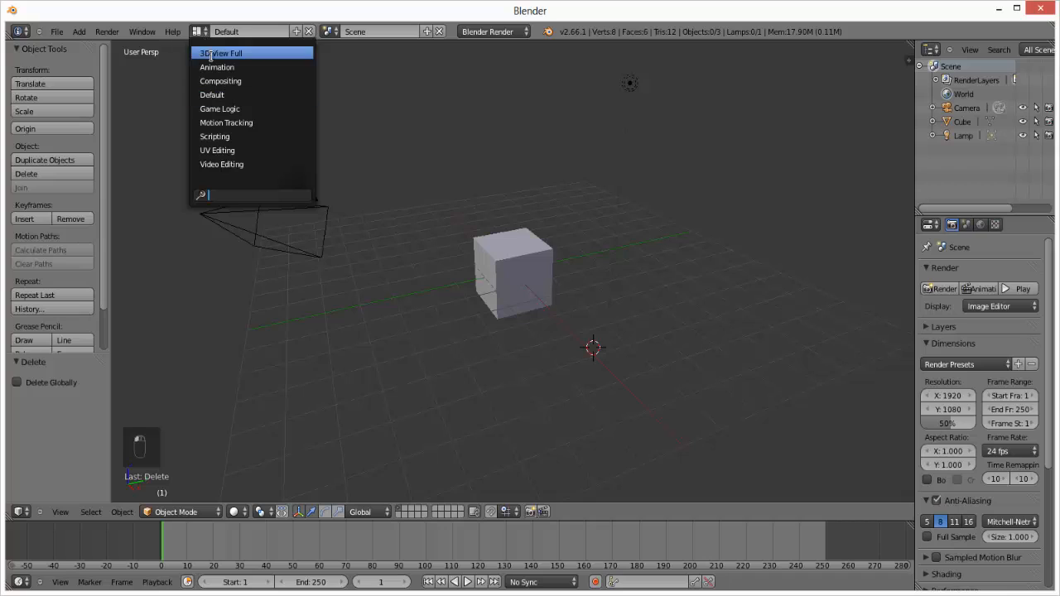
{"action": "key", "text": "Down"}
{"action": "key", "text": "Down"}
{"action": "key", "text": "Down"}
{"action": "key", "text": "Down"}
{"action": "key", "text": "Down"}
{"action": "key", "text": "Down"}
{"action": "key", "text": "Down"}
{"action": "key", "text": "Down"}
{"action": "key", "text": "Up"}
{"action": "key", "text": "Up"}
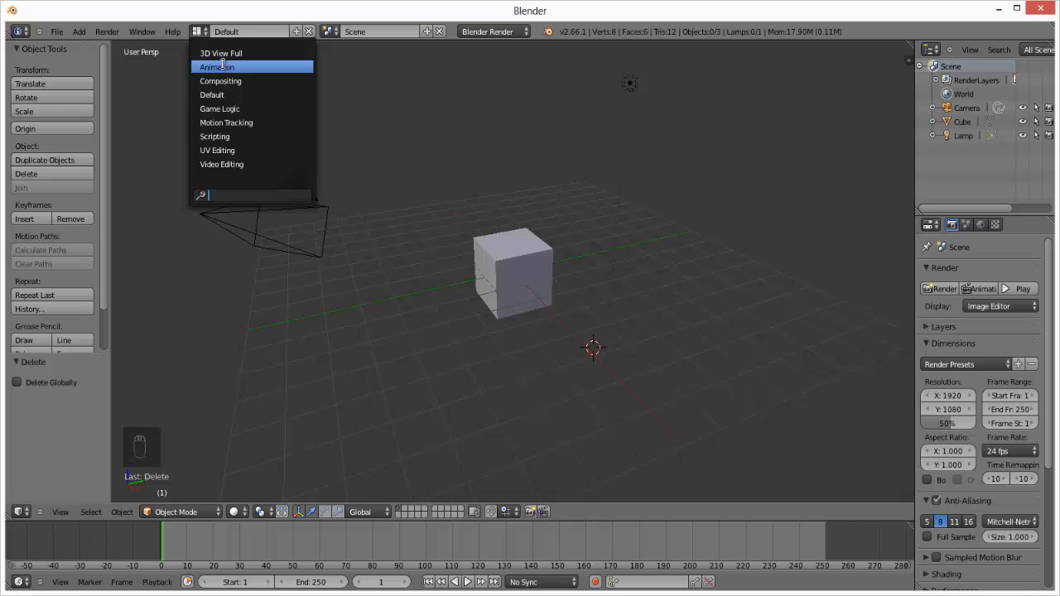
{"action": "left_click", "coordinate": [222, 66]}
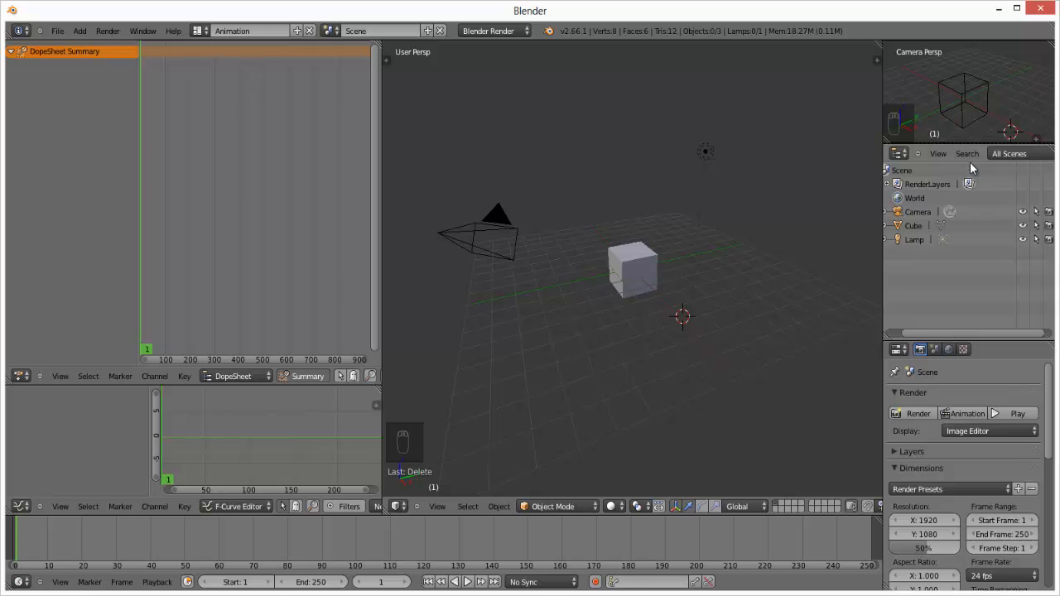
{"action": "left_click_drag", "start_coordinate": [972, 168], "coordinate": [974, 186]}
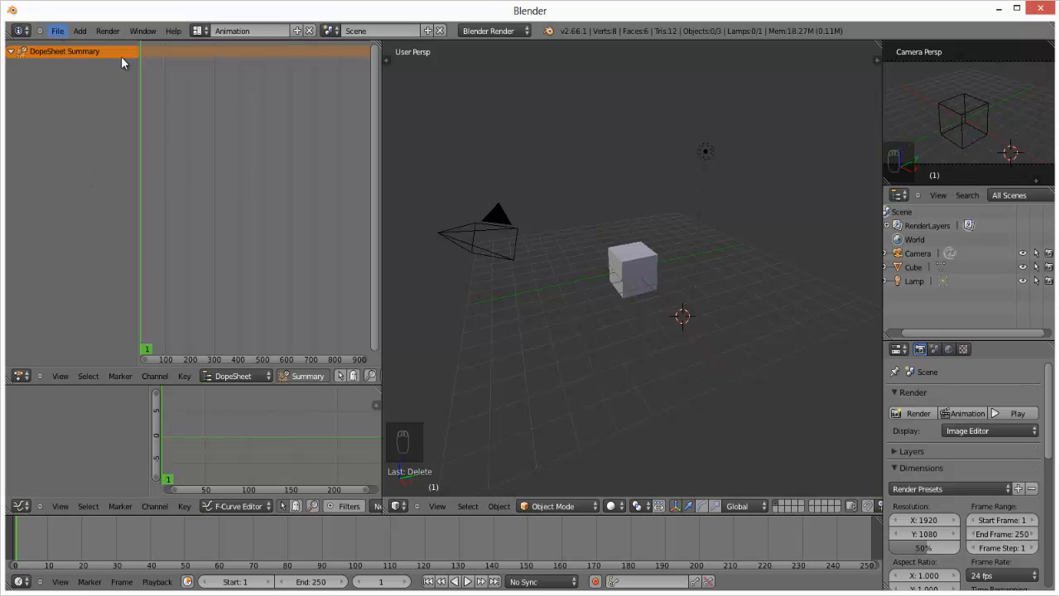
Step: Switch to the Compositing screen layout and look over its node editor
{"action": "left_click", "coordinate": [198, 31]}
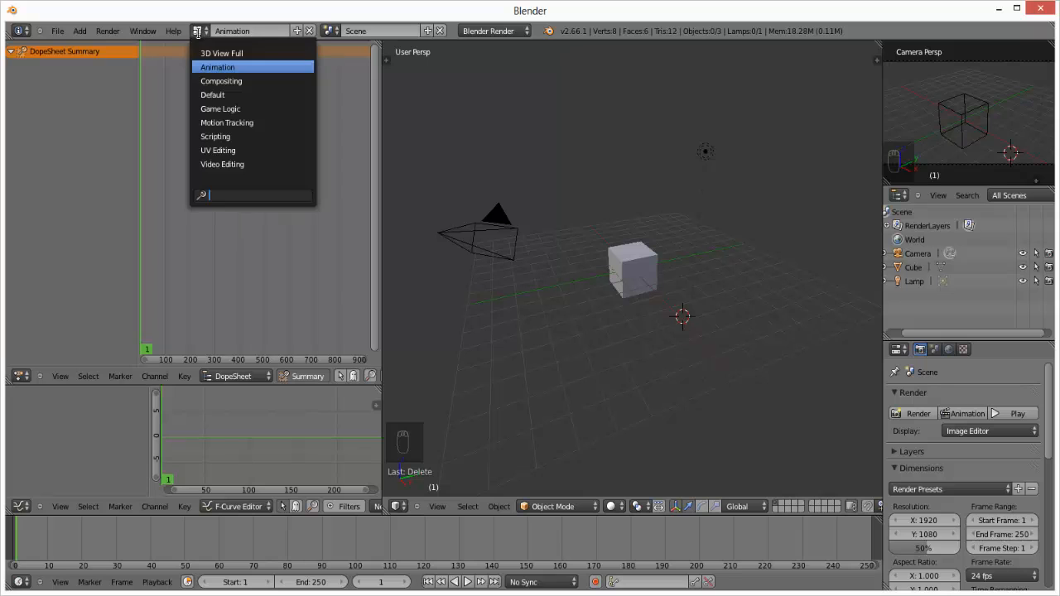
{"action": "left_click", "coordinate": [231, 83]}
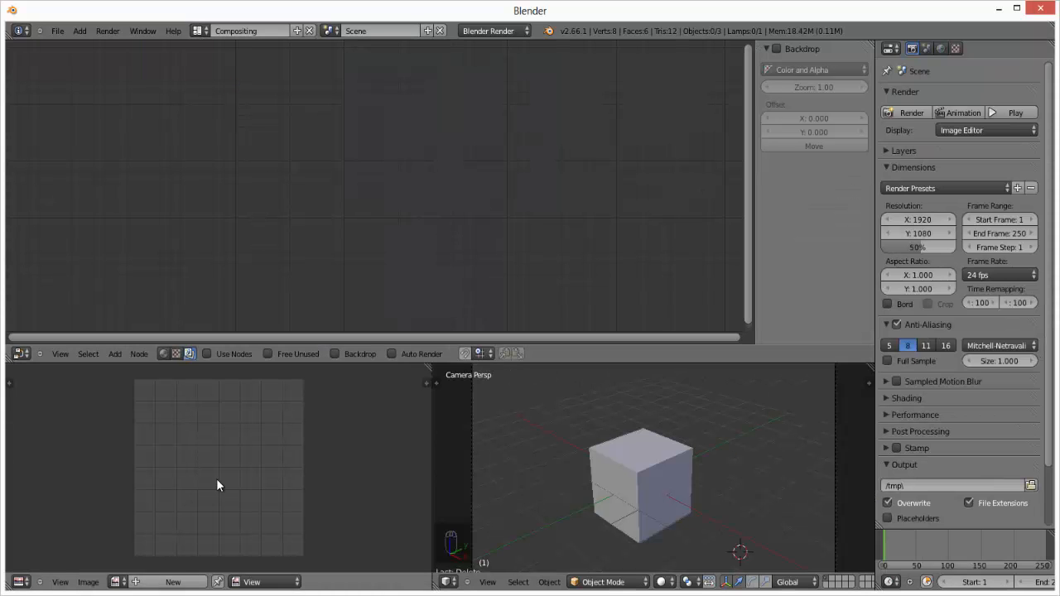
{"action": "scroll", "coordinate": [503, 320], "scroll_direction": "up", "scroll_amount": 2}
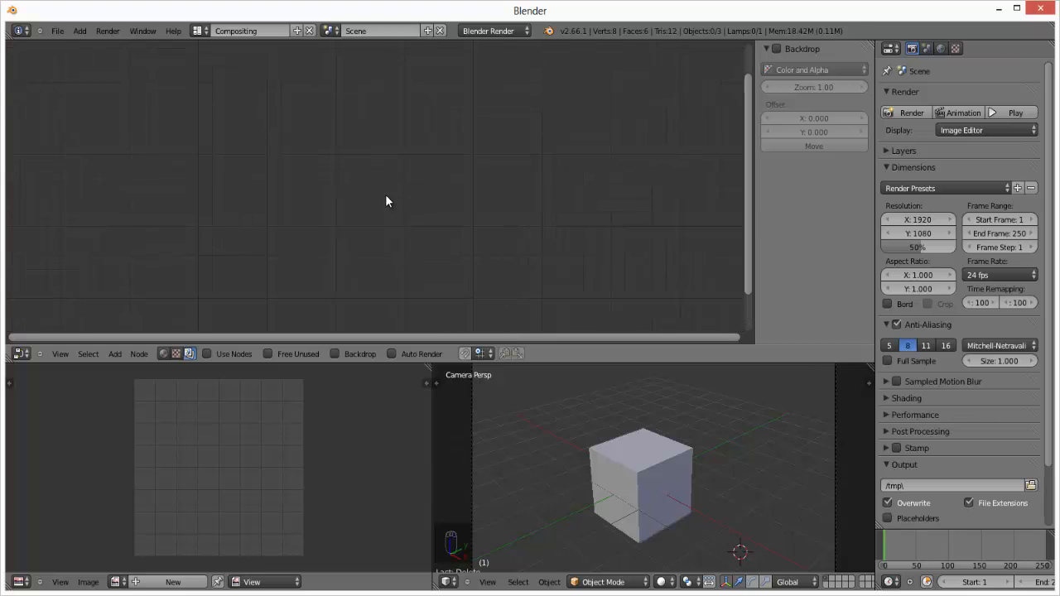
{"action": "scroll", "coordinate": [377, 180], "scroll_direction": "down", "scroll_amount": 2}
{"action": "scroll", "coordinate": [298, 164], "scroll_direction": "up", "scroll_amount": 1}
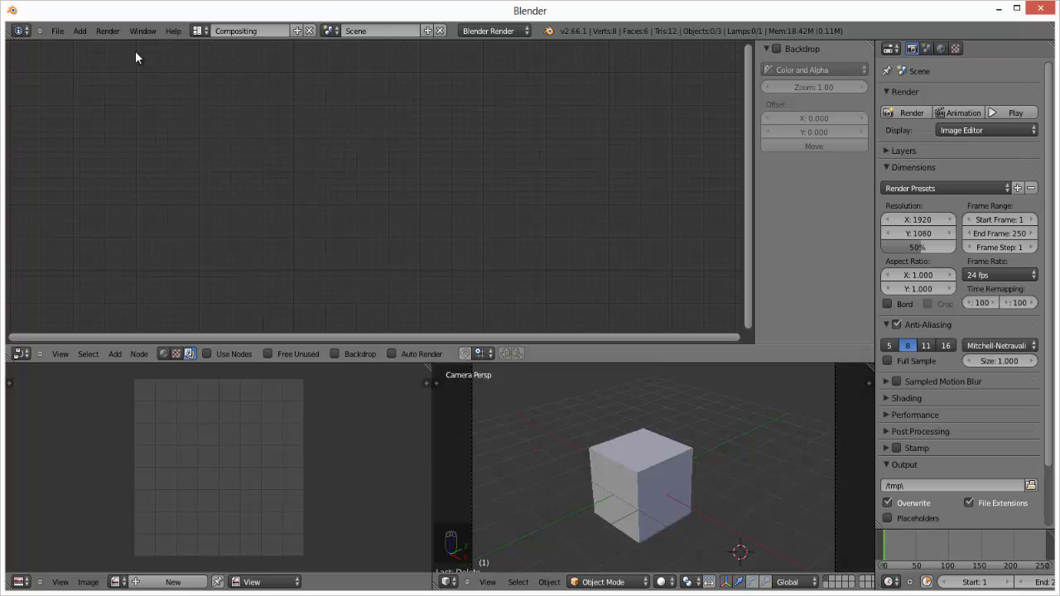
Step: Return to the Default screen layout and switch to the 3D View Full layout
{"action": "left_click", "coordinate": [196, 31]}
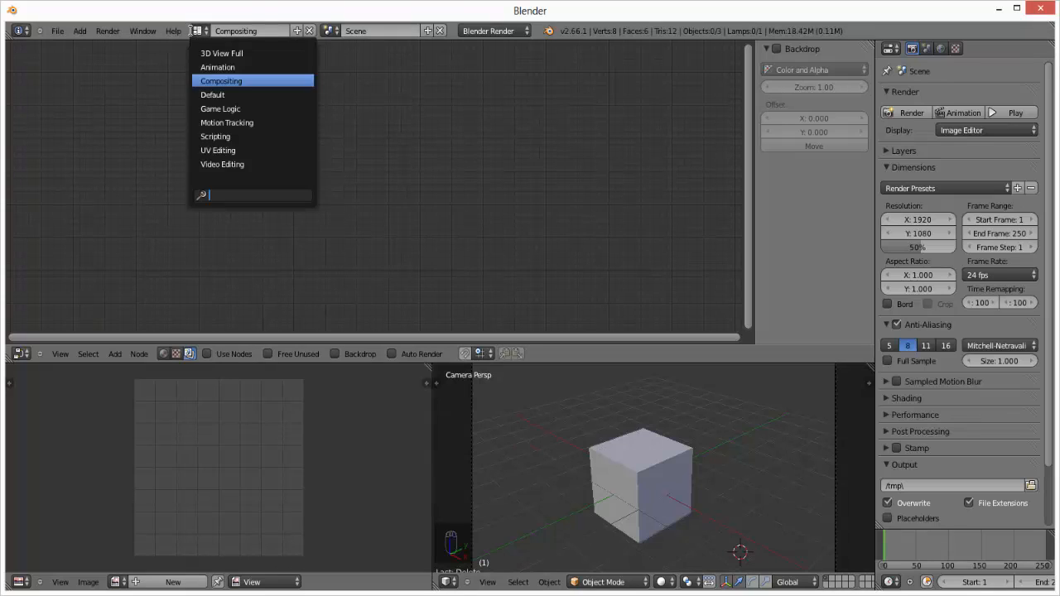
{"action": "left_click", "coordinate": [213, 93]}
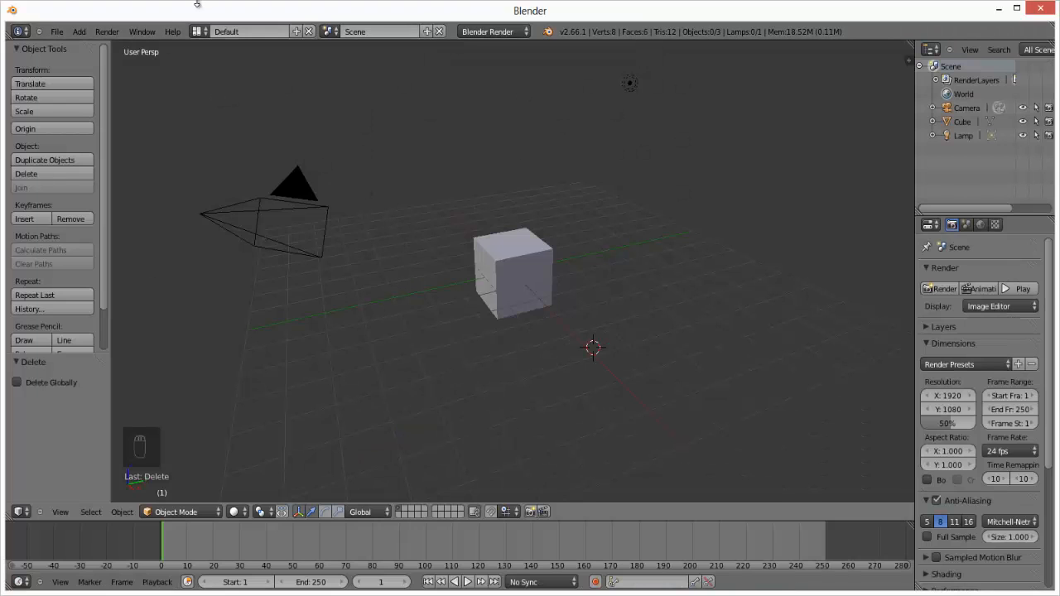
{"action": "left_click", "coordinate": [202, 31]}
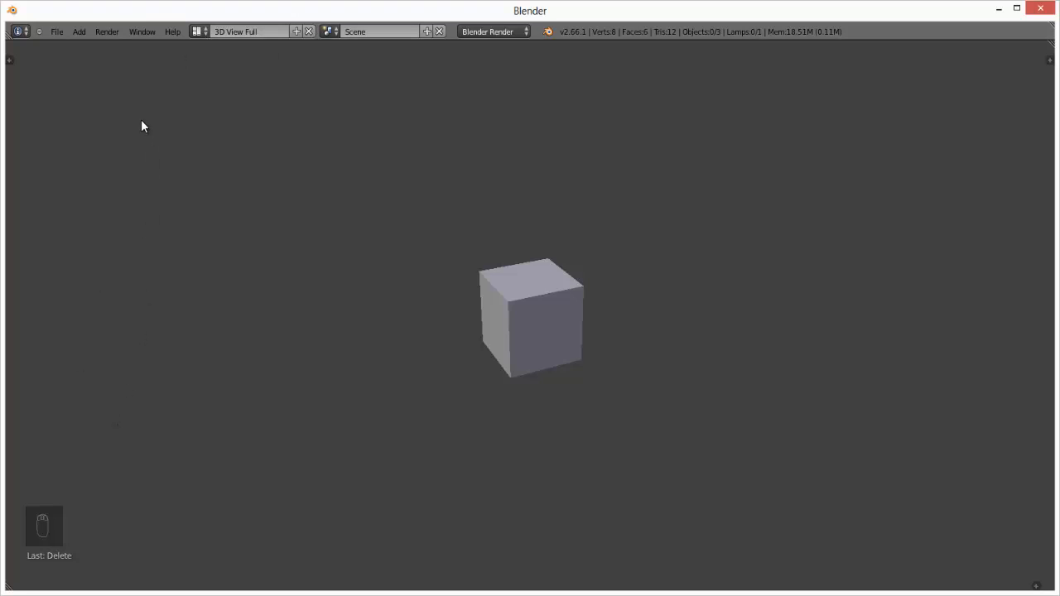
Step: Cycle the screen layout through Animation to Compositing
{"action": "left_click", "coordinate": [199, 31]}
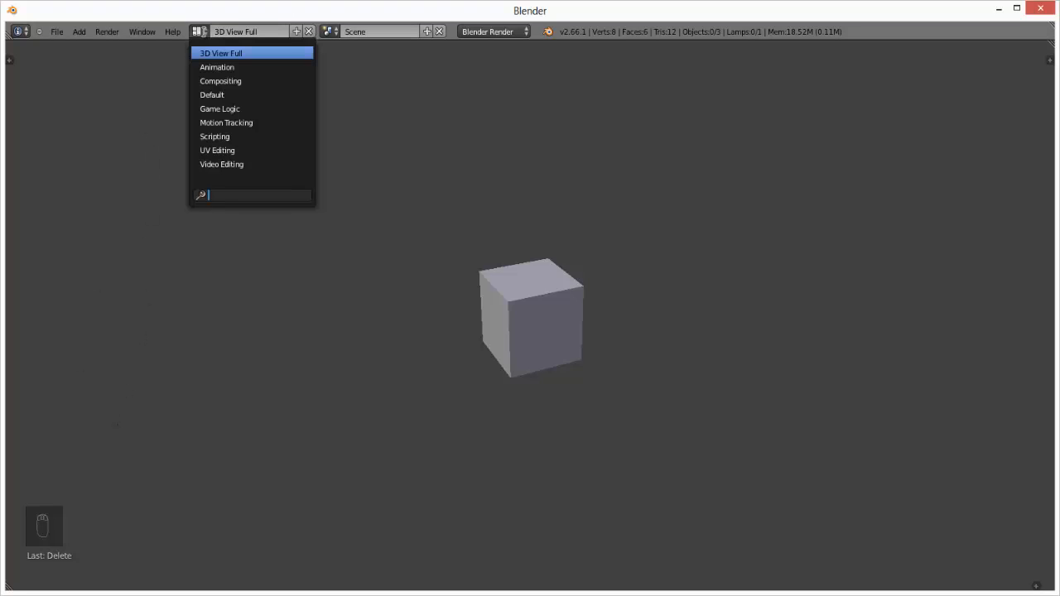
{"action": "left_click", "coordinate": [208, 63]}
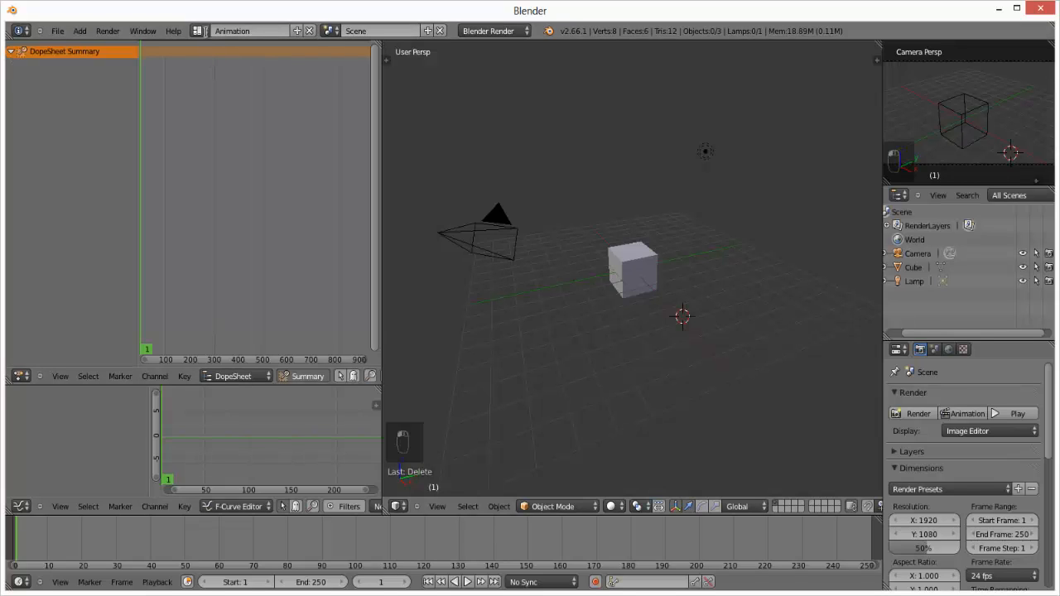
{"action": "left_click", "coordinate": [206, 32]}
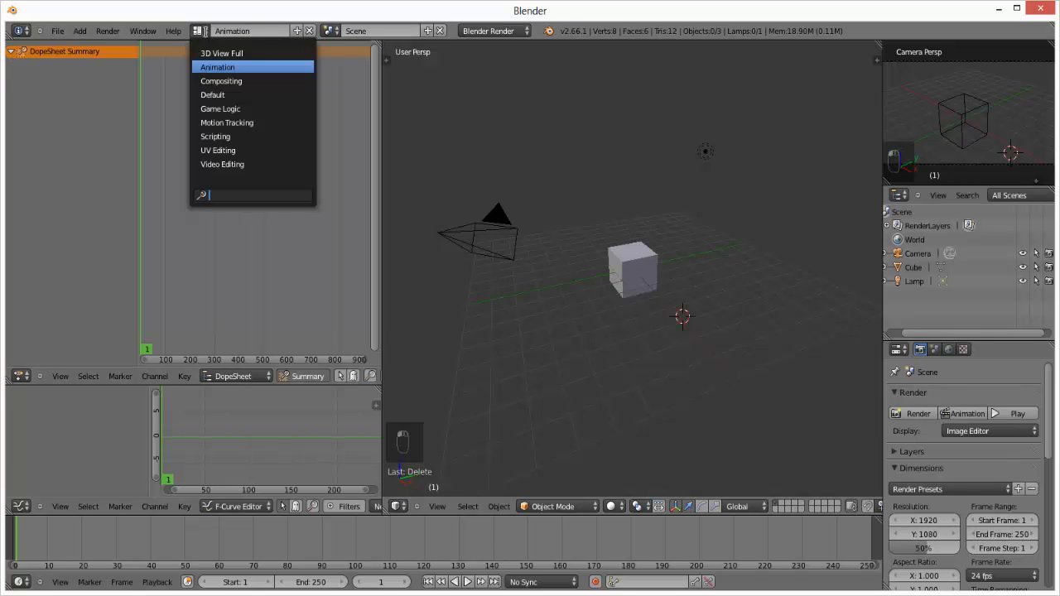
{"action": "left_click", "coordinate": [224, 80]}
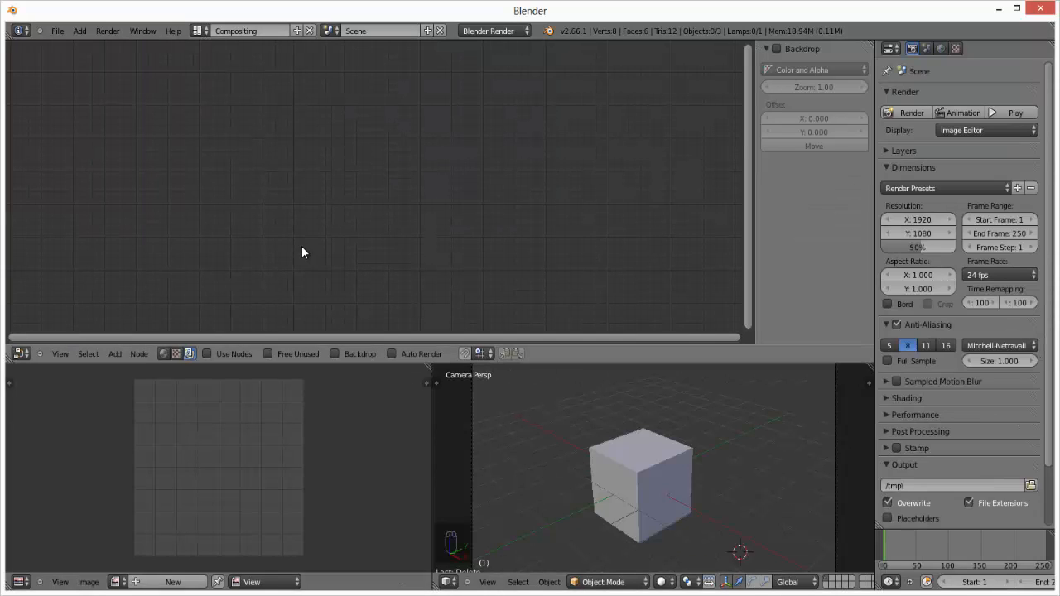
Step: Zoom out the camera view in the Compositing layout and return to the Default screen layout
{"action": "scroll", "coordinate": [484, 397], "scroll_direction": "down", "scroll_amount": 2}
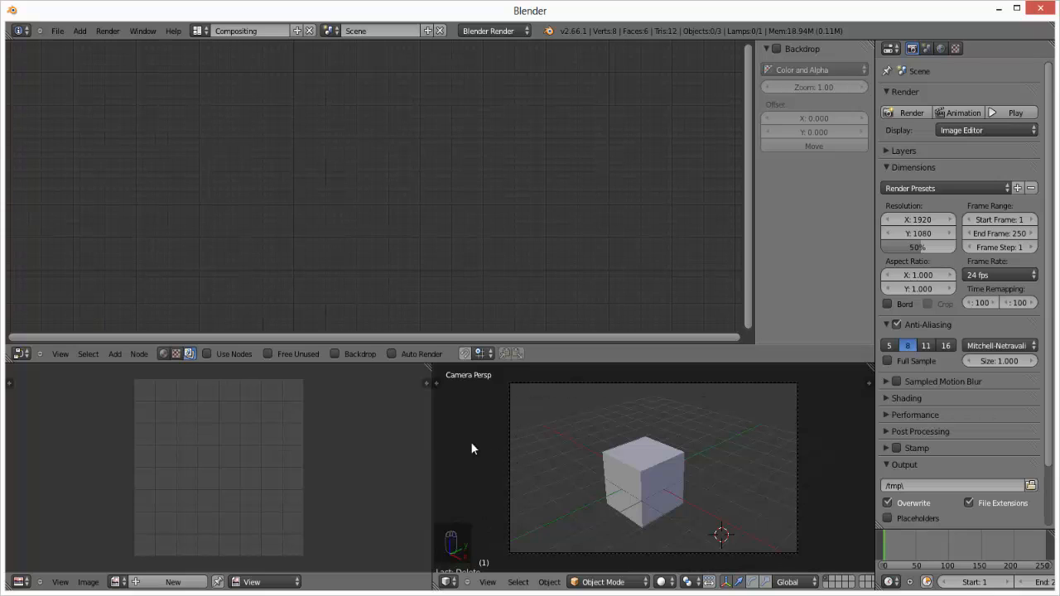
{"action": "left_click", "coordinate": [198, 34]}
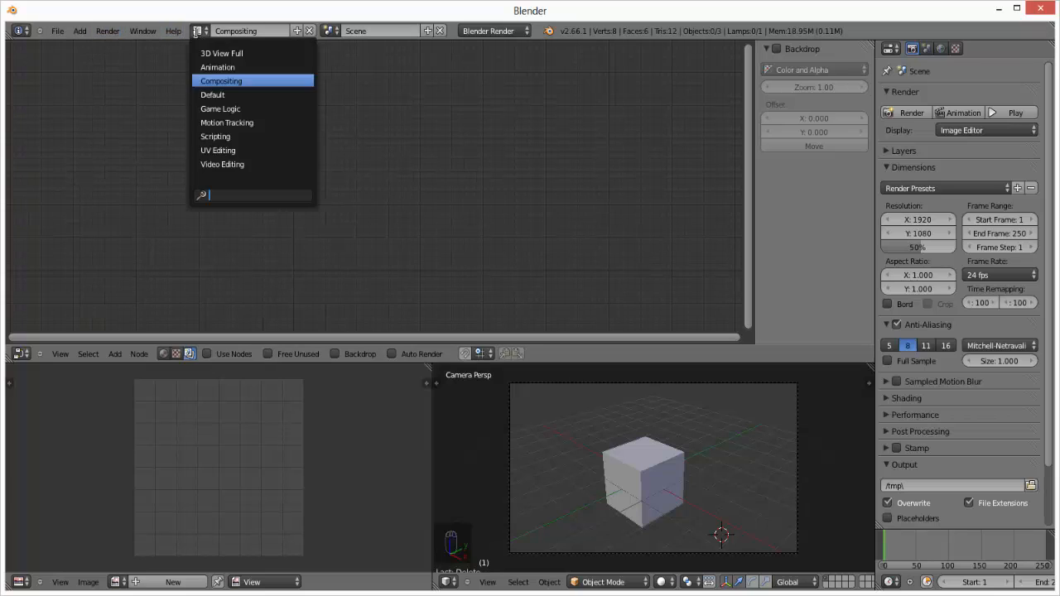
{"action": "left_click", "coordinate": [217, 94]}
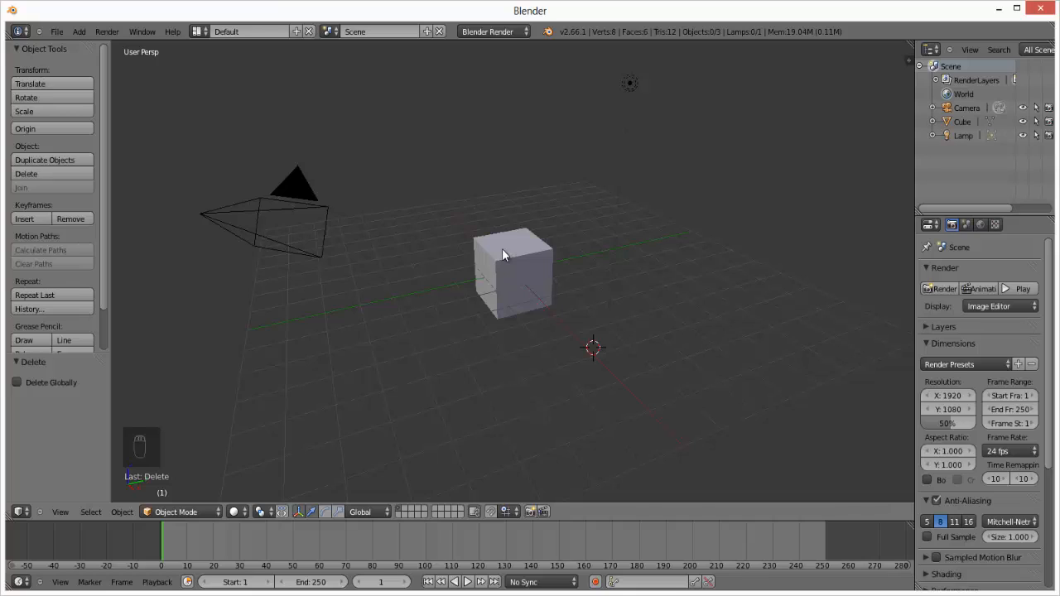
Step: Switch to the Scripting screen layout and on to the UV Editing layout to view their editor arrangements
{"action": "left_click", "coordinate": [197, 31]}
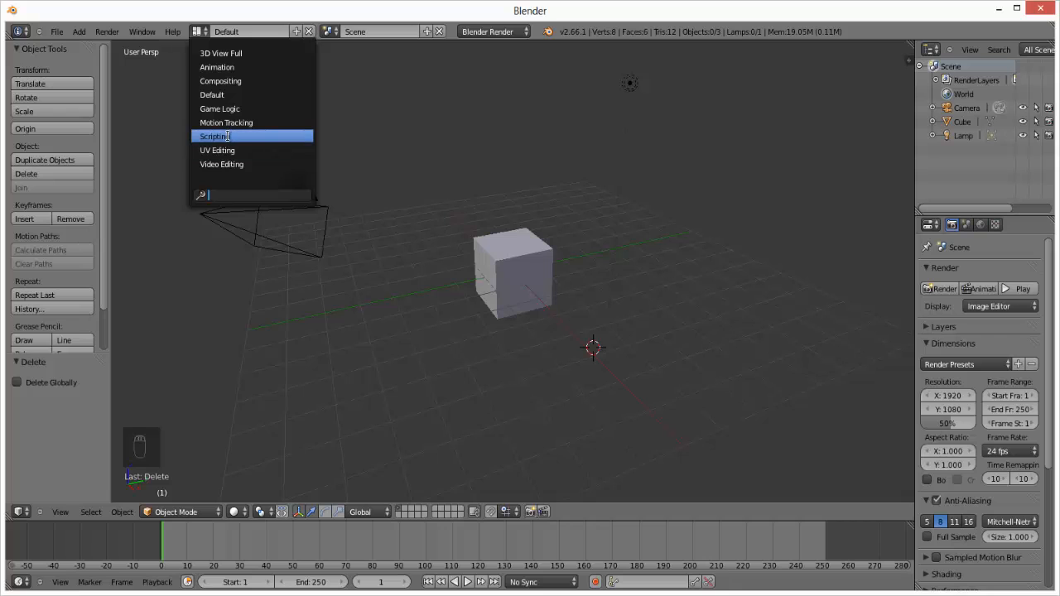
{"action": "left_click", "coordinate": [228, 137]}
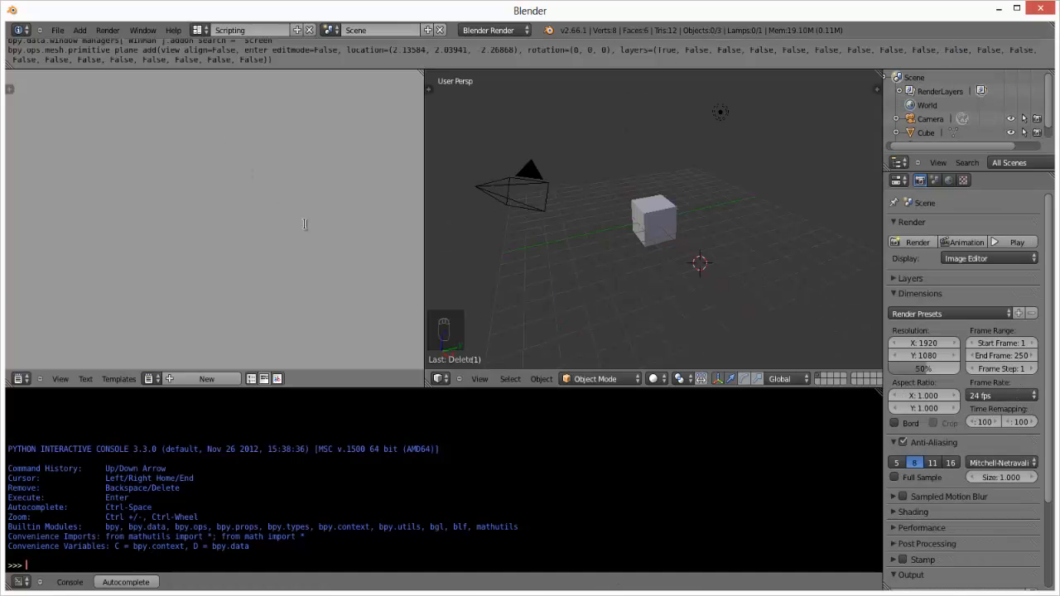
{"action": "left_click", "coordinate": [199, 29]}
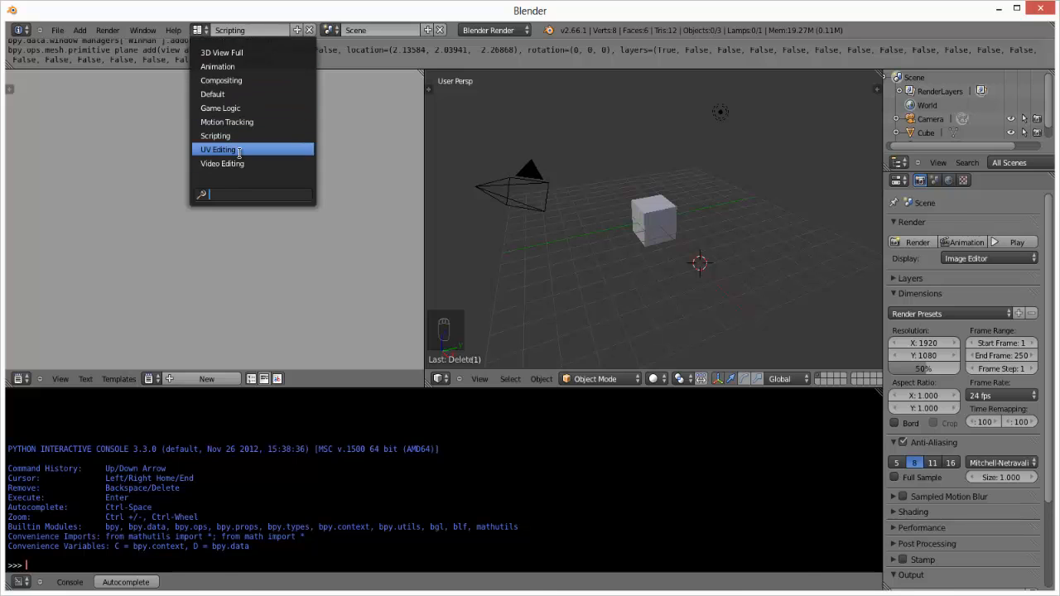
{"action": "left_click", "coordinate": [239, 150]}
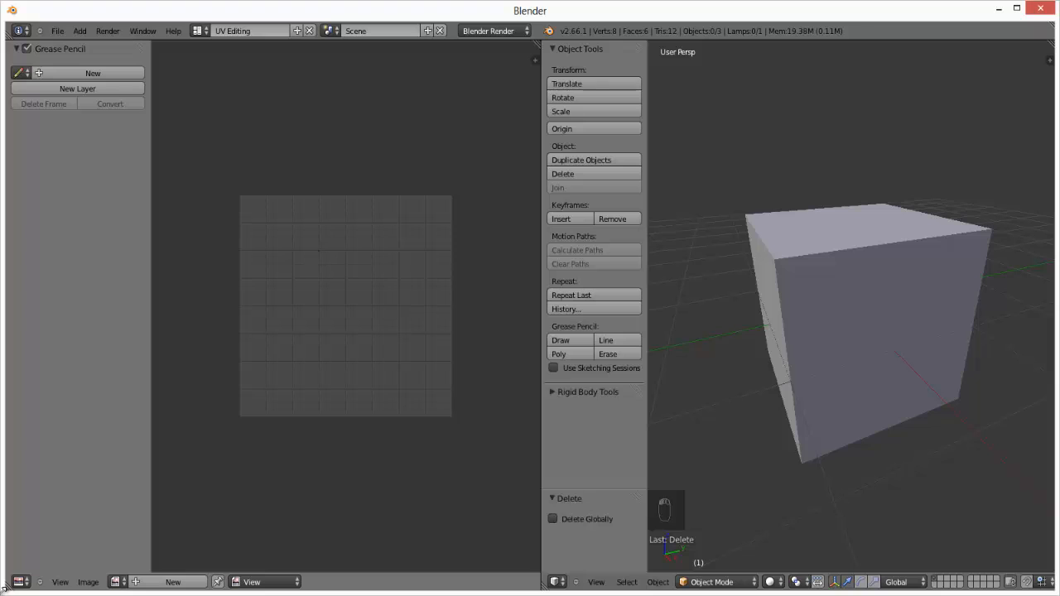
Step: Switch to the Video Editing screen layout and look over the list of available layouts
{"action": "left_click", "coordinate": [199, 31]}
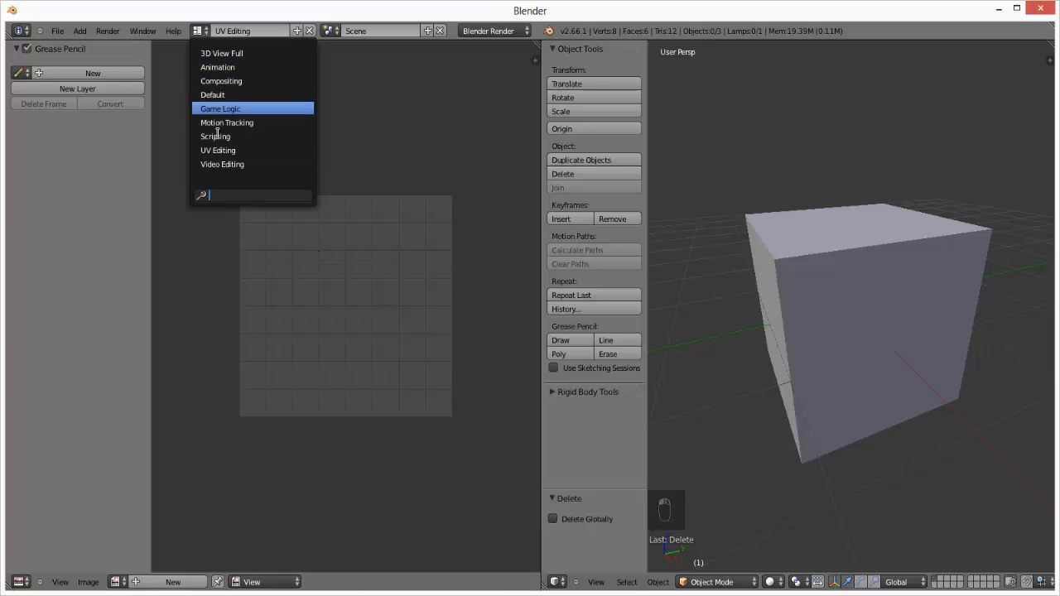
{"action": "left_click", "coordinate": [231, 163]}
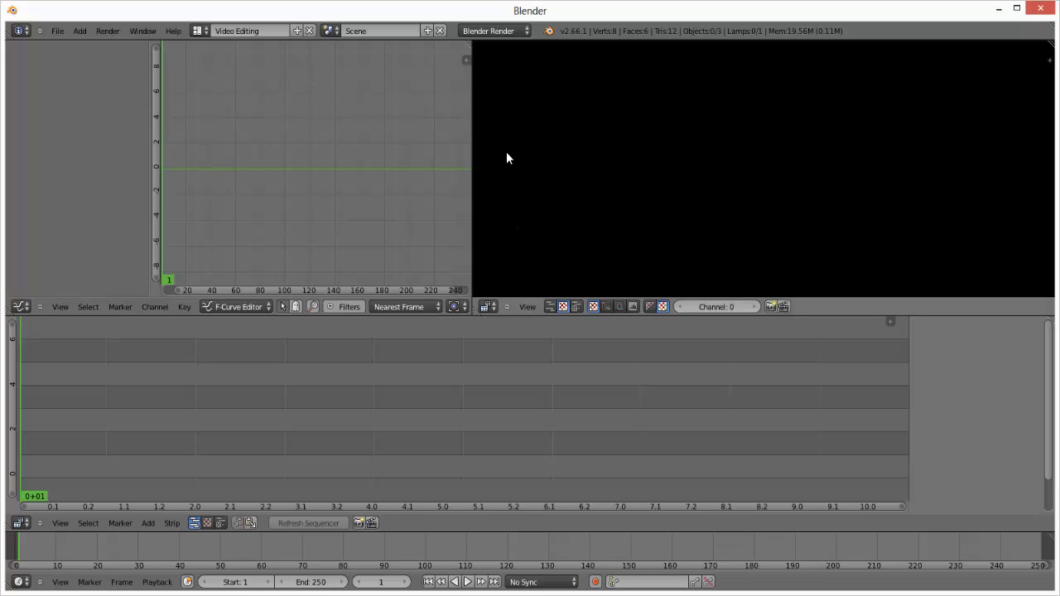
{"action": "left_click", "coordinate": [198, 31]}
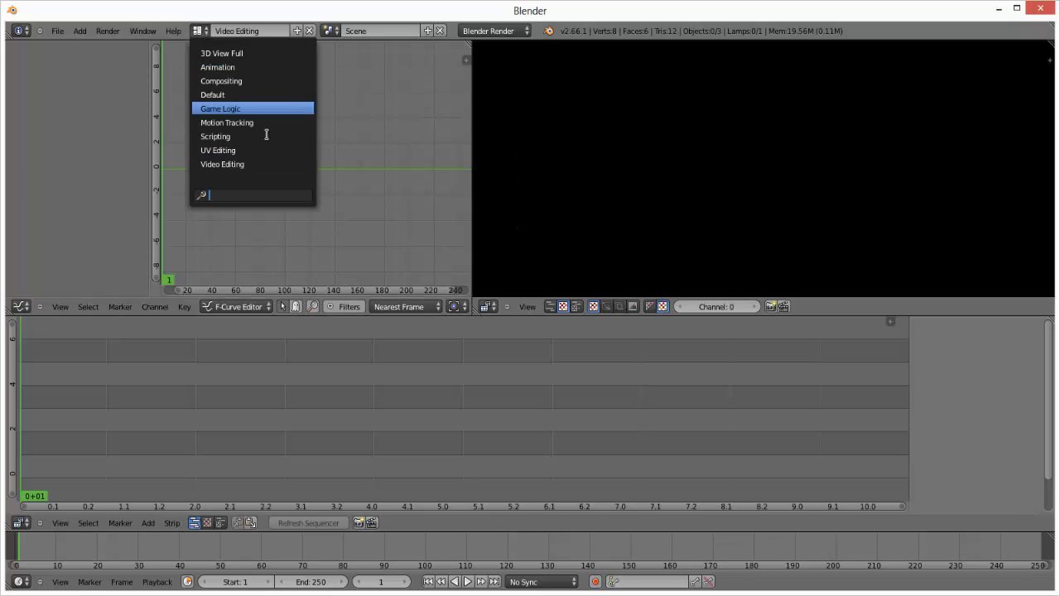
{"action": "left_click", "coordinate": [196, 38]}
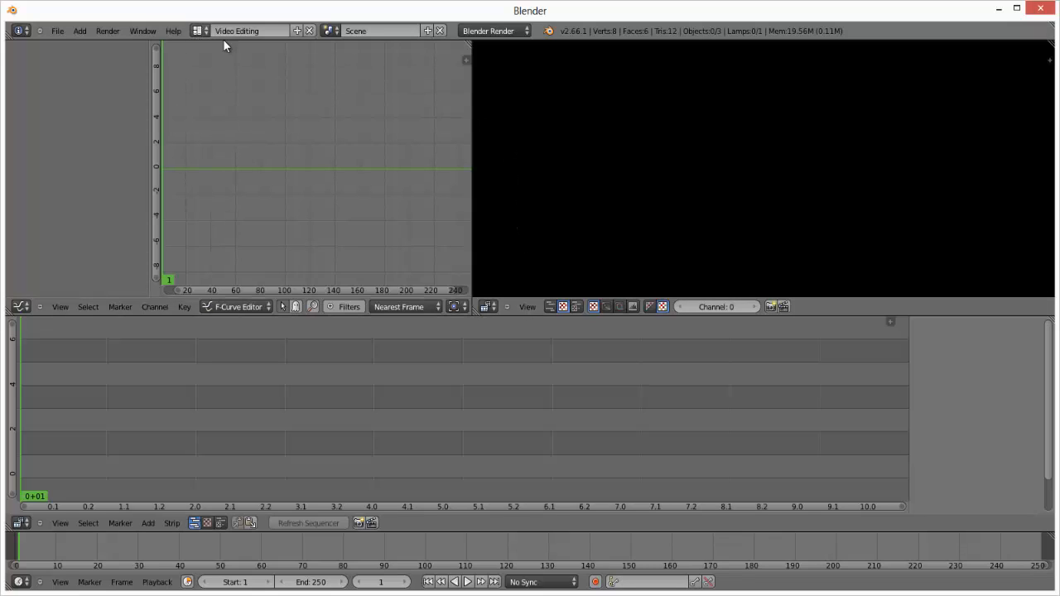
Step: Duplicate the Video Editing screen layout and name the copy Modelling
{"action": "left_click", "coordinate": [296, 31]}
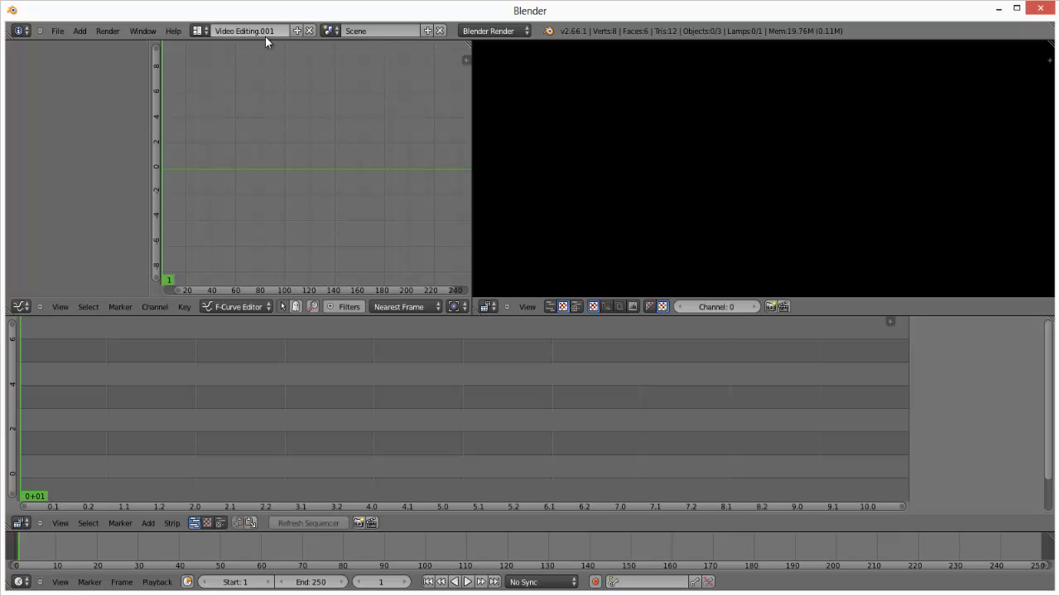
{"action": "double_click", "coordinate": [265, 33]}
{"action": "type", "text": "Modelling"}
{"action": "key", "text": "Return"}
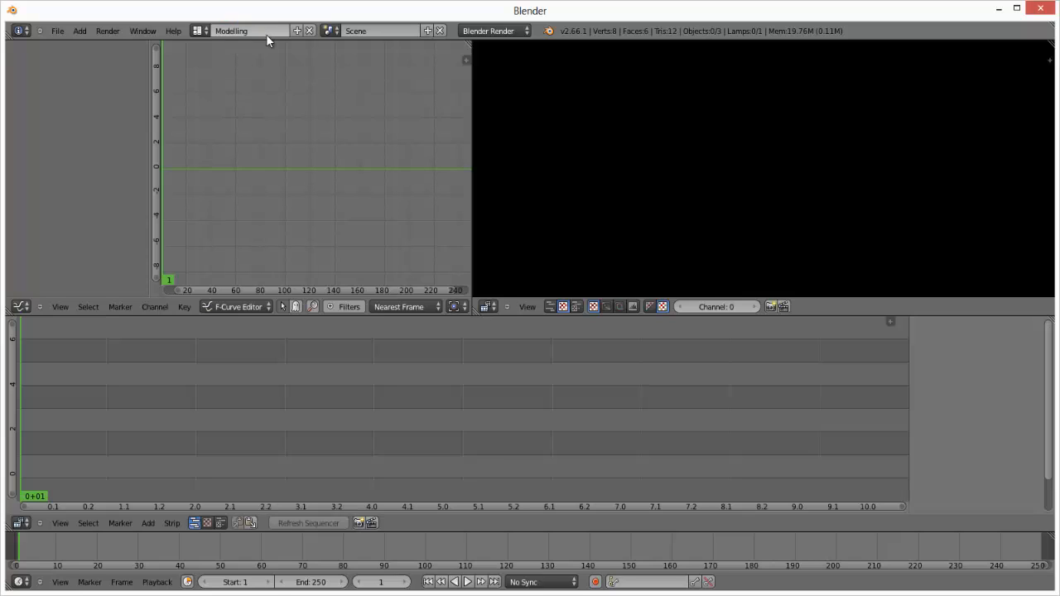
Step: Join the preview area with the F-Curve Editor area so that the preview takes over both
{"action": "right_click", "coordinate": [472, 144]}
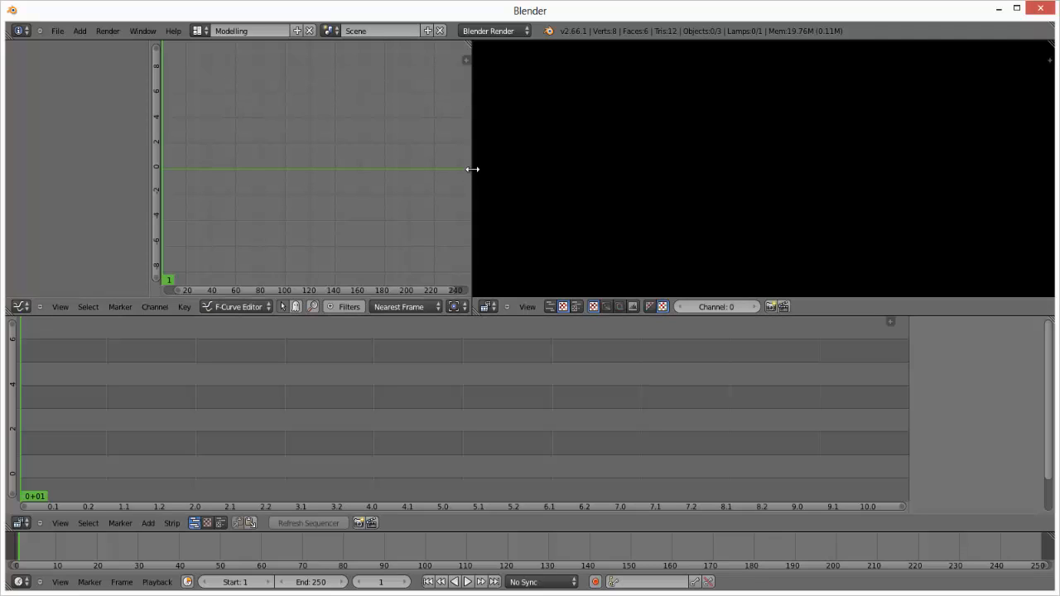
{"action": "right_click", "coordinate": [472, 169]}
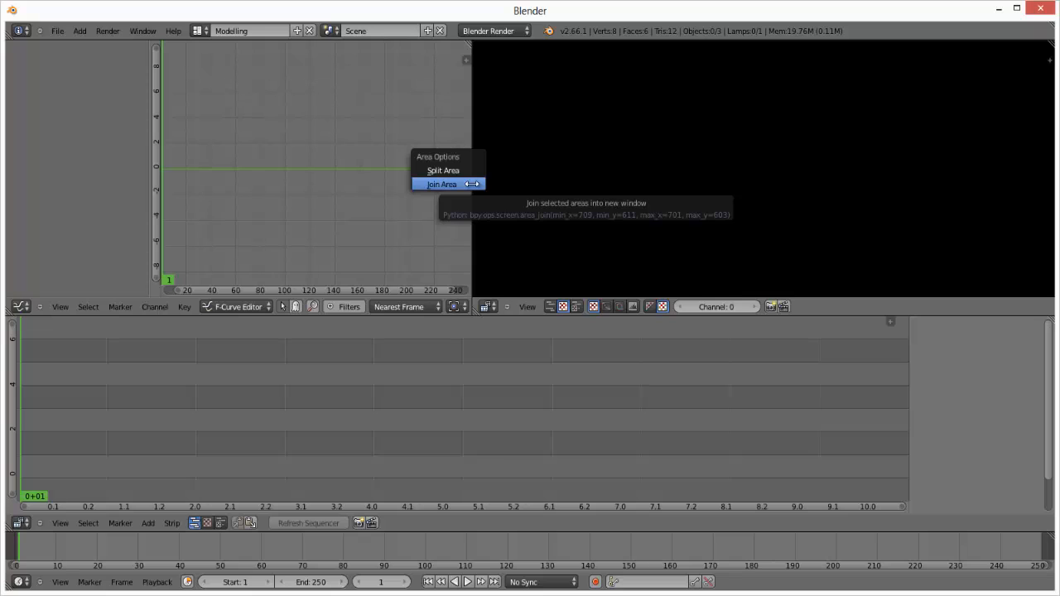
{"action": "left_click", "coordinate": [472, 183]}
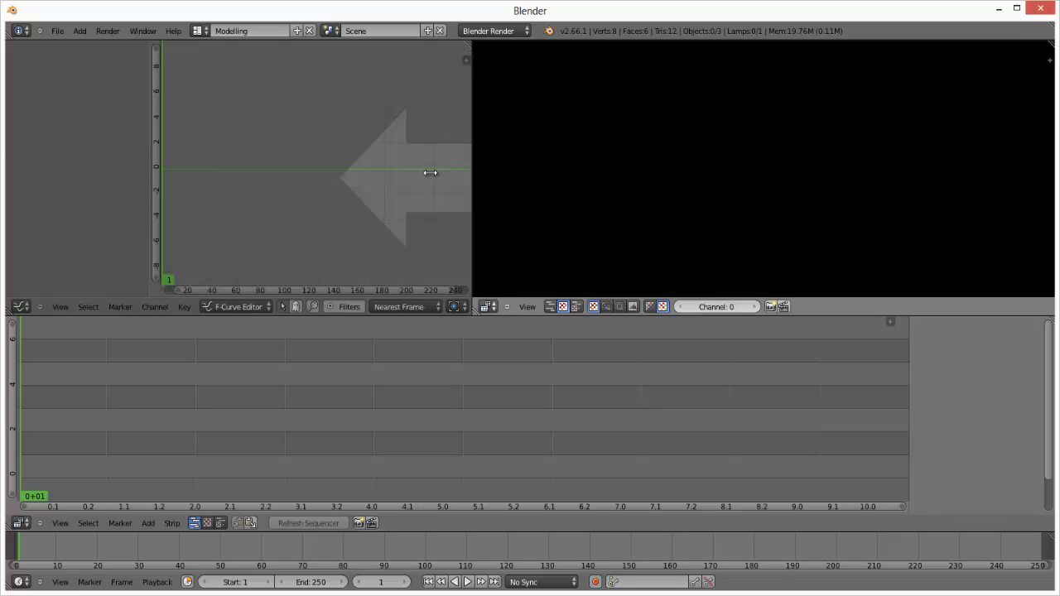
{"action": "left_click", "coordinate": [244, 175]}
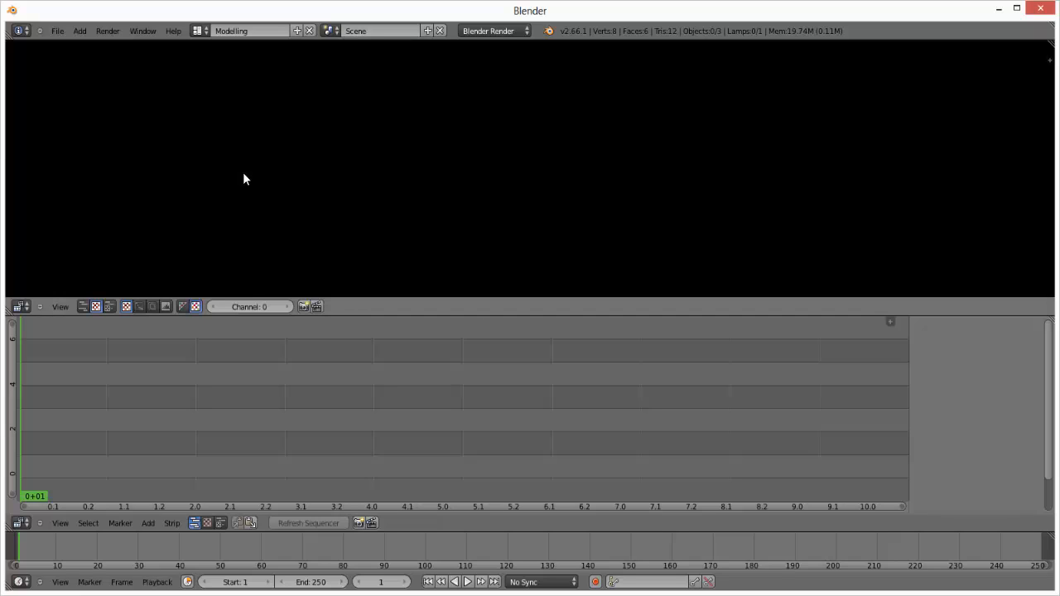
Step: Join the preview area with the sequencer area below it, letting the preview replace the sequencer
{"action": "right_click", "coordinate": [355, 313]}
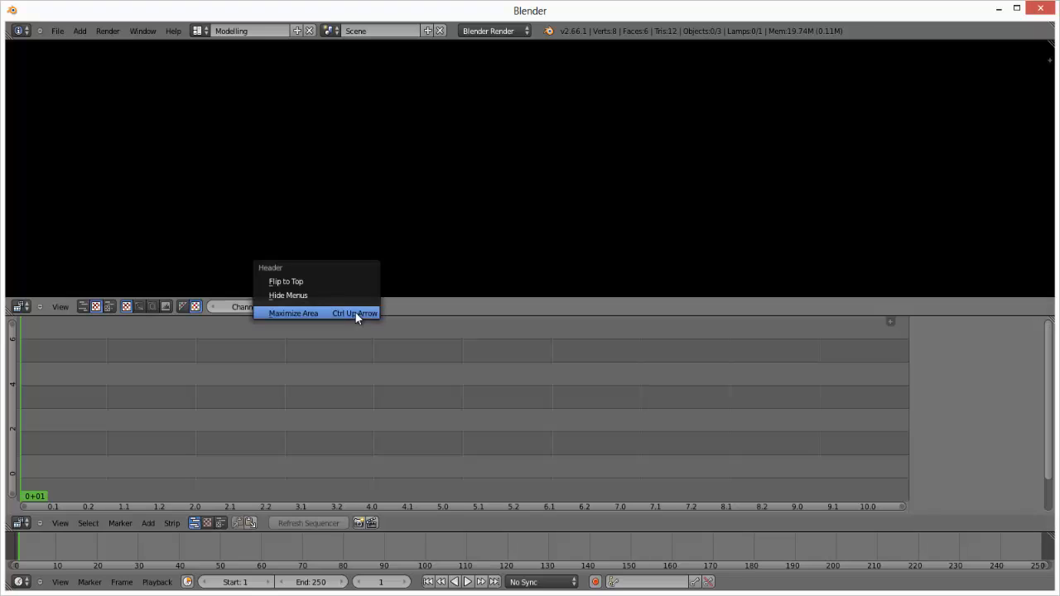
{"action": "right_click", "coordinate": [396, 315]}
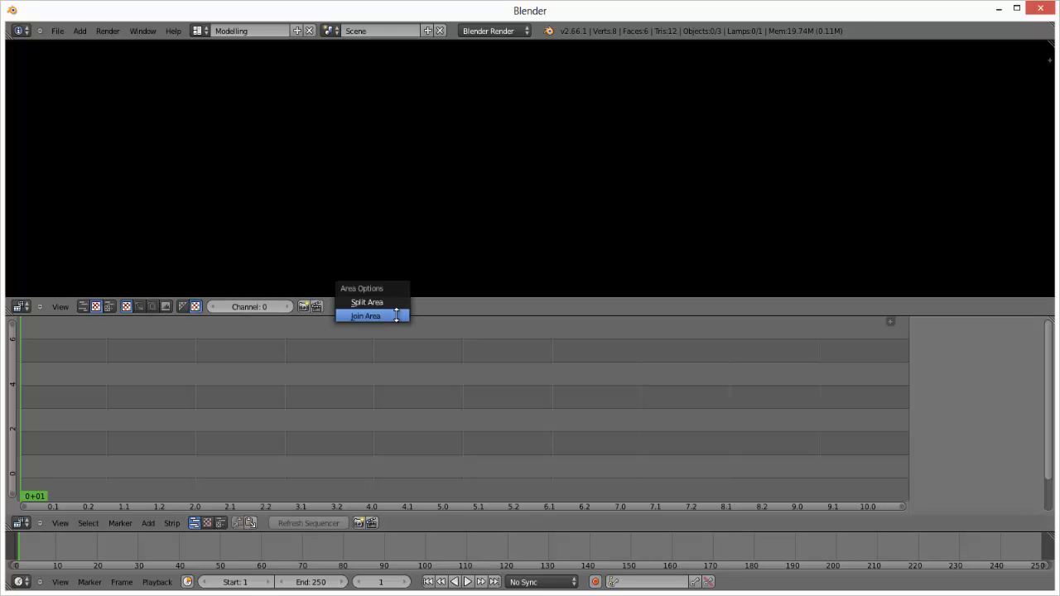
{"action": "left_click", "coordinate": [396, 316]}
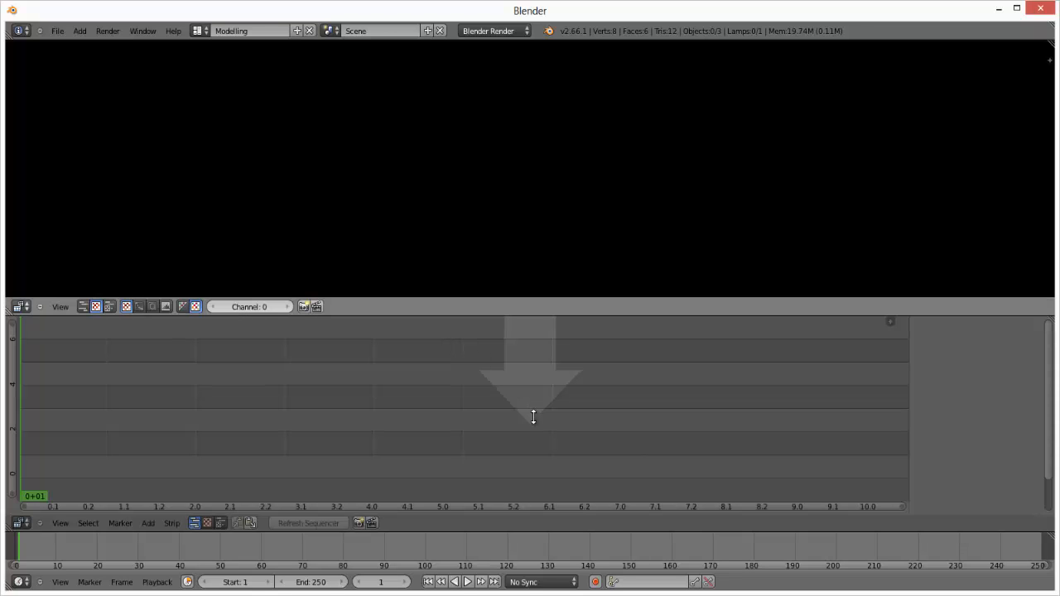
{"action": "left_click", "coordinate": [535, 441]}
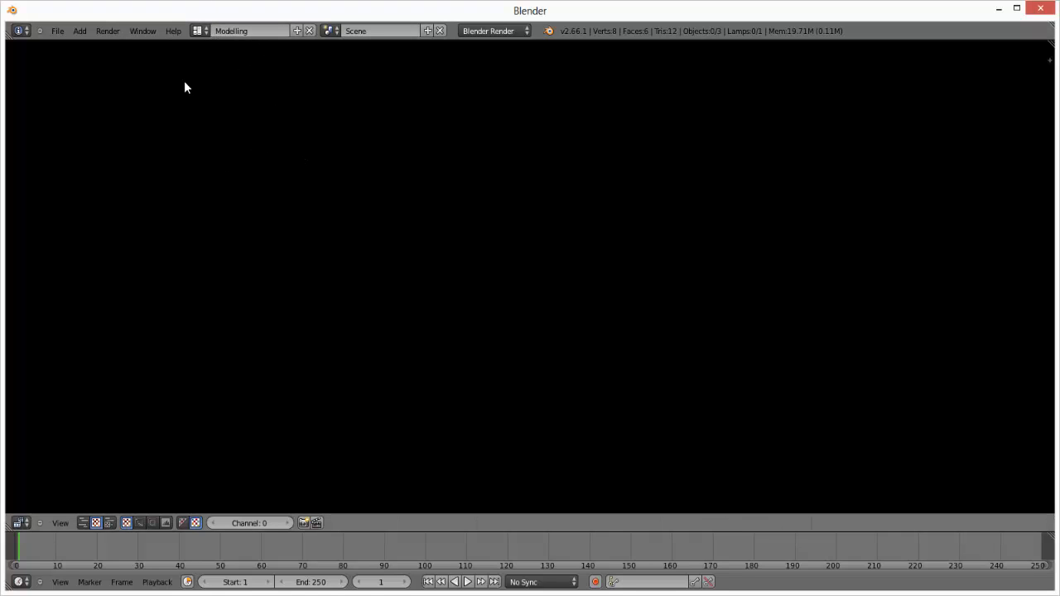
Step: Switch to the Video Editing layout and back to the Modelling layout to compare their area arrangements
{"action": "left_click", "coordinate": [200, 31]}
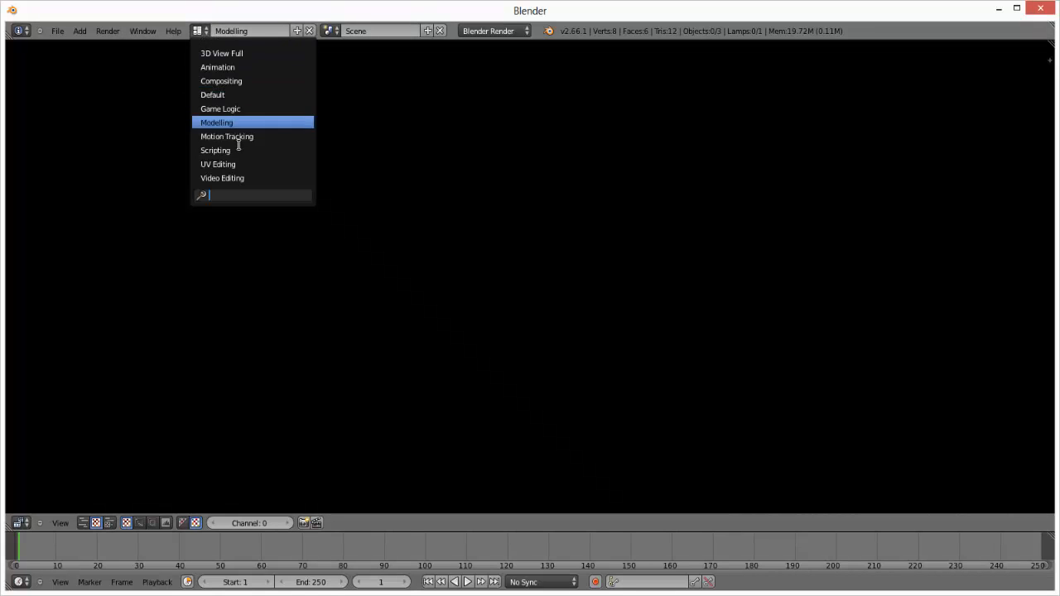
{"action": "left_click", "coordinate": [238, 178]}
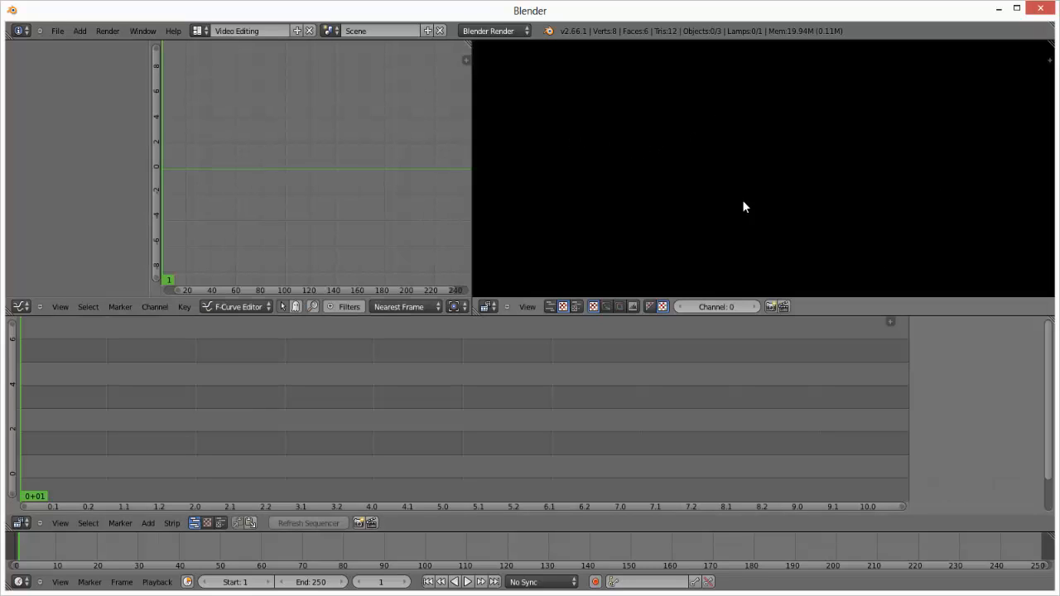
{"action": "left_click", "coordinate": [201, 31]}
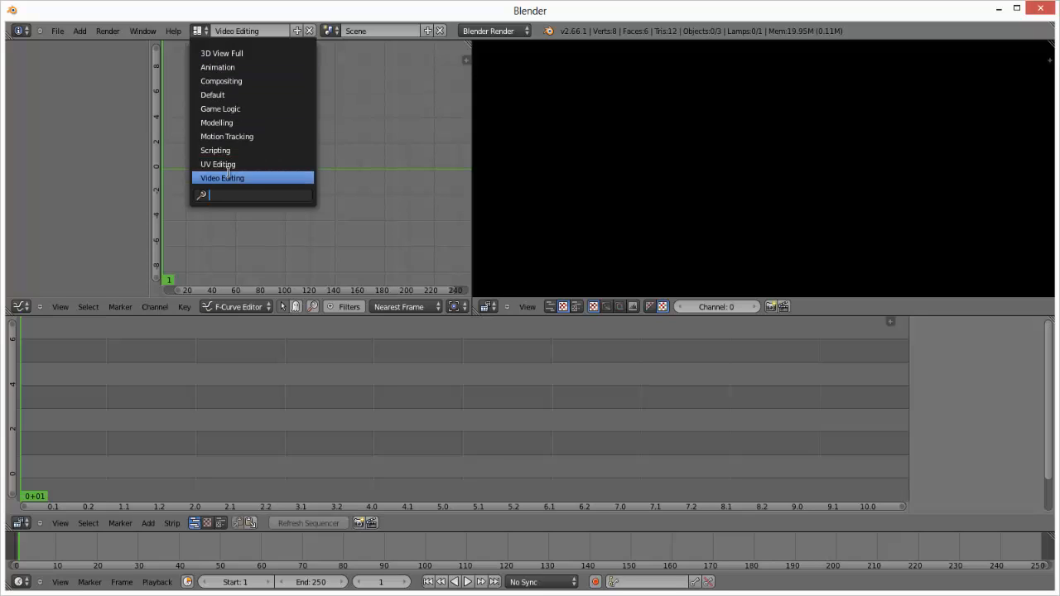
{"action": "left_click", "coordinate": [217, 121]}
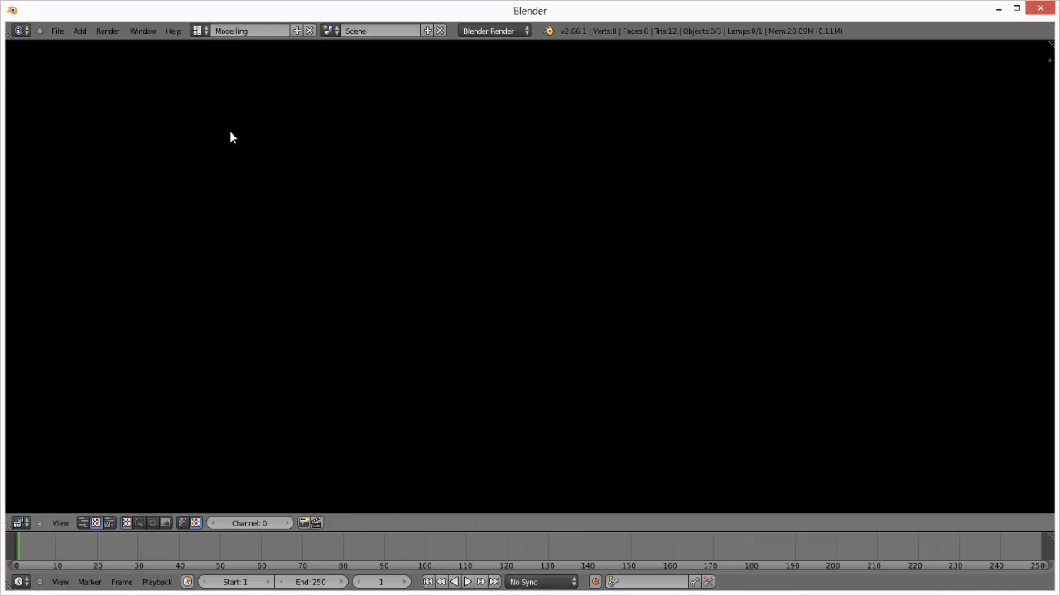
Step: Delete the Modelling screen layout and return to the Default layout
{"action": "left_click", "coordinate": [201, 35]}
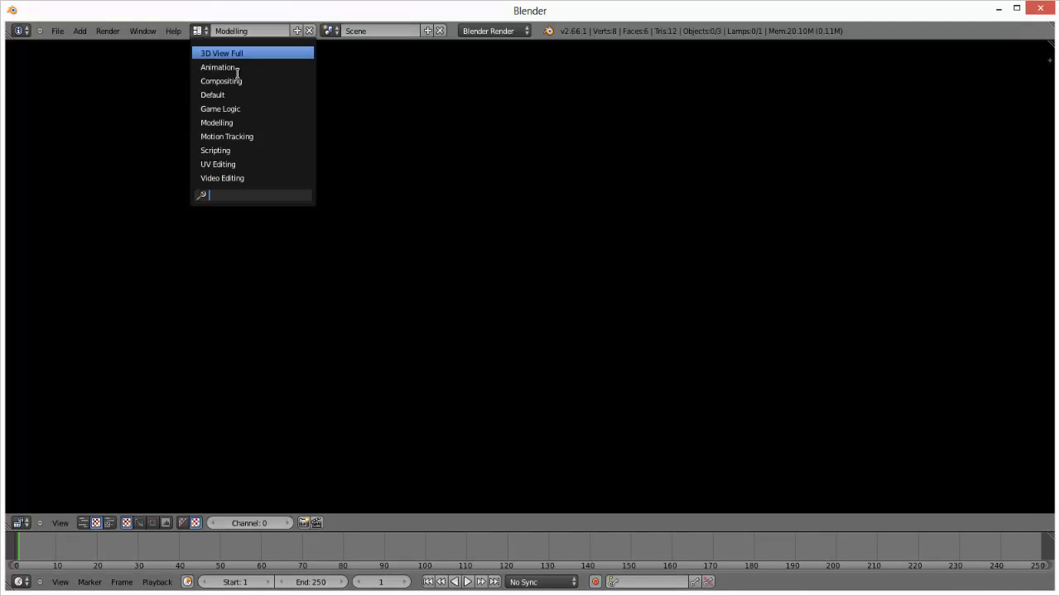
{"action": "left_click", "coordinate": [284, 31]}
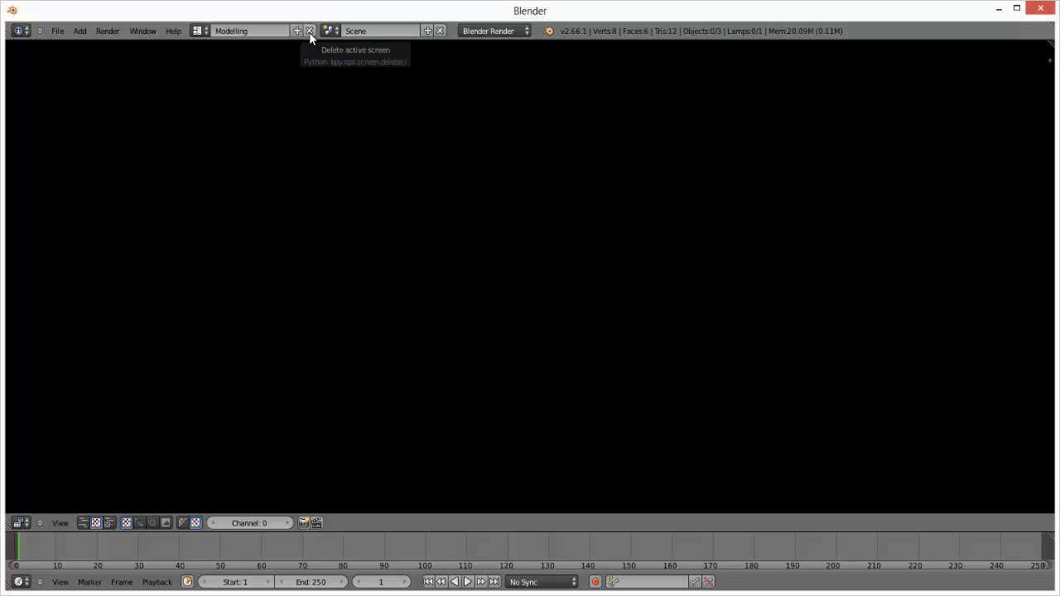
{"action": "left_click", "coordinate": [309, 32]}
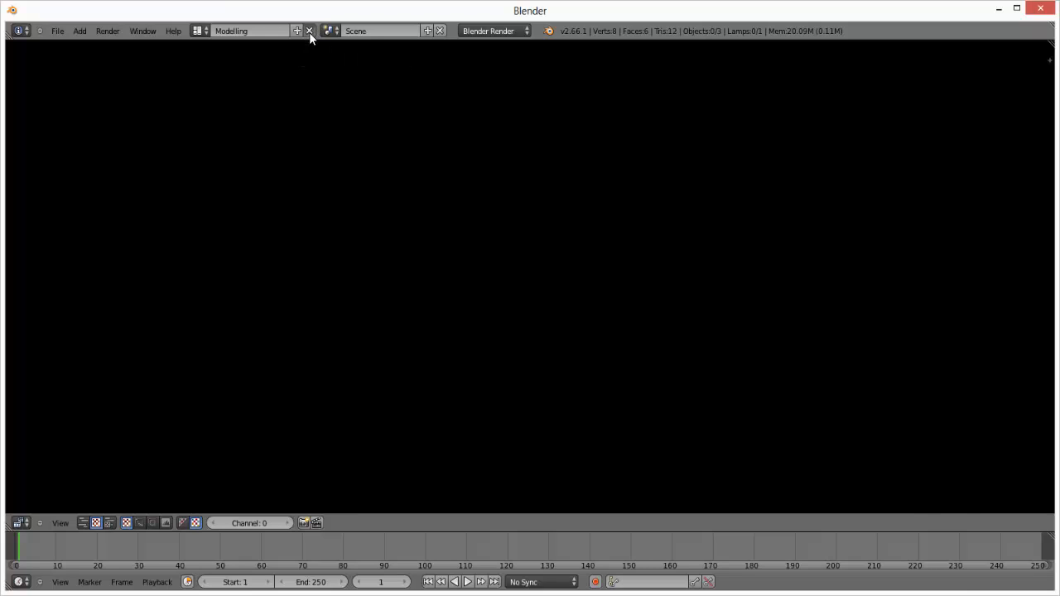
{"action": "left_click", "coordinate": [199, 32]}
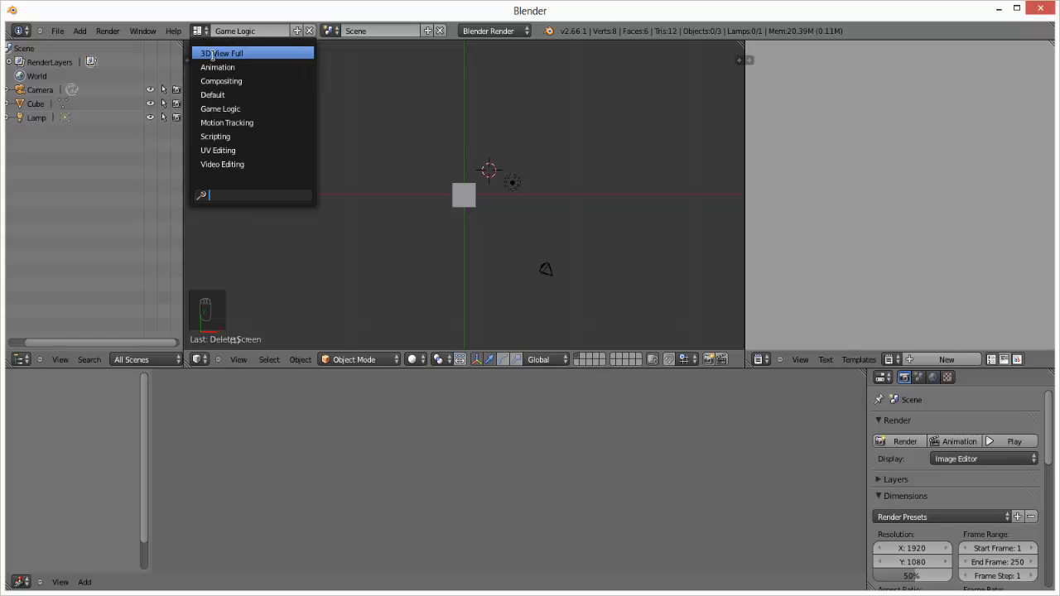
{"action": "left_click", "coordinate": [225, 95]}
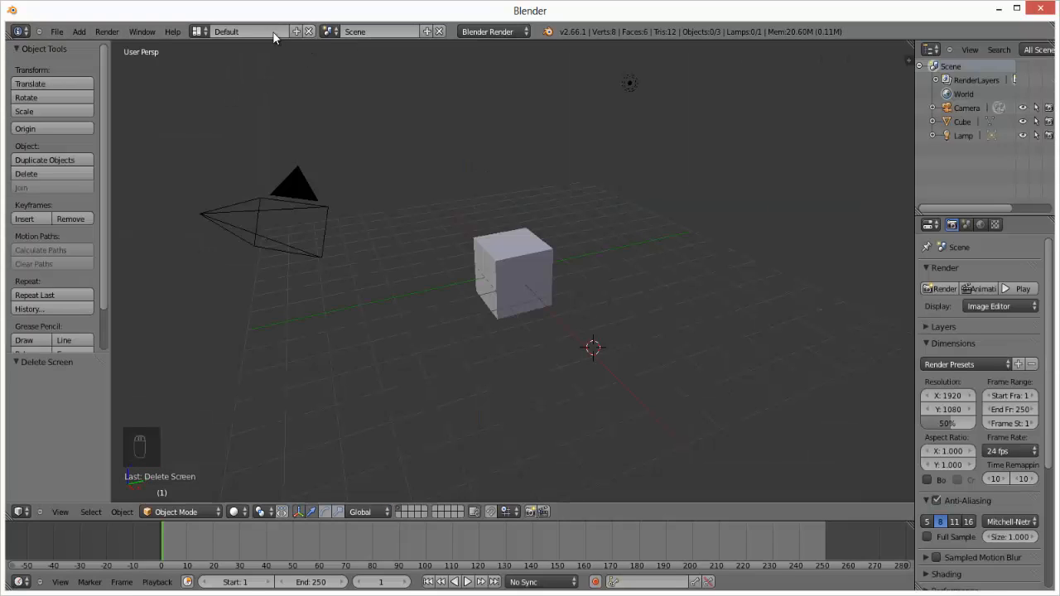
Step: View the list of scenes available in the file and close it without changing the scene
{"action": "left_click", "coordinate": [329, 32]}
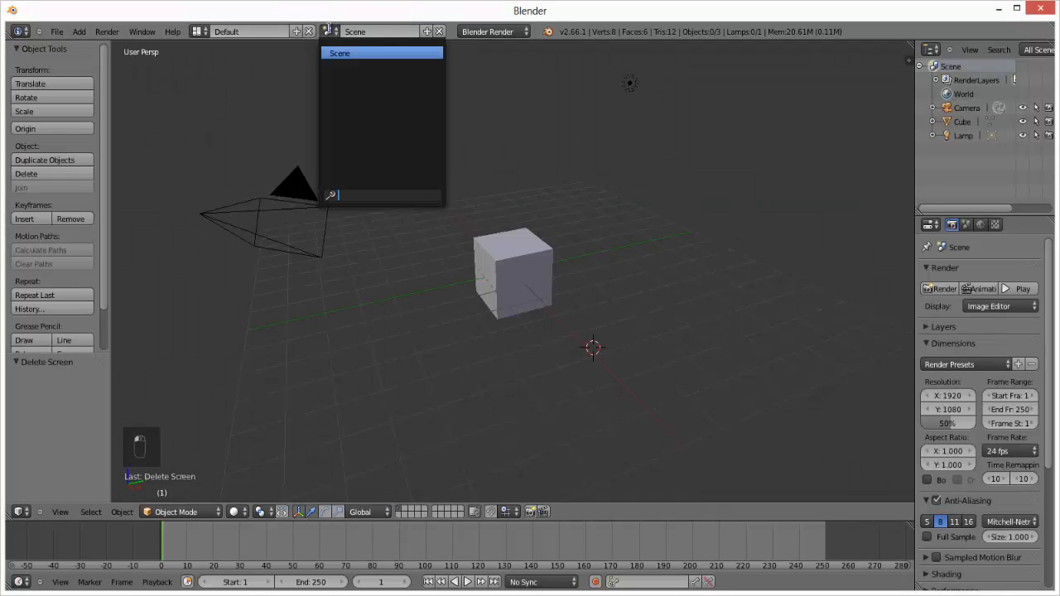
{"action": "left_click", "coordinate": [335, 31]}
{"action": "left_click", "coordinate": [332, 32]}
{"action": "left_click", "coordinate": [336, 29]}
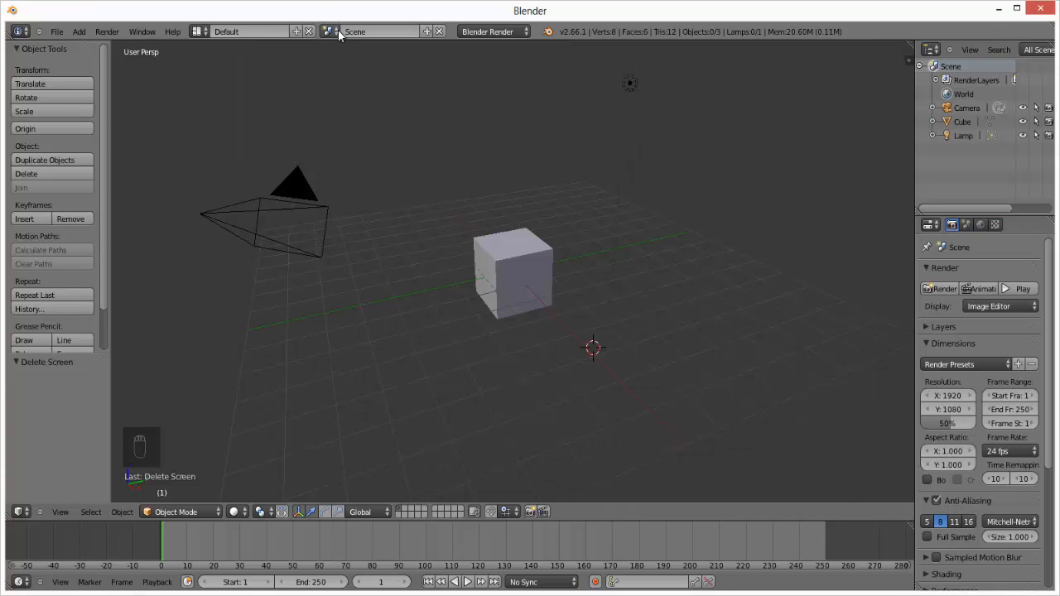
{"action": "left_click", "coordinate": [335, 31]}
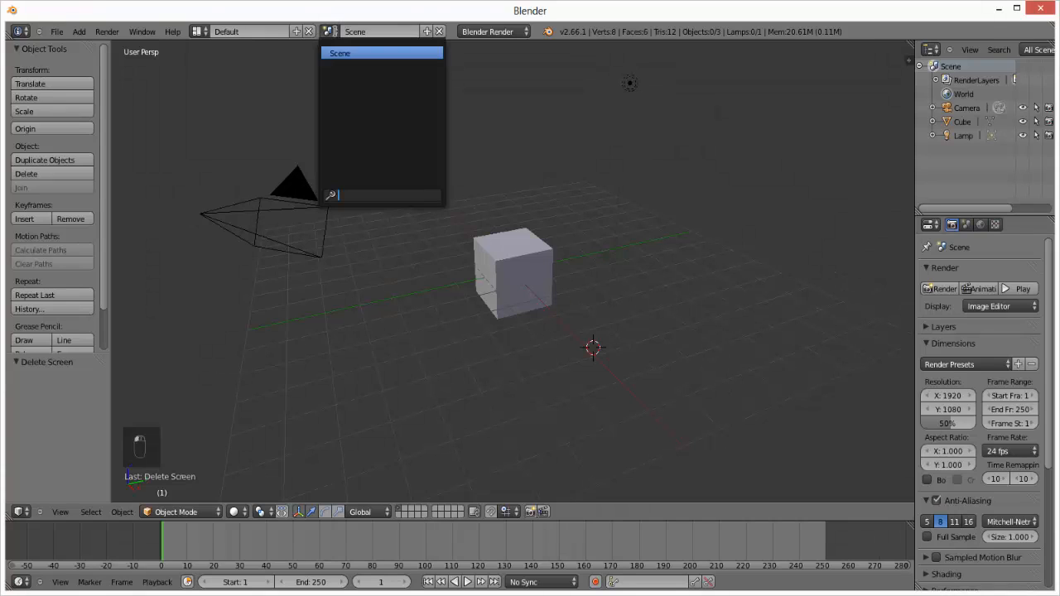
{"action": "left_click", "coordinate": [330, 30]}
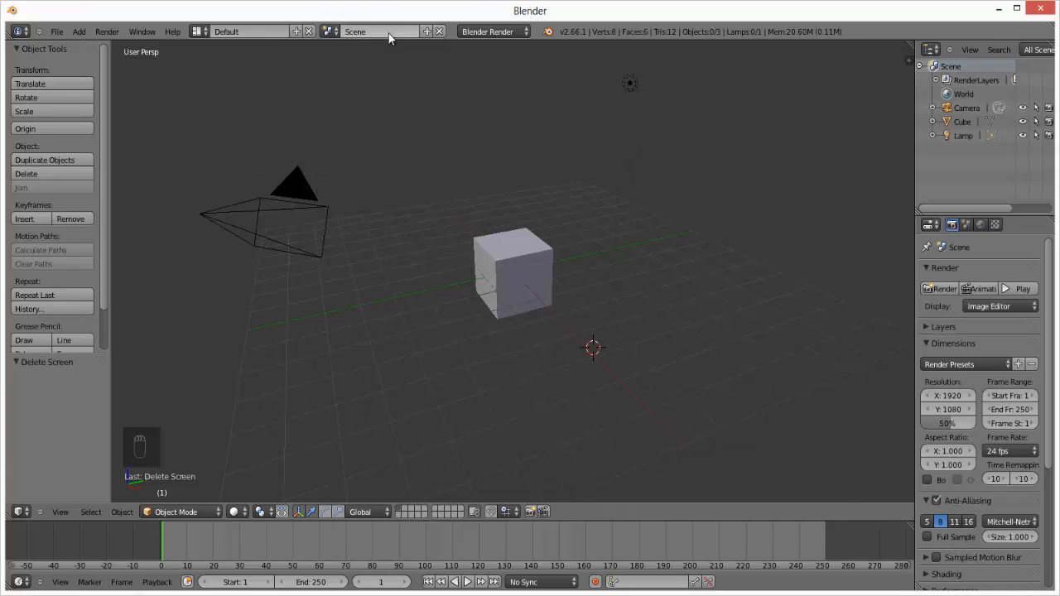
Step: Rename the active scene as Scene 1
{"action": "left_click", "coordinate": [365, 32]}
{"action": "left_click", "coordinate": [428, 34]}
{"action": "left_click", "coordinate": [368, 32]}
{"action": "type", "text": "Scene 1"}
{"action": "key", "text": "Return"}
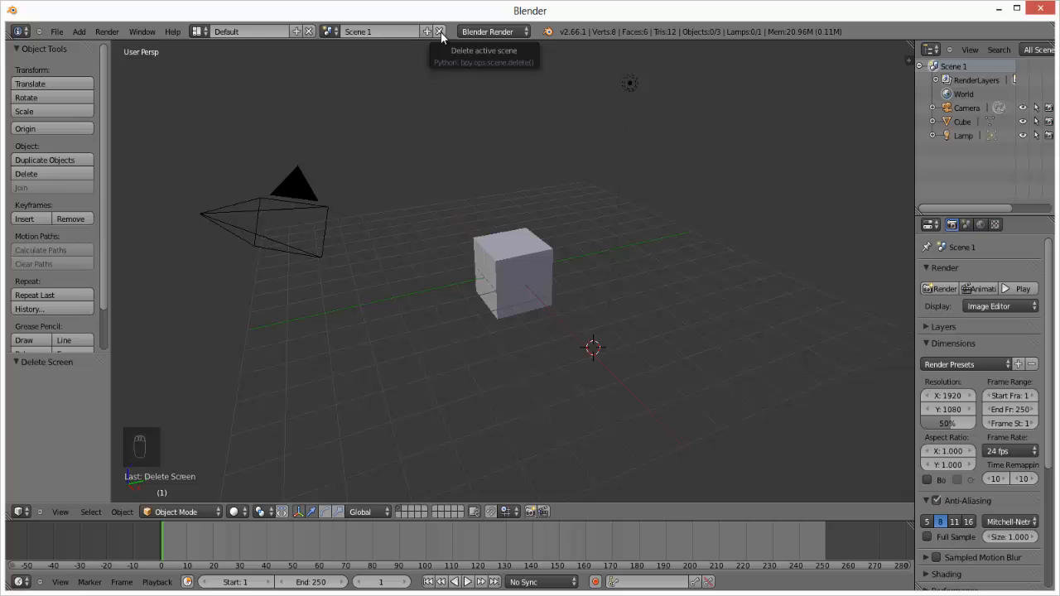
Step: Switch the render engine to Cycles Render and render a still image of the scene
{"action": "left_click", "coordinate": [501, 33]}
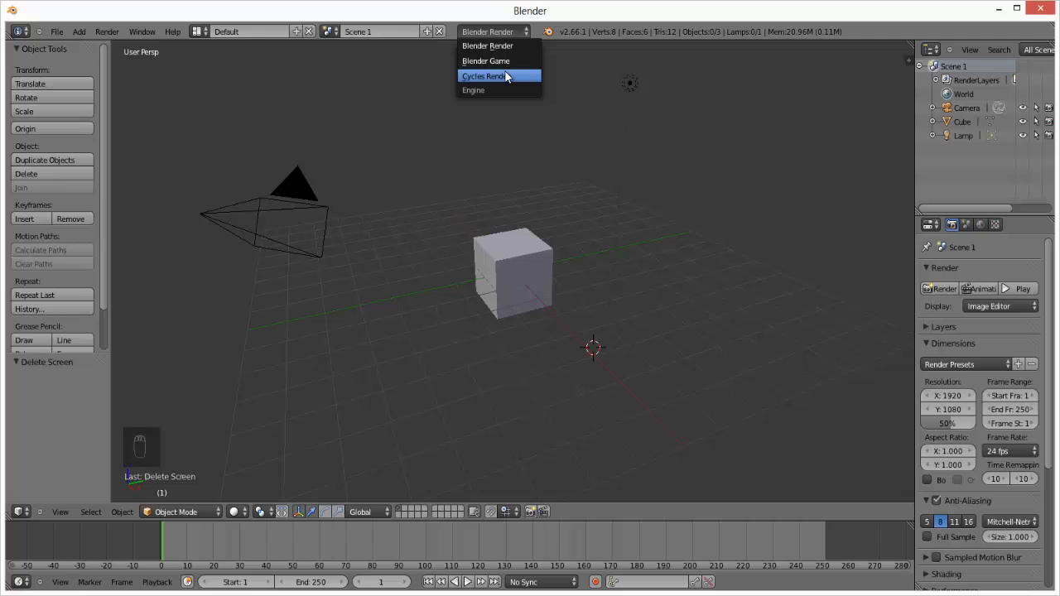
{"action": "left_click", "coordinate": [506, 75]}
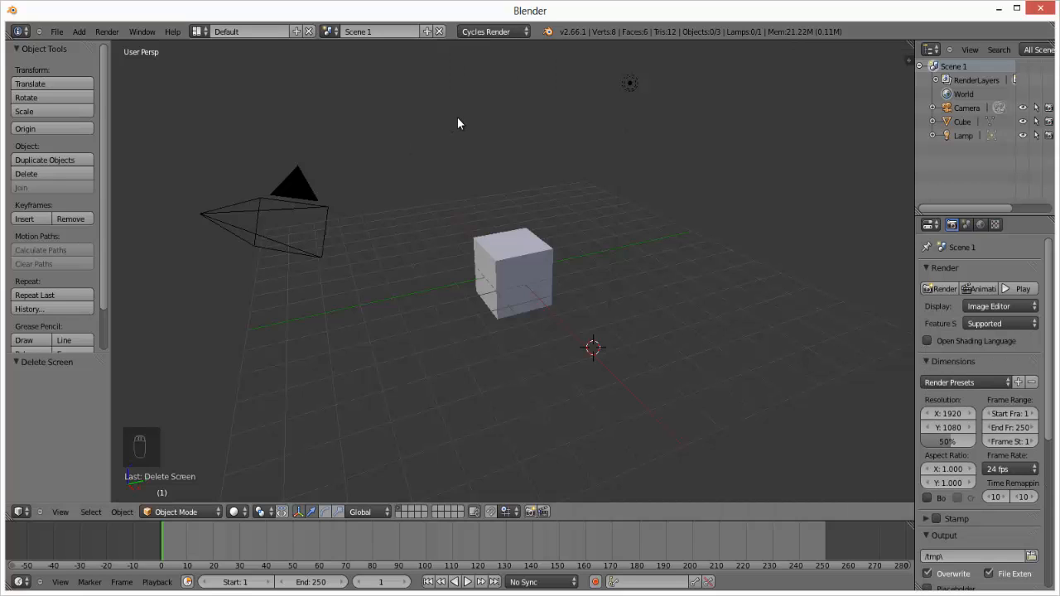
{"action": "left_click", "coordinate": [109, 32]}
{"action": "left_click", "coordinate": [117, 43]}
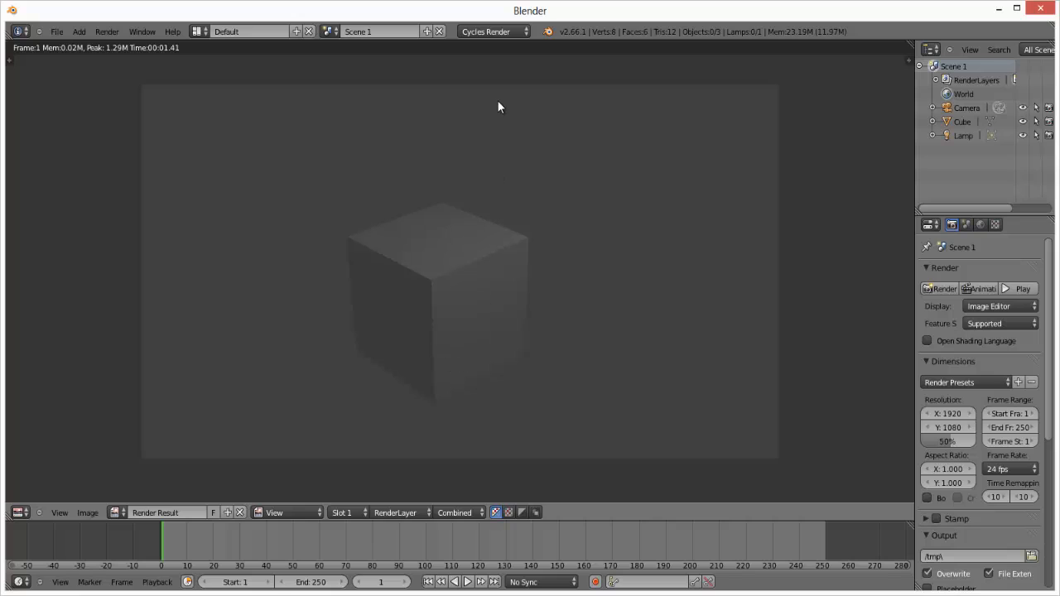
Step: Switch the render engine to Blender Game, close the render view, and run the game engine briefly before exiting it
{"action": "left_click", "coordinate": [494, 33]}
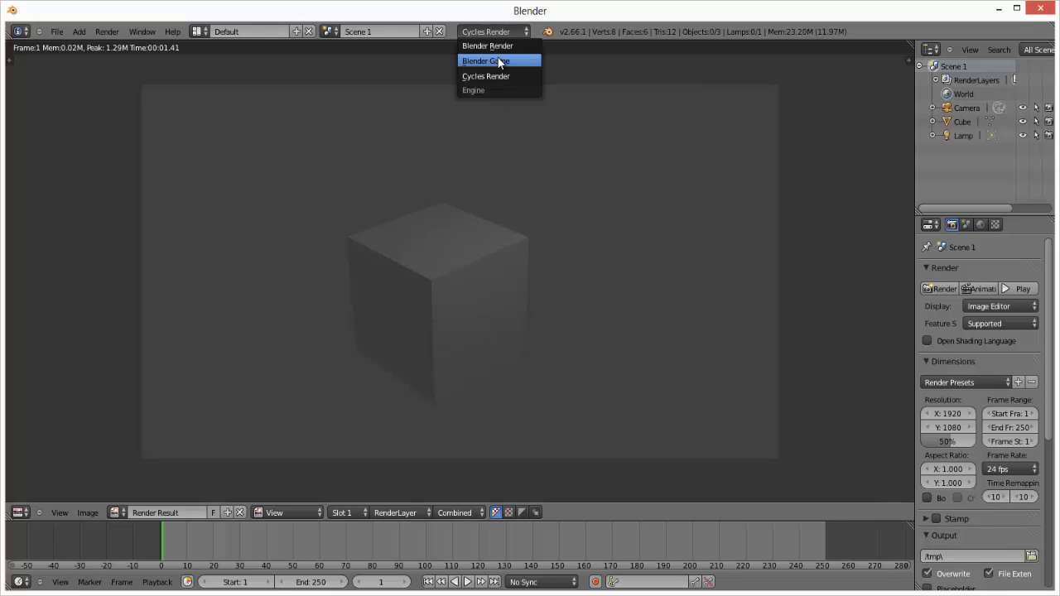
{"action": "left_click", "coordinate": [498, 61]}
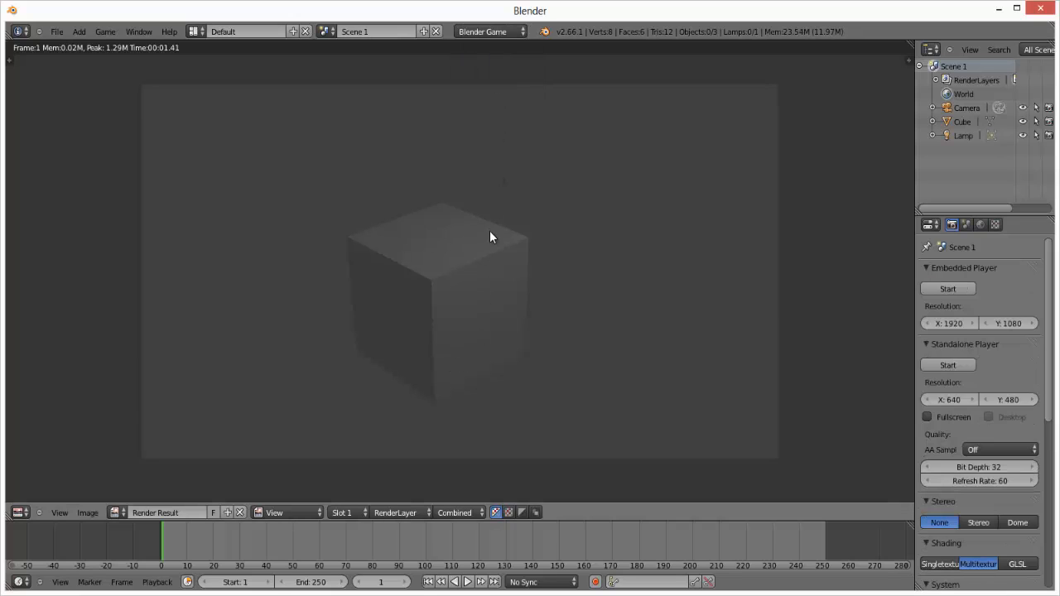
{"action": "key", "text": "Escape"}
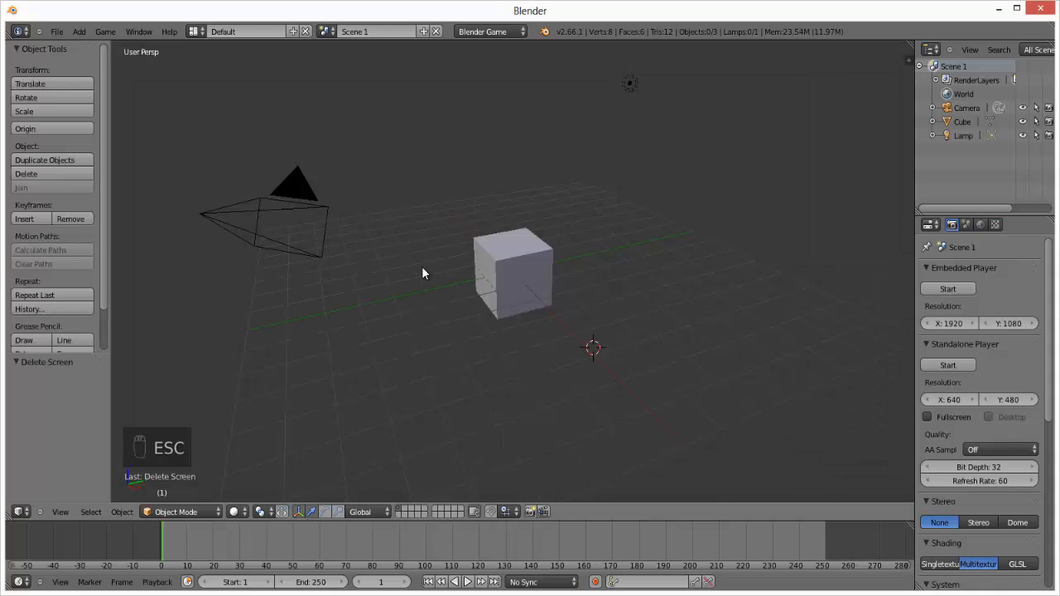
{"action": "key", "text": "p"}
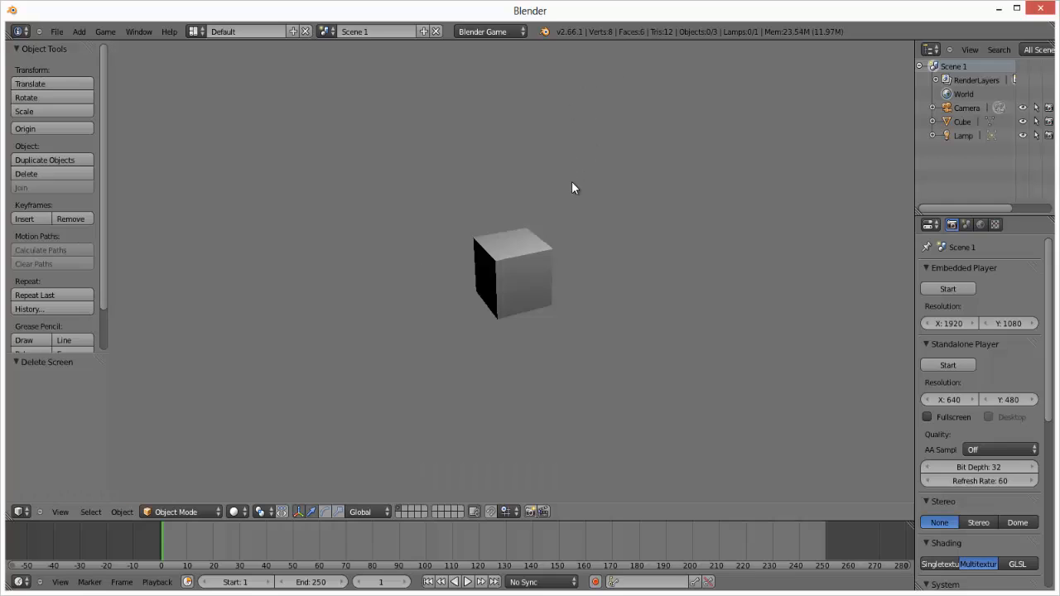
{"action": "key", "text": "Escape"}
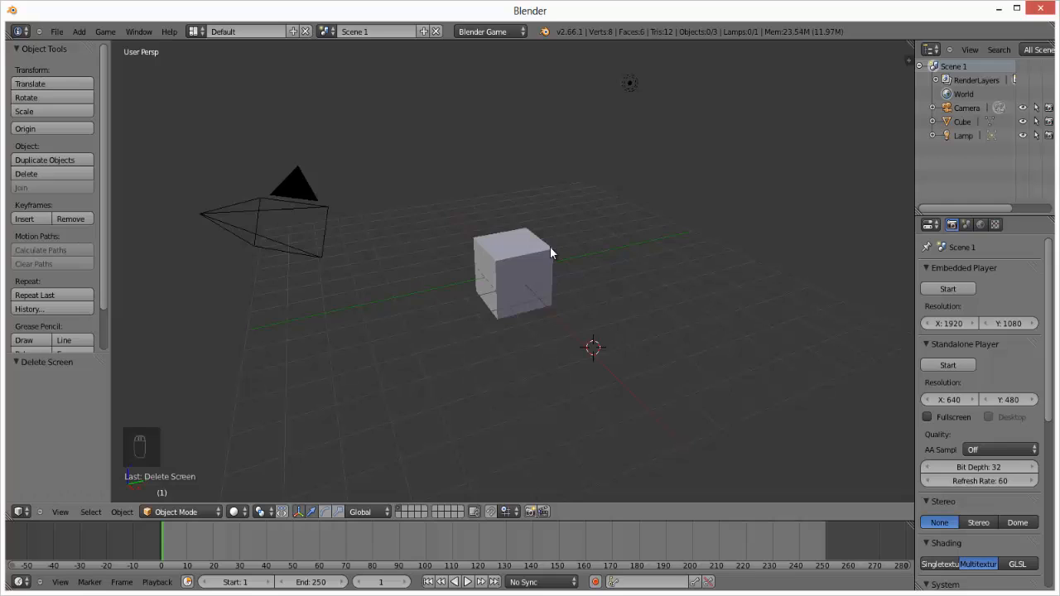
Step: Set the render engine back to Blender Render and review the list of available engines without changing it
{"action": "left_click", "coordinate": [490, 31]}
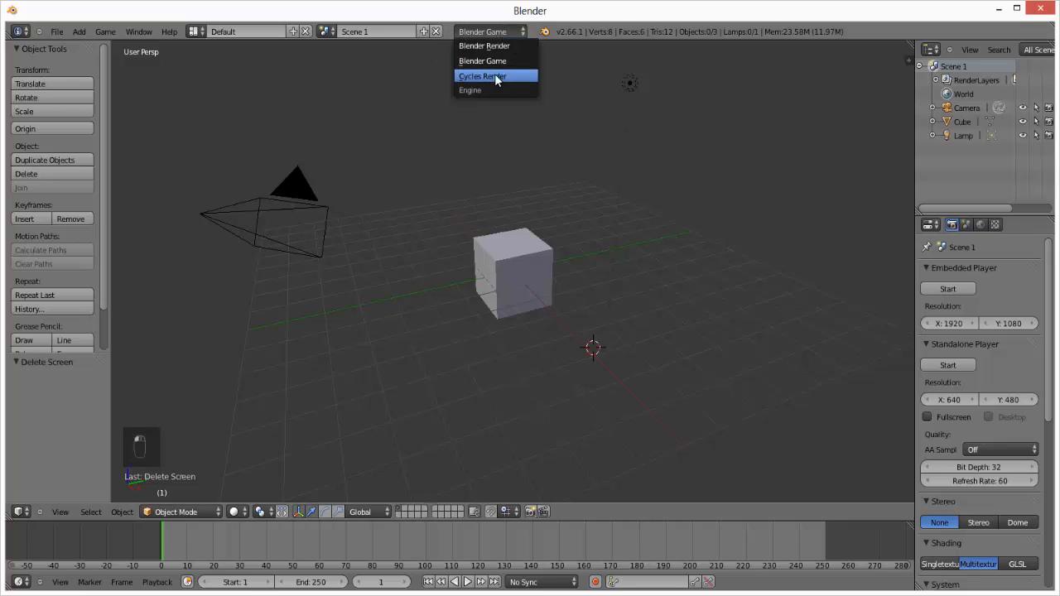
{"action": "left_click", "coordinate": [490, 47]}
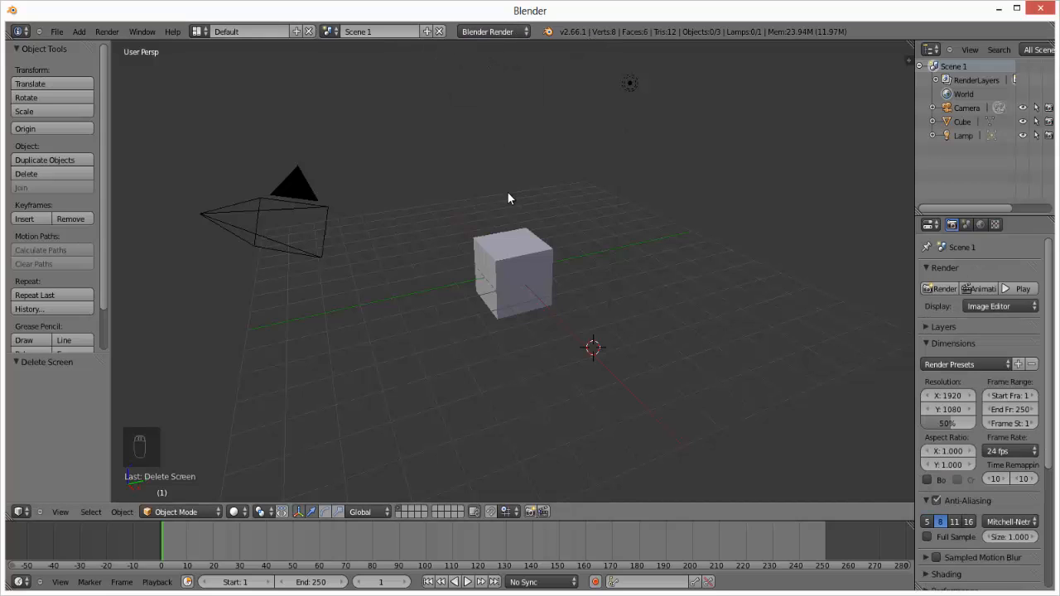
{"action": "left_click", "coordinate": [490, 35]}
{"action": "left_click", "coordinate": [497, 31]}
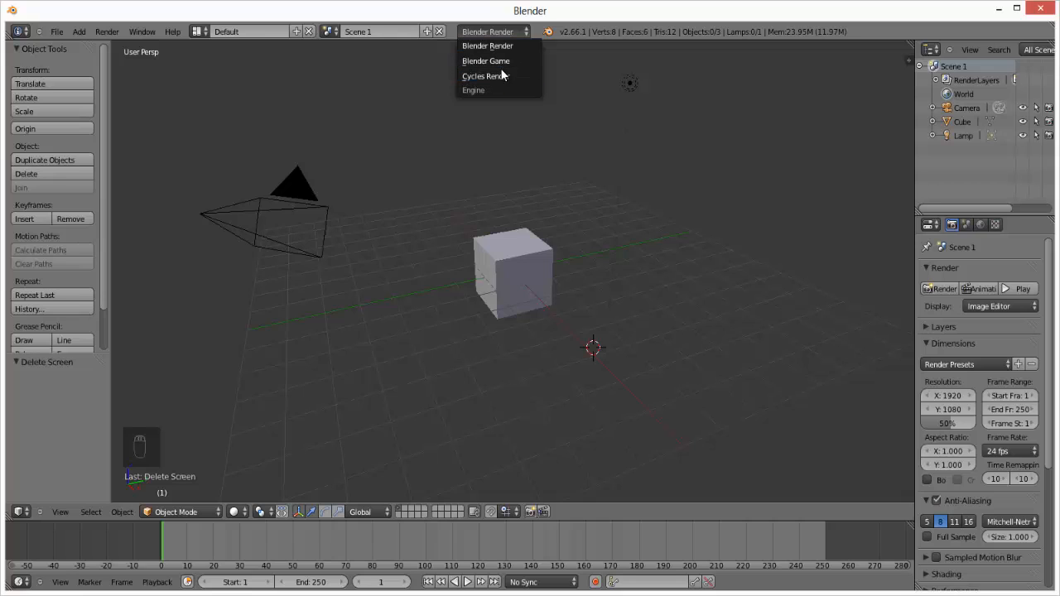
{"action": "left_click", "coordinate": [523, 29]}
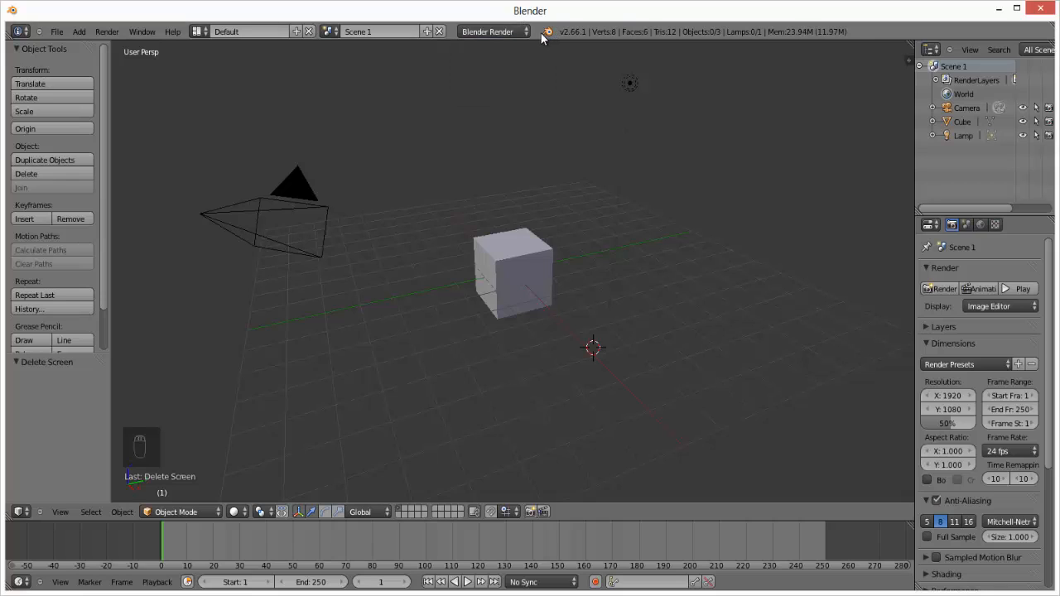
{"action": "left_click", "coordinate": [499, 32]}
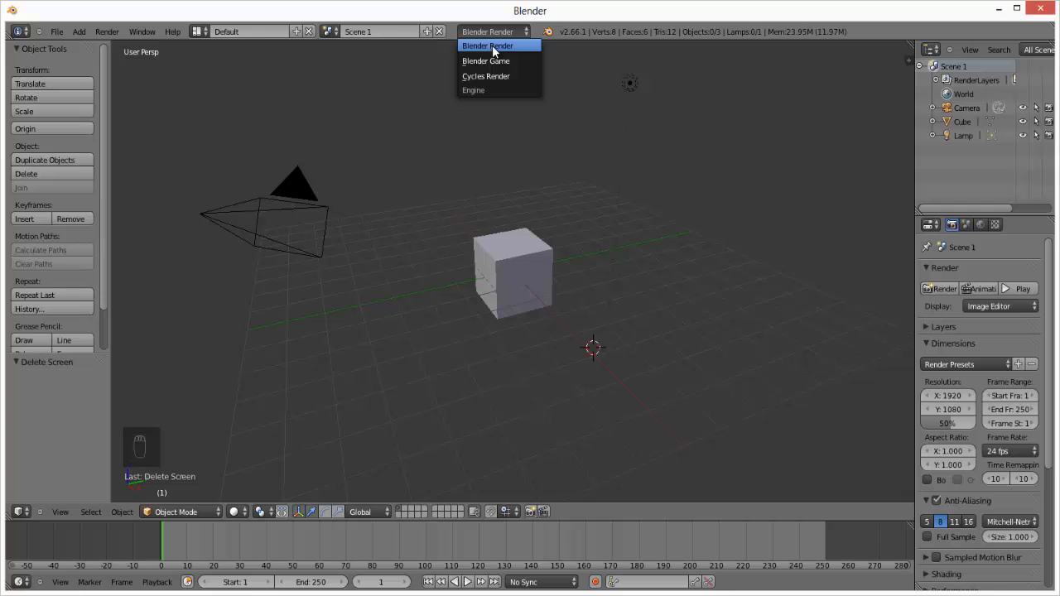
{"action": "left_click", "coordinate": [548, 31]}
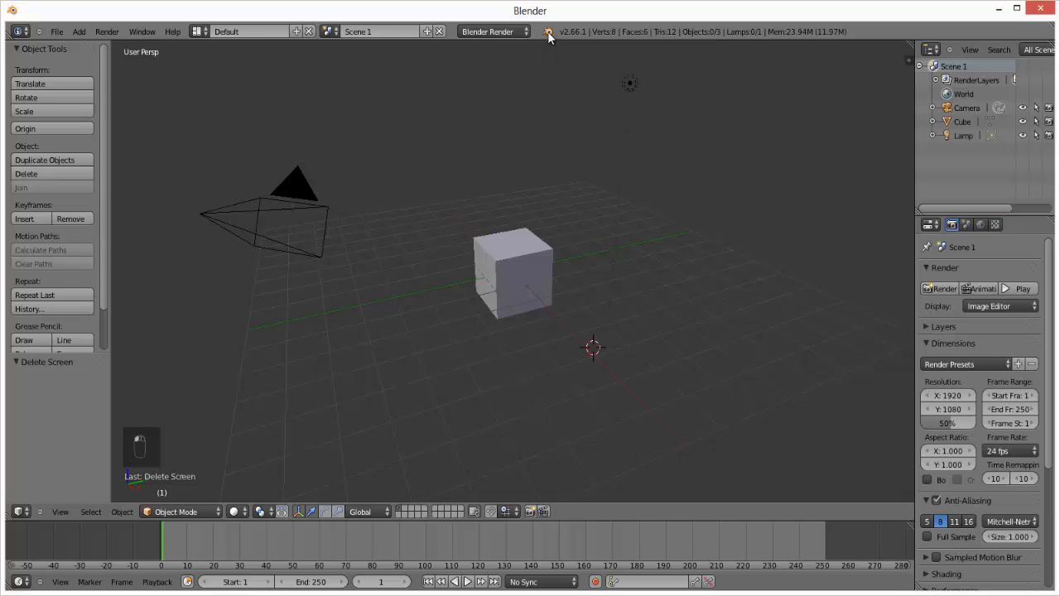
{"action": "left_click", "coordinate": [546, 32]}
Step: Select the cube, add the lamp and camera to the selection while checking the scene statistics, and deselect everything
{"action": "right_click", "coordinate": [533, 250]}
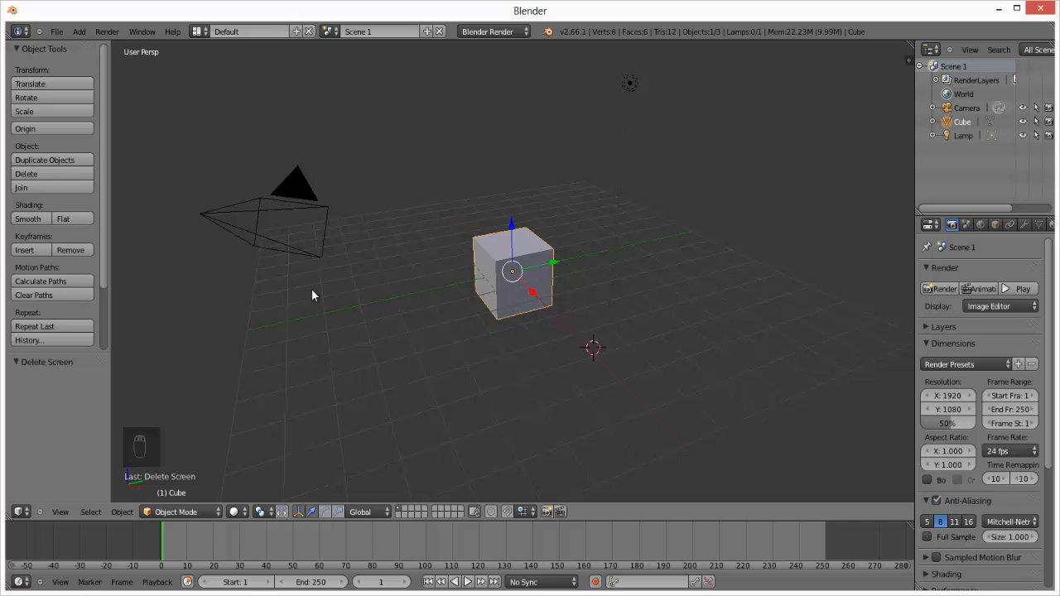
{"action": "right_click", "coordinate": [632, 84], "text": "shift"}
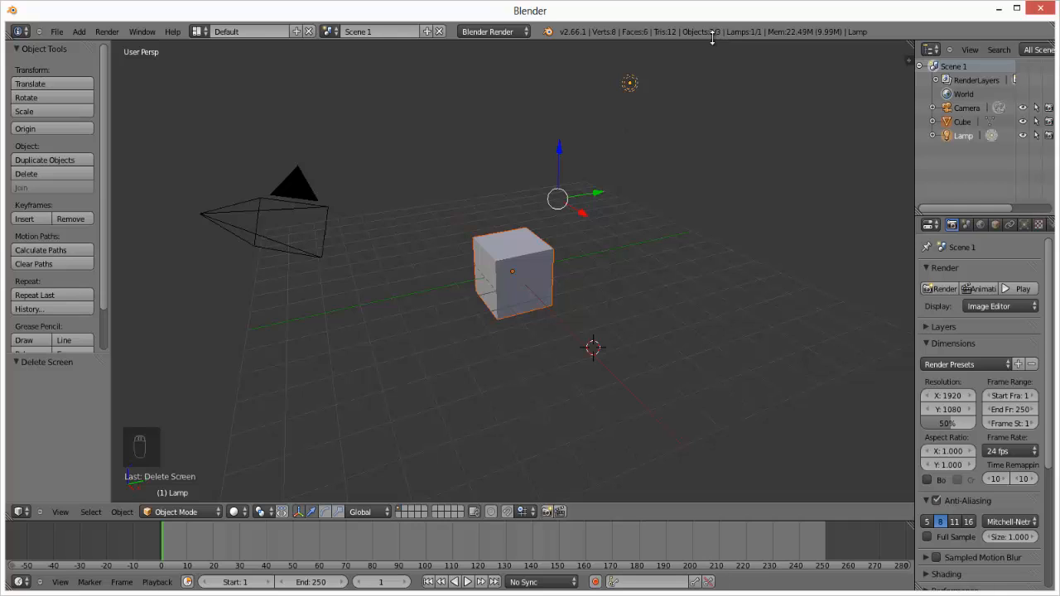
{"action": "key", "text": "shift"}
{"action": "right_click", "coordinate": [306, 211], "text": "shift"}
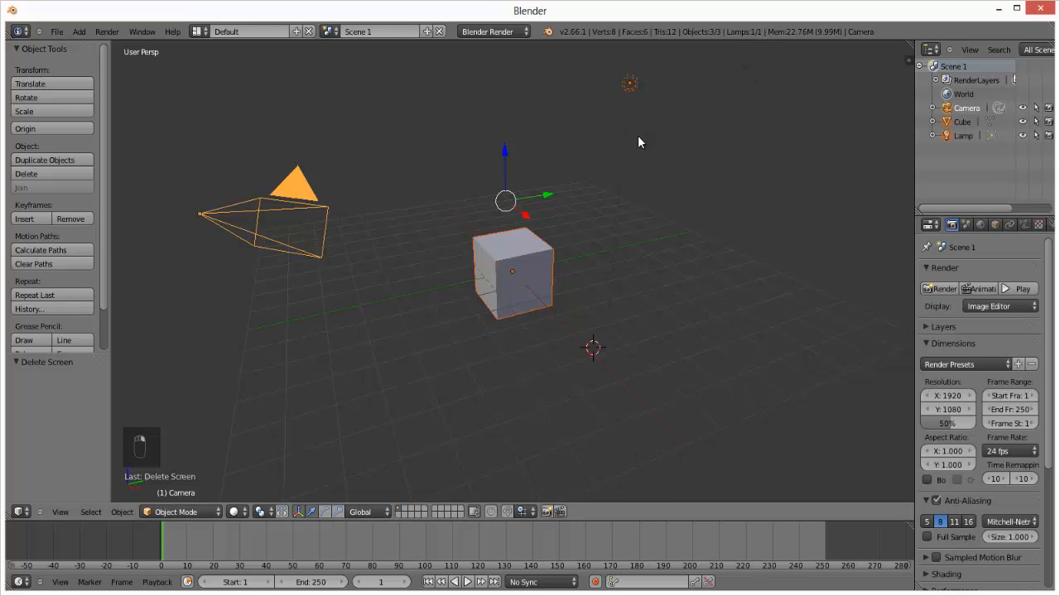
{"action": "key", "text": "a"}
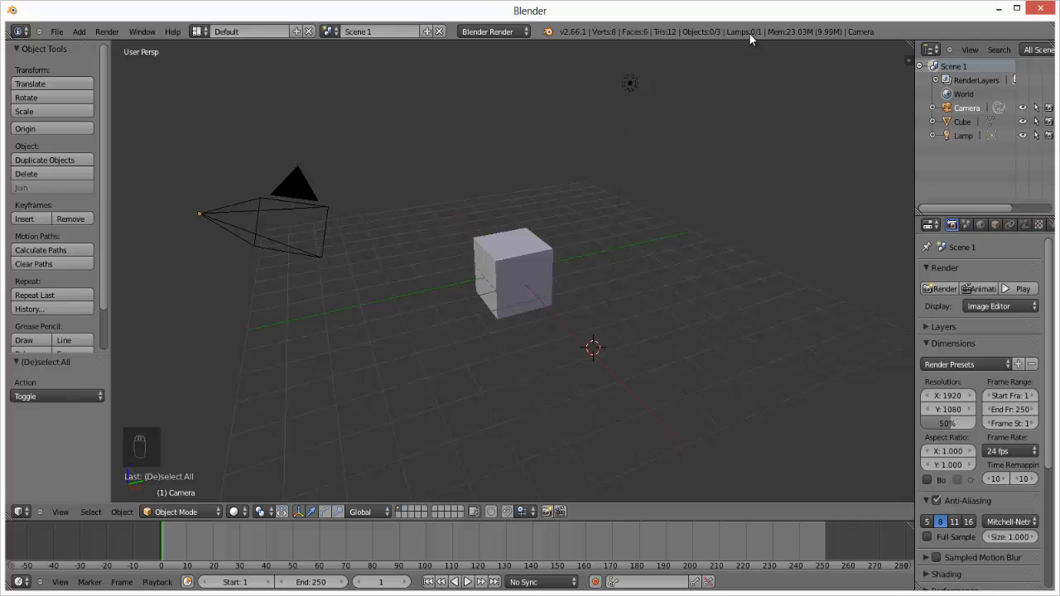
Step: Select the lamp to check the scene statistics and look through the object tools in the 3D view's tool shelf
{"action": "right_click", "coordinate": [635, 83]}
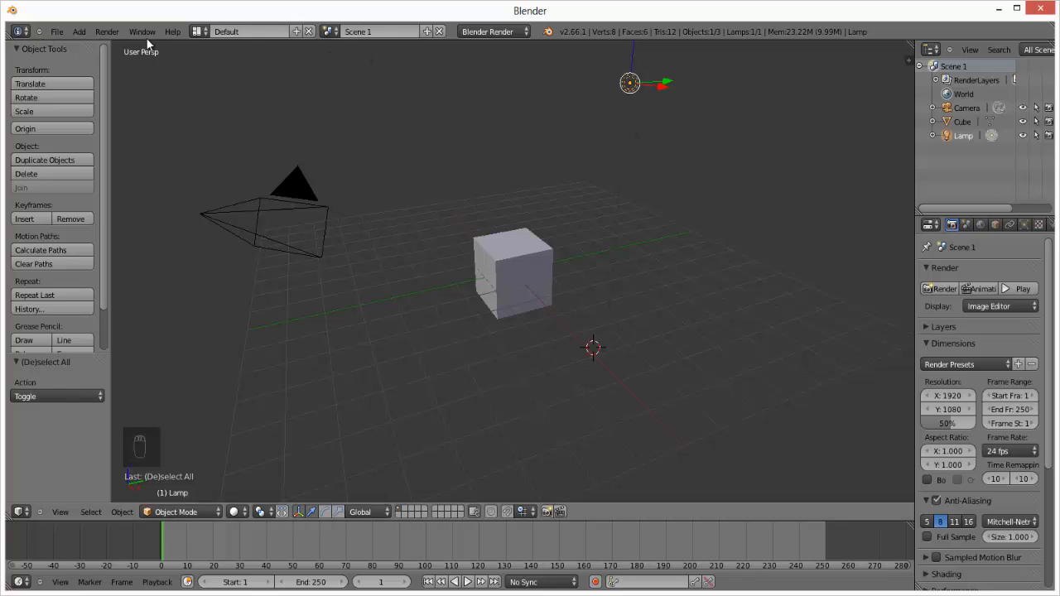
{"action": "left_click", "coordinate": [20, 31]}
{"action": "left_click_drag", "start_coordinate": [104, 122], "coordinate": [115, 82]}
{"action": "scroll", "coordinate": [105, 78], "scroll_direction": "down", "scroll_amount": 4}
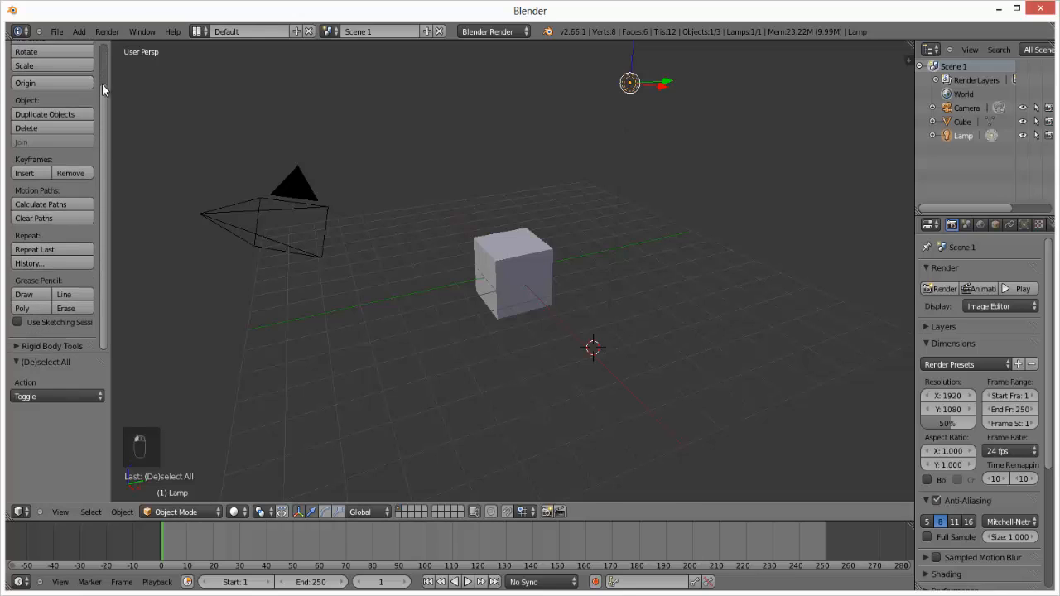
{"action": "scroll", "coordinate": [101, 84], "scroll_direction": "up", "scroll_amount": 4}
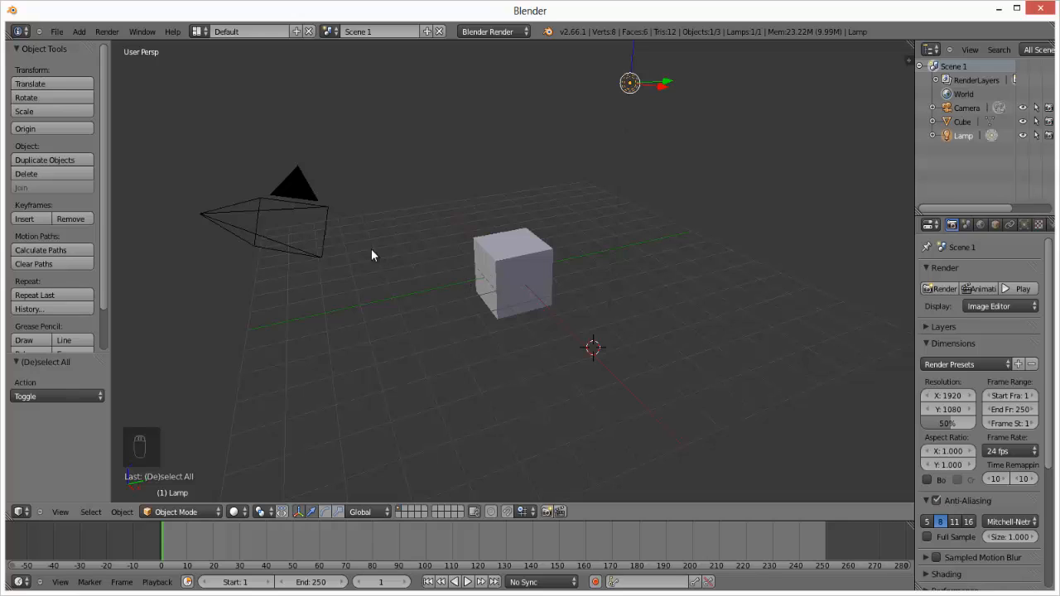
Step: Select the camera in the 3D view
{"action": "right_click", "coordinate": [316, 214]}
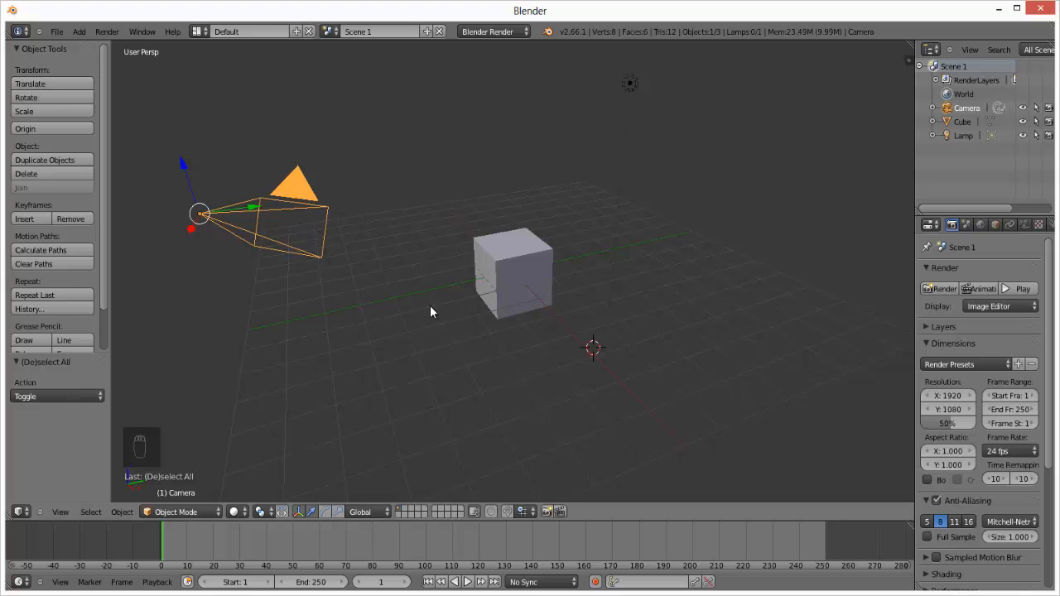
{"action": "middle_click_drag", "start_coordinate": [388, 278], "coordinate": [549, 273]}
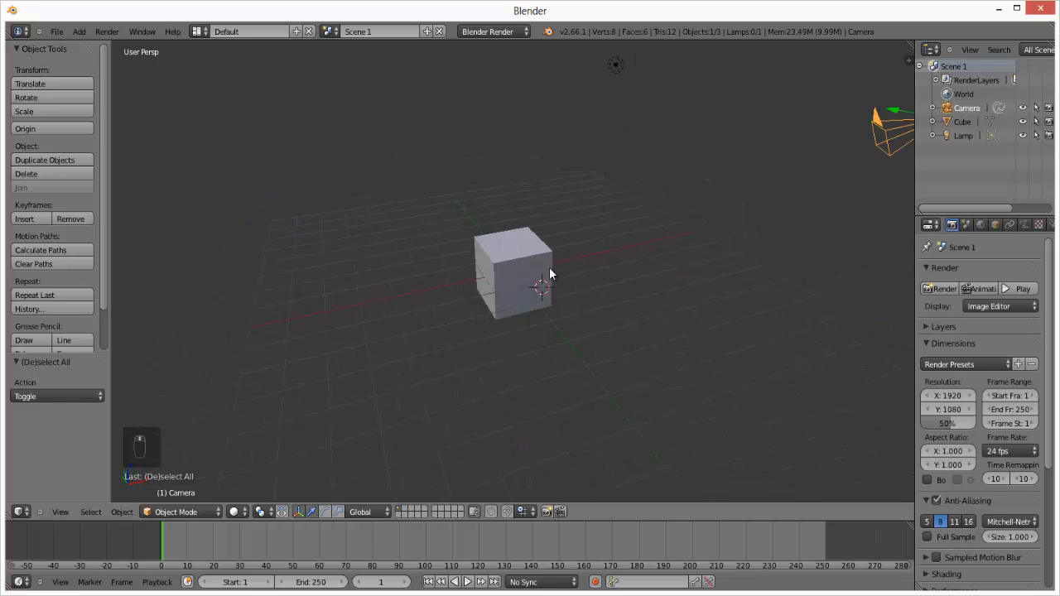
{"action": "middle_click_drag", "start_coordinate": [479, 272], "coordinate": [372, 284]}
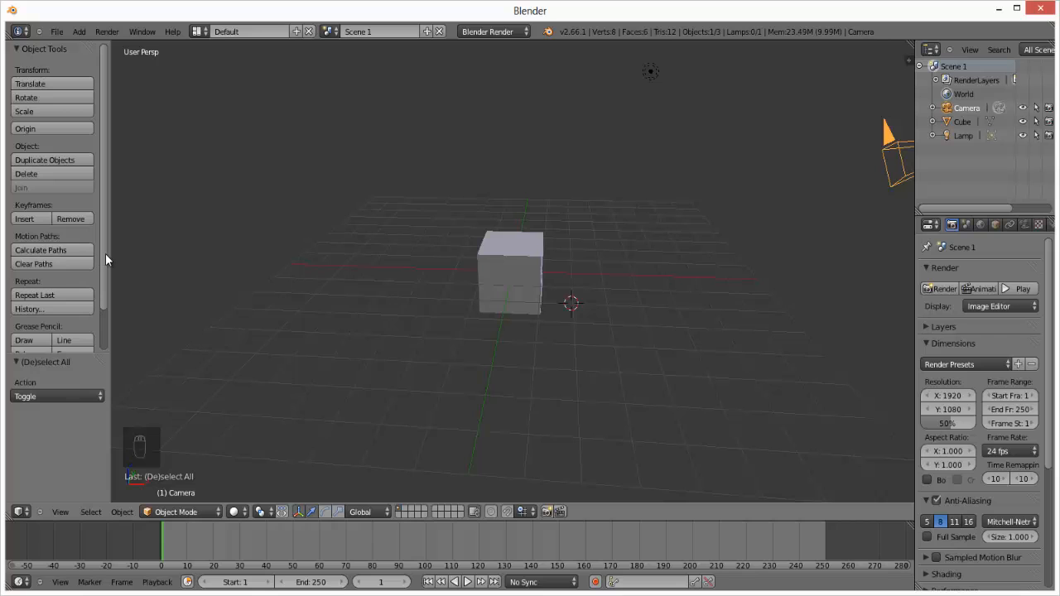
Step: Widen the 3D view's tool shelf and show its properties region
{"action": "left_click_drag", "start_coordinate": [108, 254], "coordinate": [145, 255]}
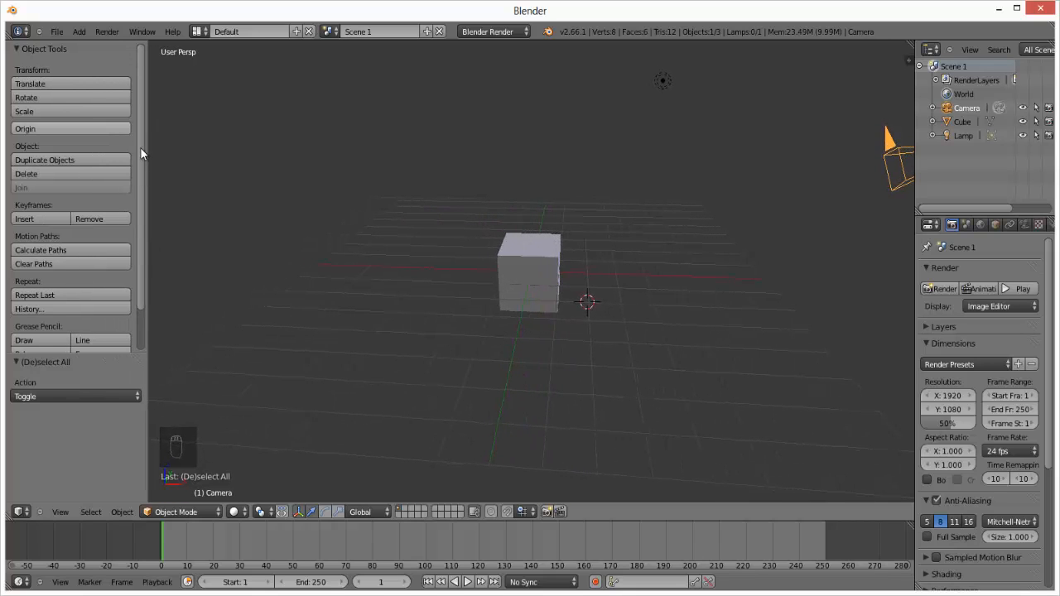
{"action": "scroll", "coordinate": [139, 212], "scroll_direction": "down", "scroll_amount": 3}
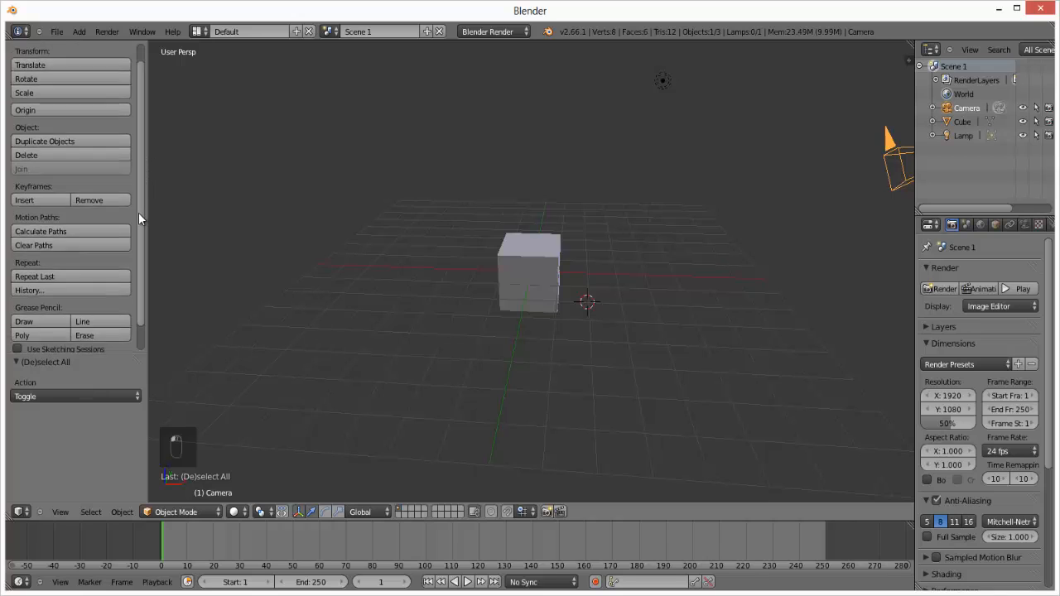
{"action": "scroll", "coordinate": [139, 199], "scroll_direction": "up", "scroll_amount": 3}
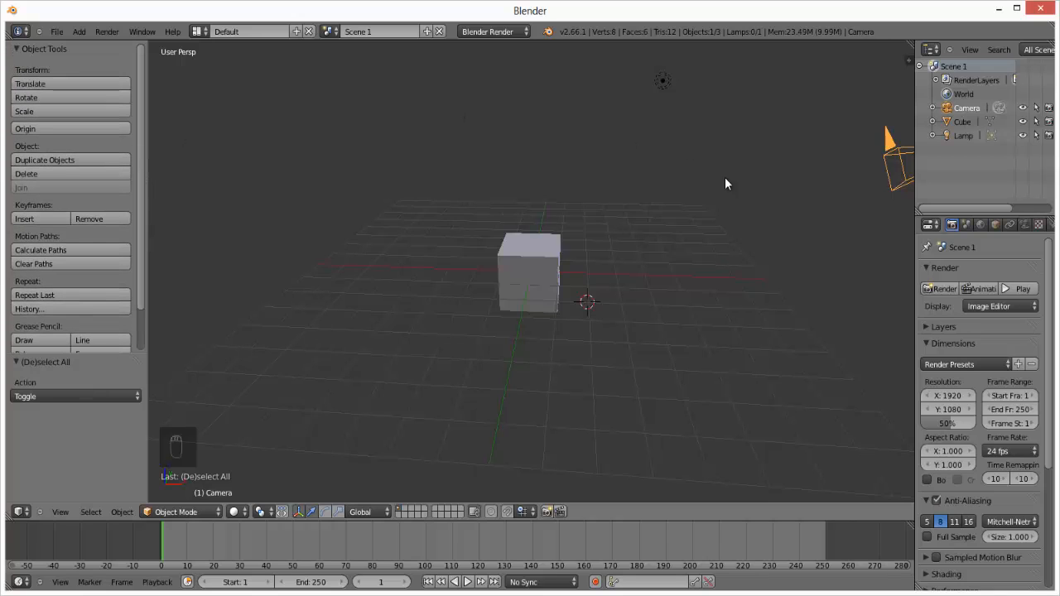
{"action": "scroll", "coordinate": [646, 232], "scroll_direction": "down", "scroll_amount": 2}
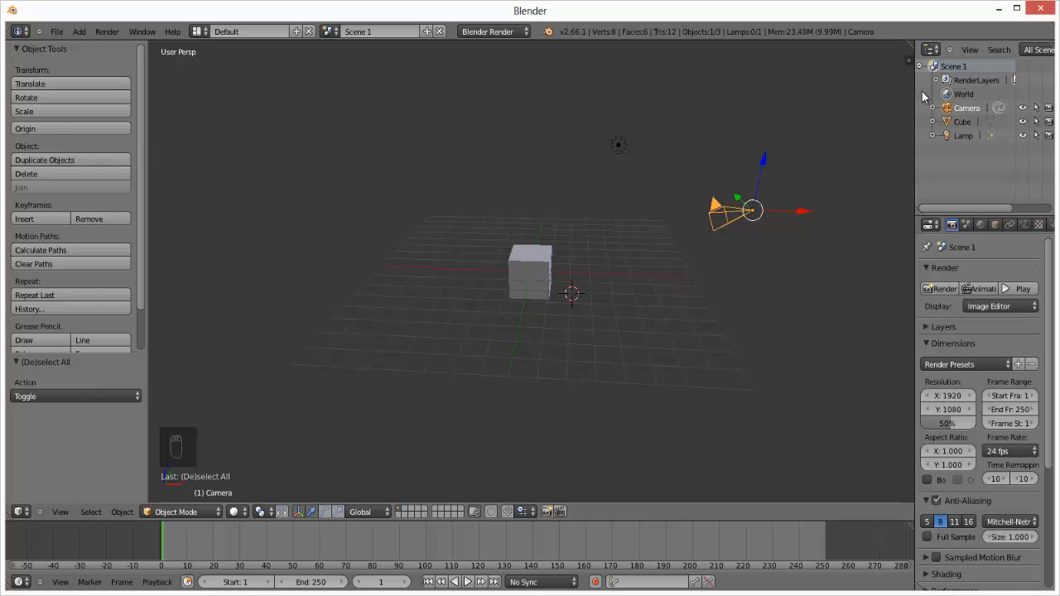
{"action": "left_click", "coordinate": [907, 60]}
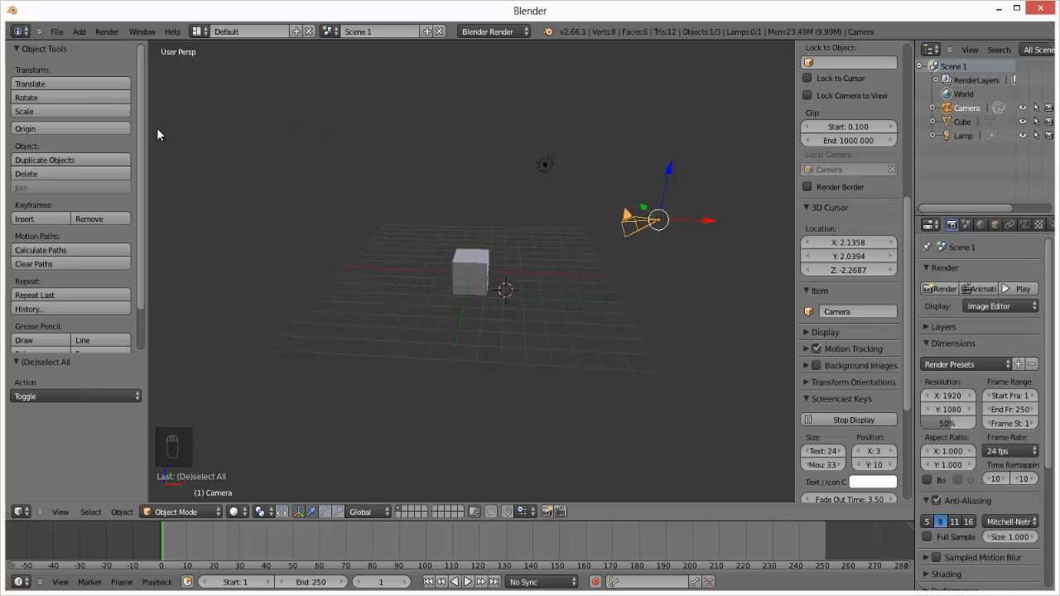
Step: Try the Translate, Rotate and Scale object tools on the selected camera, cancelling each transform
{"action": "left_click", "coordinate": [100, 86]}
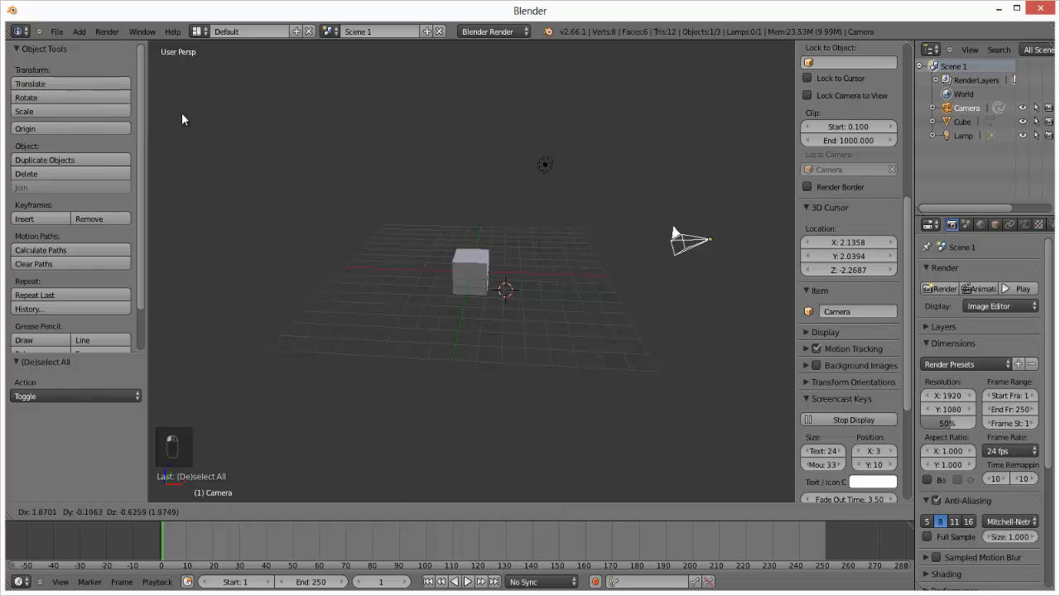
{"action": "right_click", "coordinate": [127, 114]}
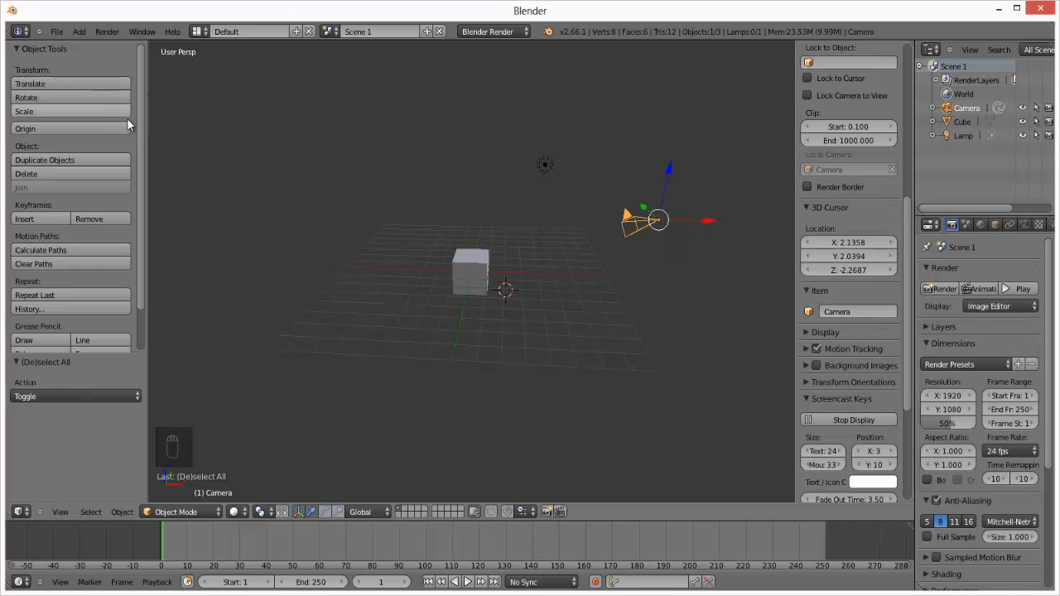
{"action": "left_click", "coordinate": [65, 97]}
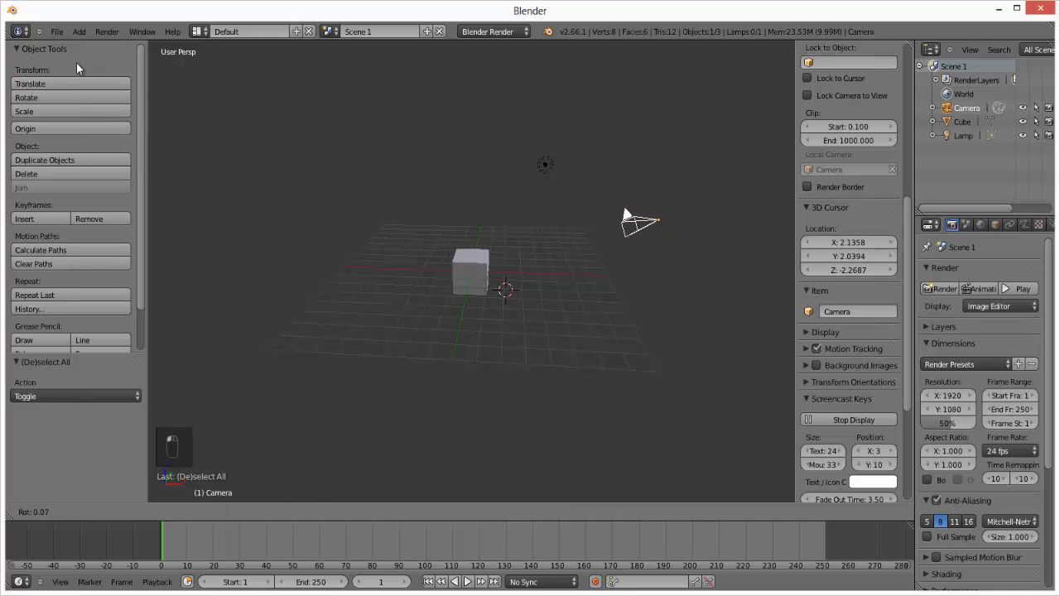
{"action": "right_click", "coordinate": [203, 111]}
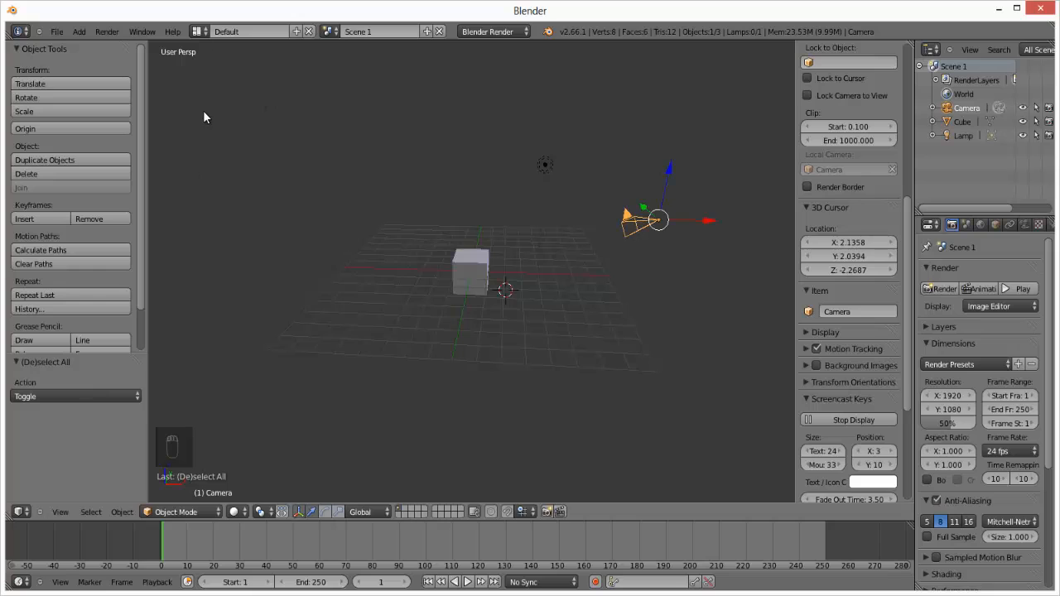
{"action": "left_click", "coordinate": [52, 109]}
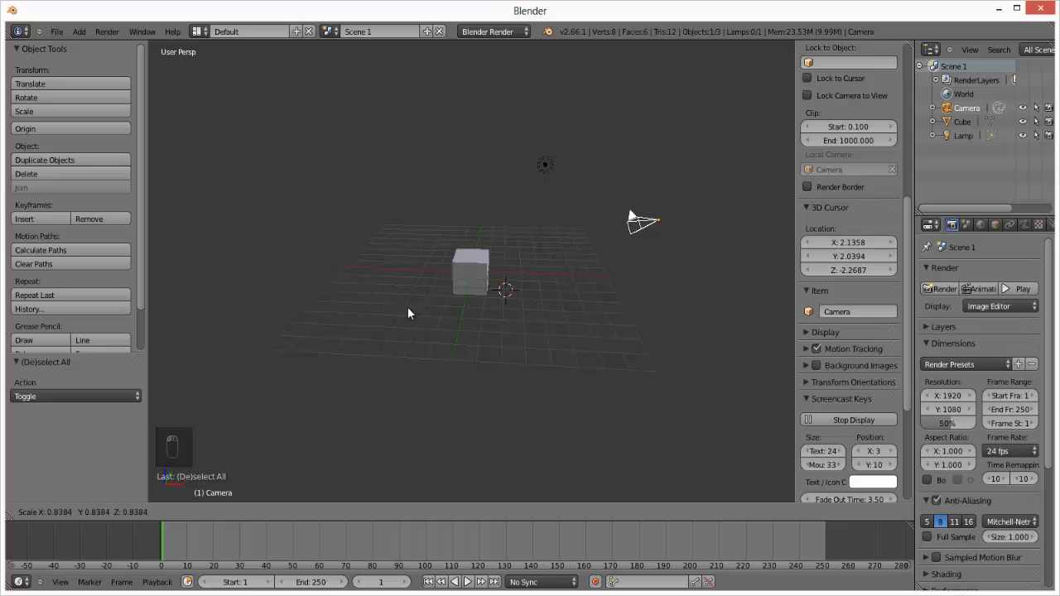
{"action": "right_click", "coordinate": [352, 267]}
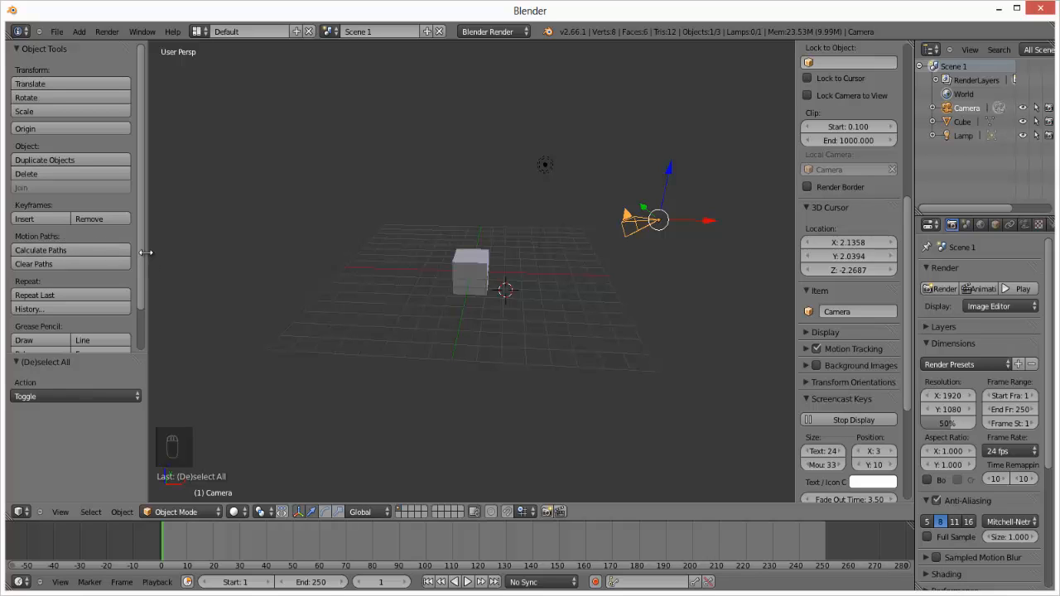
Step: Try resizing, hiding and showing the 3D view's tool shelf, and leave it hidden
{"action": "left_click_drag", "start_coordinate": [145, 252], "coordinate": [170, 237]}
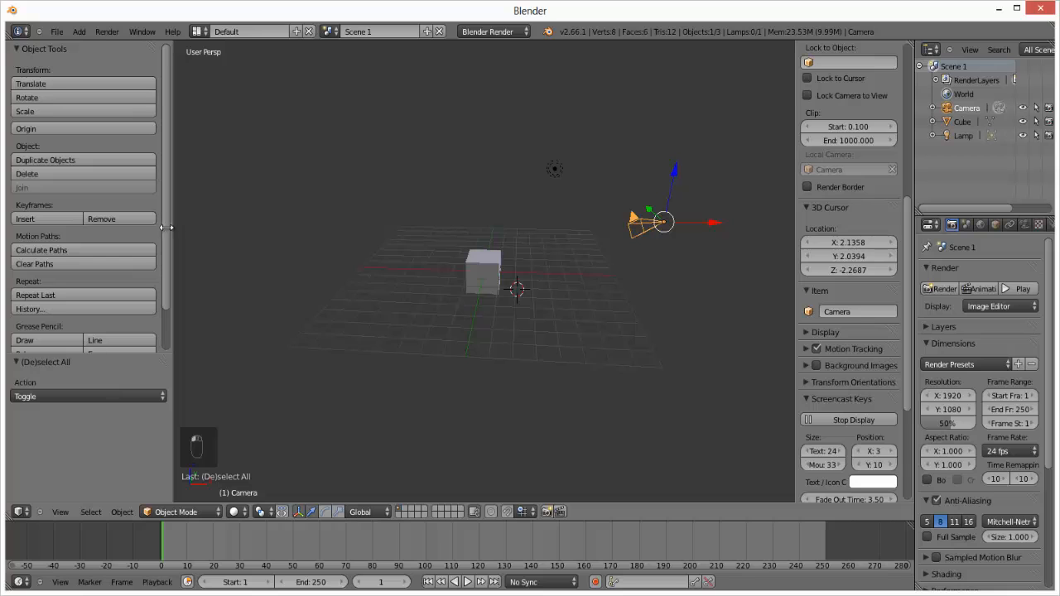
{"action": "left_click_drag", "start_coordinate": [173, 230], "coordinate": [2, 218]}
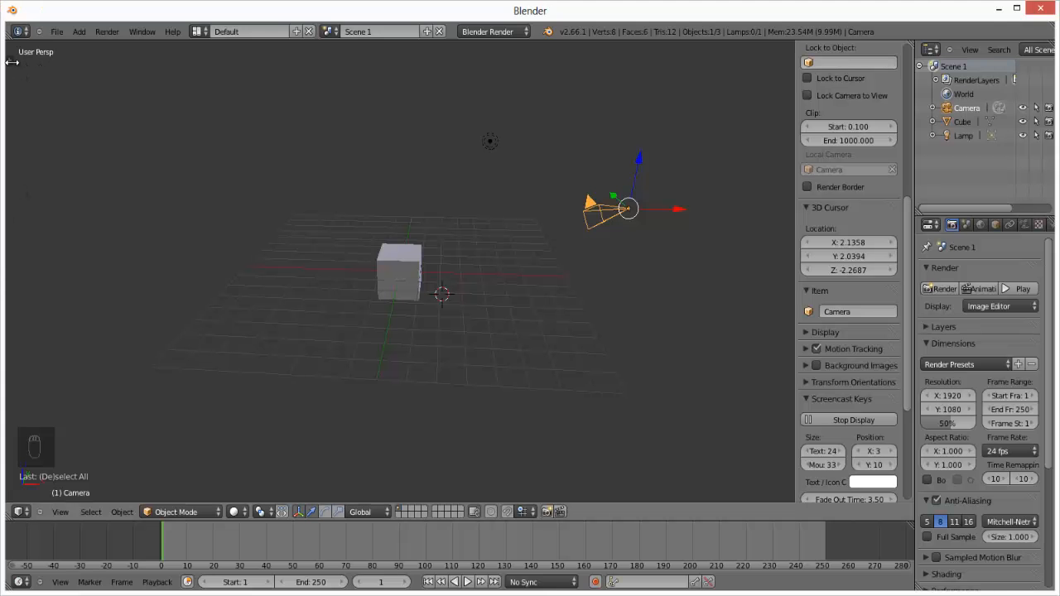
{"action": "left_click", "coordinate": [12, 62]}
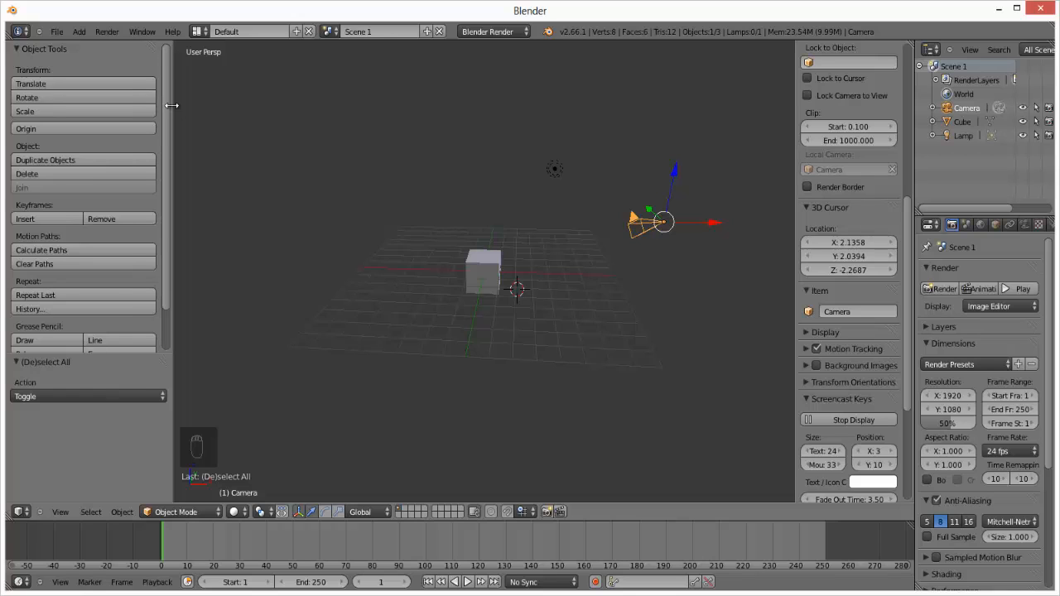
{"action": "left_click_drag", "start_coordinate": [169, 106], "coordinate": [157, 107]}
{"action": "key", "text": "t"}
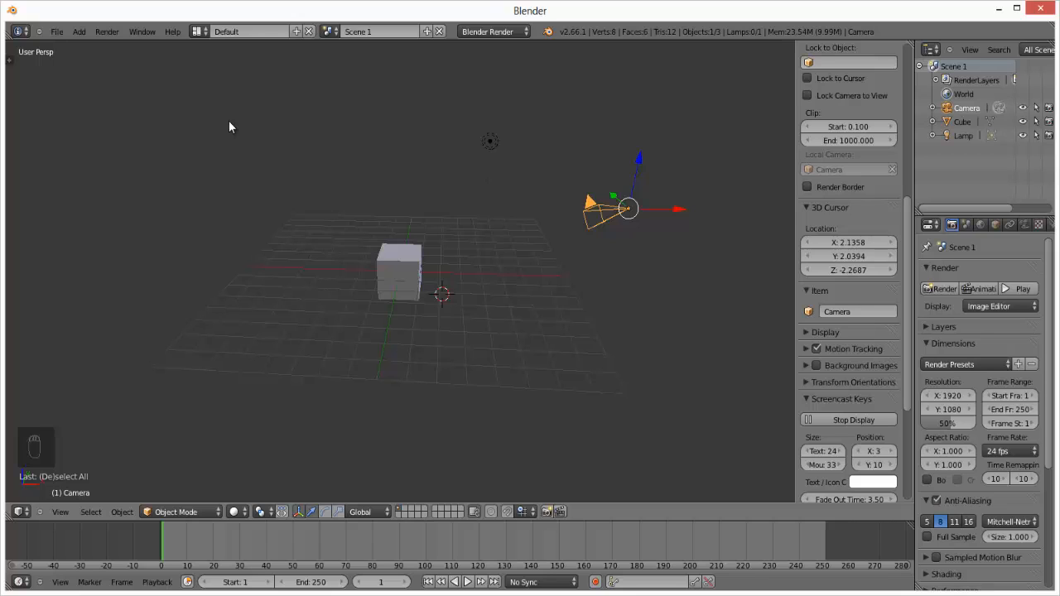
{"action": "key", "text": "t"}
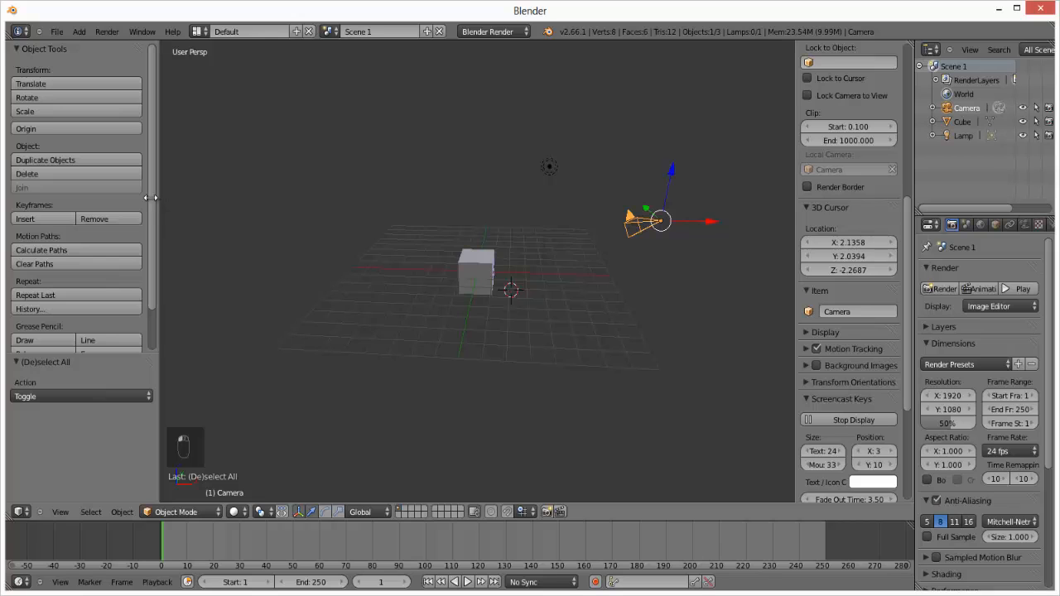
{"action": "left_click_drag", "start_coordinate": [161, 205], "coordinate": [74, 205]}
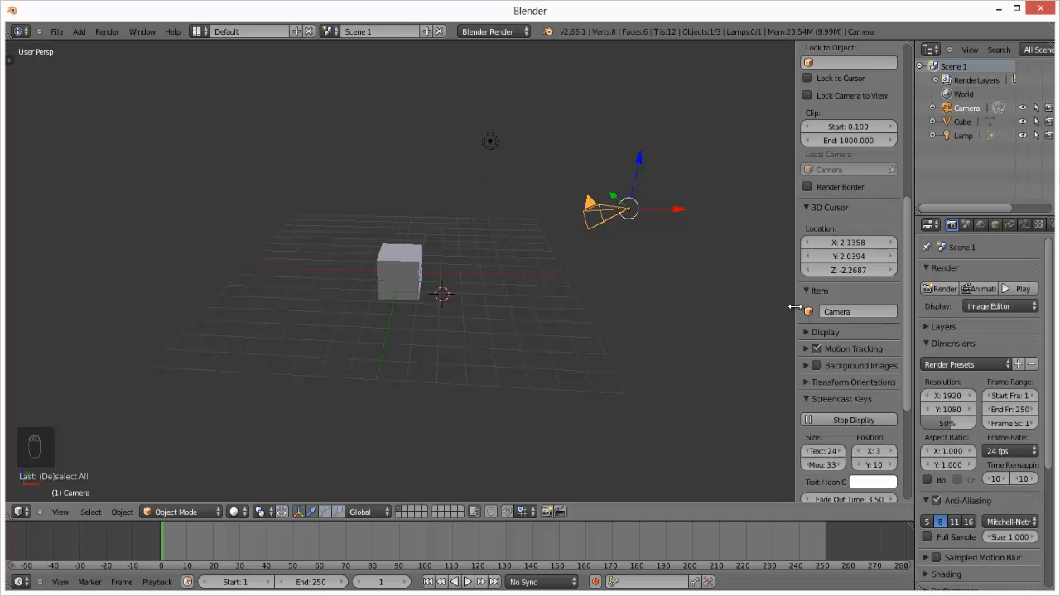
Step: Widen the 3D view's properties region and show the camera's Transform settings
{"action": "left_click_drag", "start_coordinate": [797, 311], "coordinate": [731, 324]}
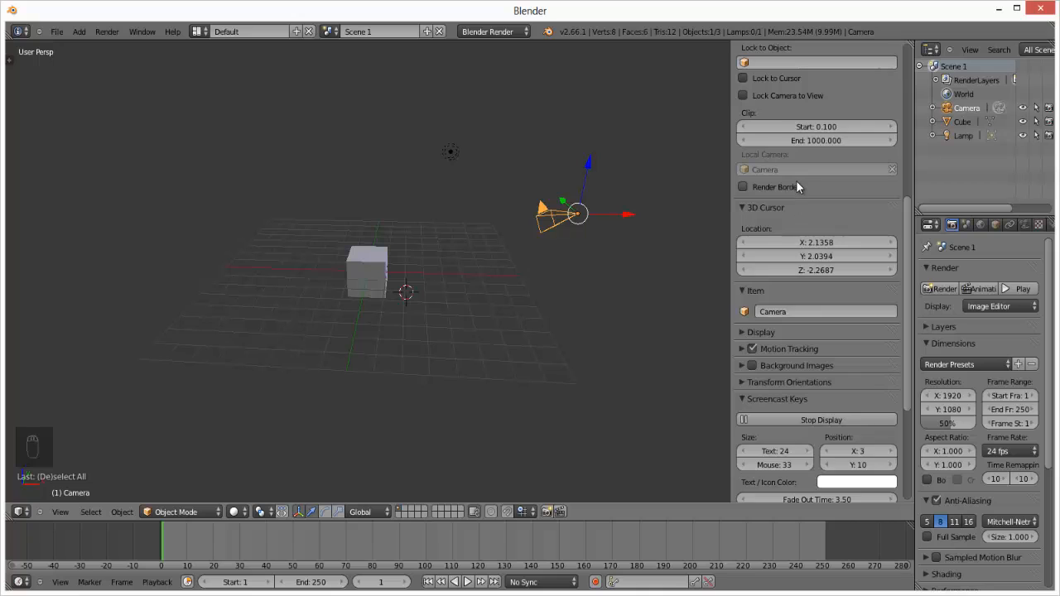
{"action": "scroll", "coordinate": [796, 181], "scroll_direction": "up", "scroll_amount": 7}
{"action": "scroll", "coordinate": [797, 181], "scroll_direction": "up", "scroll_amount": 3}
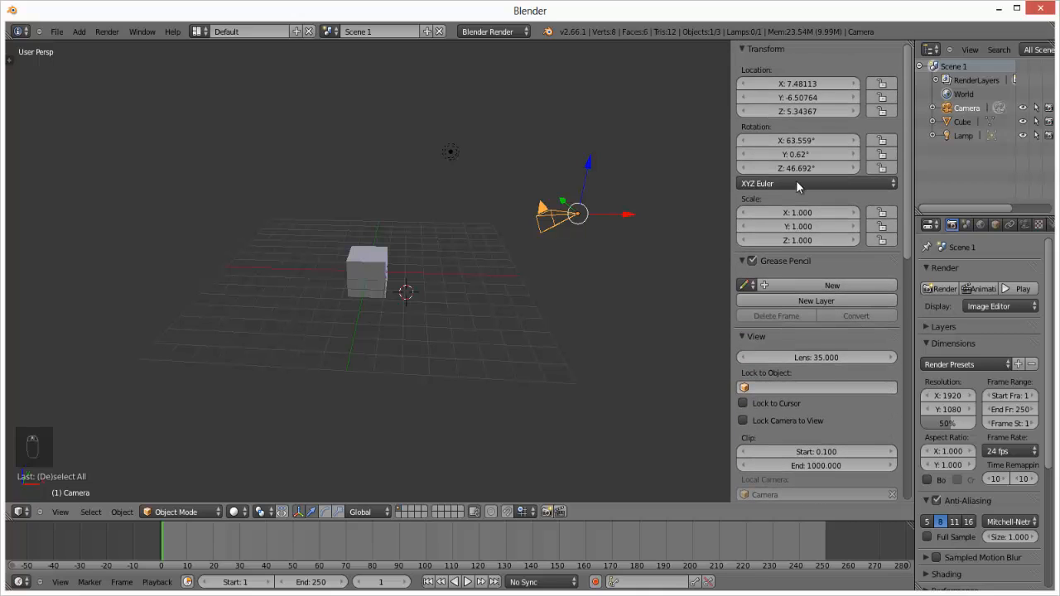
{"action": "left_click", "coordinate": [743, 50]}
{"action": "left_click", "coordinate": [743, 50]}
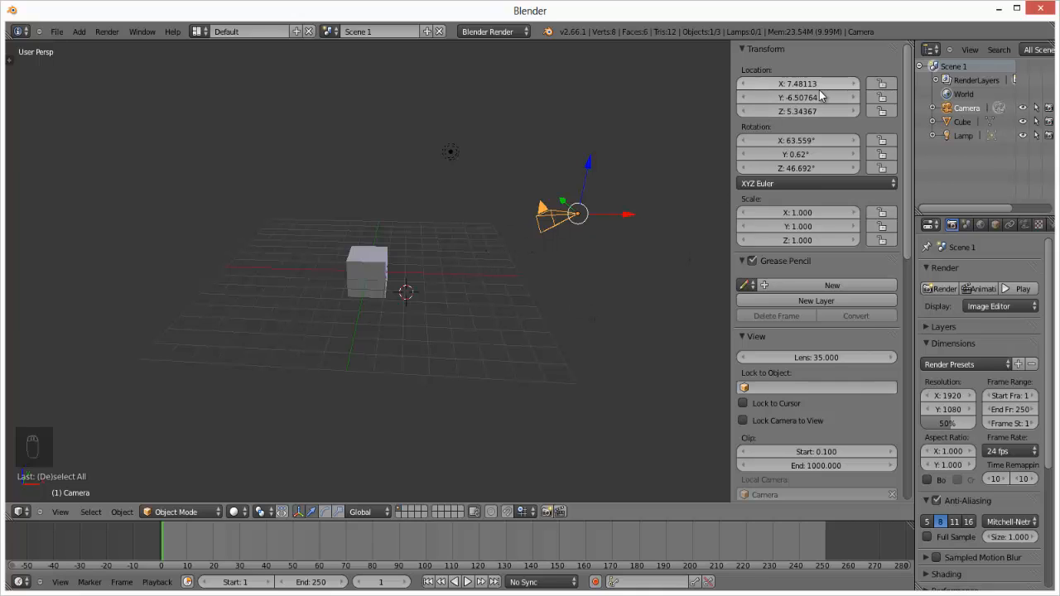
Step: Try moving the camera along the X axis through its location value and with the manipulator, restoring its position each time
{"action": "mouse_move", "coordinate": [824, 83]}
{"action": "left_mouse_down"}
{"action": "mouse_move", "coordinate": [717, 83]}
{"action": "mouse_move", "coordinate": [840, 82]}
{"action": "mouse_move", "coordinate": [829, 83]}
{"action": "left_mouse_up"}
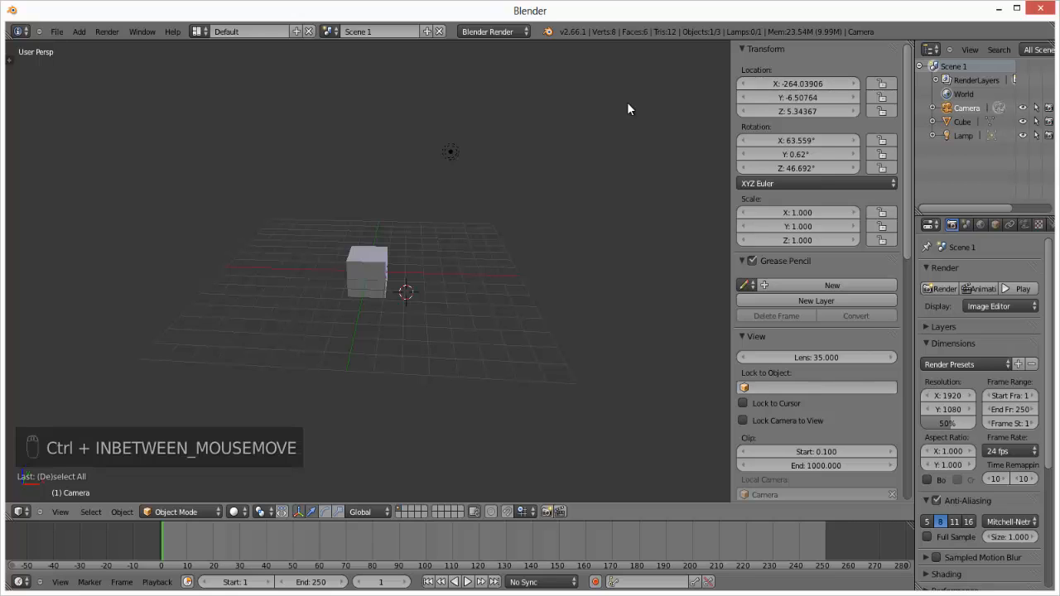
{"action": "key", "text": "ctrl+x"}
{"action": "key", "text": "ctrl+z"}
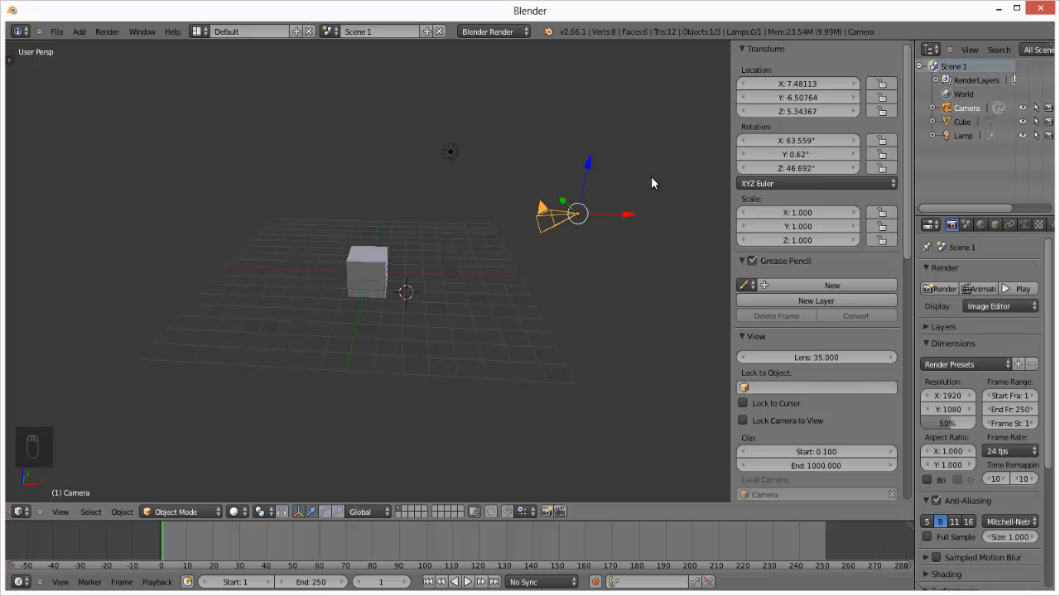
{"action": "key", "text": "ctrl+shift+z"}
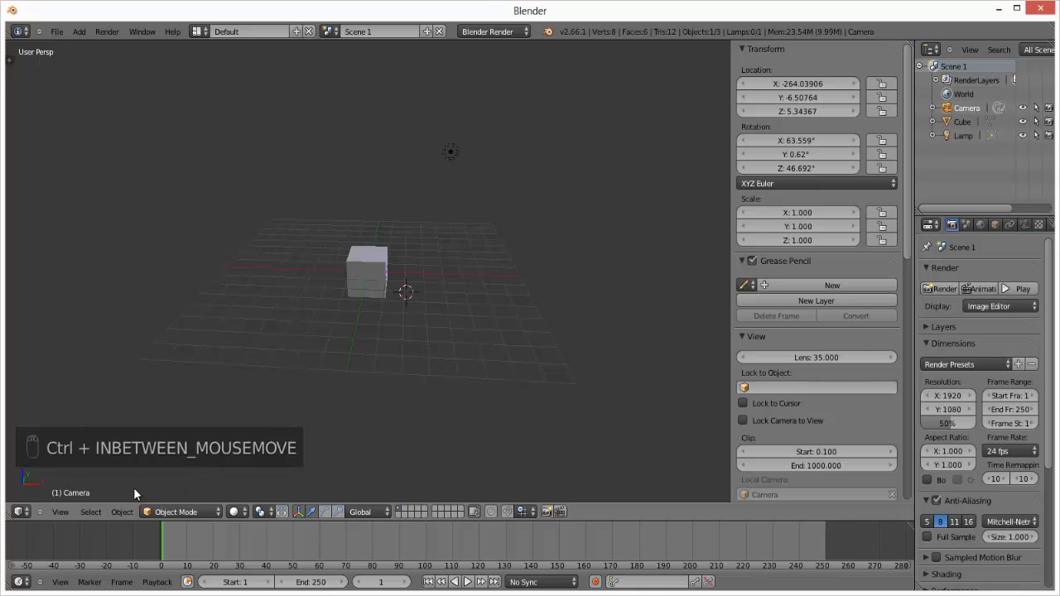
{"action": "key", "text": "ctrl+z"}
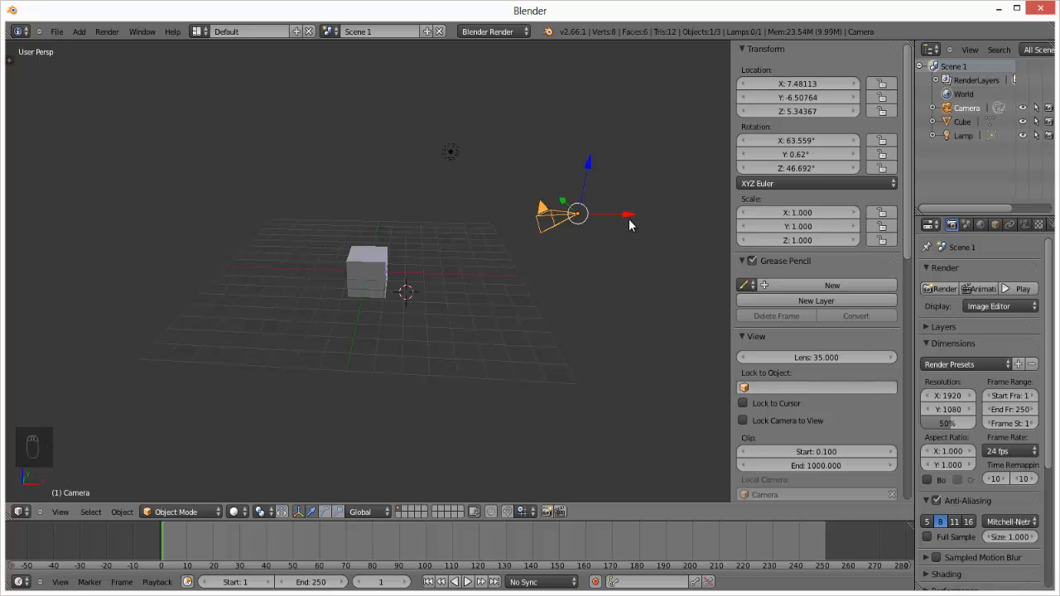
{"action": "left_click_drag", "start_coordinate": [627, 220], "coordinate": [604, 223]}
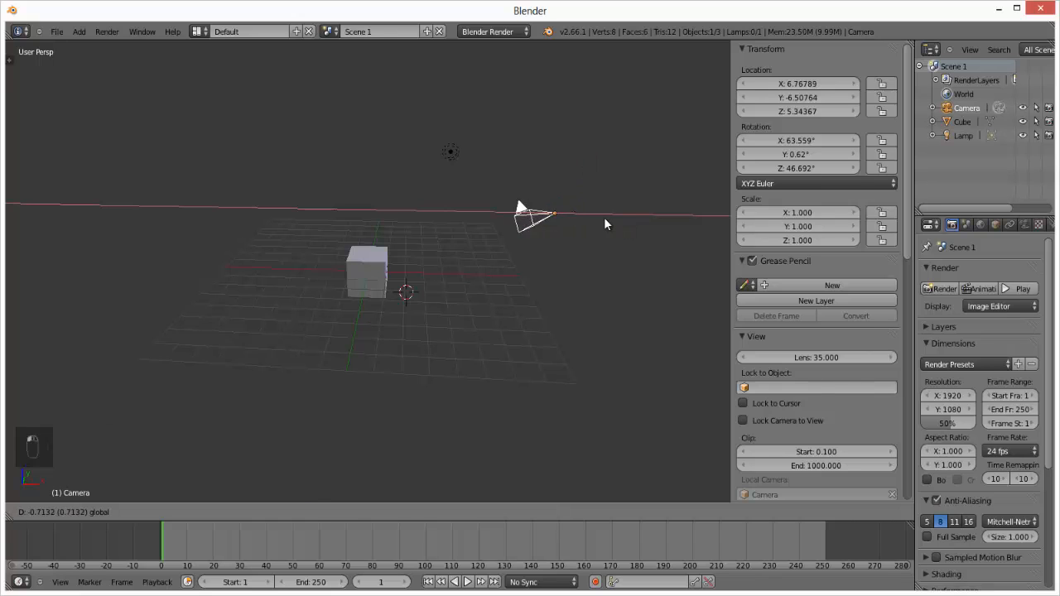
{"action": "right_click", "coordinate": [604, 223]}
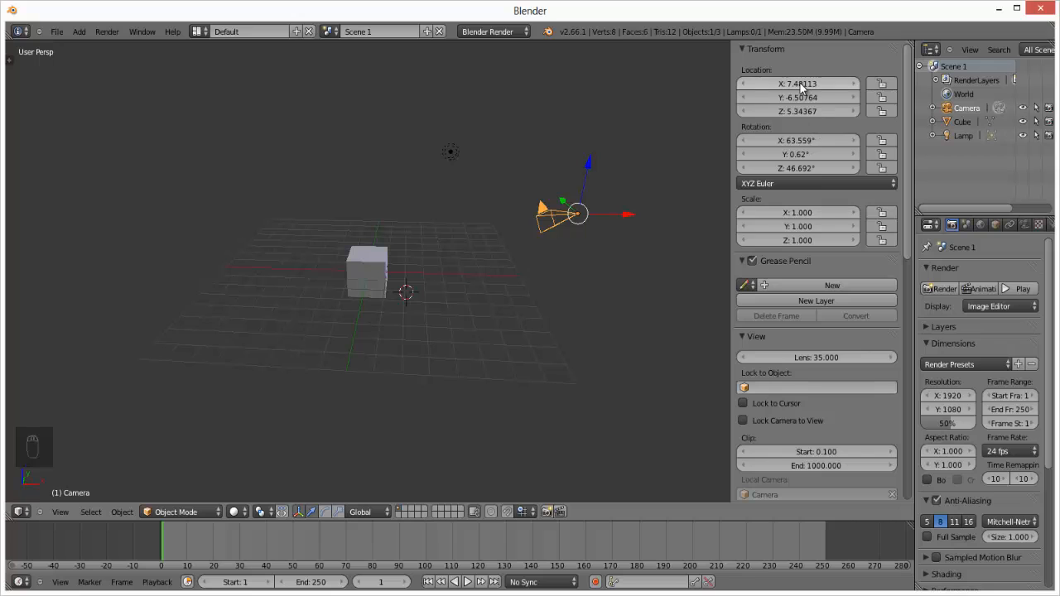
Step: Collapse the Transform and View sections of the properties region, keeping the Grease Pencil section expanded
{"action": "left_click", "coordinate": [743, 50]}
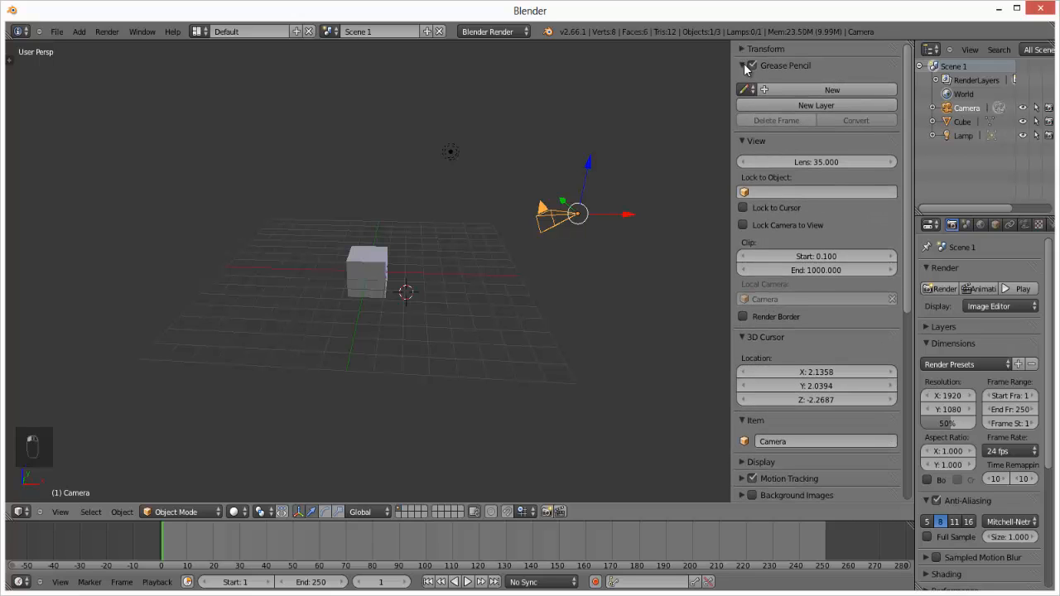
{"action": "left_click", "coordinate": [740, 68]}
{"action": "left_click", "coordinate": [739, 68]}
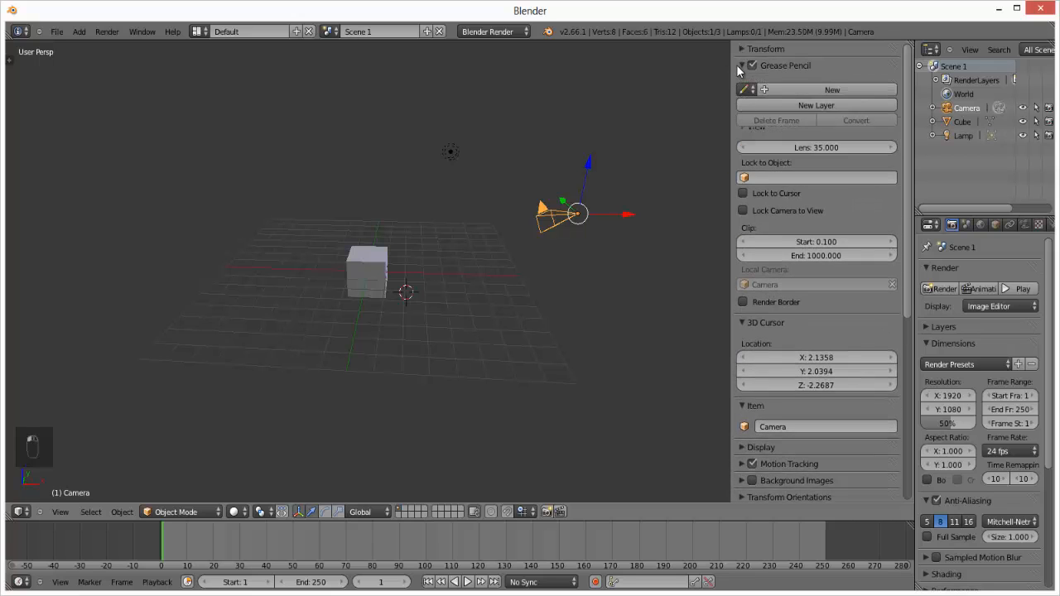
{"action": "left_click", "coordinate": [740, 68]}
{"action": "left_click", "coordinate": [740, 68]}
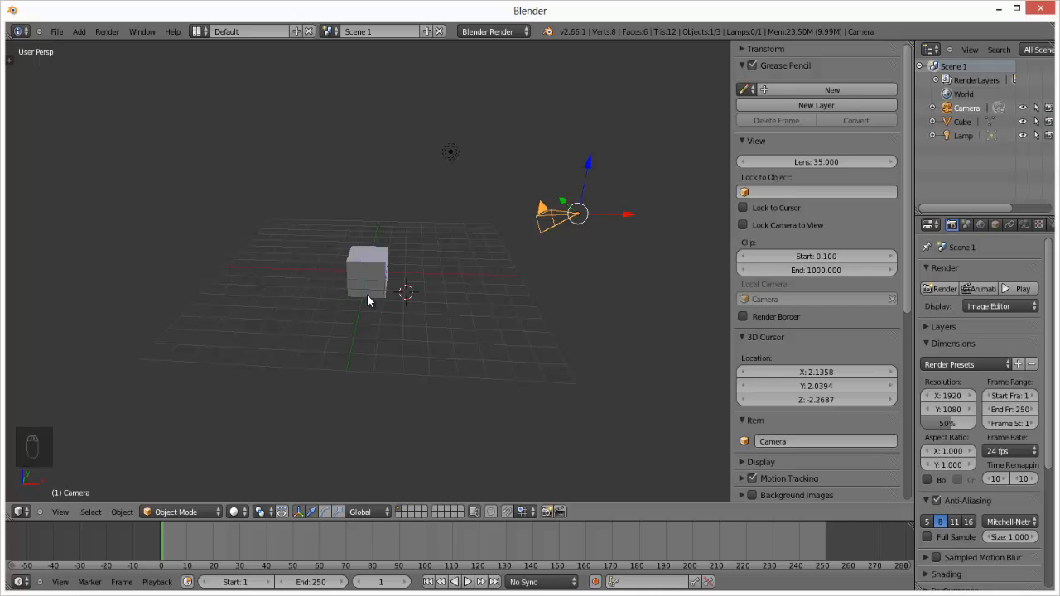
{"action": "left_click", "coordinate": [744, 144]}
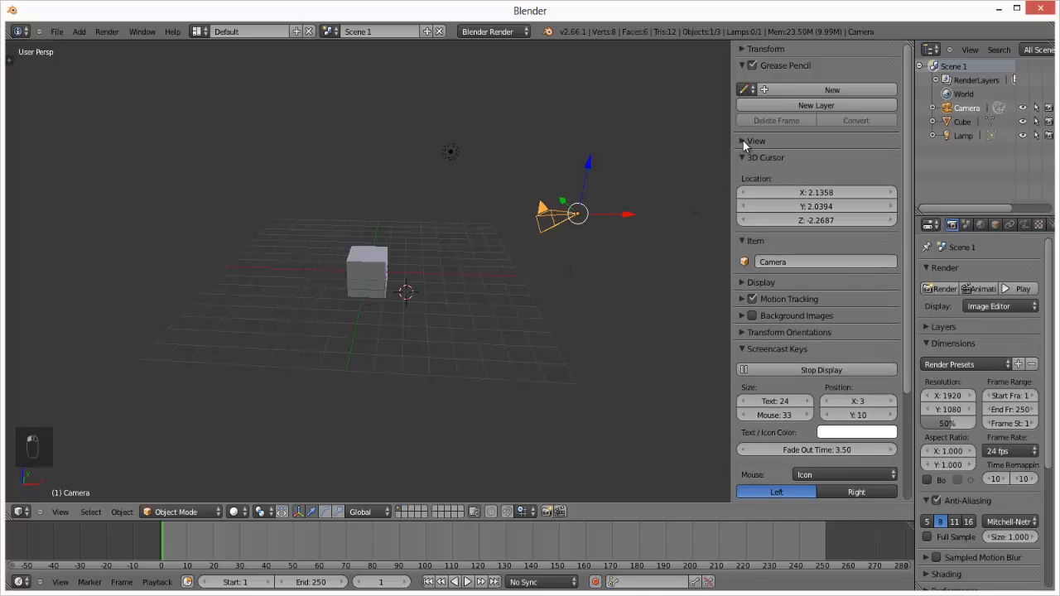
{"action": "left_click", "coordinate": [744, 142]}
{"action": "left_click", "coordinate": [742, 142]}
Step: Set the 3D cursor's X, Y and Z location to 0
{"action": "left_click", "coordinate": [816, 193]}
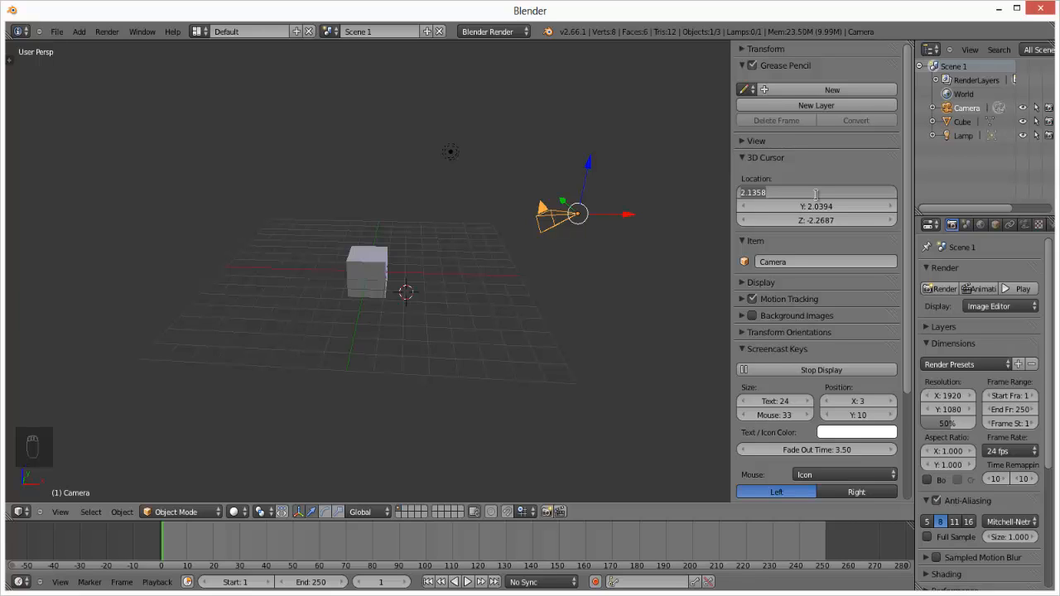
{"action": "key", "text": "Num_Lock"}
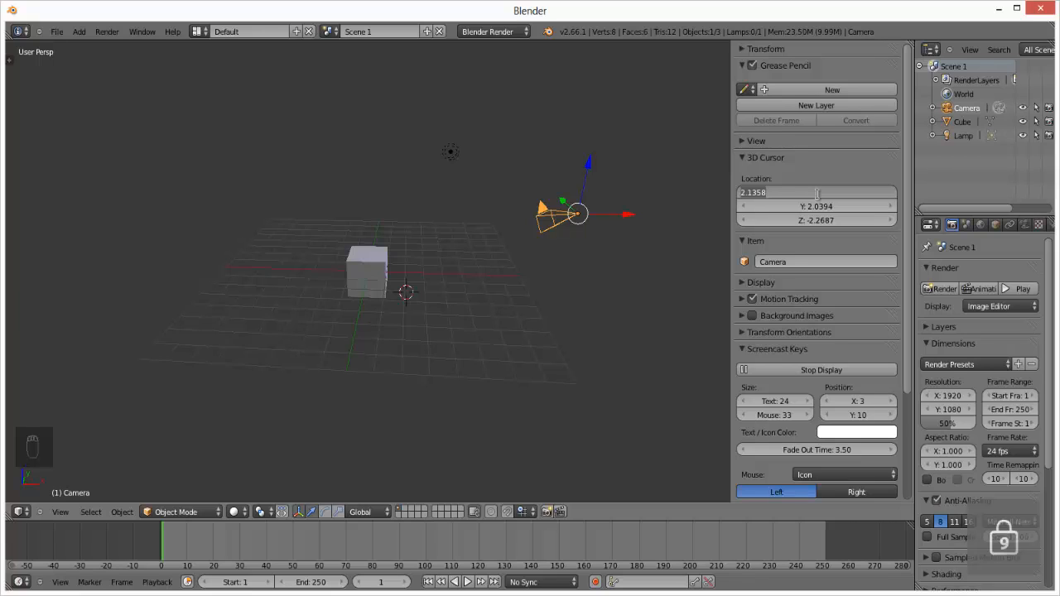
{"action": "type", "text": "0"}
{"action": "key", "text": "Tab"}
{"action": "type", "text": "0"}
{"action": "key", "text": "Tab"}
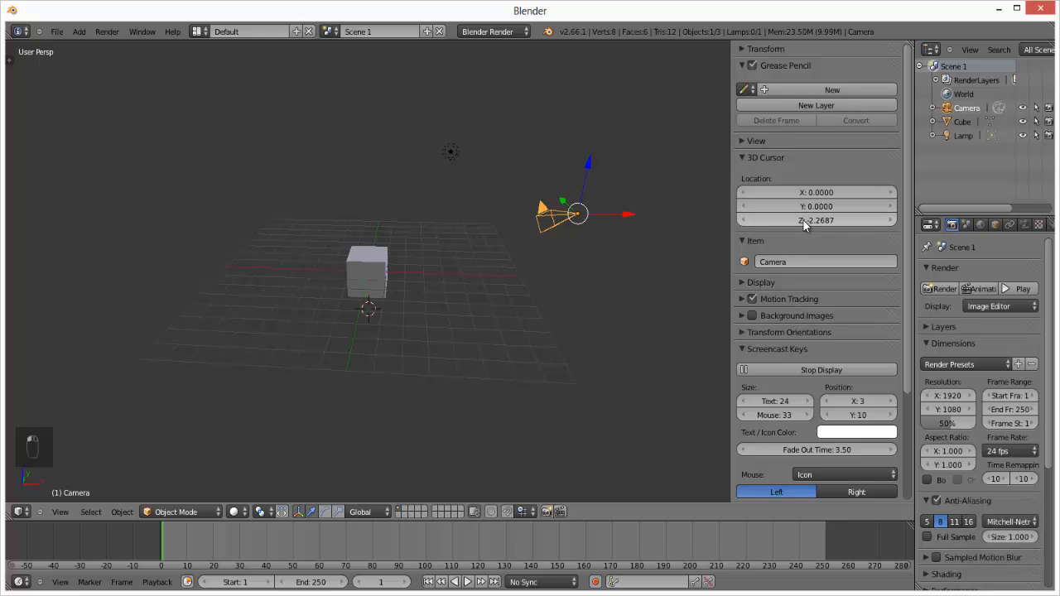
{"action": "type", "text": "0"}
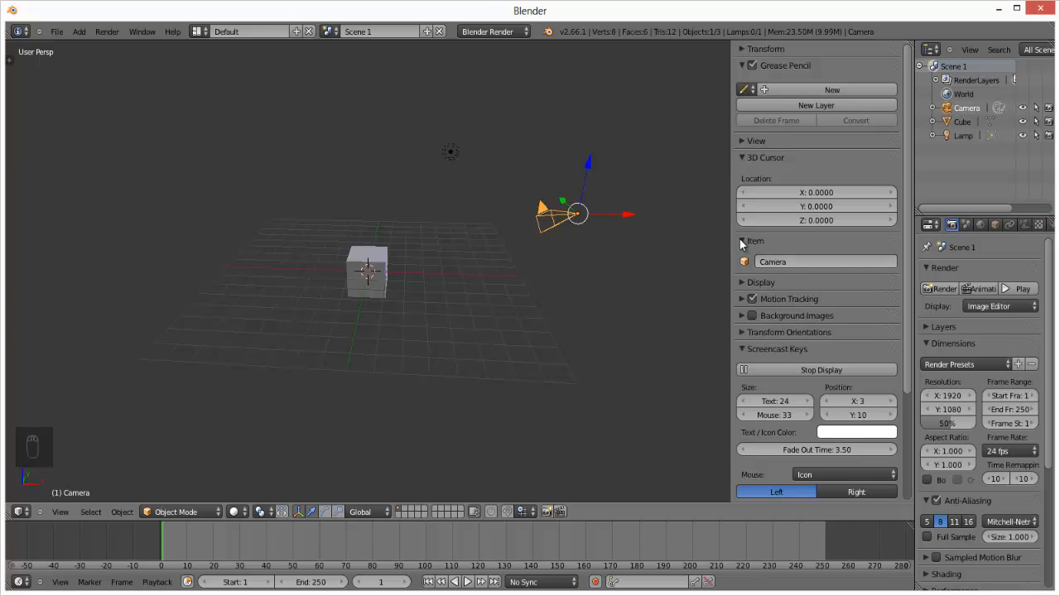
Step: Check the camera's name in the Item section, and collapse the 3D Cursor and Item sections
{"action": "left_click", "coordinate": [808, 263]}
{"action": "left_click", "coordinate": [745, 241]}
{"action": "left_click", "coordinate": [742, 157]}
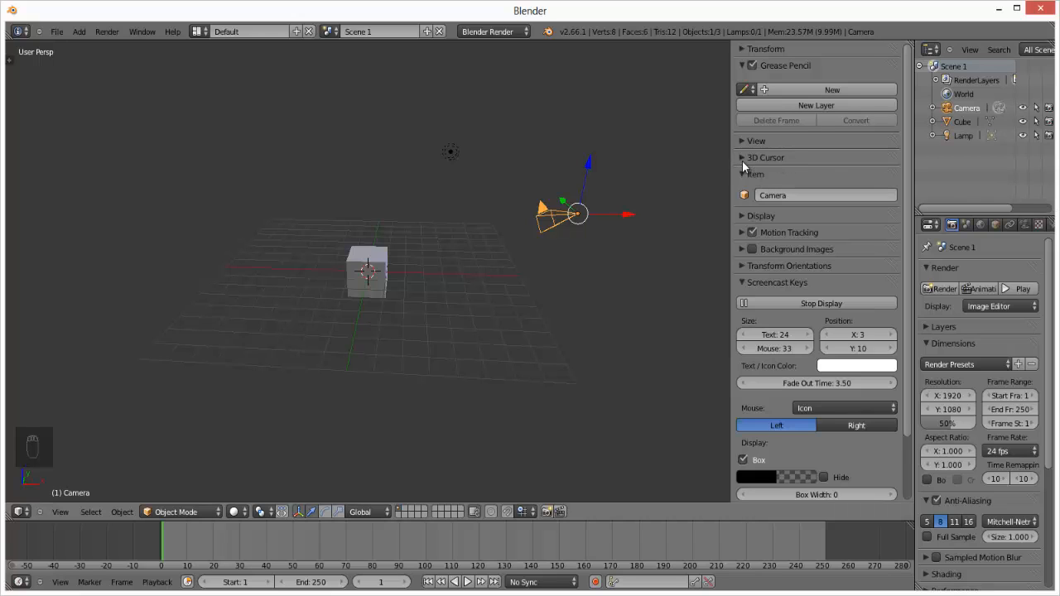
{"action": "left_click", "coordinate": [742, 157]}
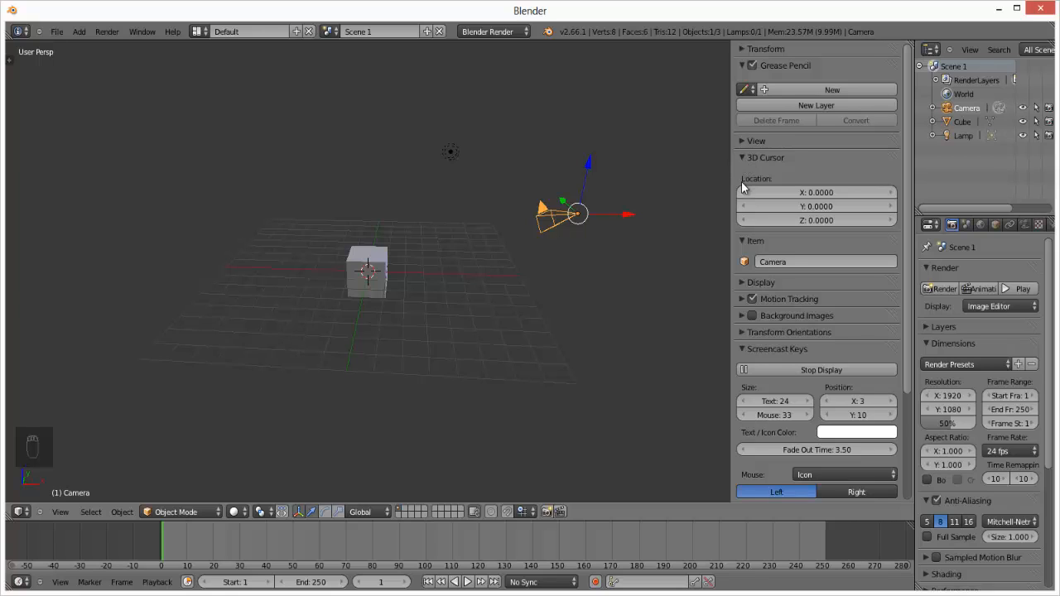
{"action": "left_click", "coordinate": [741, 158]}
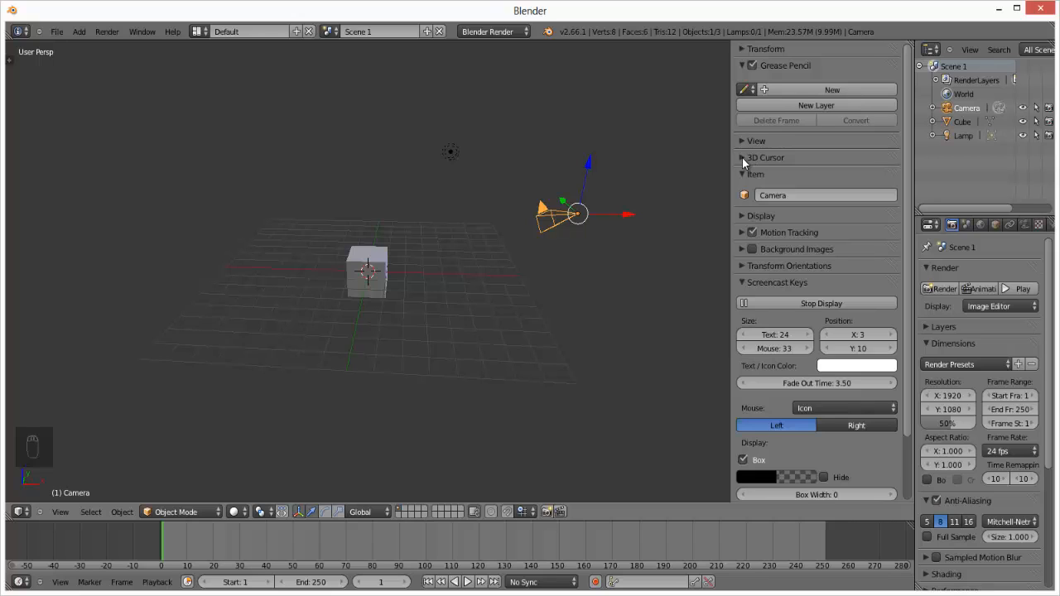
{"action": "left_click", "coordinate": [744, 174]}
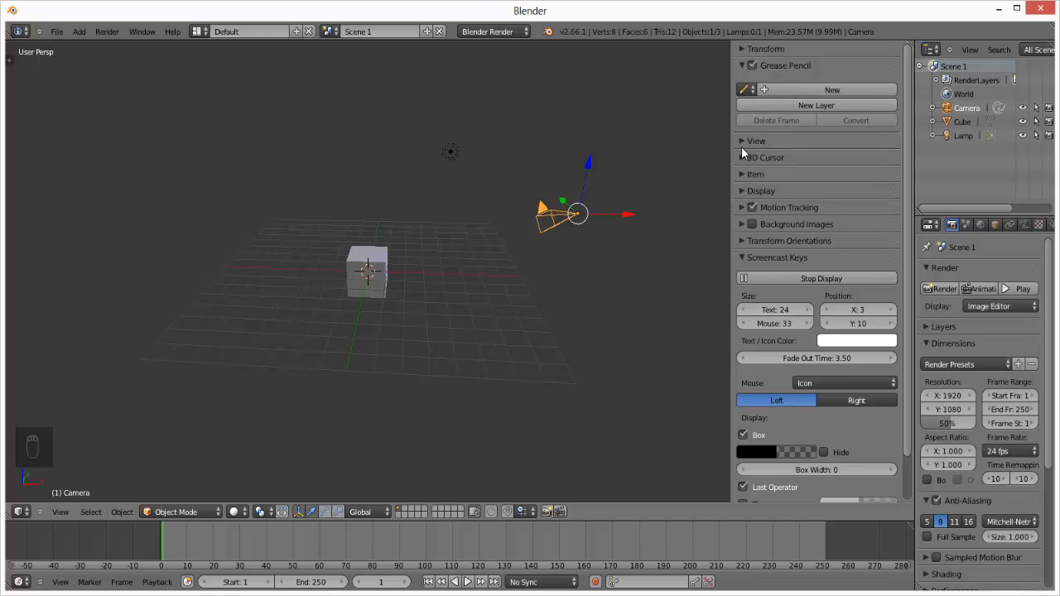
Step: Try a grid floor scale of 3.280 in the Display settings, restore it to 1, and collapse the section
{"action": "left_click", "coordinate": [742, 192]}
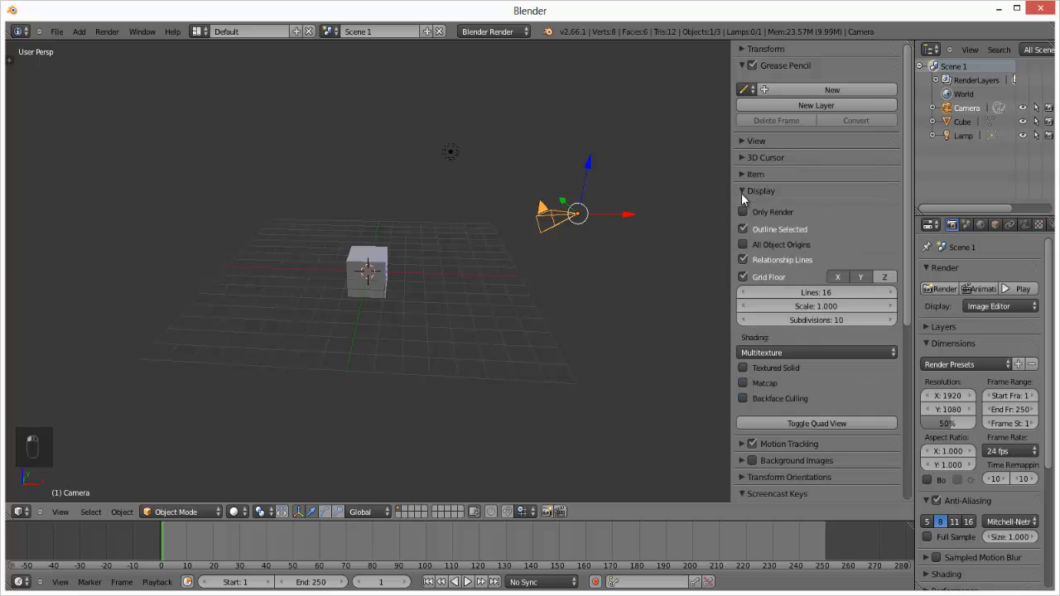
{"action": "left_click_drag", "start_coordinate": [826, 307], "coordinate": [821, 307]}
{"action": "left_click", "coordinate": [820, 307]}
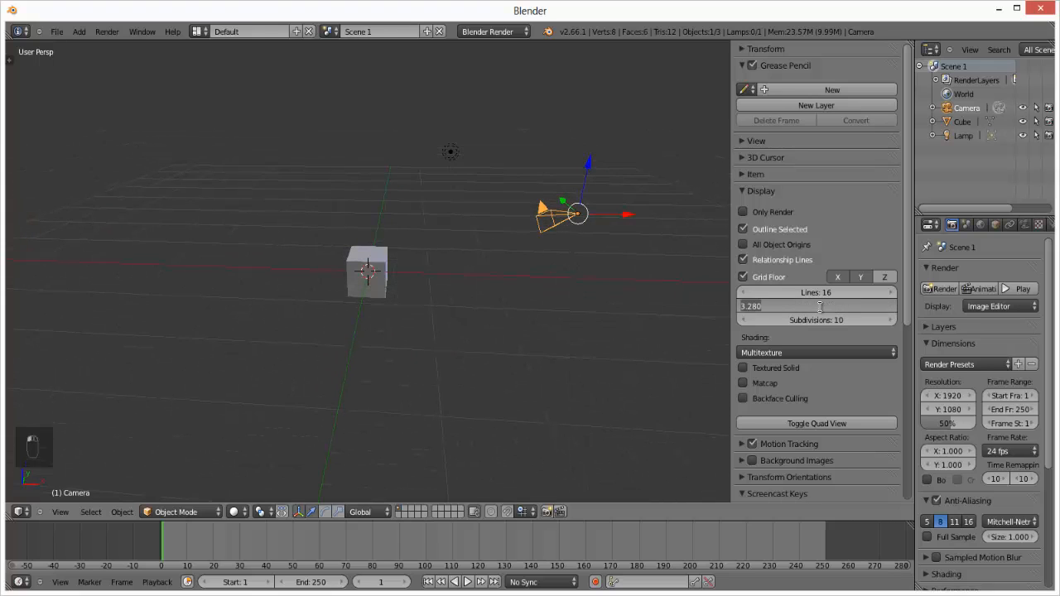
{"action": "type", "text": "1"}
{"action": "key", "text": "Return"}
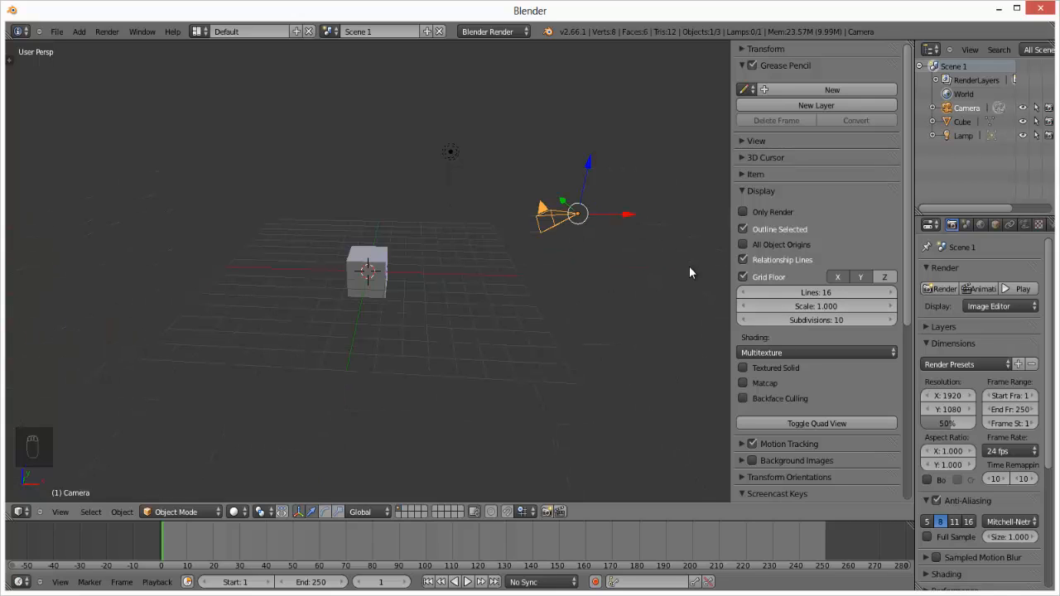
{"action": "left_click", "coordinate": [747, 190]}
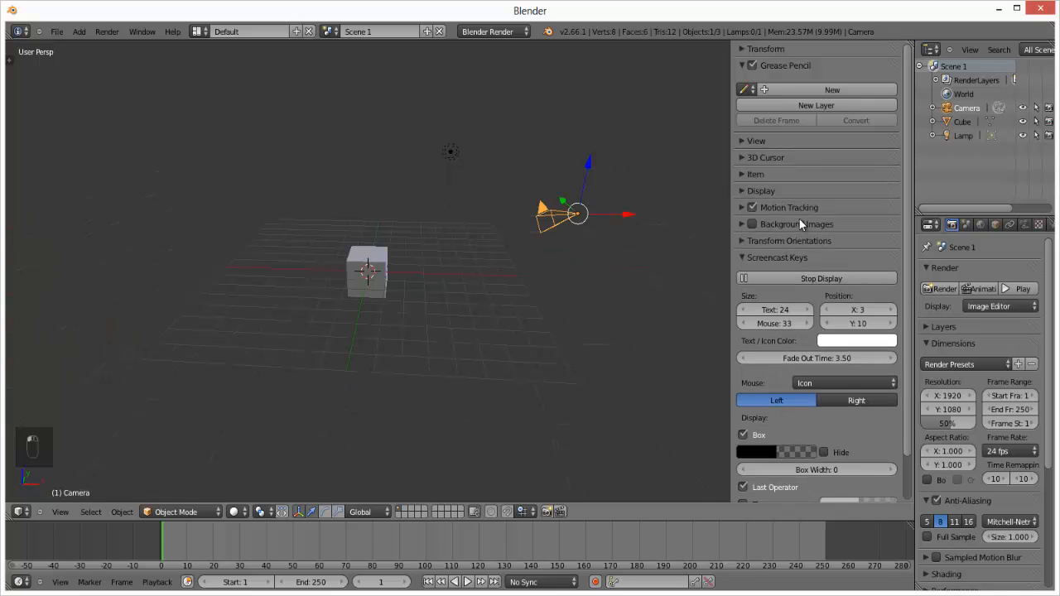
Step: Collapse the Screencast Keys and Grease Pencil sections of the properties region and expand the Display section
{"action": "scroll", "coordinate": [783, 219], "scroll_direction": "down", "scroll_amount": 2}
{"action": "left_click", "coordinate": [744, 210]}
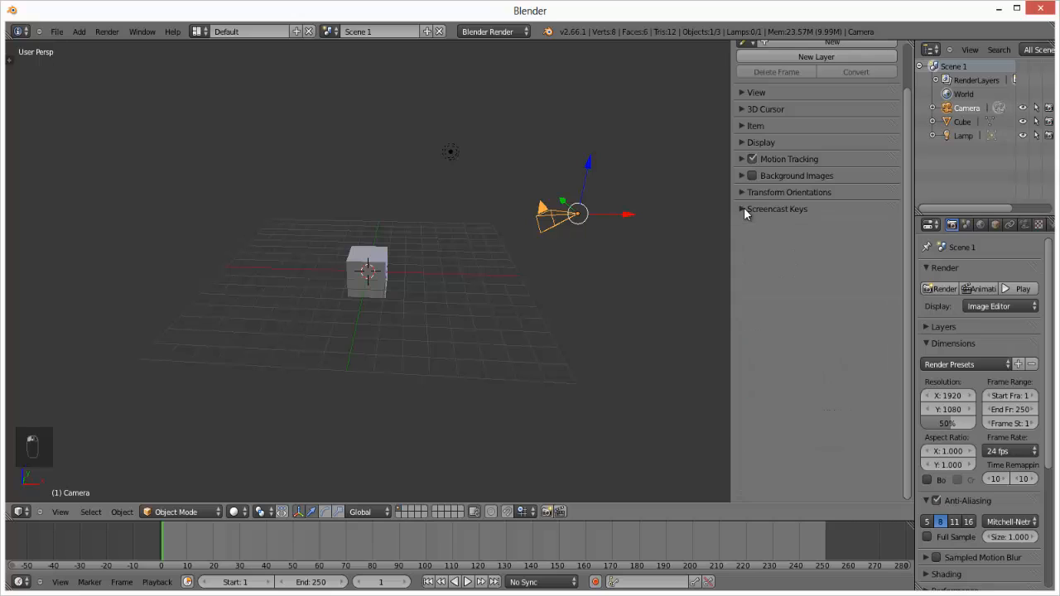
{"action": "scroll", "coordinate": [792, 221], "scroll_direction": "up", "scroll_amount": 2}
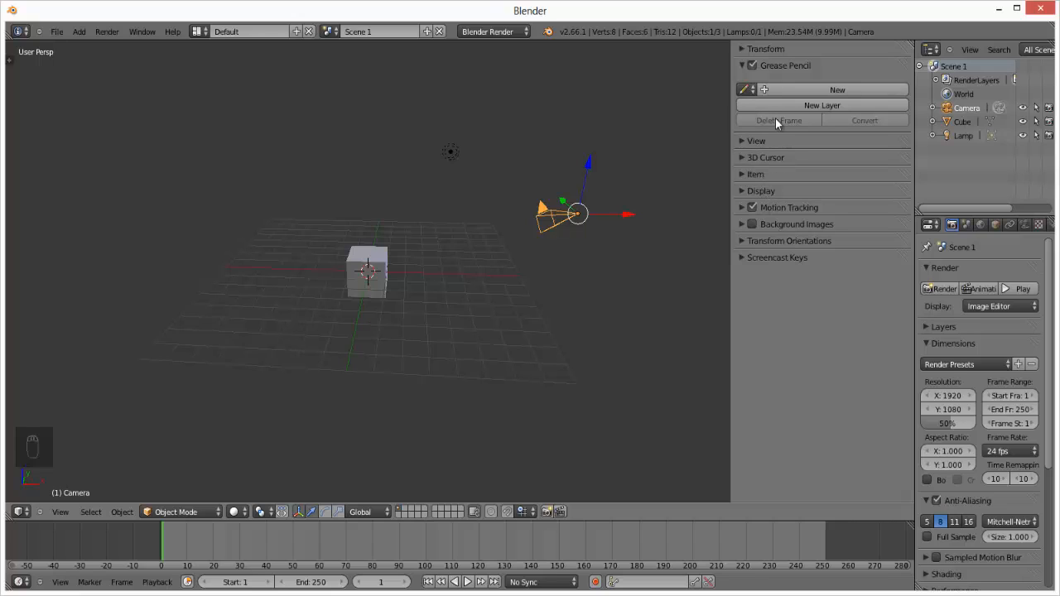
{"action": "left_click", "coordinate": [742, 66]}
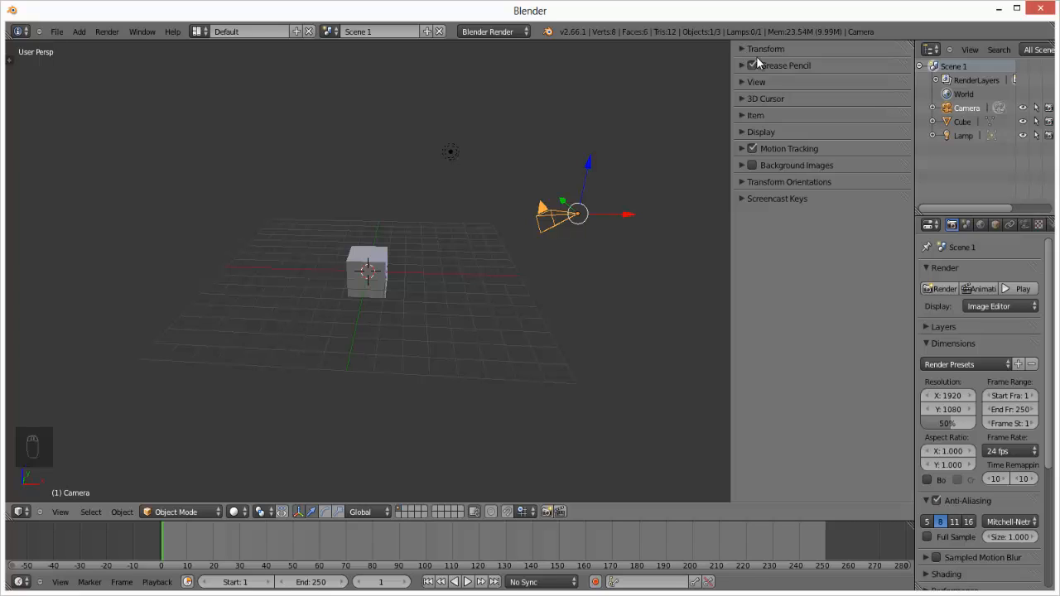
{"action": "left_click", "coordinate": [743, 132]}
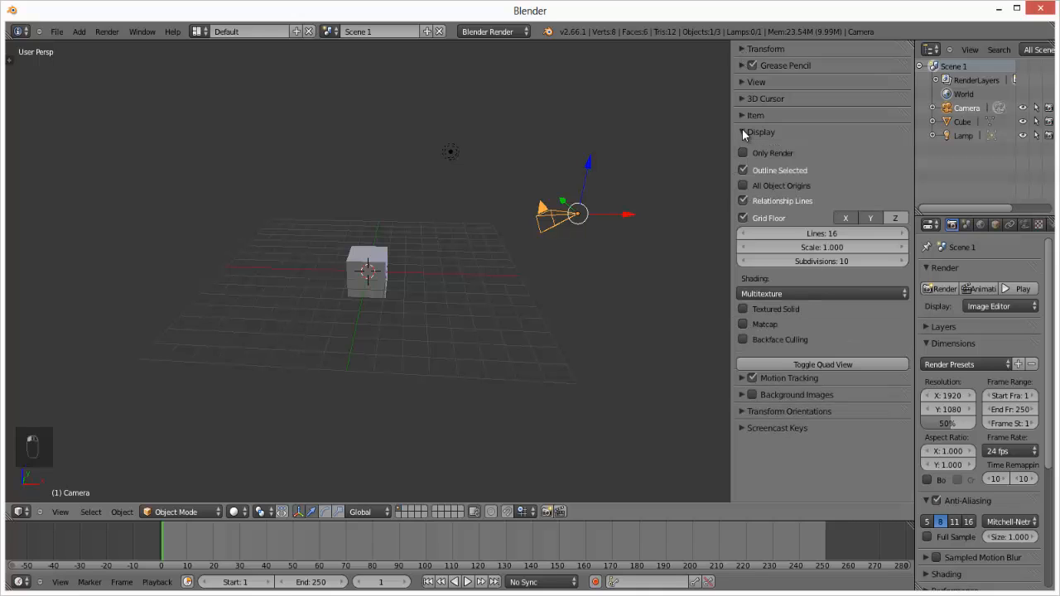
Step: Collapse the Display section and toggle the properties region's visibility, leaving it hidden
{"action": "left_click", "coordinate": [743, 132]}
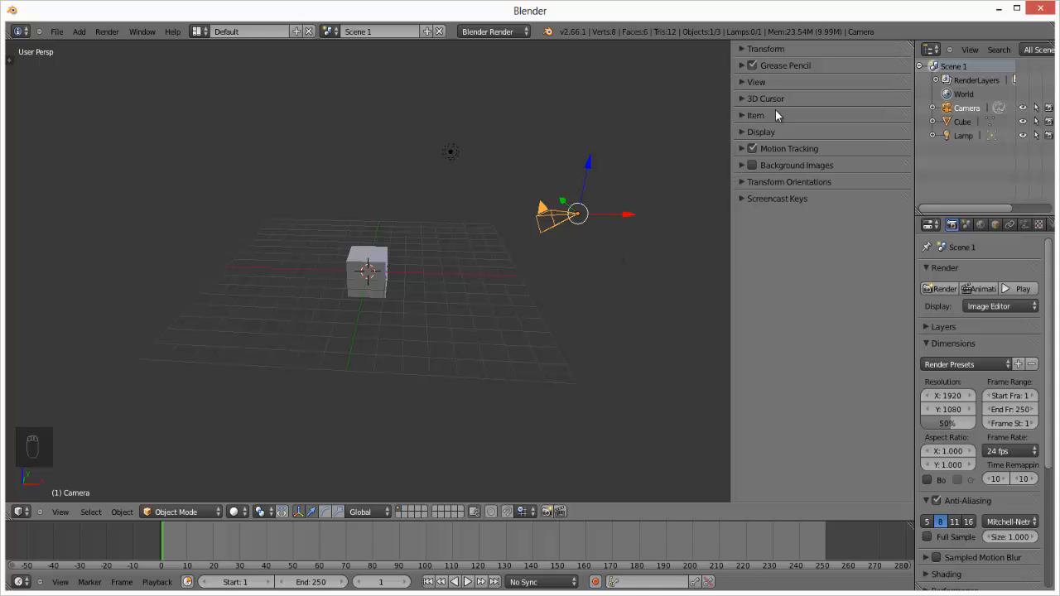
{"action": "left_click_drag", "start_coordinate": [732, 261], "coordinate": [958, 271]}
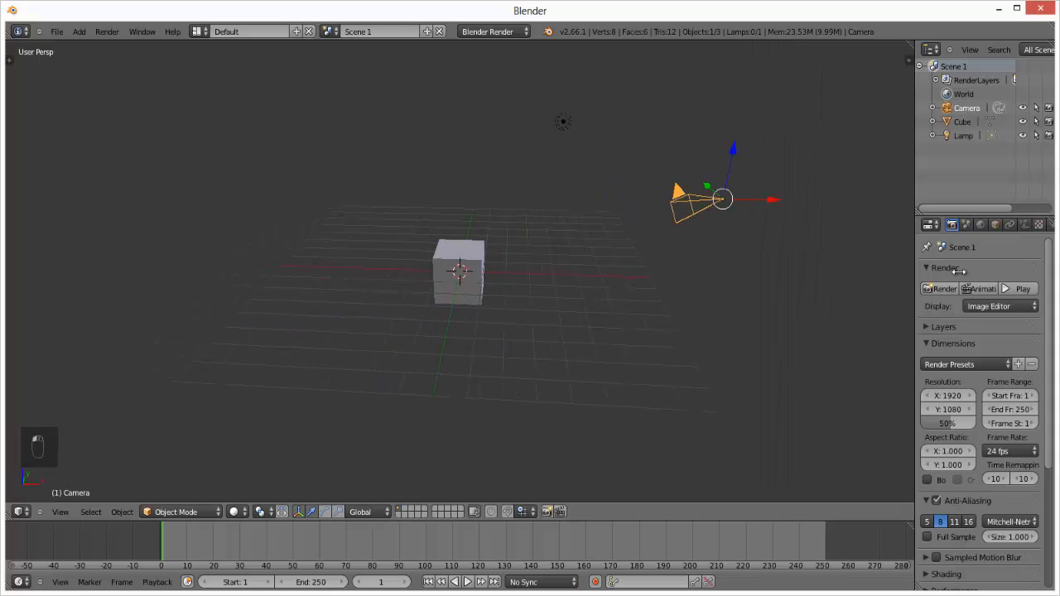
{"action": "left_click", "coordinate": [906, 62]}
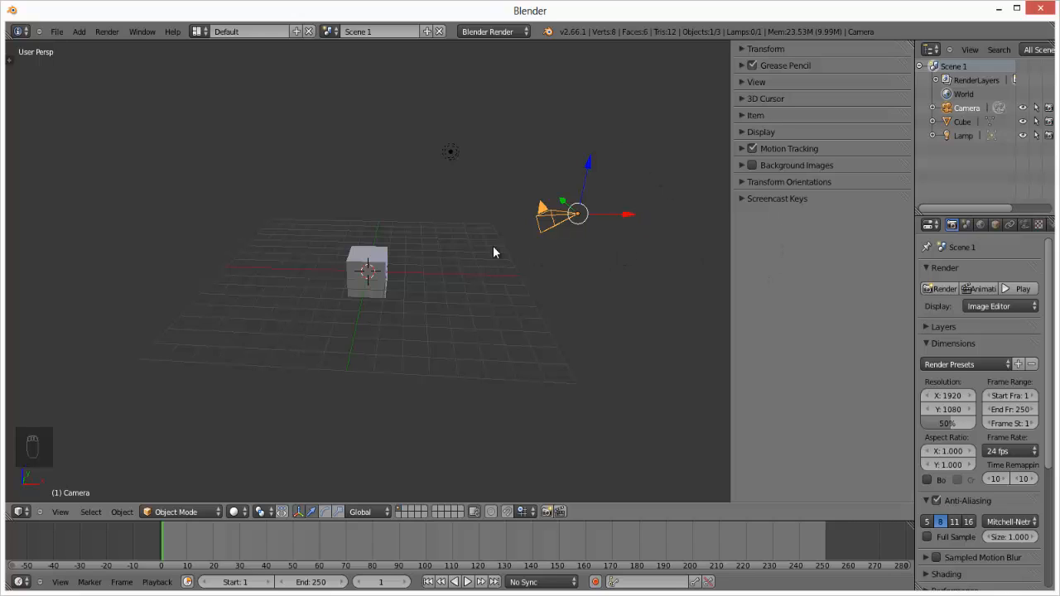
{"action": "key", "text": "n"}
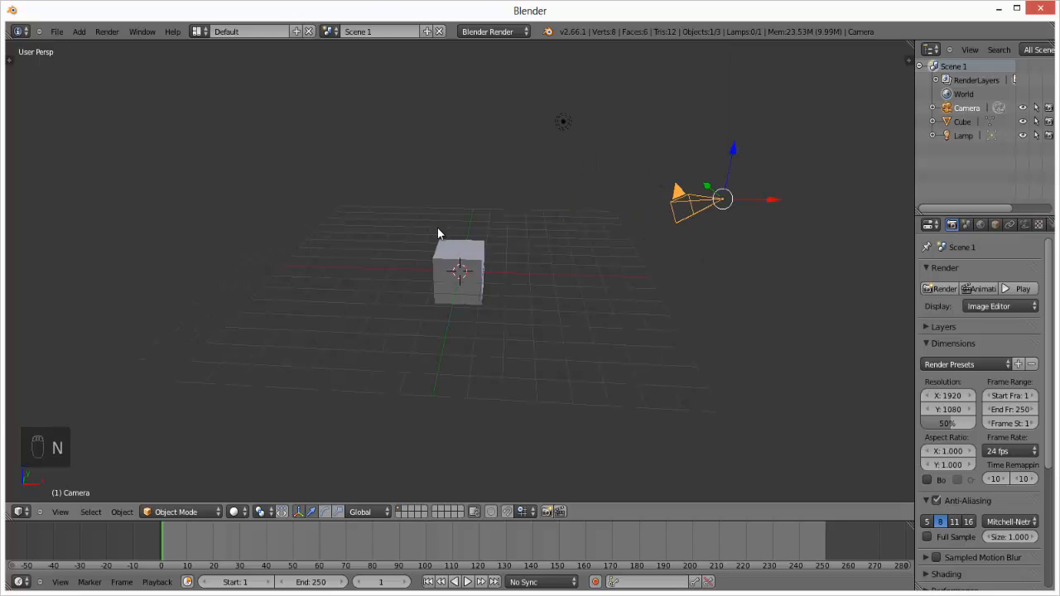
{"action": "key", "text": "n"}
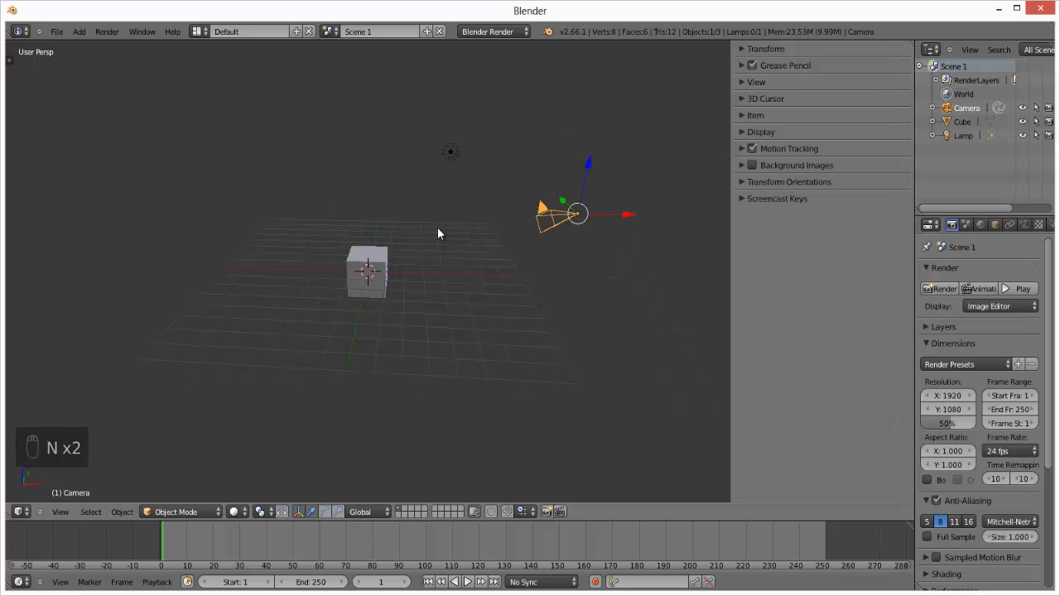
{"action": "key", "text": "n"}
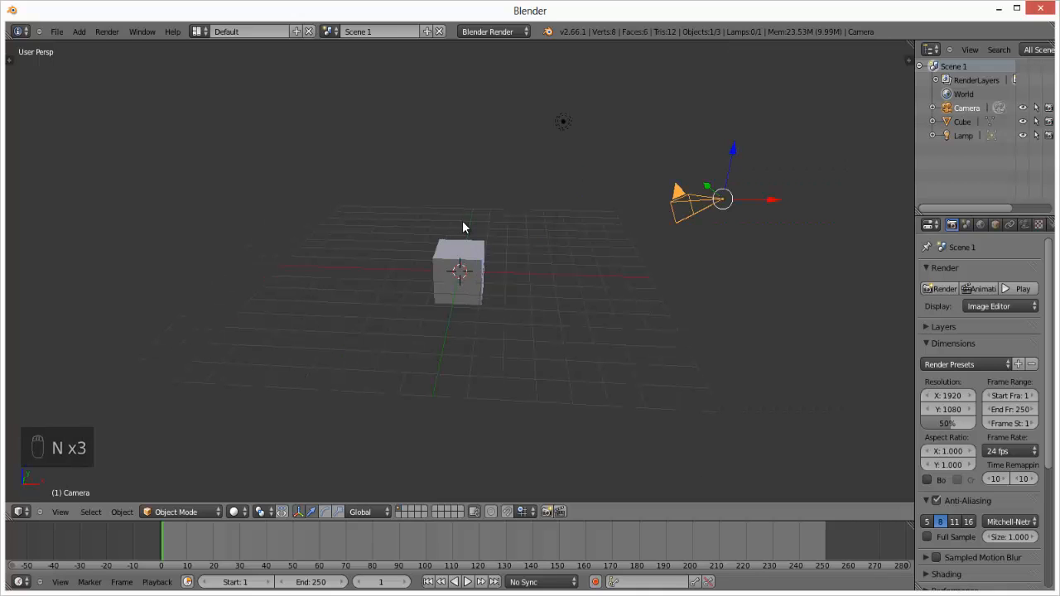
Step: Select the cube in the 3D viewport in place of the camera
{"action": "scroll", "coordinate": [476, 235], "scroll_direction": "up", "scroll_amount": 2}
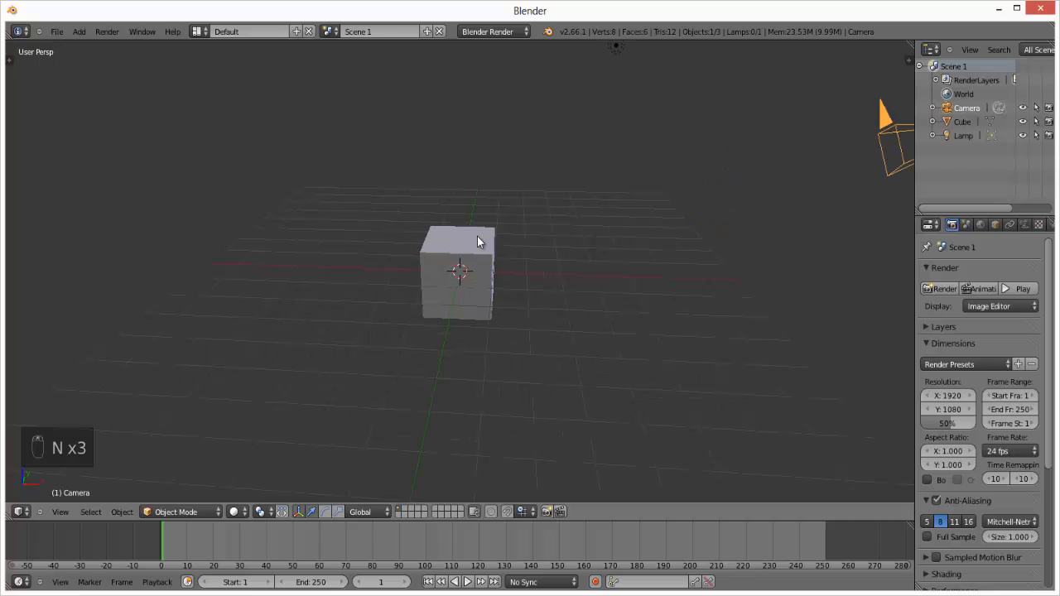
{"action": "scroll", "coordinate": [481, 240], "scroll_direction": "down", "scroll_amount": 4}
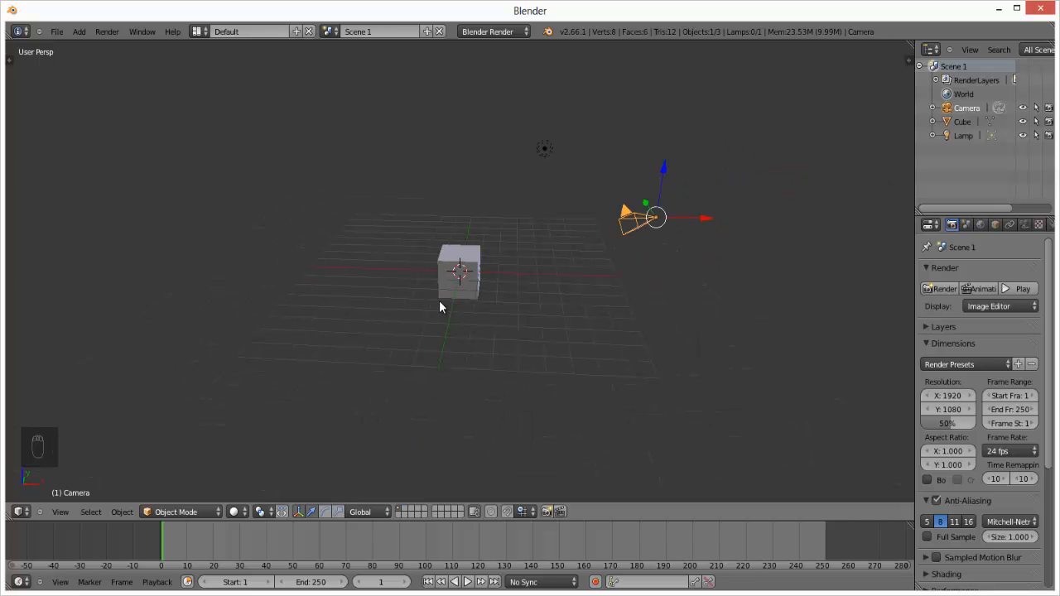
{"action": "scroll", "coordinate": [458, 286], "scroll_direction": "up", "scroll_amount": 1}
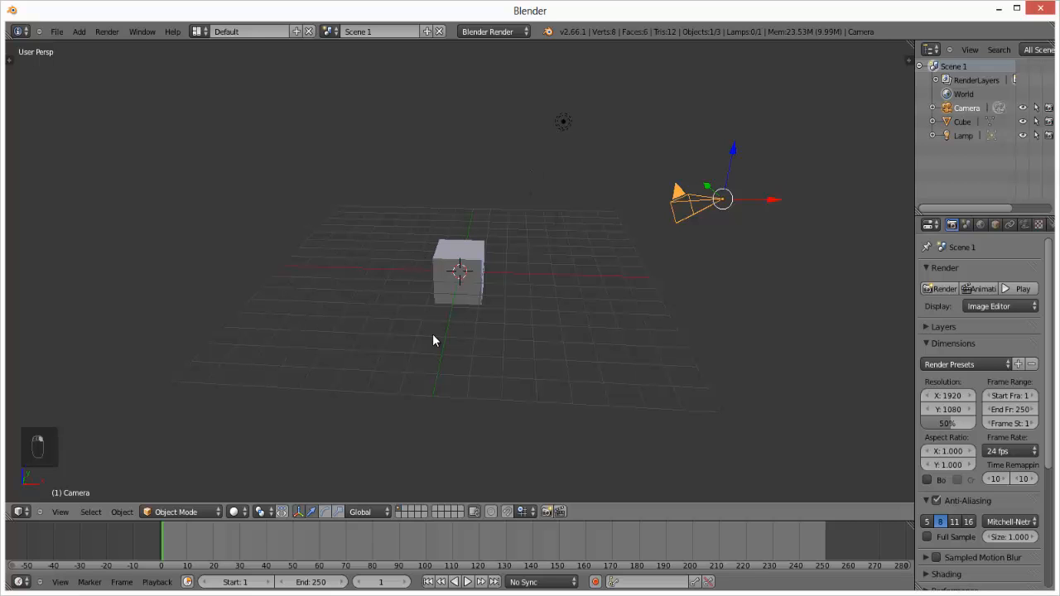
{"action": "middle_click_drag", "start_coordinate": [499, 352], "coordinate": [537, 330]}
{"action": "scroll", "coordinate": [536, 329], "scroll_direction": "up", "scroll_amount": 4}
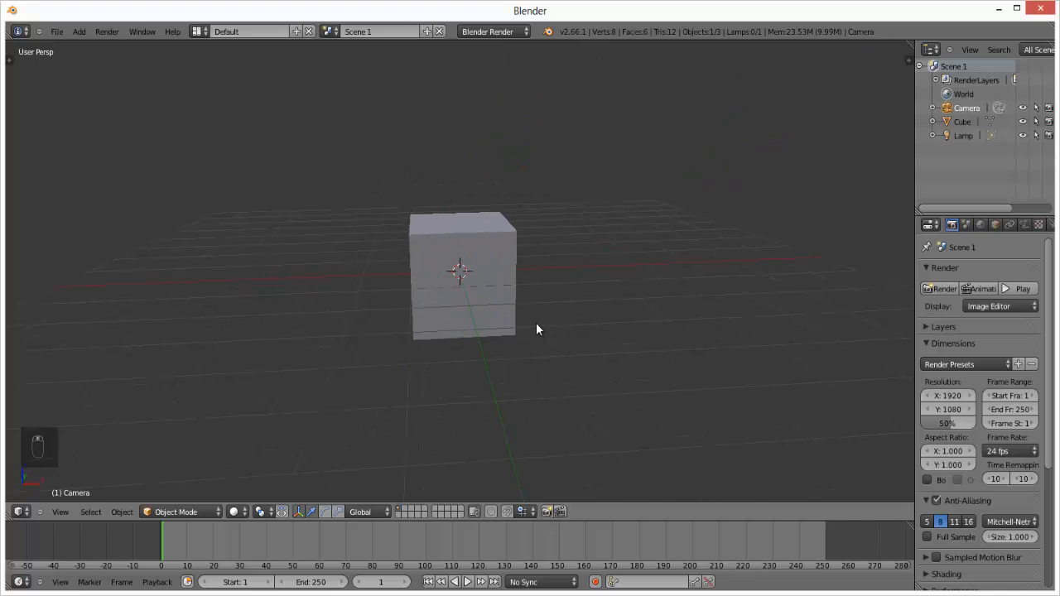
{"action": "right_click", "coordinate": [468, 244]}
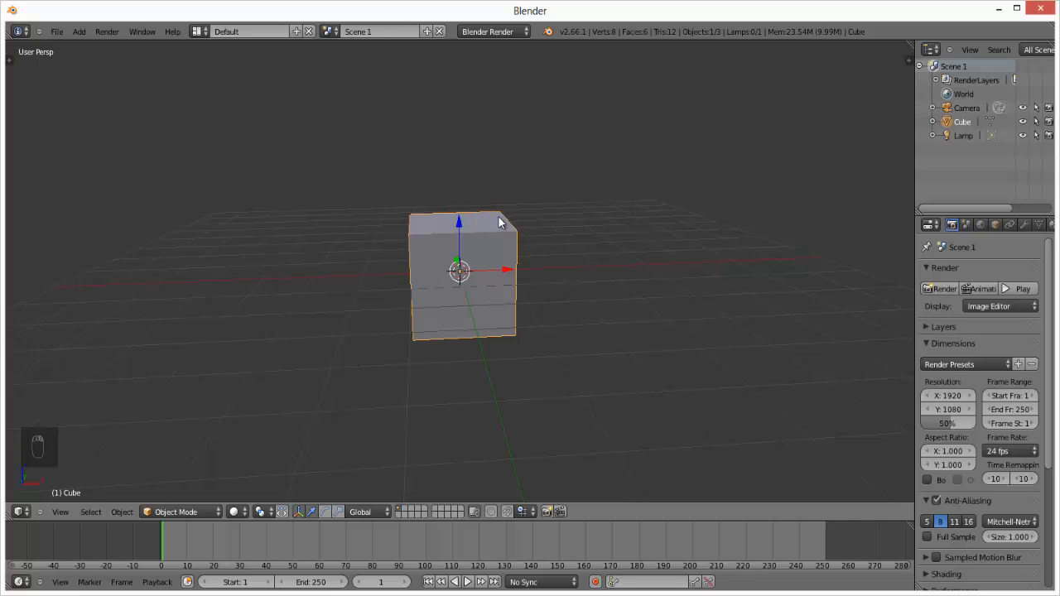
Step: Switch the selection between the lamp and the cube, ending with the lamp selected
{"action": "scroll", "coordinate": [498, 217], "scroll_direction": "down", "scroll_amount": 5}
{"action": "scroll", "coordinate": [451, 272], "scroll_direction": "up", "scroll_amount": 2}
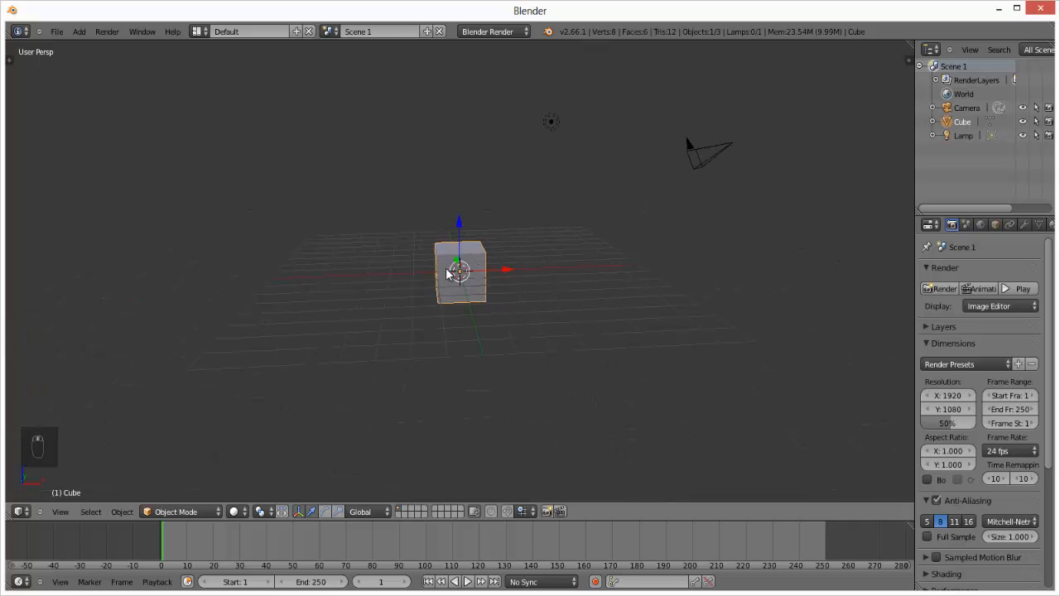
{"action": "middle_click_drag", "start_coordinate": [448, 274], "coordinate": [502, 185]}
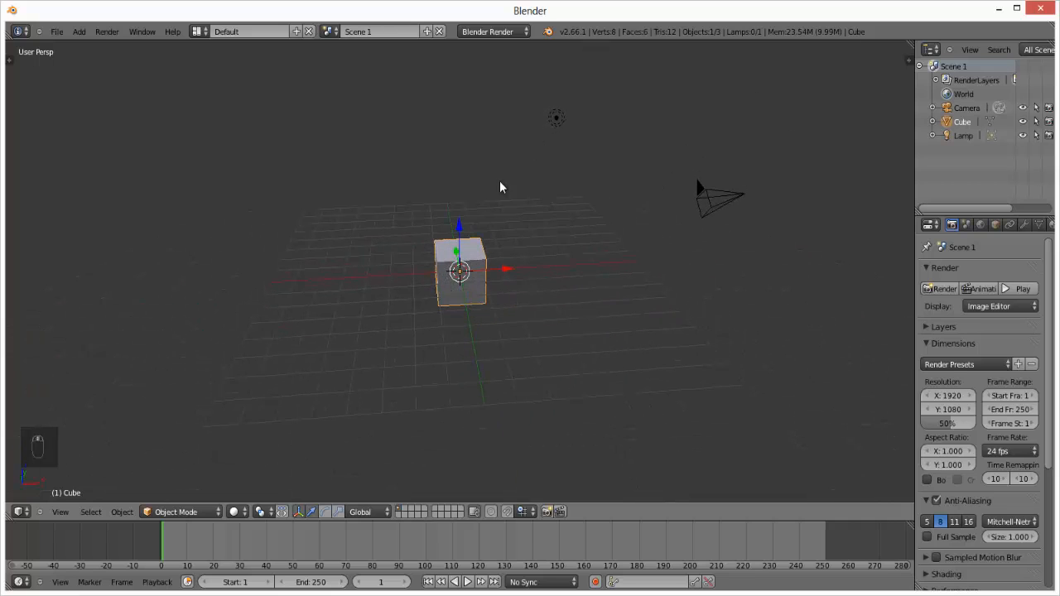
{"action": "right_click", "coordinate": [558, 118]}
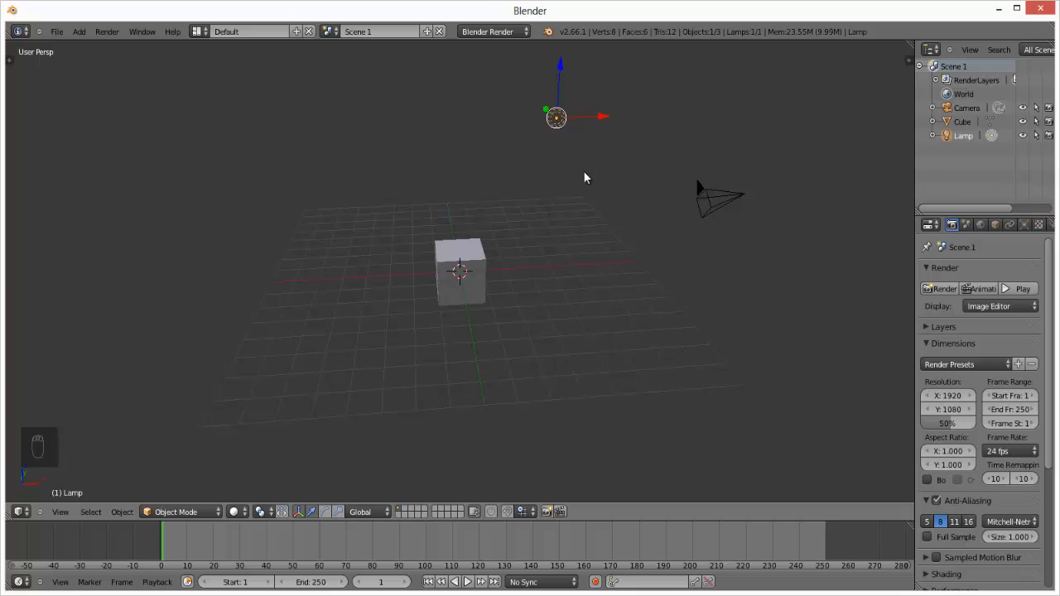
{"action": "right_click", "coordinate": [485, 270]}
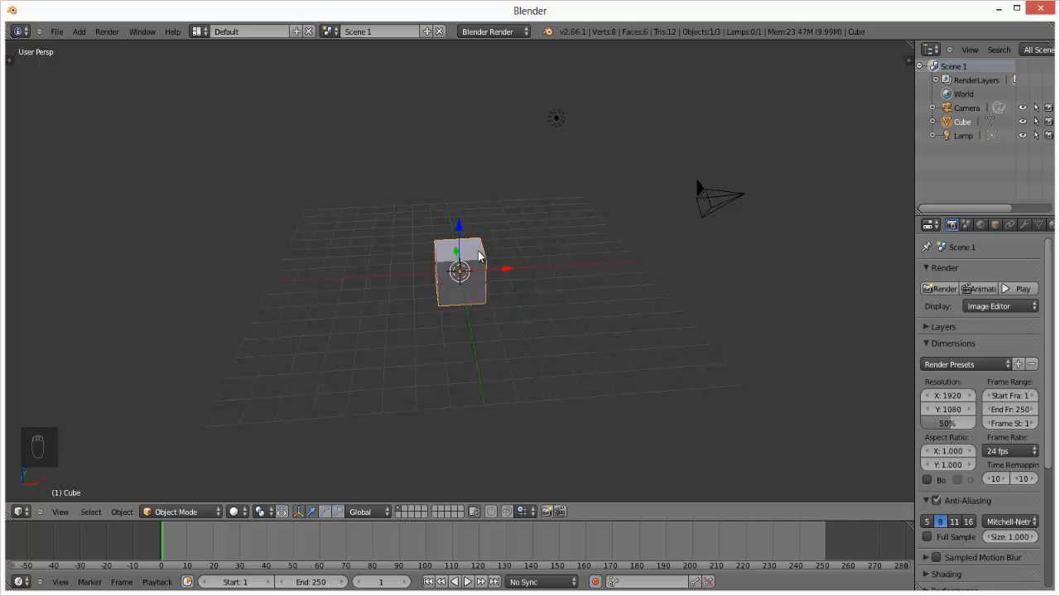
{"action": "scroll", "coordinate": [474, 253], "scroll_direction": "up", "scroll_amount": 1}
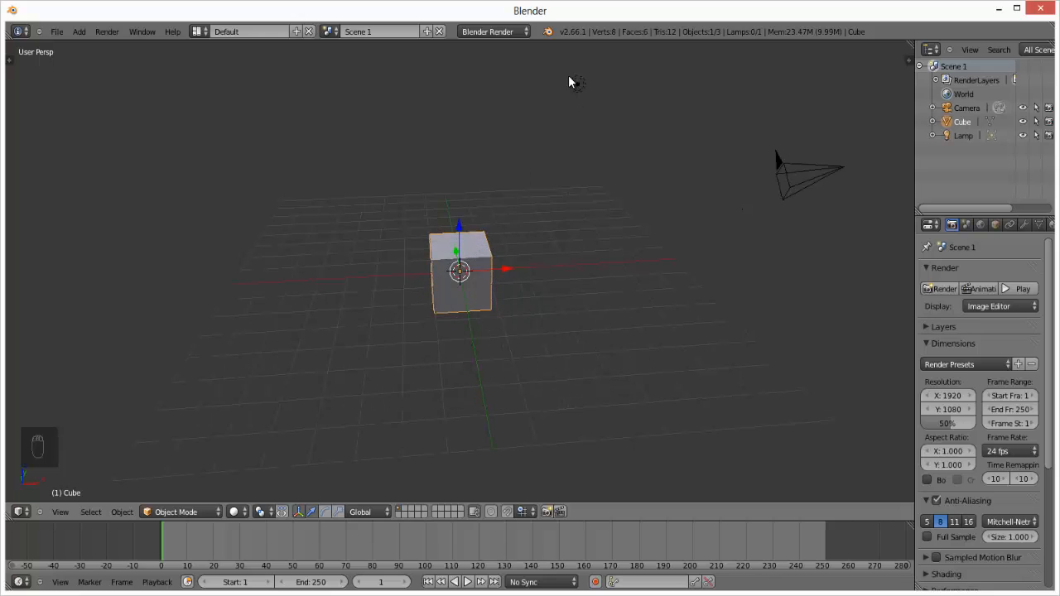
{"action": "right_click", "coordinate": [577, 86]}
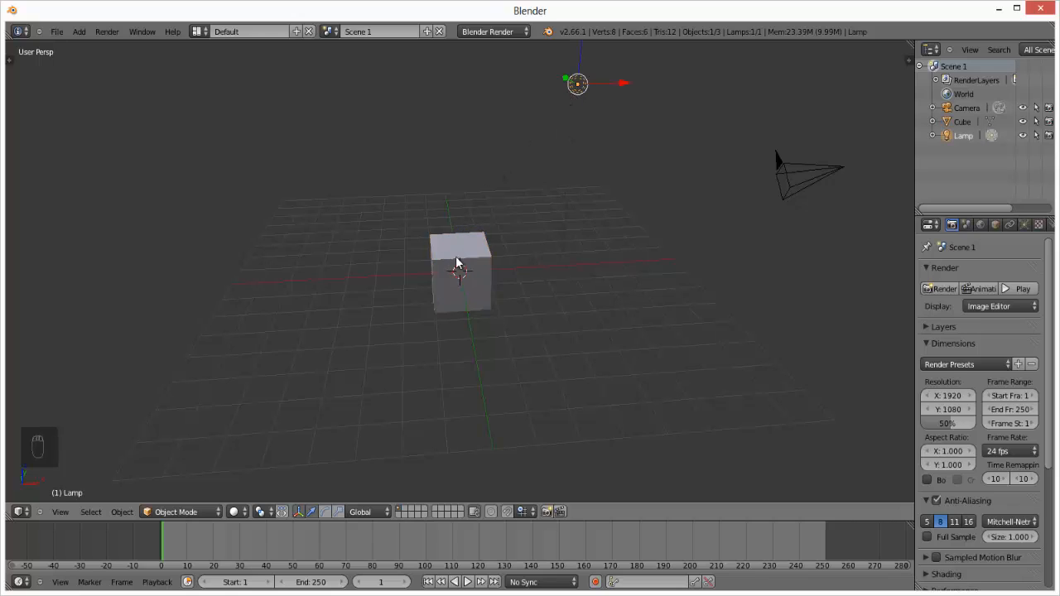
Step: Try moving the lamp along the global Y, X and Z axes one at a time, cancelling each move
{"action": "middle_click_drag", "start_coordinate": [462, 295], "coordinate": [398, 291]}
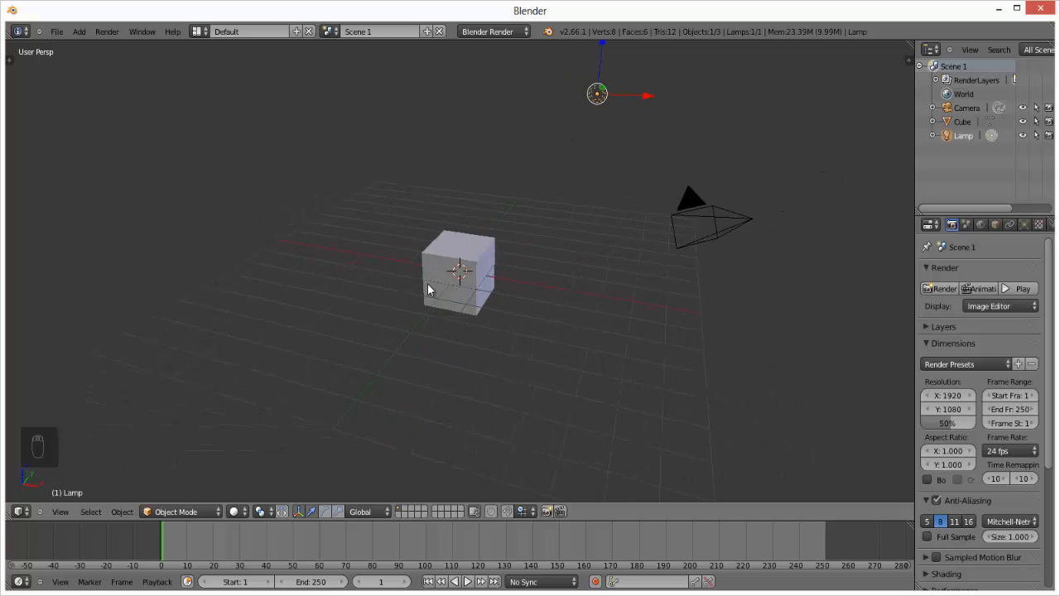
{"action": "middle_click_drag", "start_coordinate": [440, 274], "coordinate": [474, 288]}
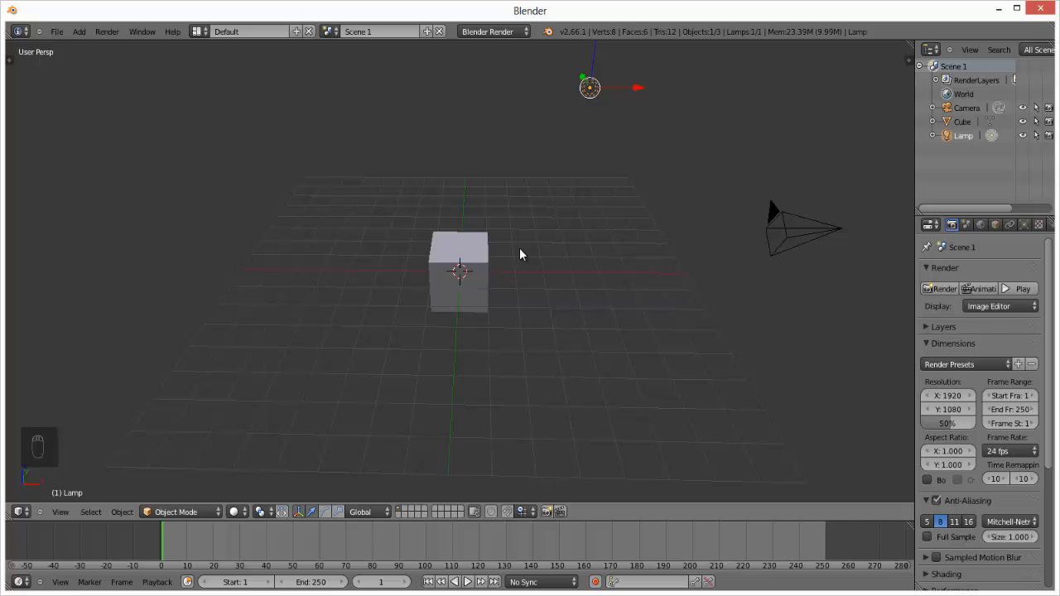
{"action": "scroll", "coordinate": [458, 265], "scroll_direction": "down", "scroll_amount": 2}
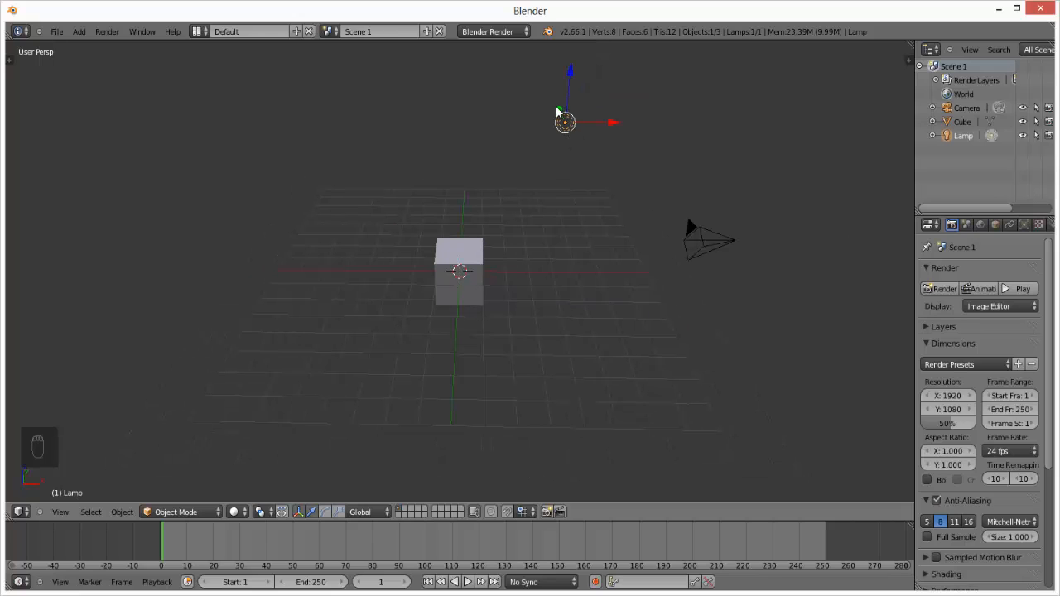
{"action": "left_click_drag", "start_coordinate": [559, 112], "coordinate": [565, 126]}
{"action": "middle_click_drag", "start_coordinate": [557, 175], "coordinate": [593, 286]}
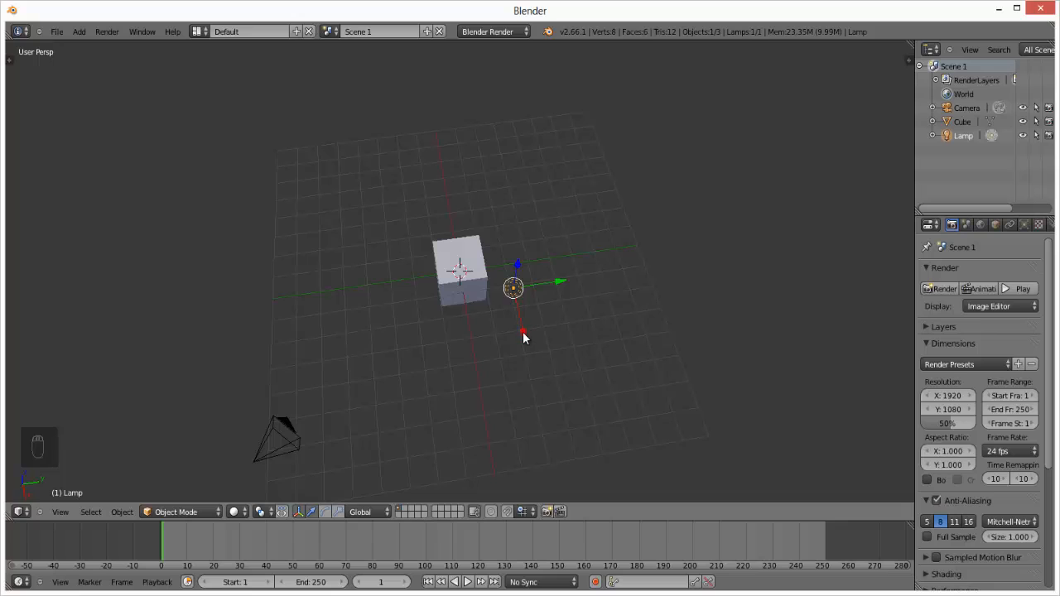
{"action": "left_click_drag", "start_coordinate": [522, 332], "coordinate": [499, 241]}
{"action": "right_click", "coordinate": [499, 241]}
{"action": "left_click_drag", "start_coordinate": [561, 282], "coordinate": [603, 278]}
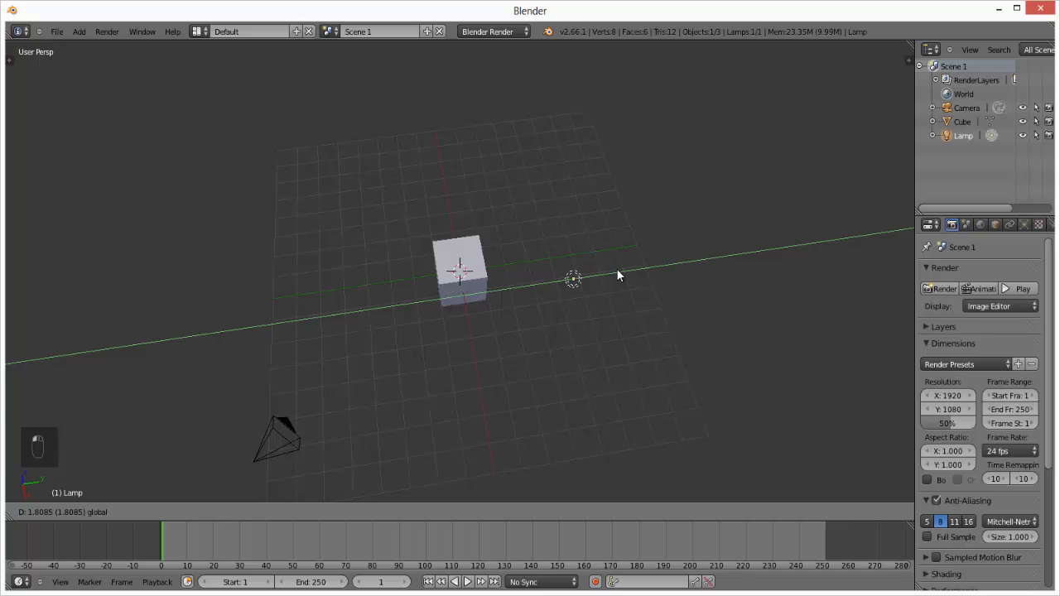
{"action": "right_click", "coordinate": [617, 275]}
{"action": "key", "text": "g"}
{"action": "key", "text": "z"}
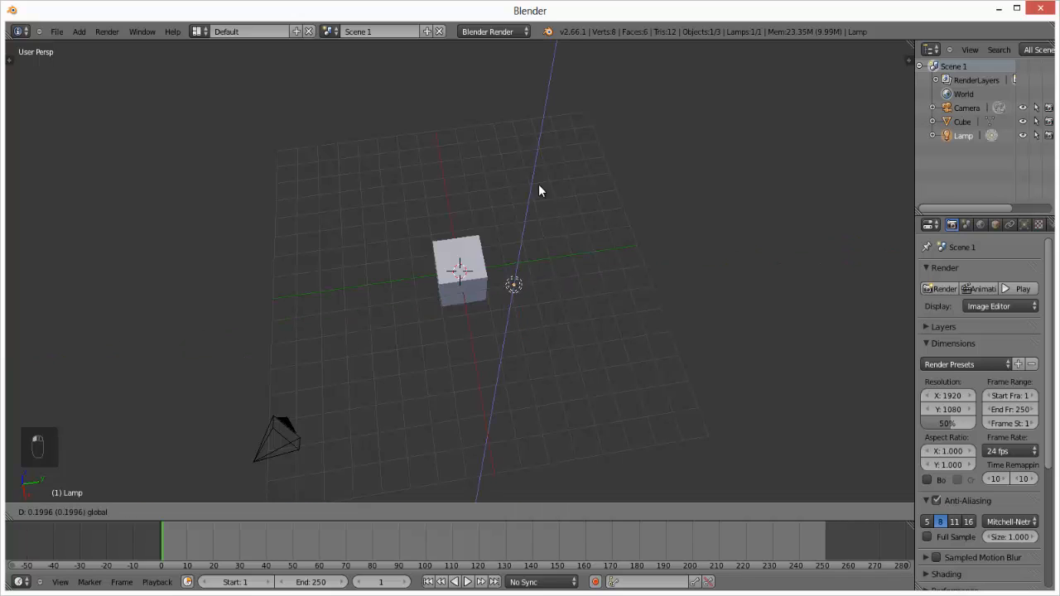
{"action": "right_click", "coordinate": [539, 188]}
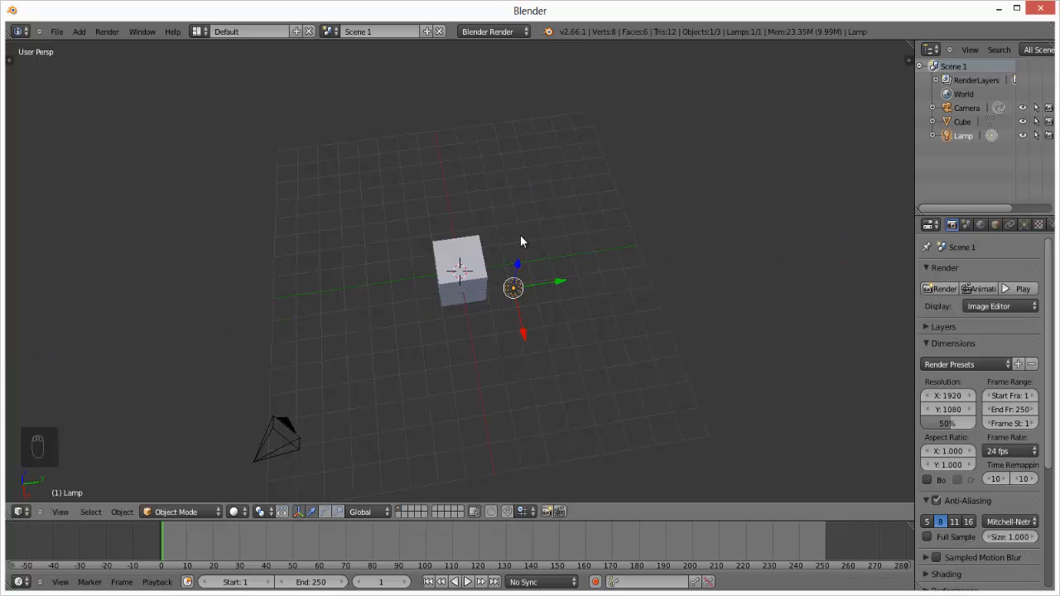
Step: Select the cube again instead of the lamp
{"action": "middle_click_drag", "start_coordinate": [521, 237], "coordinate": [500, 286]}
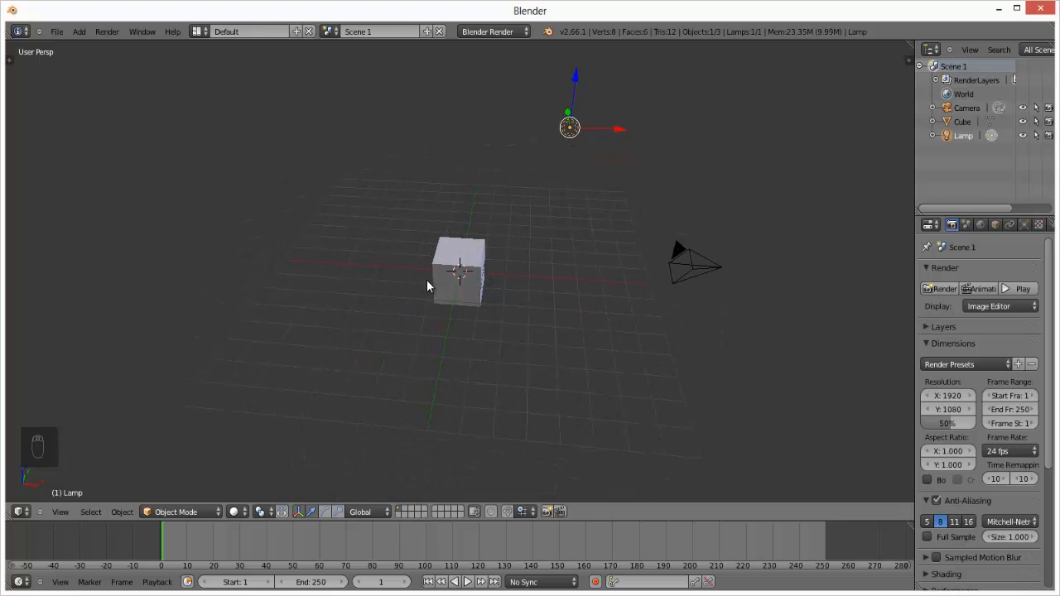
{"action": "middle_click_drag", "start_coordinate": [428, 282], "coordinate": [475, 280]}
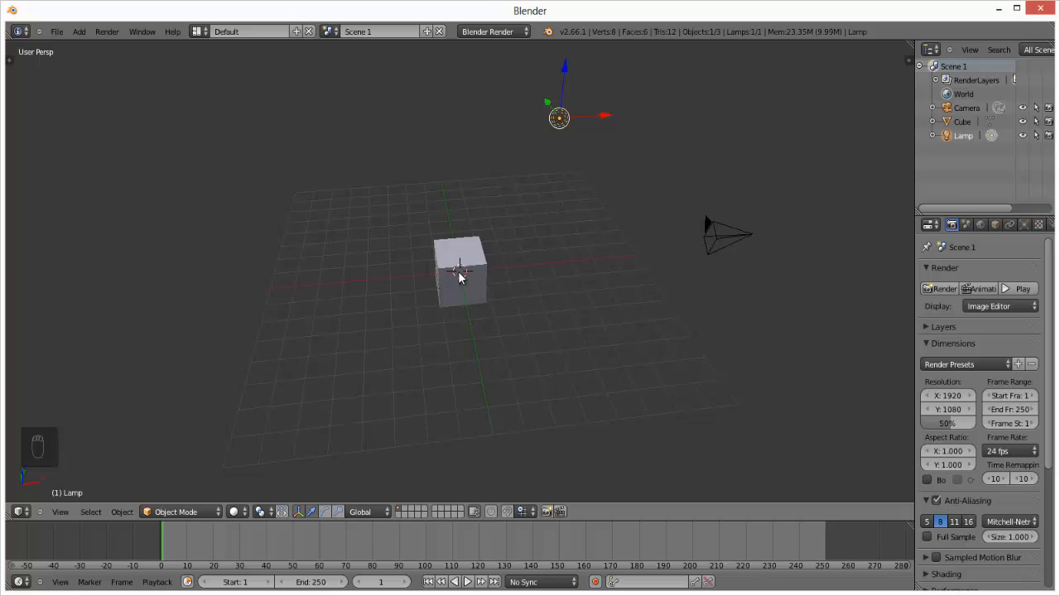
{"action": "middle_click_drag", "start_coordinate": [460, 276], "coordinate": [435, 269]}
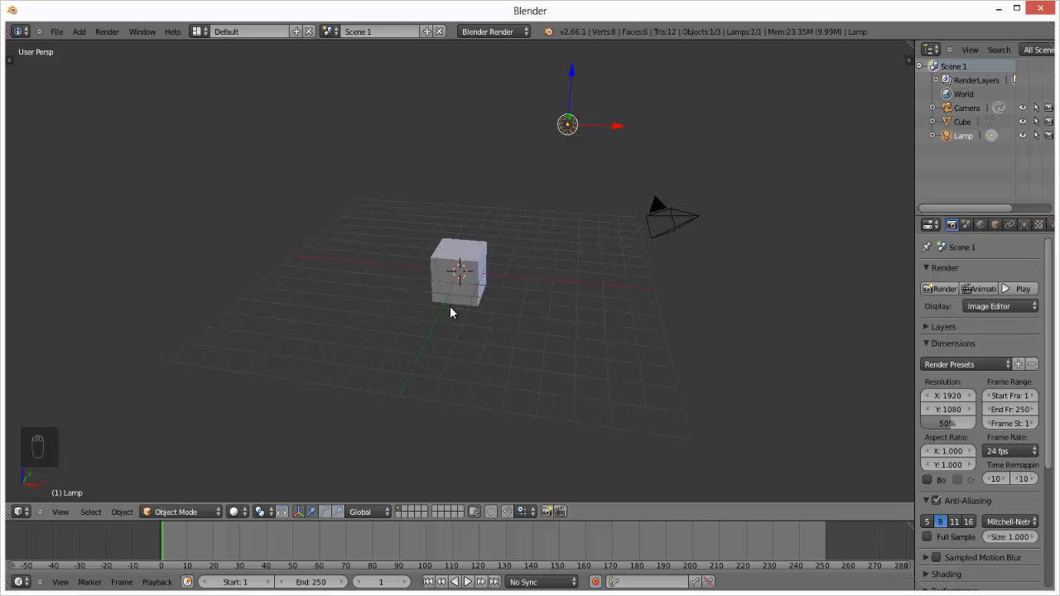
{"action": "scroll", "coordinate": [449, 307], "scroll_direction": "up", "scroll_amount": 3}
{"action": "scroll", "coordinate": [450, 307], "scroll_direction": "down", "scroll_amount": 5}
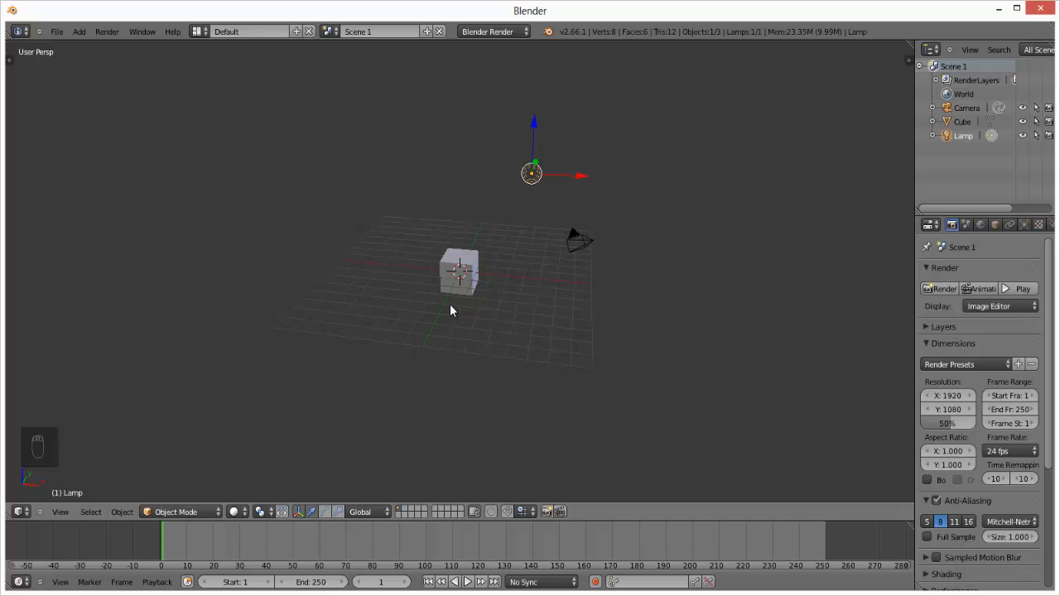
{"action": "scroll", "coordinate": [450, 310], "scroll_direction": "up", "scroll_amount": 2}
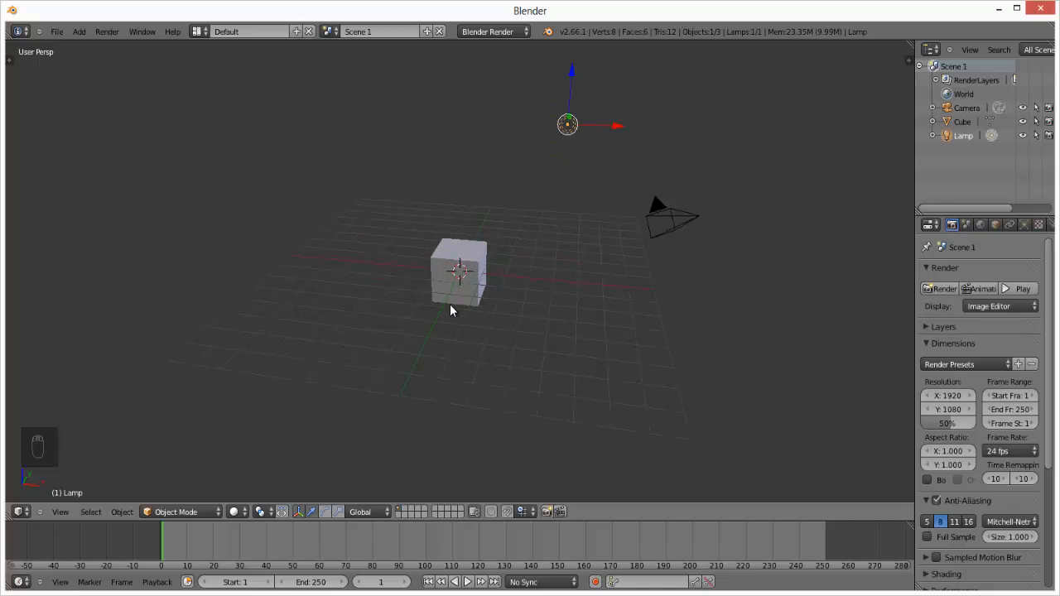
{"action": "right_click", "coordinate": [479, 258]}
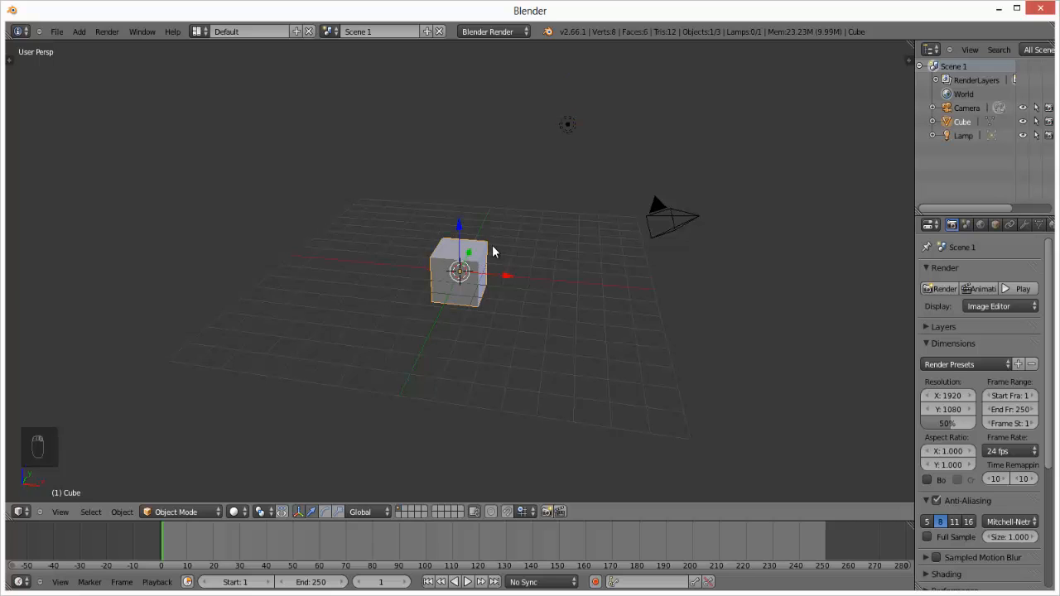
Step: Try moving the cube along the global Z axis and along the global X axis, cancelling both moves
{"action": "middle_click_drag", "start_coordinate": [531, 351], "coordinate": [445, 348]}
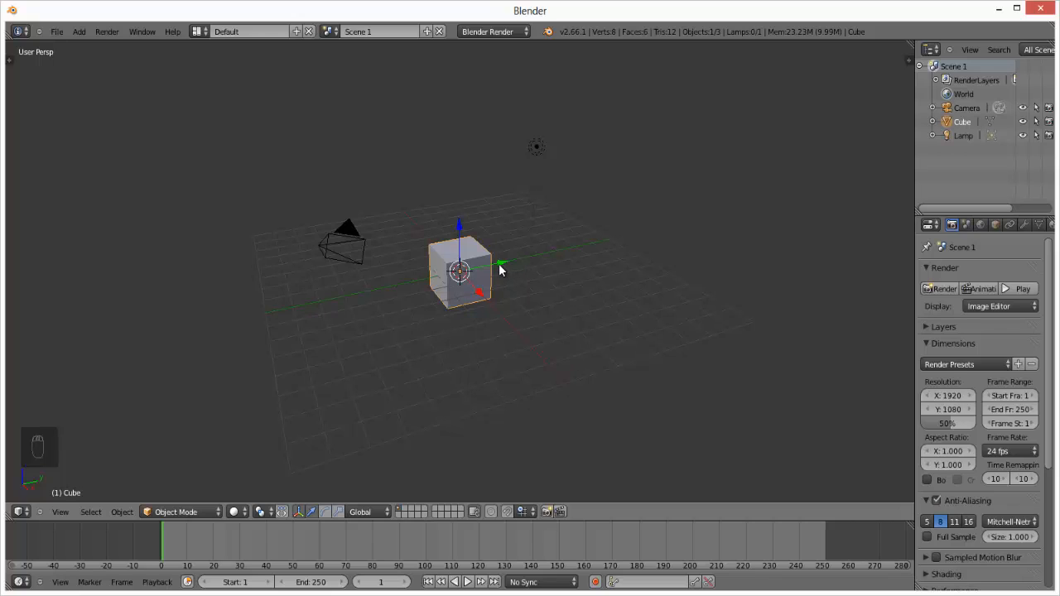
{"action": "left_click", "coordinate": [460, 228]}
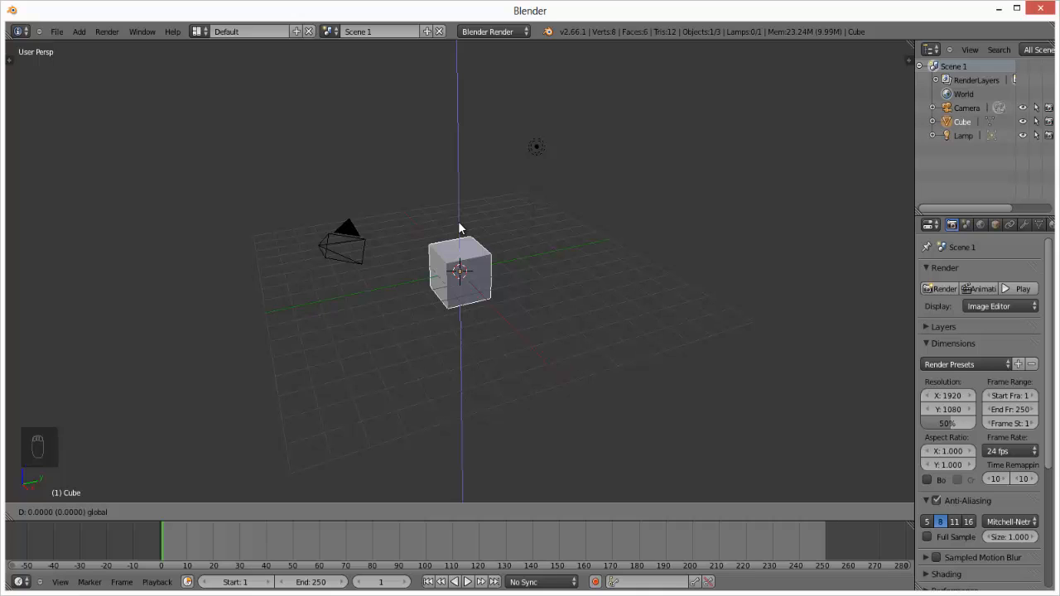
{"action": "left_click_drag", "start_coordinate": [460, 226], "coordinate": [469, 172]}
{"action": "right_click", "coordinate": [468, 173]}
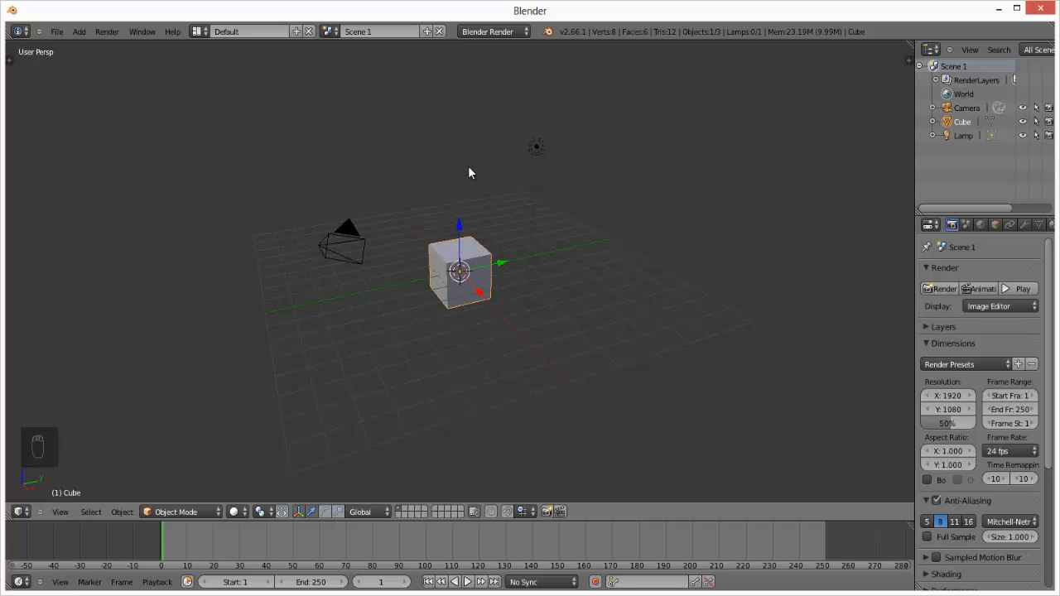
{"action": "middle_click_drag", "start_coordinate": [497, 347], "coordinate": [512, 277]}
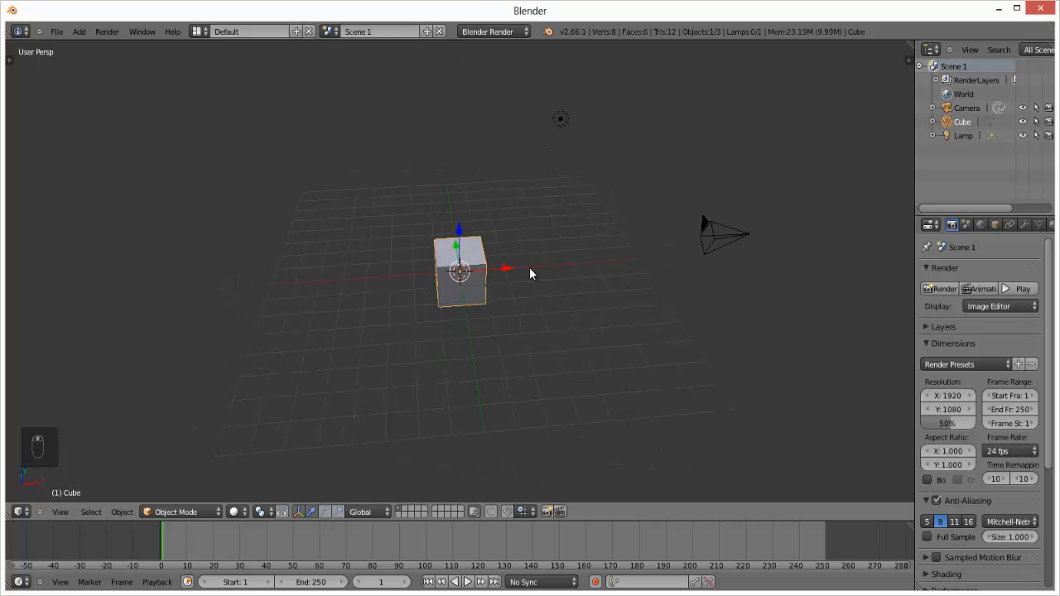
{"action": "mouse_move", "coordinate": [508, 268]}
{"action": "left_mouse_down"}
{"action": "mouse_move", "coordinate": [544, 271]}
{"action": "mouse_move", "coordinate": [514, 277]}
{"action": "left_mouse_up"}
{"action": "right_click", "coordinate": [515, 276]}
Step: Try moving the cube along the global Y axis, cancelling the move
{"action": "middle_click_drag", "start_coordinate": [474, 318], "coordinate": [497, 286]}
{"action": "left_click_drag", "start_coordinate": [503, 274], "coordinate": [541, 293]}
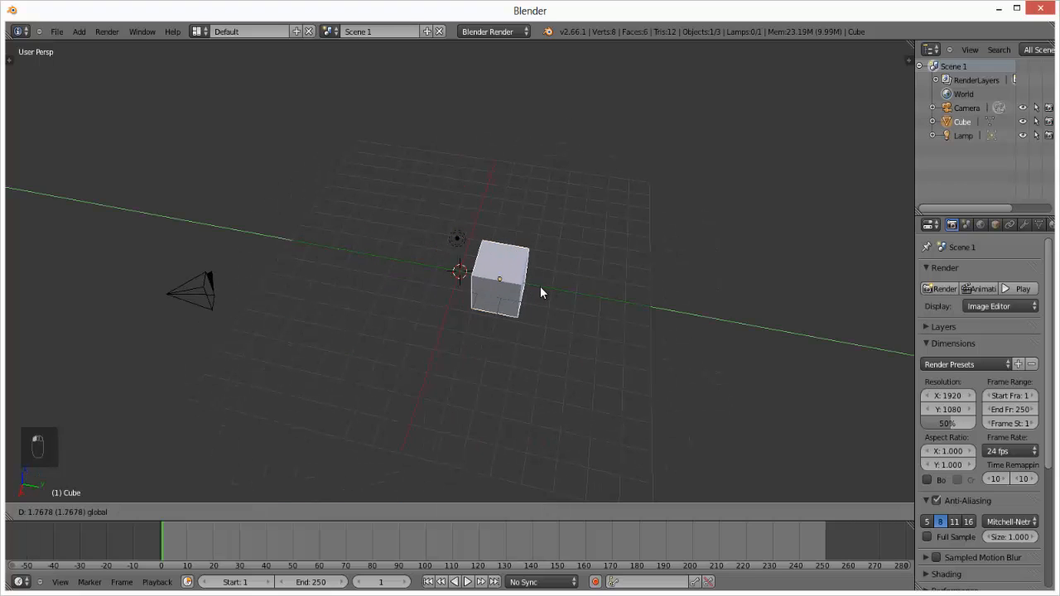
{"action": "right_click", "coordinate": [540, 287]}
Step: Select the camera and view the scene through it
{"action": "middle_click_drag", "start_coordinate": [466, 279], "coordinate": [598, 239]}
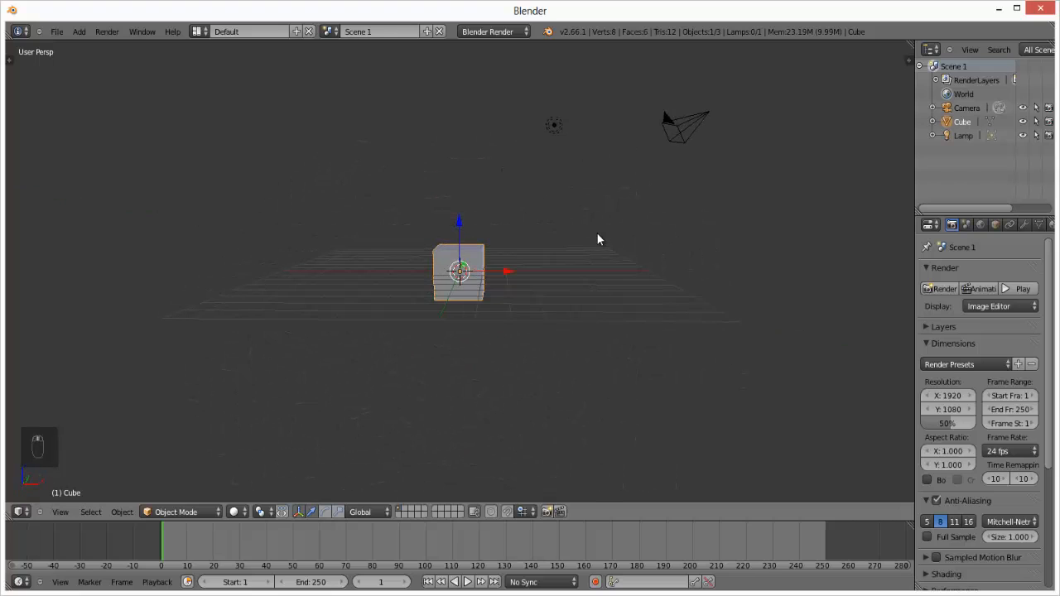
{"action": "middle_click_drag", "start_coordinate": [472, 244], "coordinate": [450, 296]}
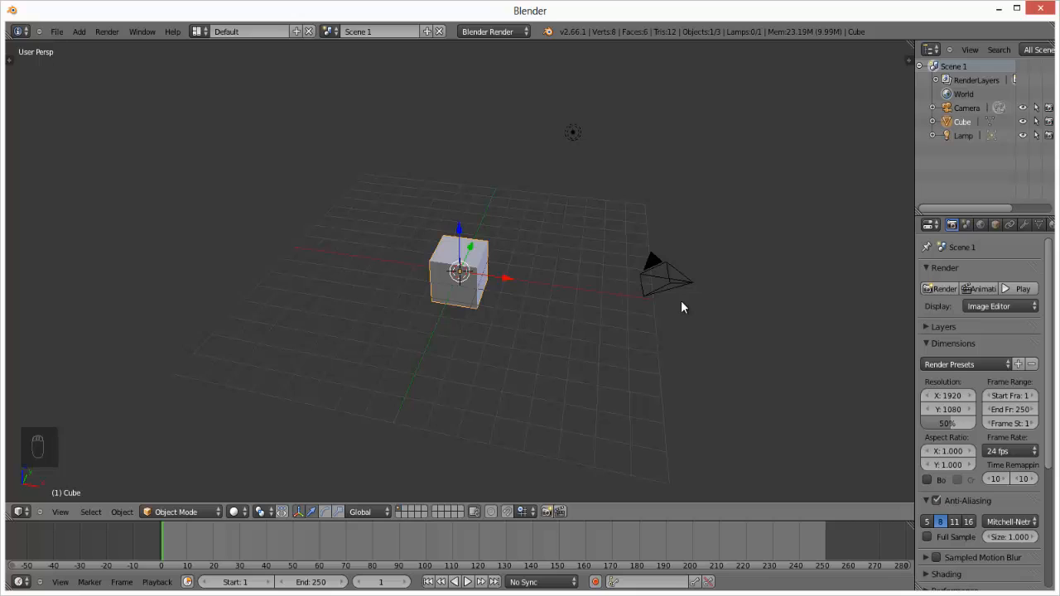
{"action": "right_click", "coordinate": [677, 283]}
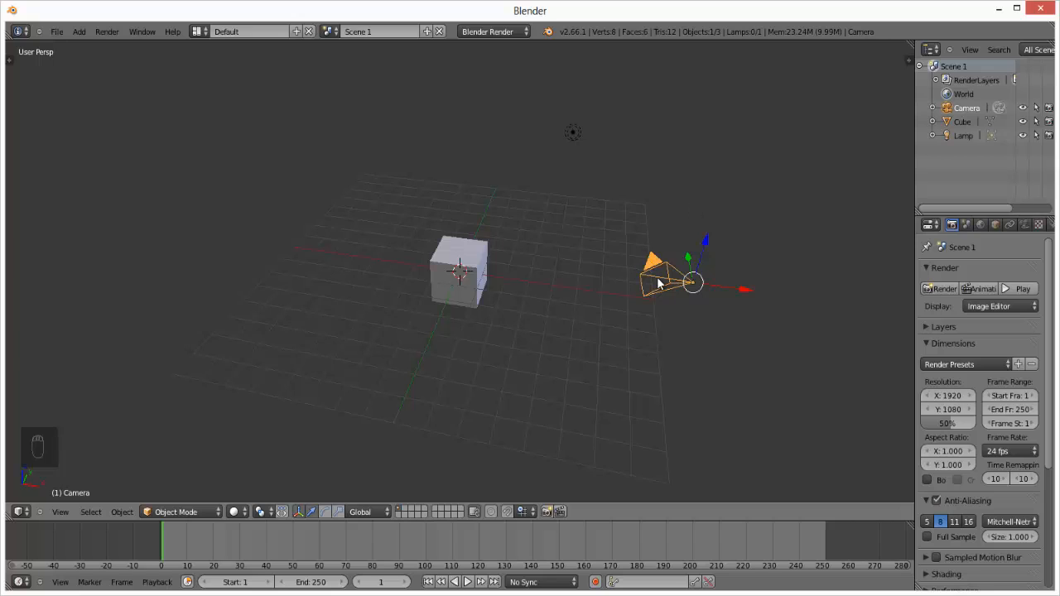
{"action": "key", "text": "KP_0"}
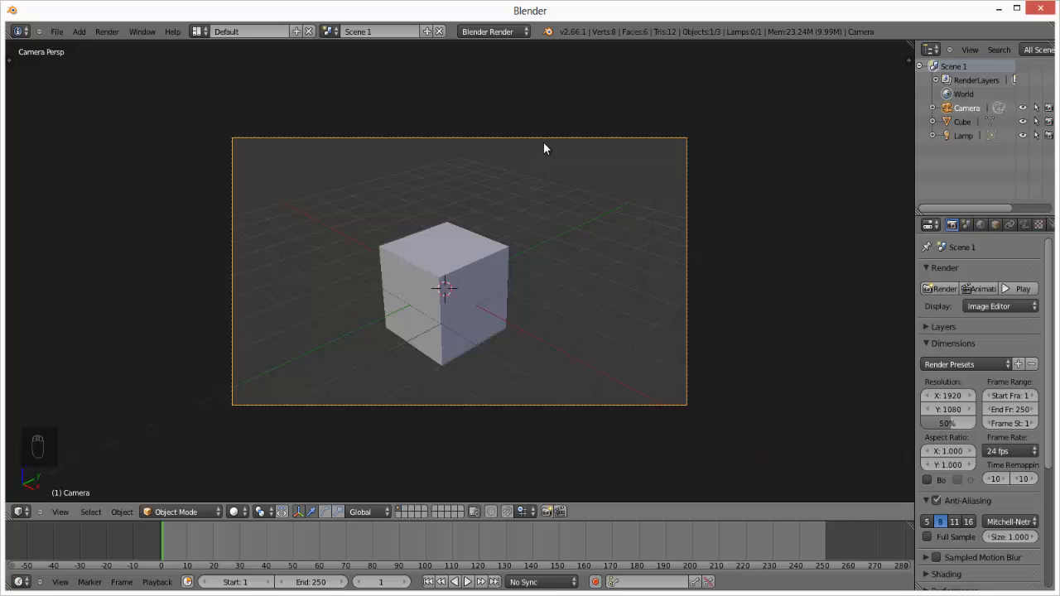
Step: Try moving the camera freely while looking through it, cancel the move and return to the user perspective view
{"action": "key", "text": "g"}
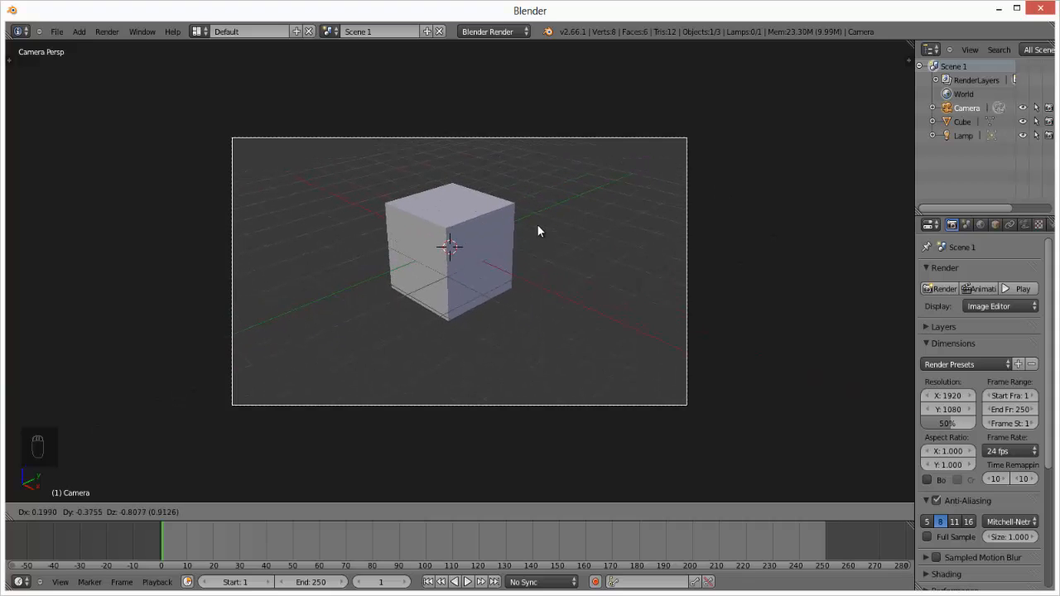
{"action": "key", "text": "Escape"}
{"action": "scroll", "coordinate": [538, 227], "scroll_direction": "down", "scroll_amount": 5}
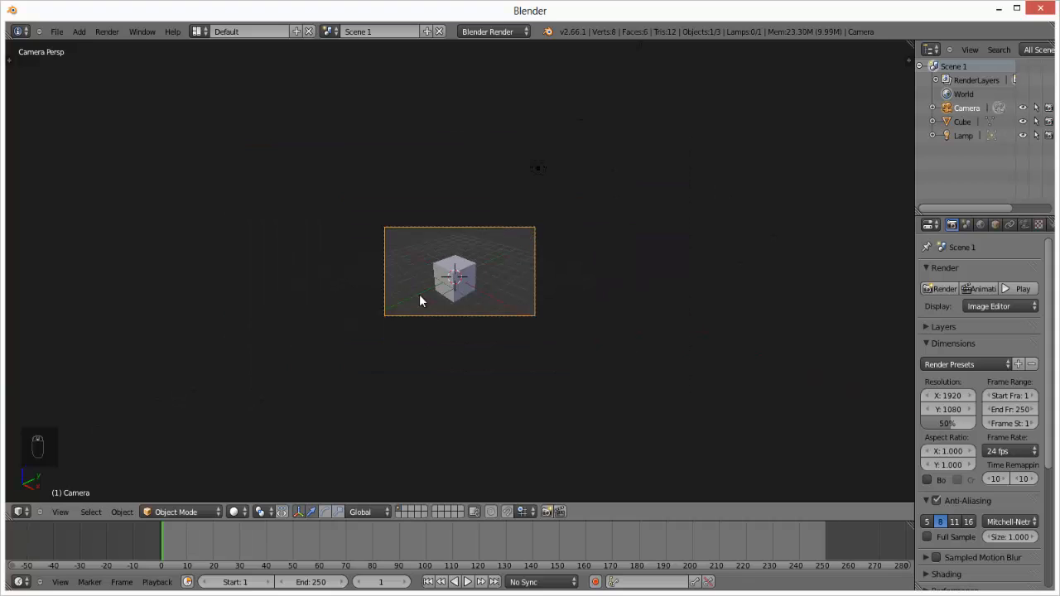
{"action": "middle_click_drag", "start_coordinate": [419, 295], "coordinate": [482, 277]}
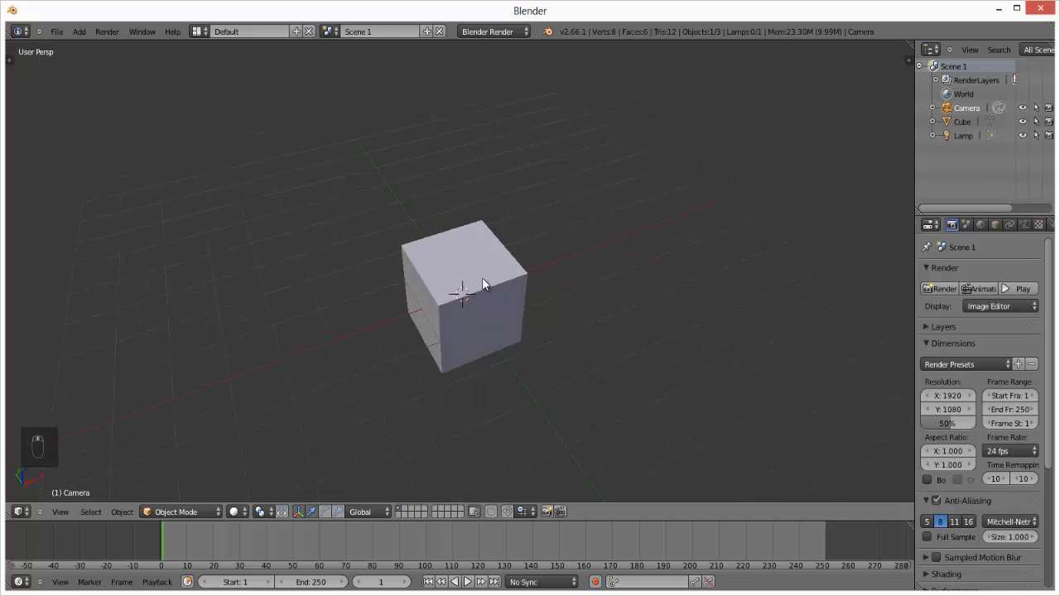
Step: Select the cube and try moving it freely without an axis constraint twice, cancelling both moves
{"action": "right_click", "coordinate": [483, 283]}
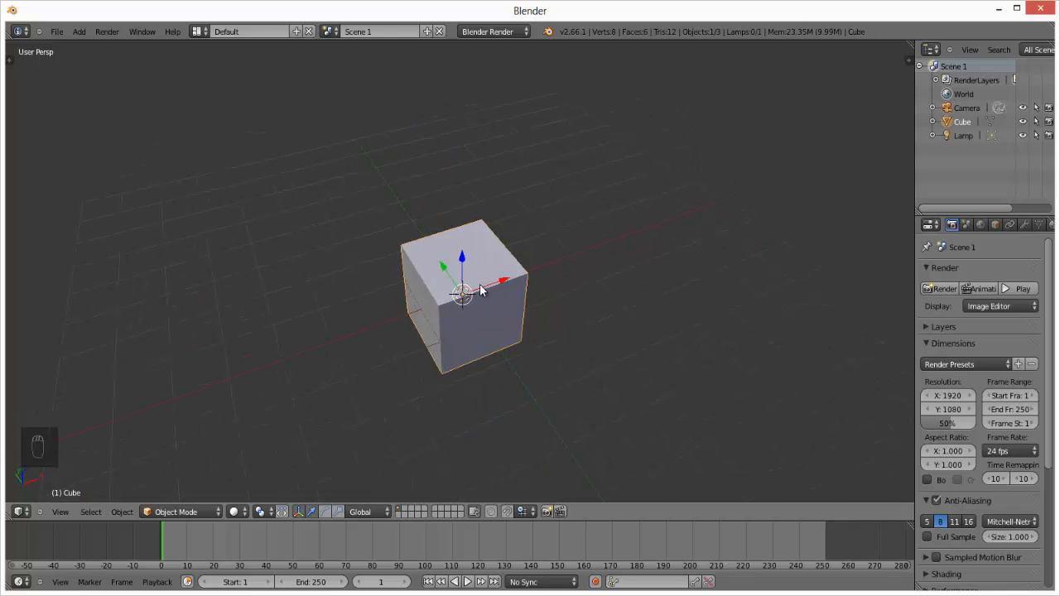
{"action": "left_click_drag", "start_coordinate": [469, 287], "coordinate": [523, 224]}
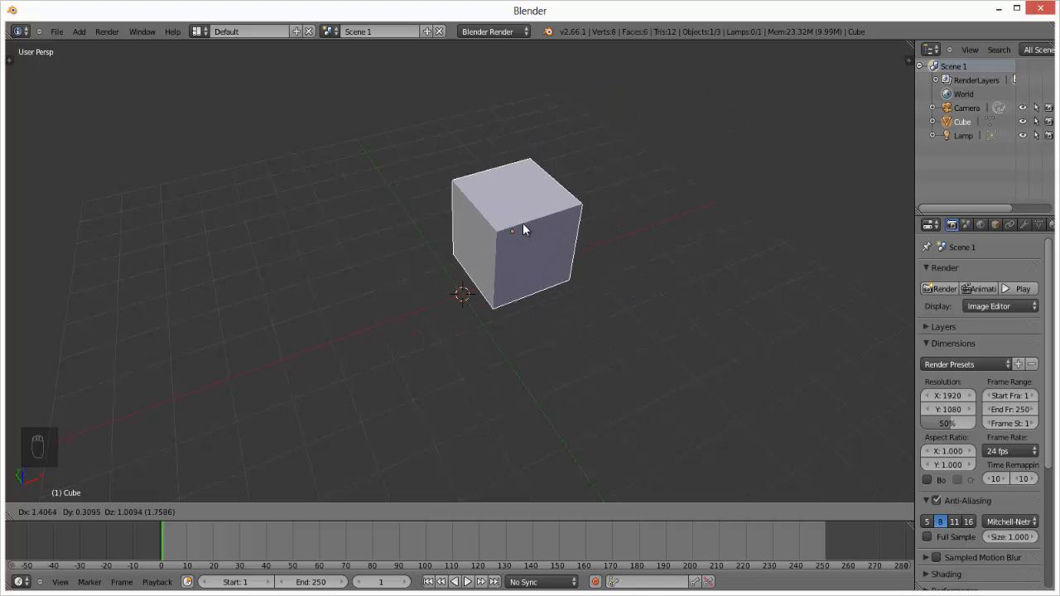
{"action": "right_click", "coordinate": [523, 223]}
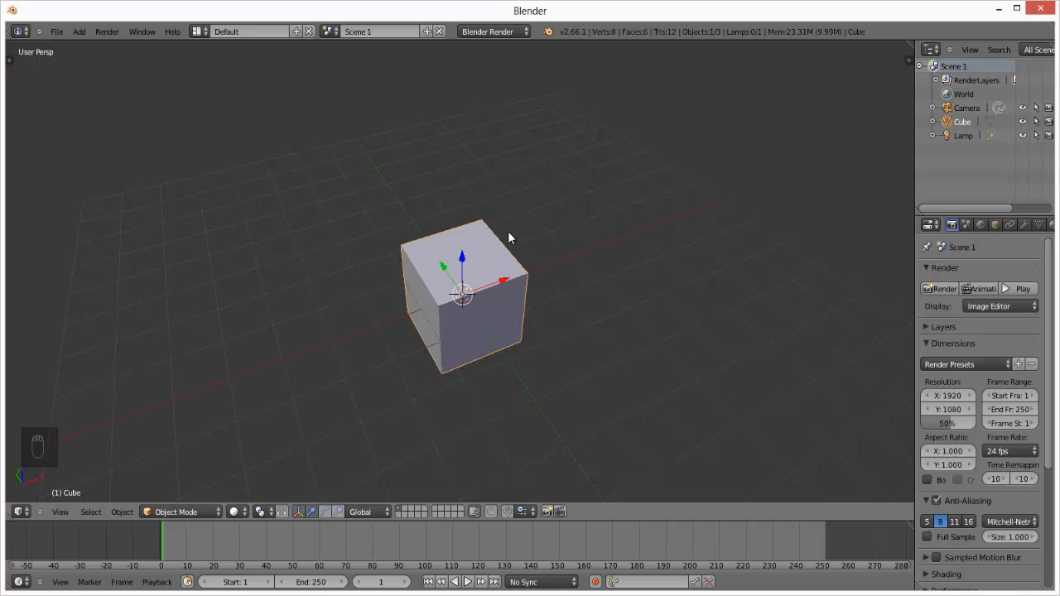
{"action": "key", "text": "g"}
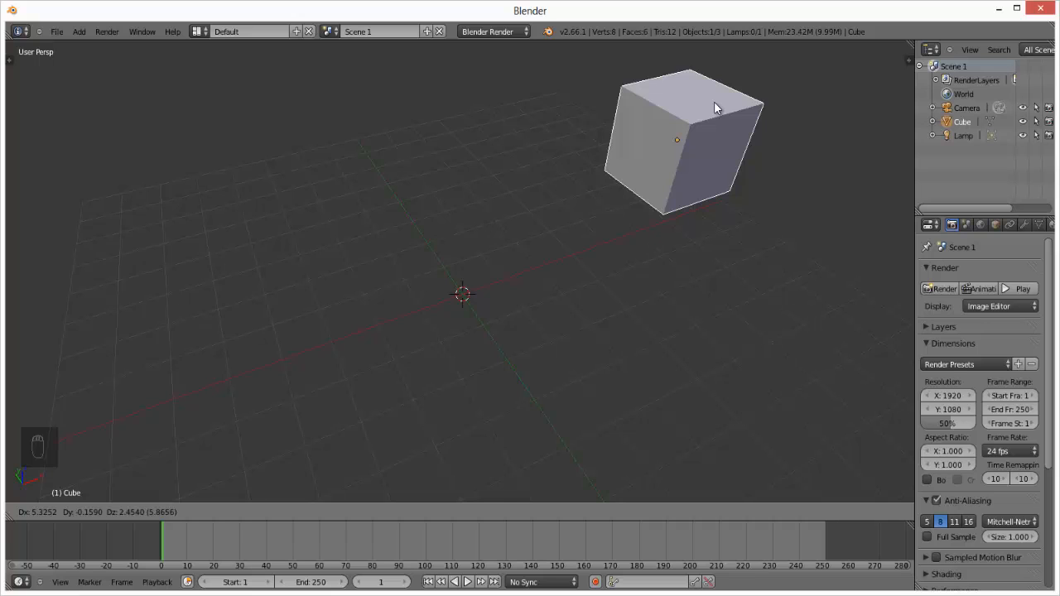
{"action": "right_click", "coordinate": [714, 106]}
Step: Try moving the cube freely away from the centre of the grid, and undo the move
{"action": "key", "text": "g"}
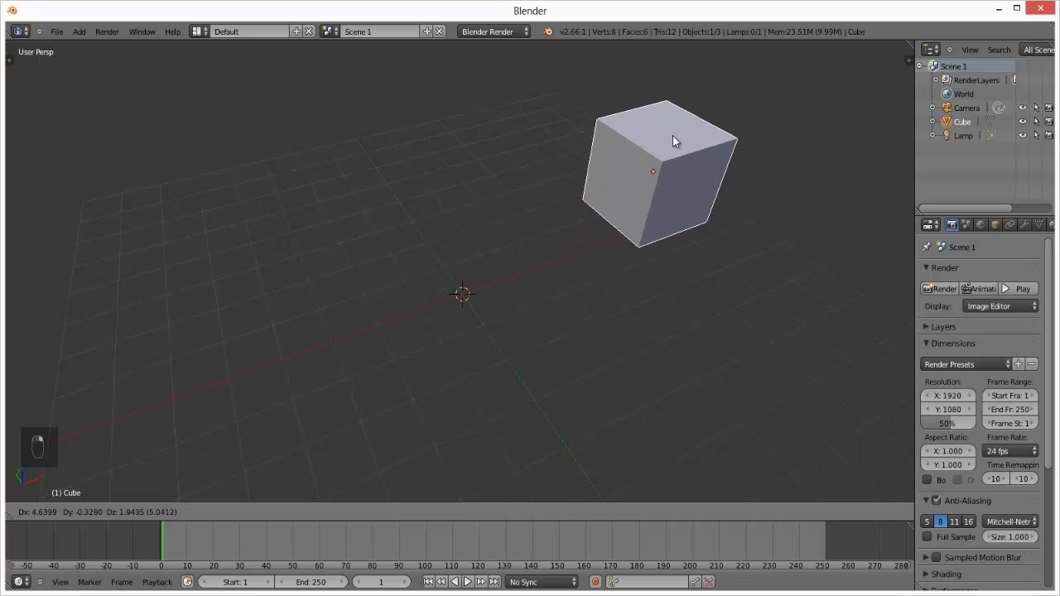
{"action": "left_click", "coordinate": [711, 108]}
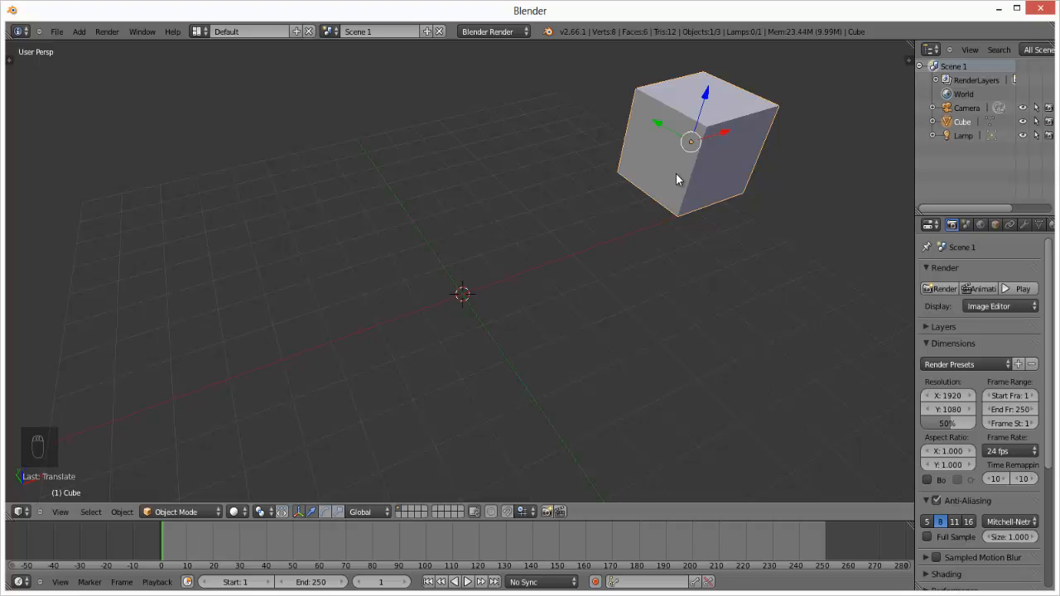
{"action": "middle_click_drag", "start_coordinate": [698, 224], "coordinate": [608, 203]}
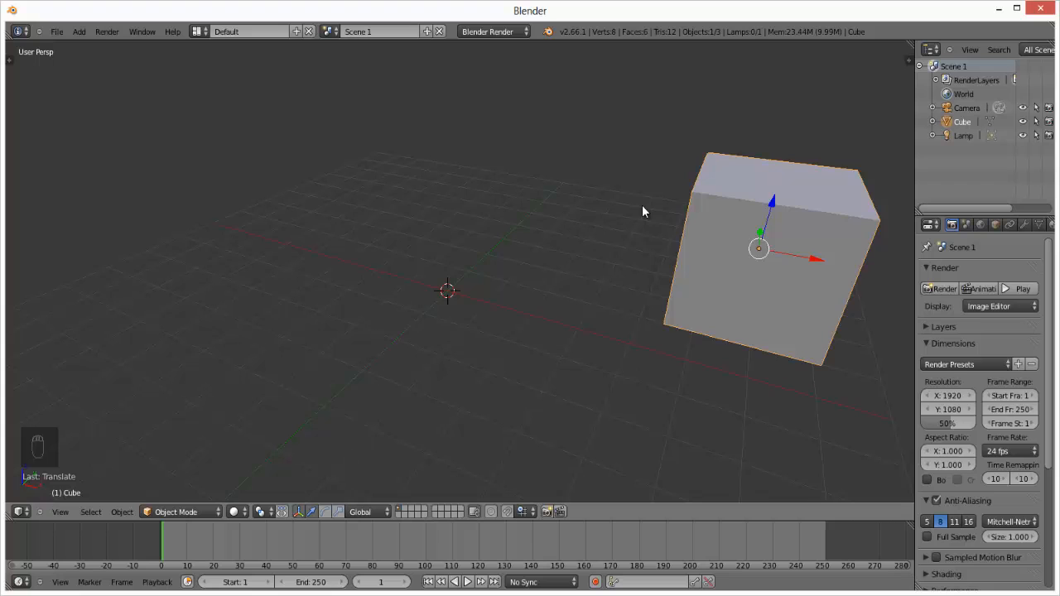
{"action": "key", "text": "ctrl+z"}
Step: Try scaling the cube uniformly on all axes, cancelling the scale
{"action": "middle_click_drag", "start_coordinate": [398, 269], "coordinate": [407, 307]}
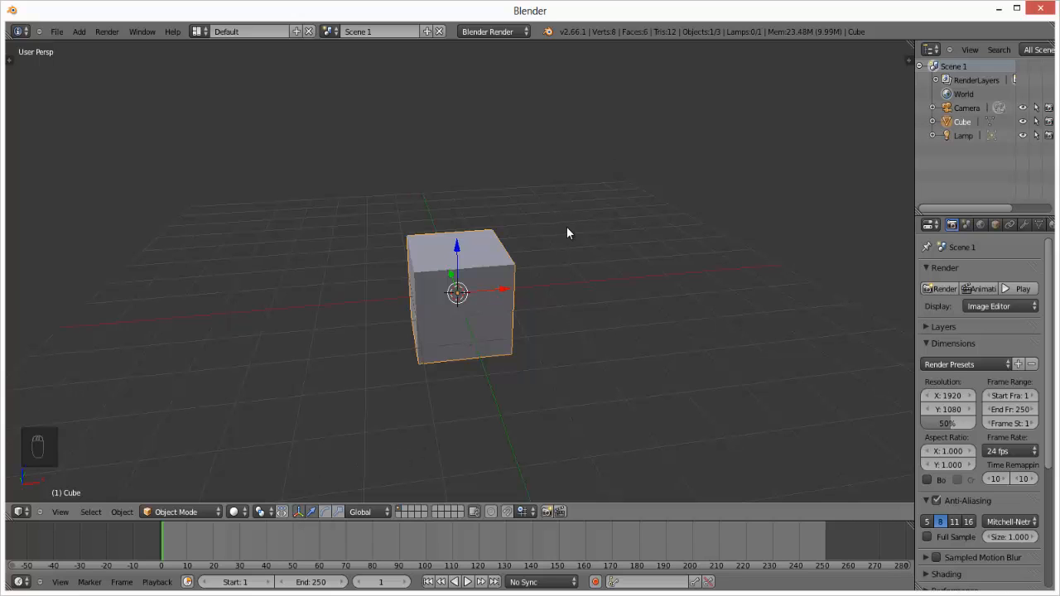
{"action": "key", "text": "s"}
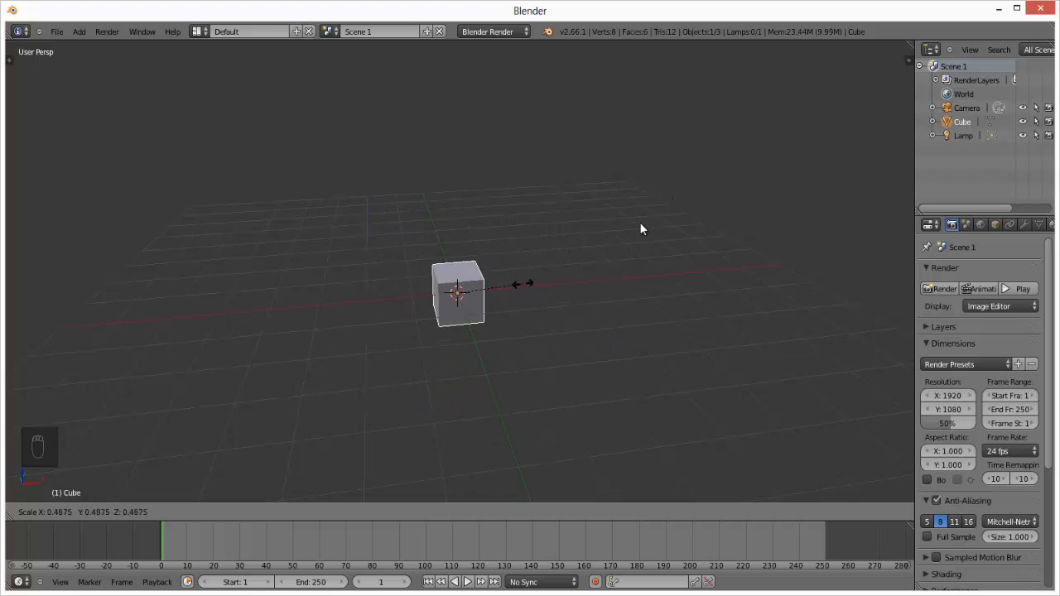
{"action": "right_click", "coordinate": [720, 160]}
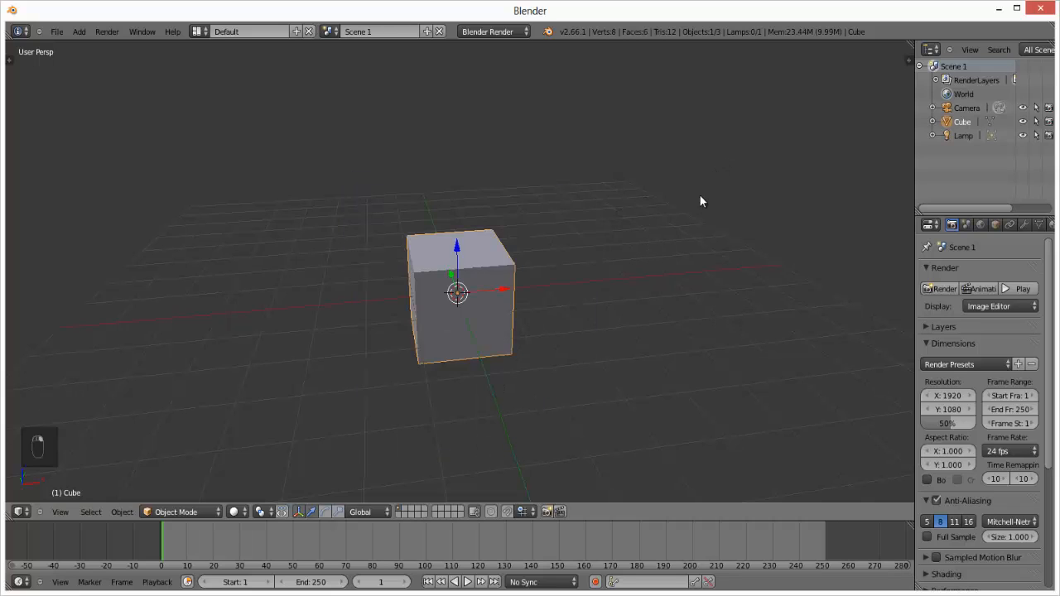
Step: Try scaling the cube along the global X, Y and Z axes one at a time, abandoning each change
{"action": "key", "text": "s"}
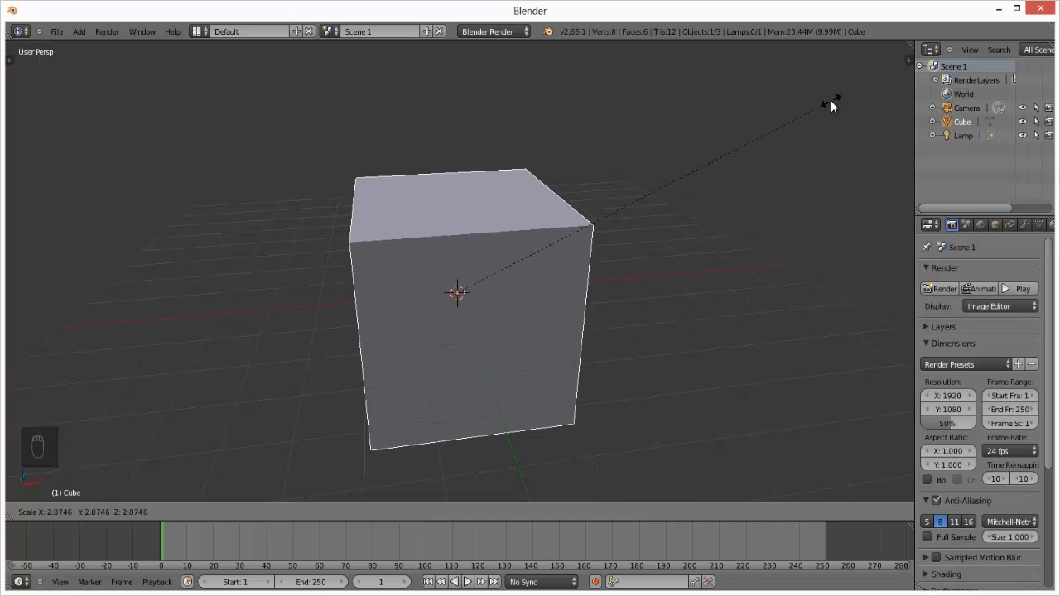
{"action": "key", "text": "x"}
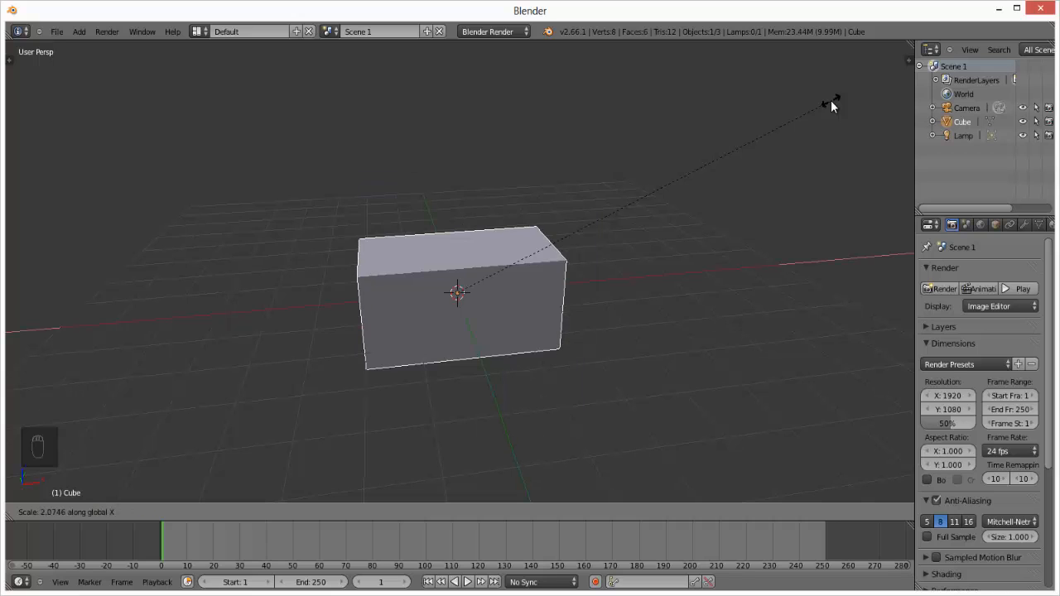
{"action": "key", "text": "Escape"}
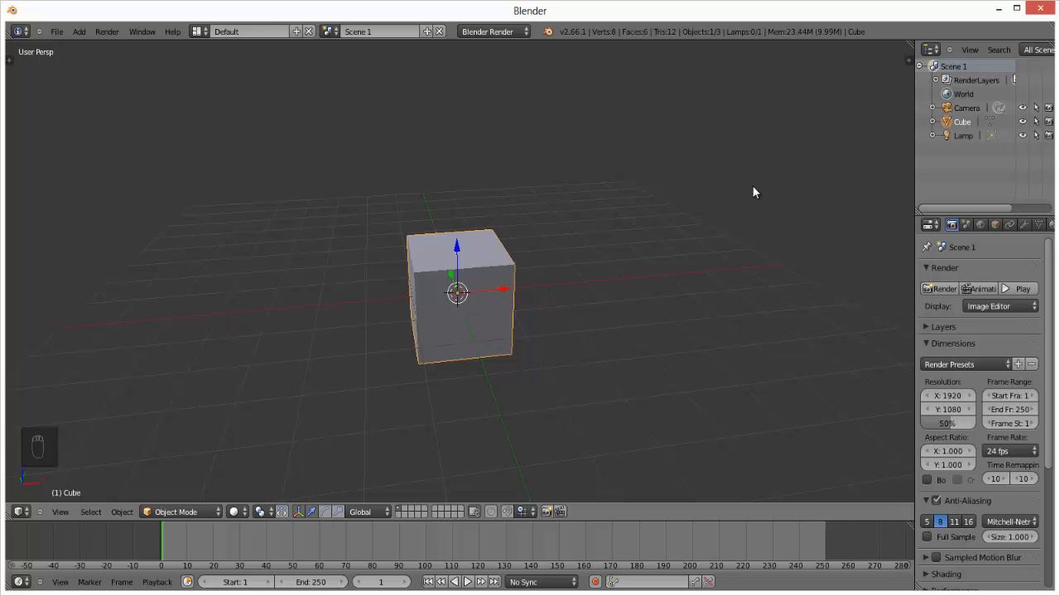
{"action": "key", "text": "s"}
{"action": "key", "text": "y"}
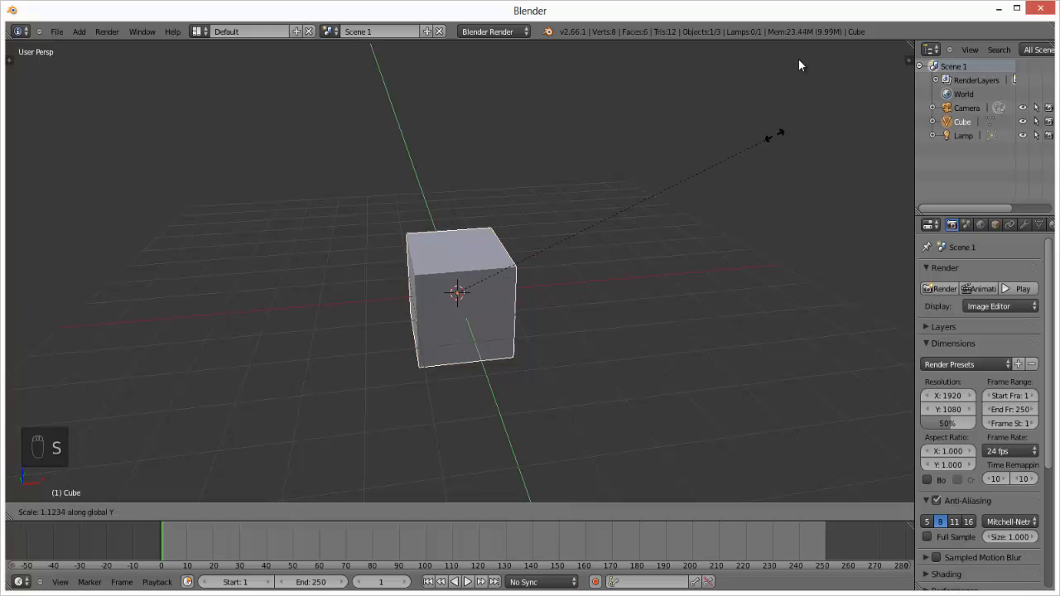
{"action": "left_click", "coordinate": [795, 63]}
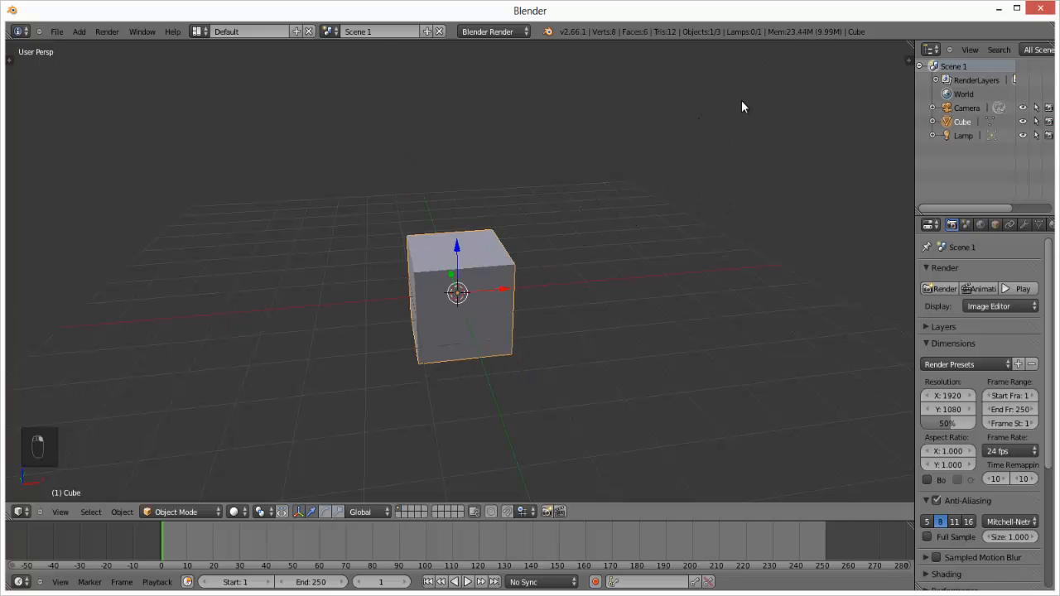
{"action": "key", "text": "s"}
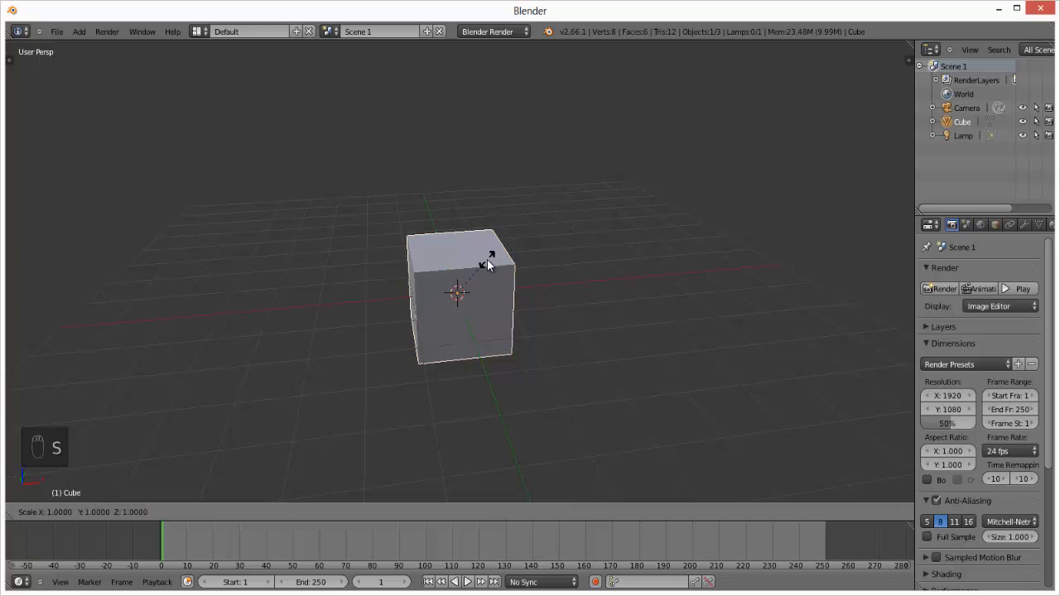
{"action": "key", "text": "z"}
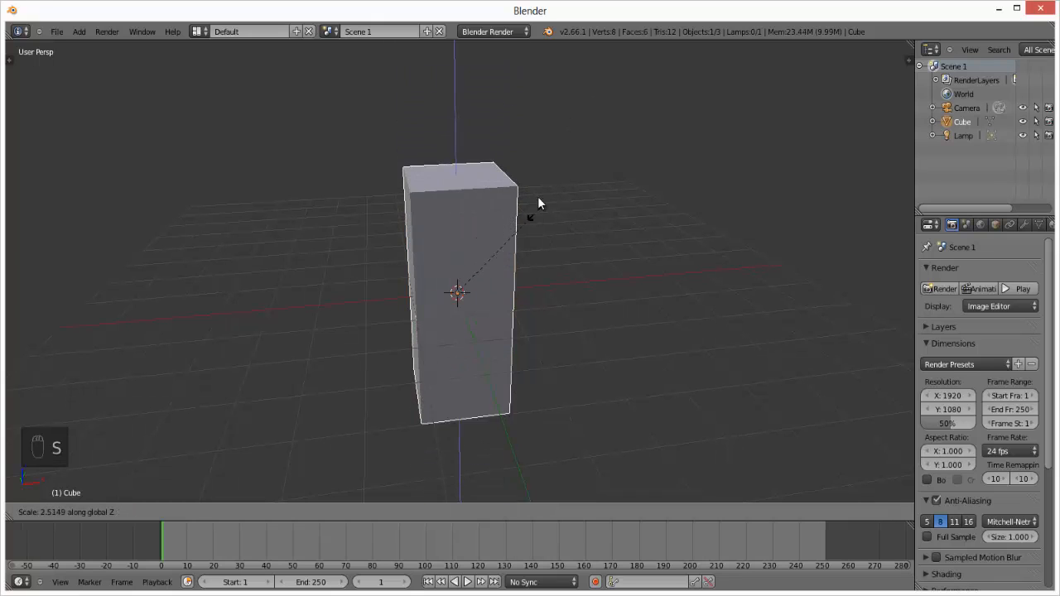
{"action": "key", "text": "Escape"}
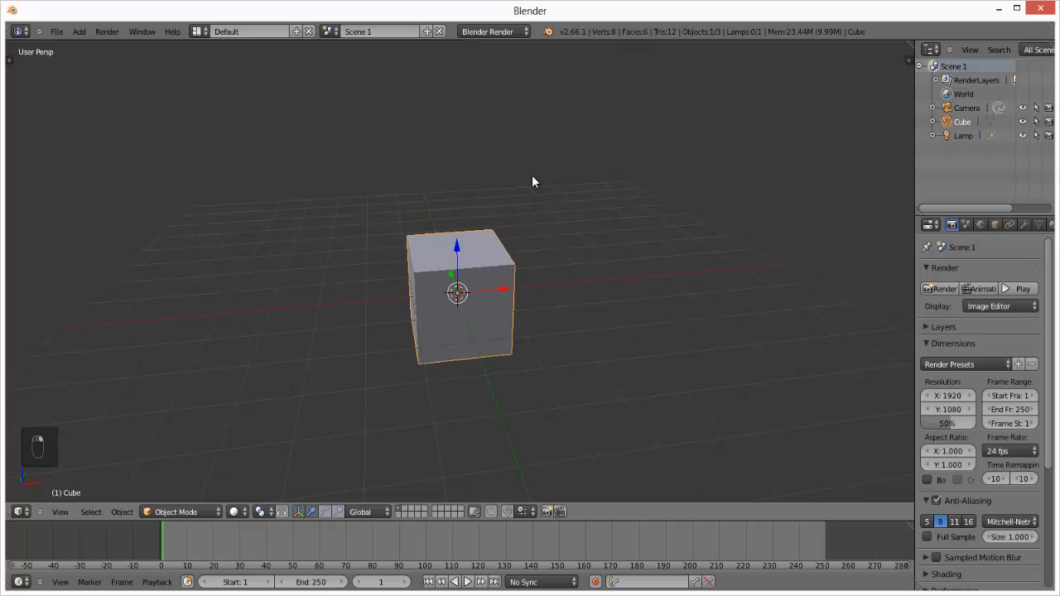
Step: Switch to the scale manipulator and try scaling the cube along its red X and green Y handles
{"action": "scroll", "coordinate": [545, 288], "scroll_direction": "down", "scroll_amount": 2}
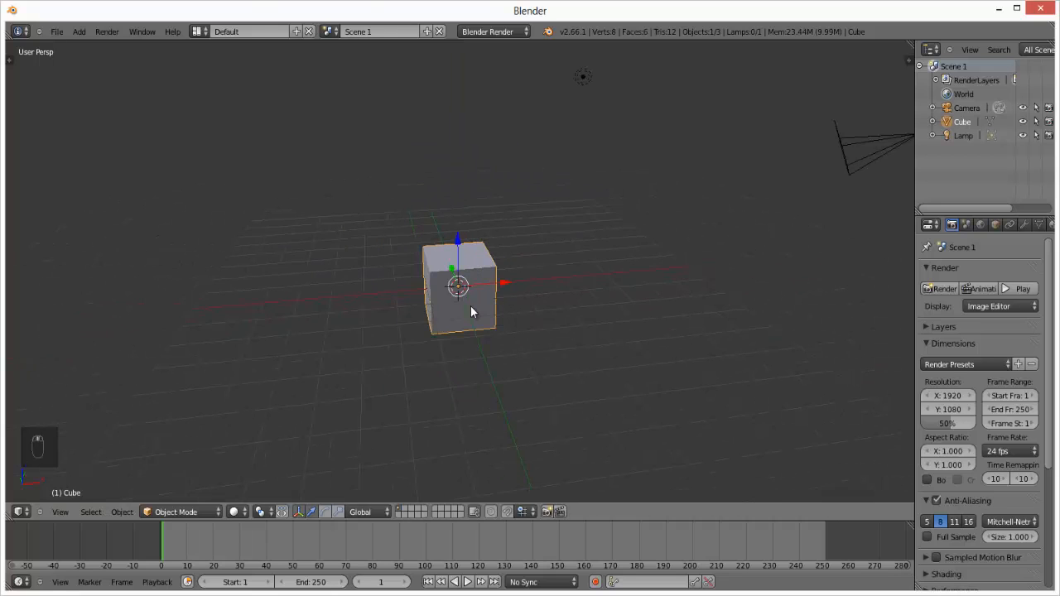
{"action": "middle_click_drag", "start_coordinate": [472, 310], "coordinate": [417, 317]}
{"action": "scroll", "coordinate": [418, 316], "scroll_direction": "up", "scroll_amount": 3}
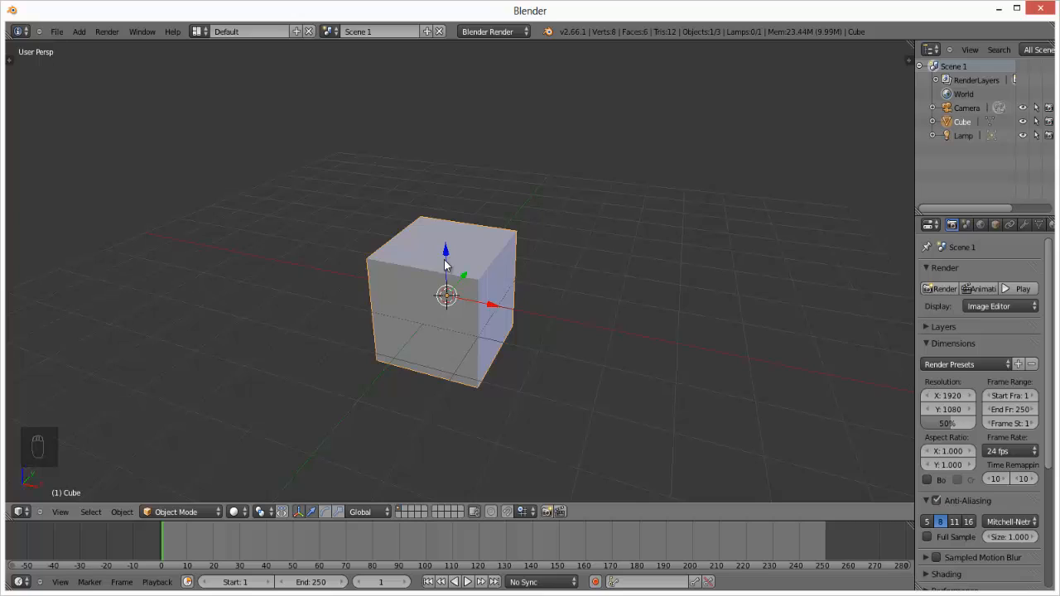
{"action": "left_click", "coordinate": [338, 513]}
{"action": "left_click_drag", "start_coordinate": [497, 308], "coordinate": [526, 351]}
{"action": "right_click", "coordinate": [526, 351]}
{"action": "mouse_move", "coordinate": [464, 273]}
{"action": "left_mouse_down"}
{"action": "mouse_move", "coordinate": [494, 250]}
{"action": "mouse_move", "coordinate": [470, 269]}
{"action": "mouse_move", "coordinate": [452, 182]}
{"action": "mouse_move", "coordinate": [448, 265]}
{"action": "left_mouse_up"}
{"action": "right_click", "coordinate": [470, 269]}
{"action": "right_click", "coordinate": [448, 265]}
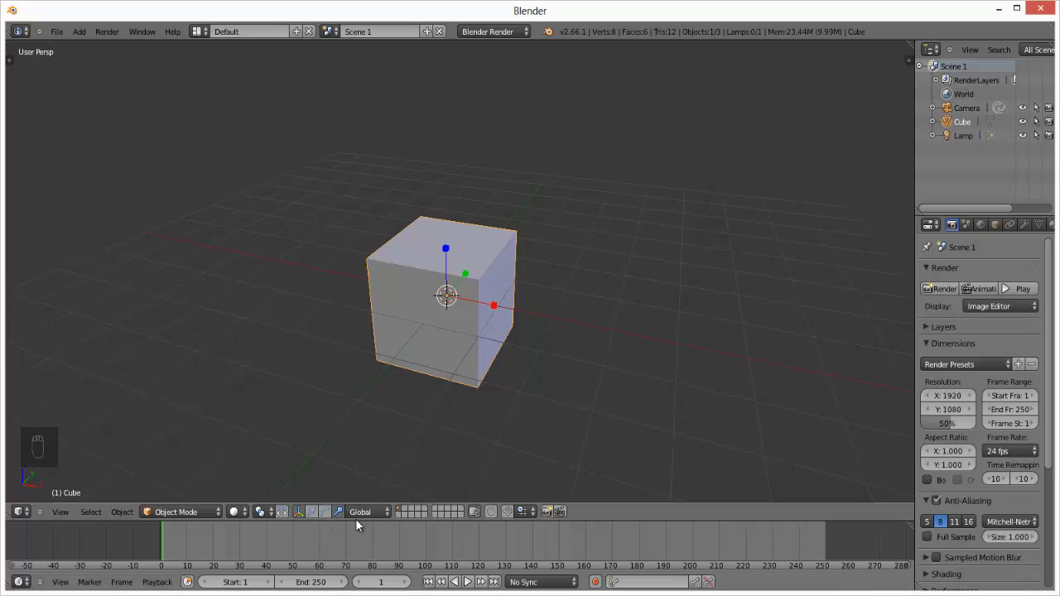
Step: Switch to the rotate manipulator and try rotating the cube with it
{"action": "scroll", "coordinate": [425, 327], "scroll_direction": "down", "scroll_amount": 2}
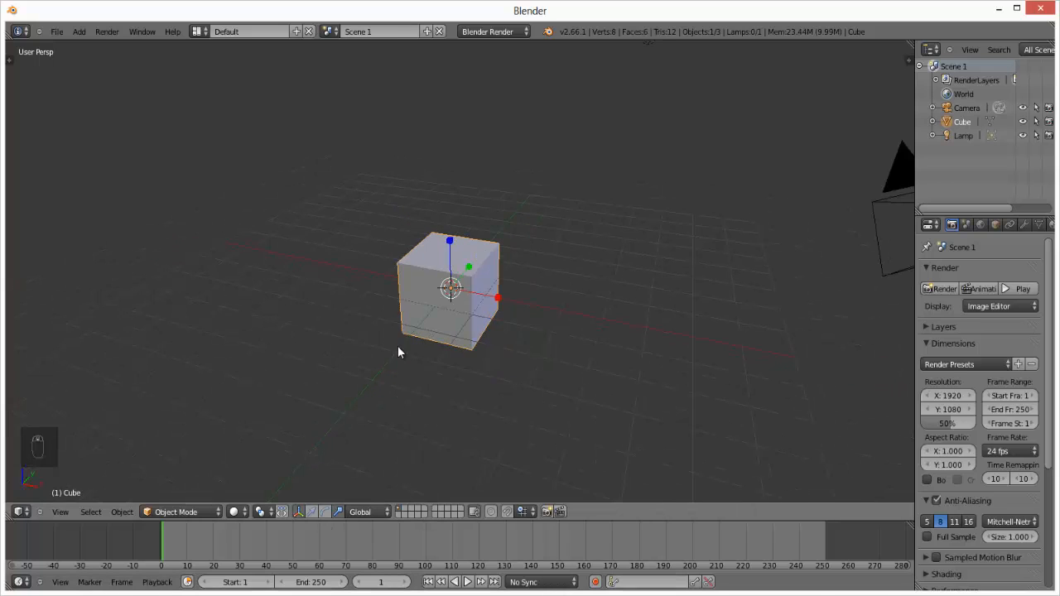
{"action": "middle_click_drag", "start_coordinate": [397, 352], "coordinate": [385, 437]}
{"action": "left_click", "coordinate": [325, 513]}
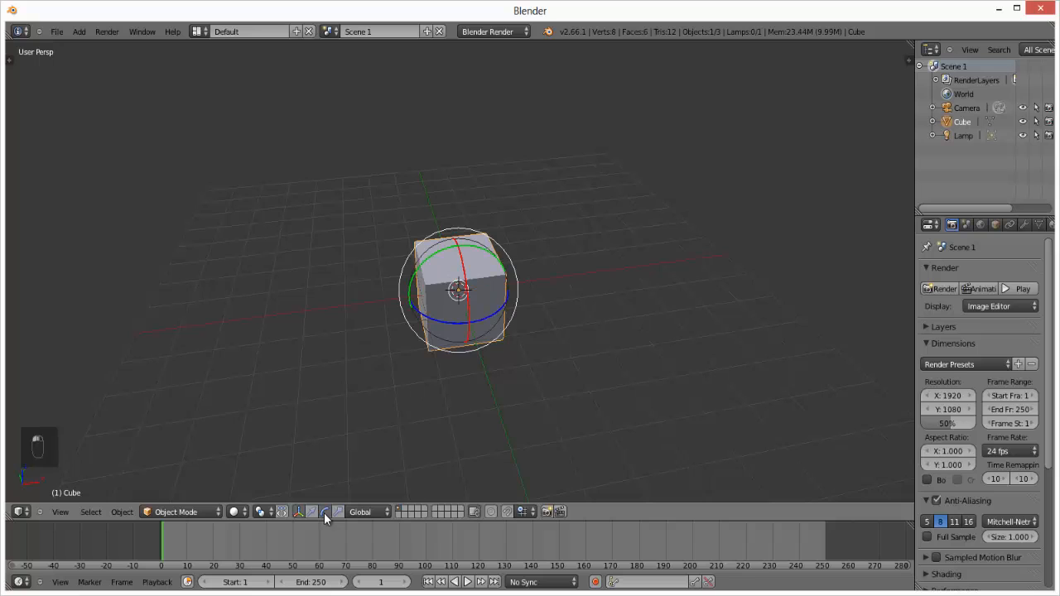
{"action": "left_click_drag", "start_coordinate": [444, 259], "coordinate": [574, 310]}
{"action": "right_click", "coordinate": [574, 311]}
Step: Try moving, scaling and rotating the cube freely without using the manipulator, abandoning each transform
{"action": "key", "text": "g"}
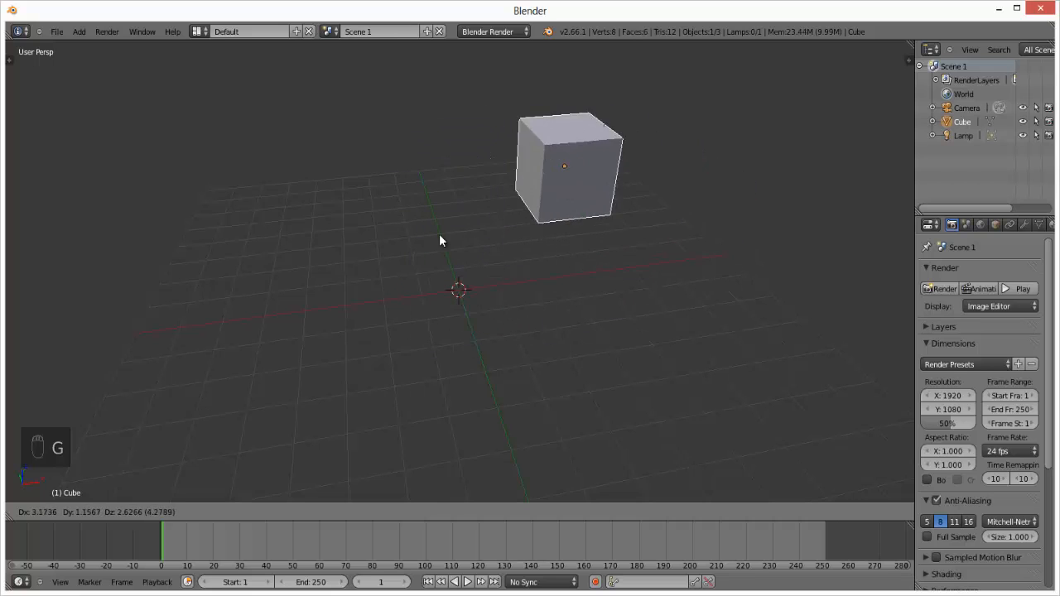
{"action": "right_click", "coordinate": [502, 229]}
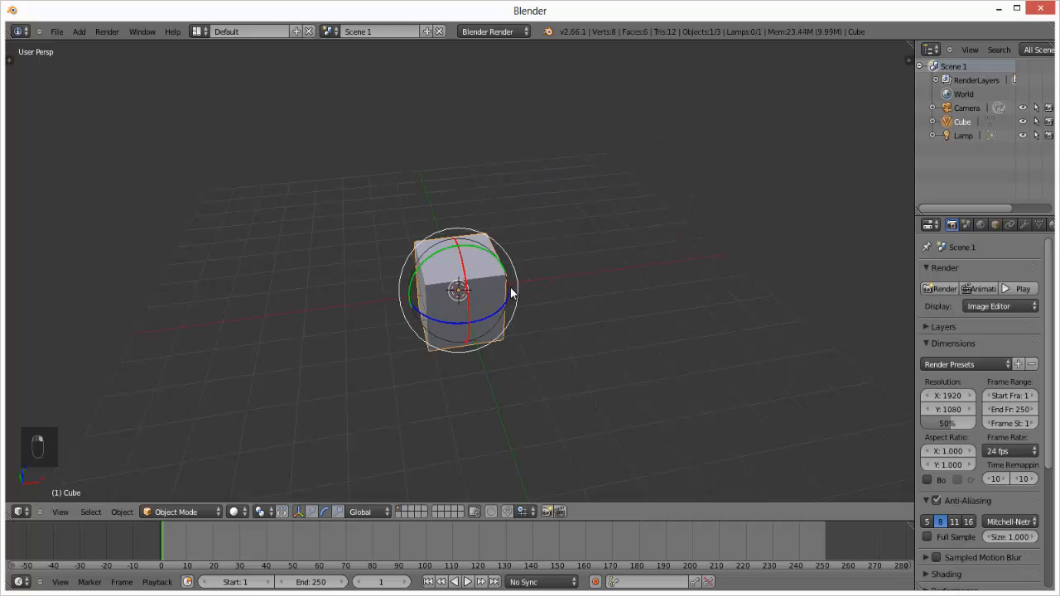
{"action": "key", "text": "s"}
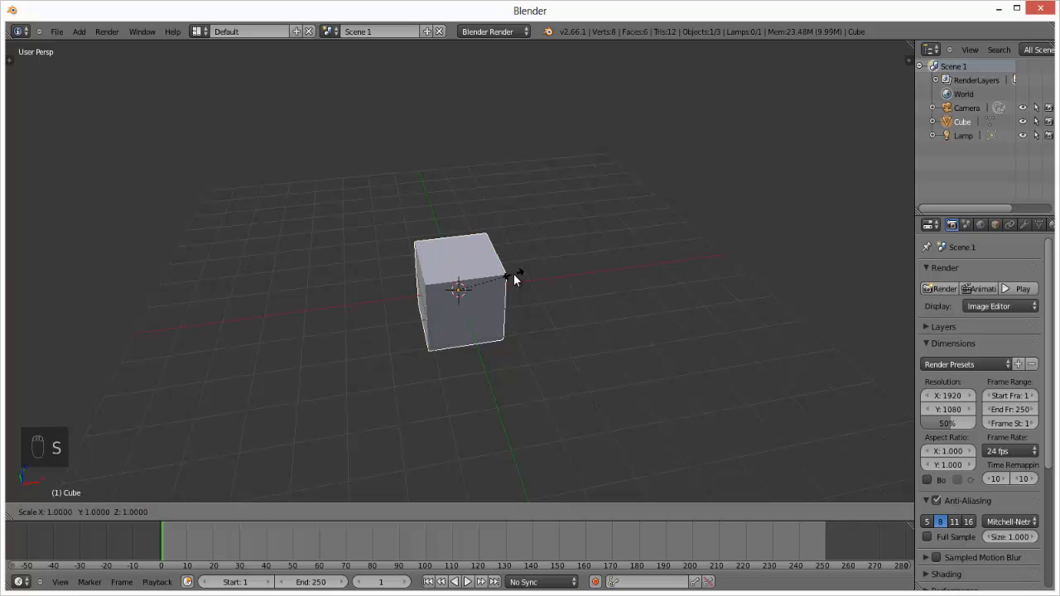
{"action": "right_click", "coordinate": [583, 280]}
{"action": "key", "text": "r"}
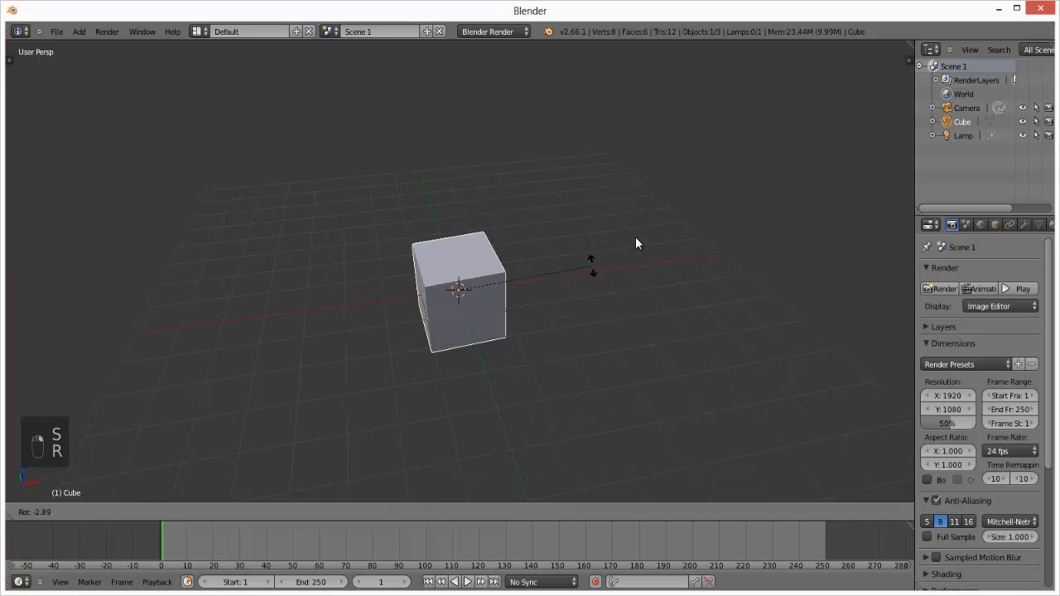
{"action": "right_click", "coordinate": [554, 299]}
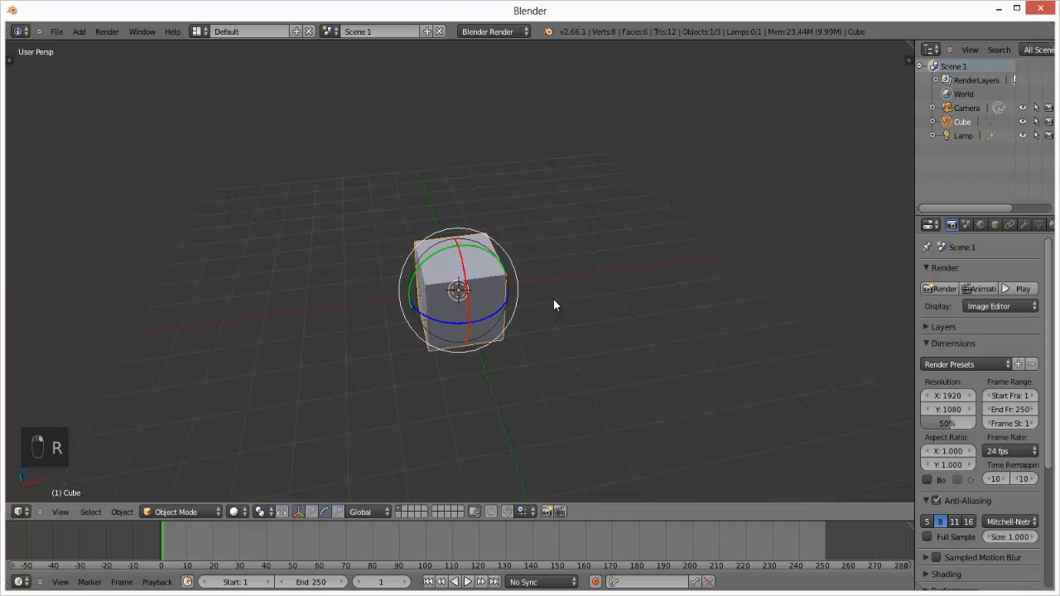
Step: Try scaling the cube up uniformly to about 2.4 times and grabbing it to shift it slightly
{"action": "key", "text": "s"}
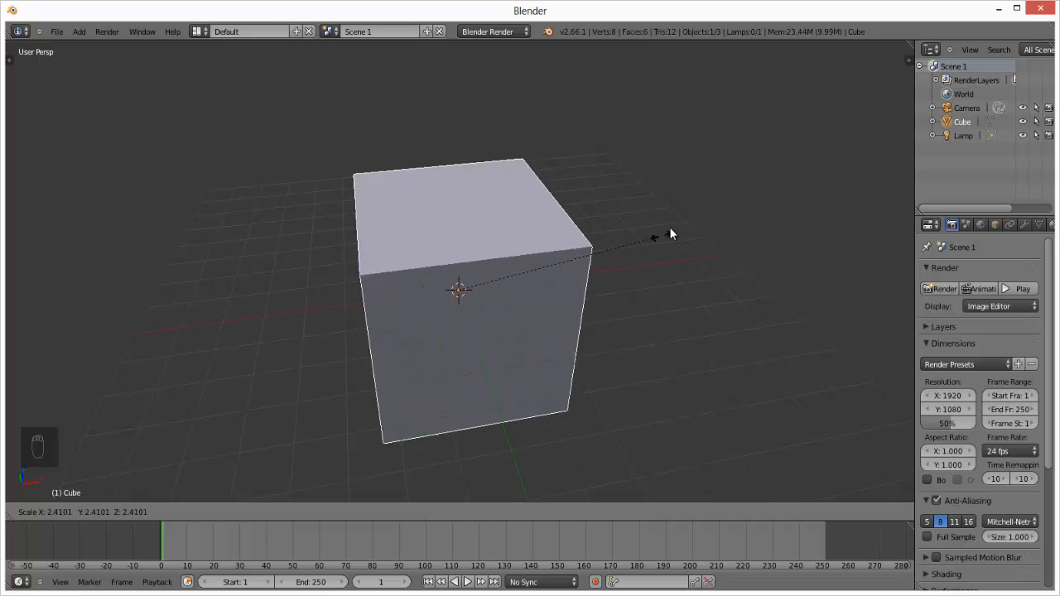
{"action": "key", "text": "Escape"}
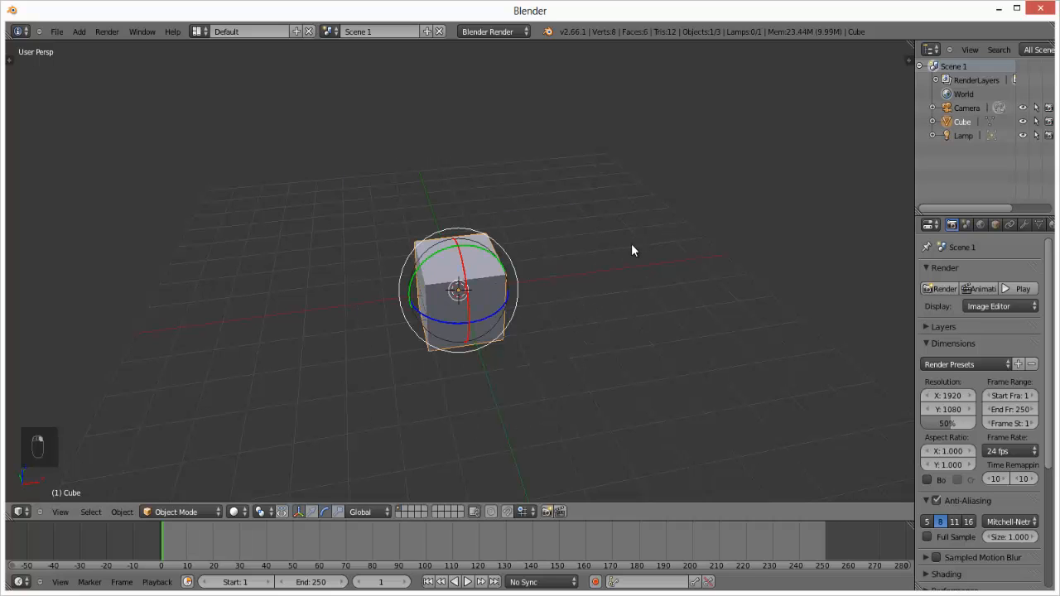
{"action": "key", "text": "g"}
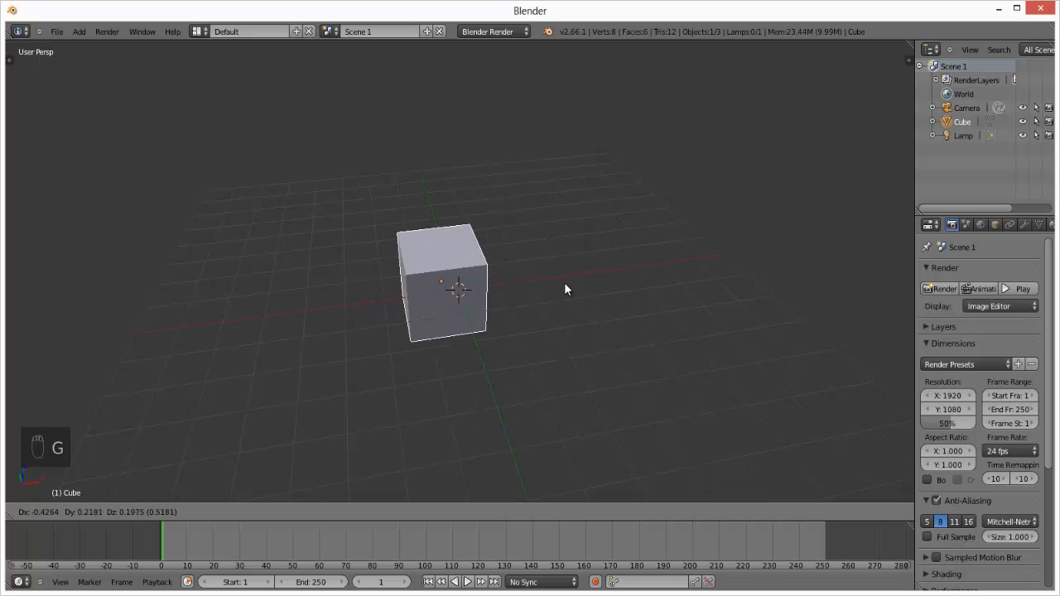
{"action": "left_click", "coordinate": [632, 248]}
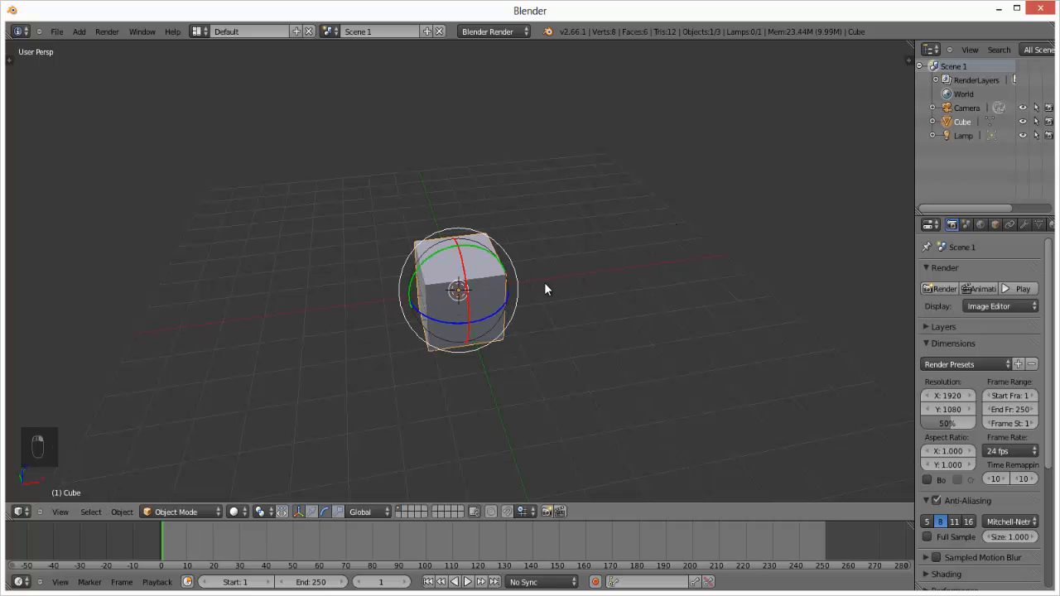
Step: Try a free rotation of the cube from a different viewing angle
{"action": "middle_click_drag", "start_coordinate": [473, 301], "coordinate": [553, 288]}
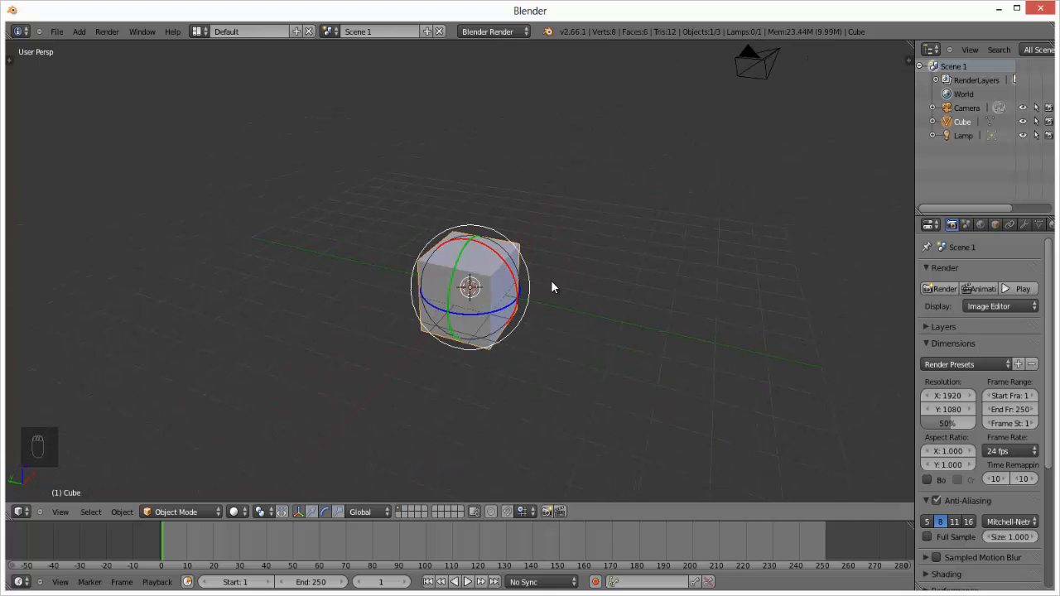
{"action": "key", "text": "r"}
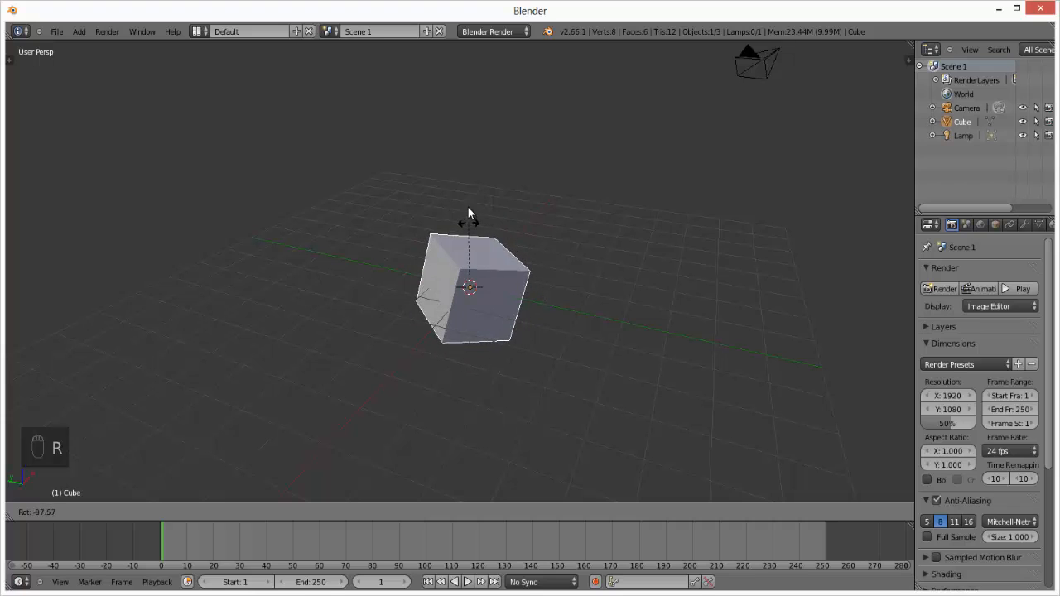
{"action": "left_click", "coordinate": [454, 244]}
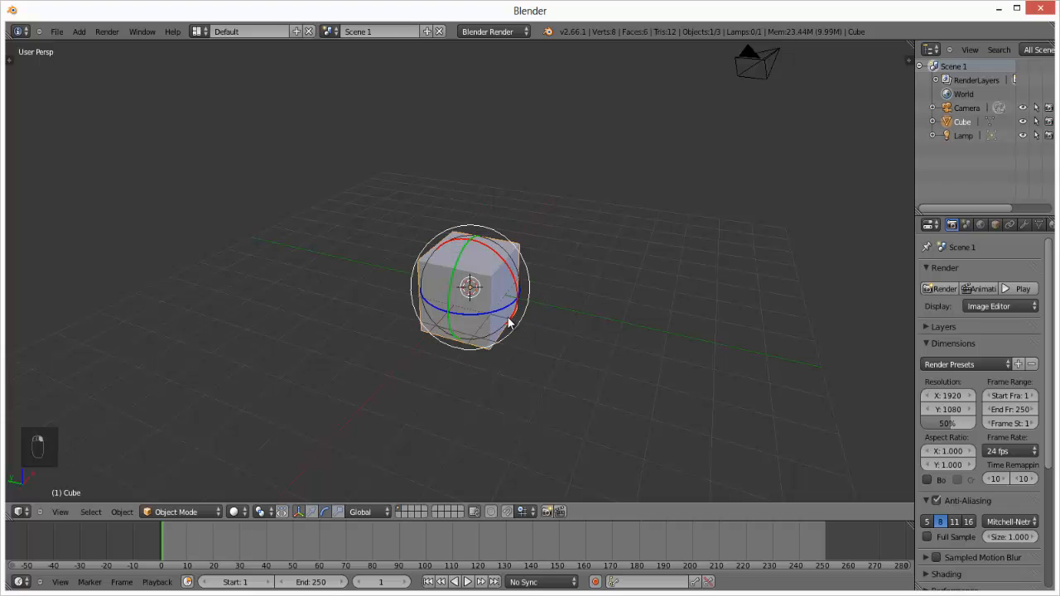
Step: Place the 3D cursor at two different spots in the empty space beside the cube
{"action": "scroll", "coordinate": [509, 323], "scroll_direction": "up", "scroll_amount": 4}
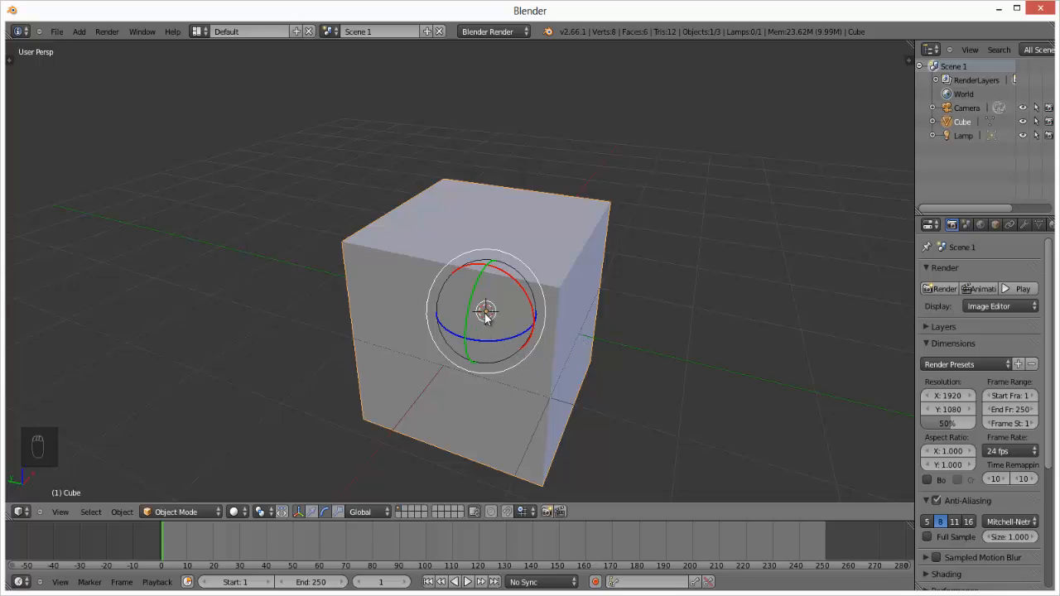
{"action": "middle_click_drag", "start_coordinate": [528, 358], "coordinate": [551, 333]}
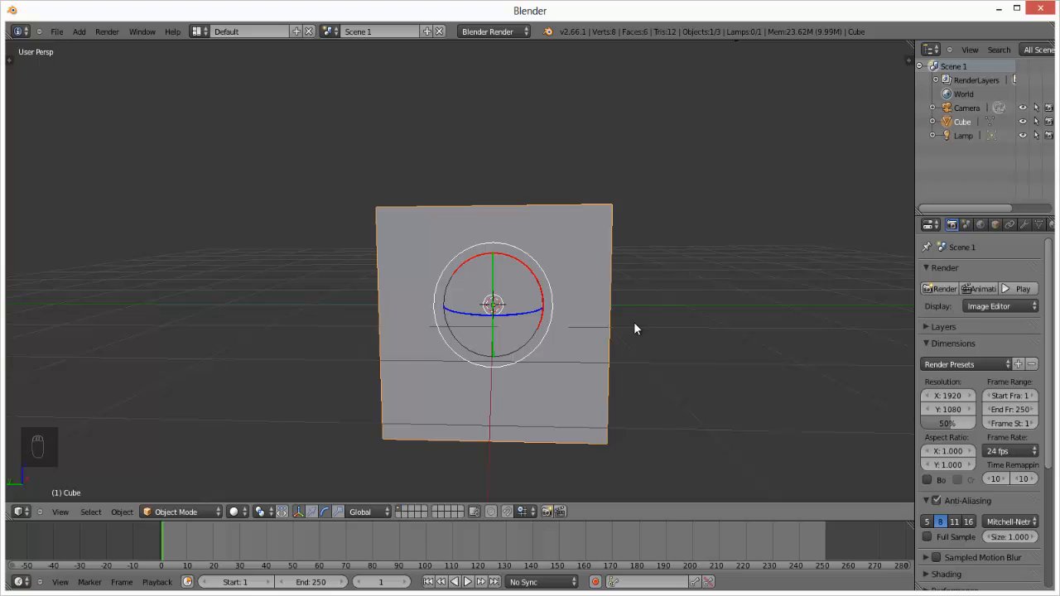
{"action": "middle_click_drag", "start_coordinate": [615, 357], "coordinate": [572, 319]}
{"action": "left_click", "coordinate": [717, 276]}
{"action": "middle_click_drag", "start_coordinate": [552, 256], "coordinate": [471, 313]}
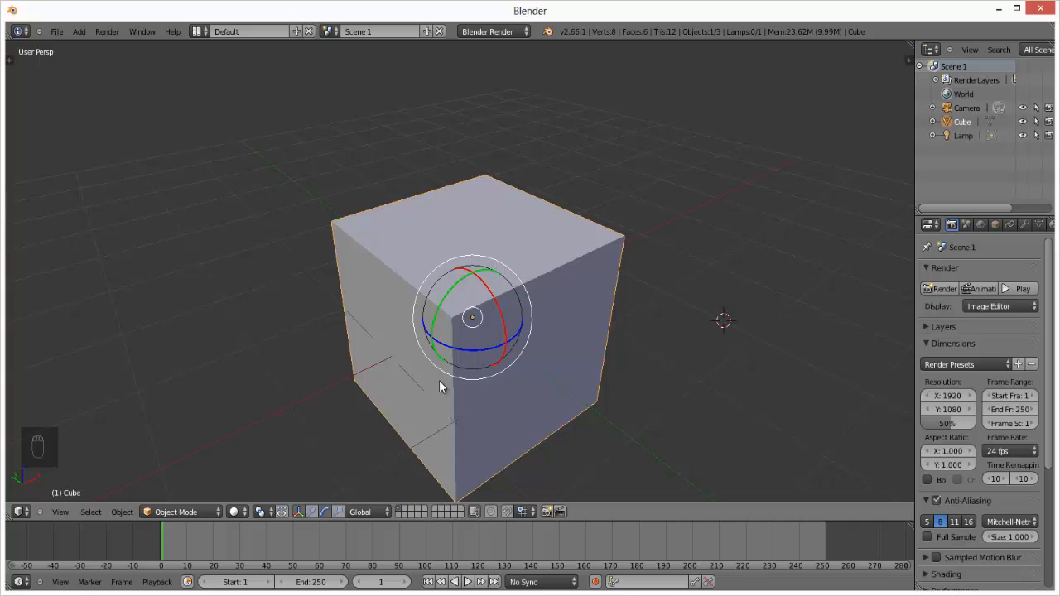
{"action": "scroll", "coordinate": [513, 315], "scroll_direction": "down", "scroll_amount": 1}
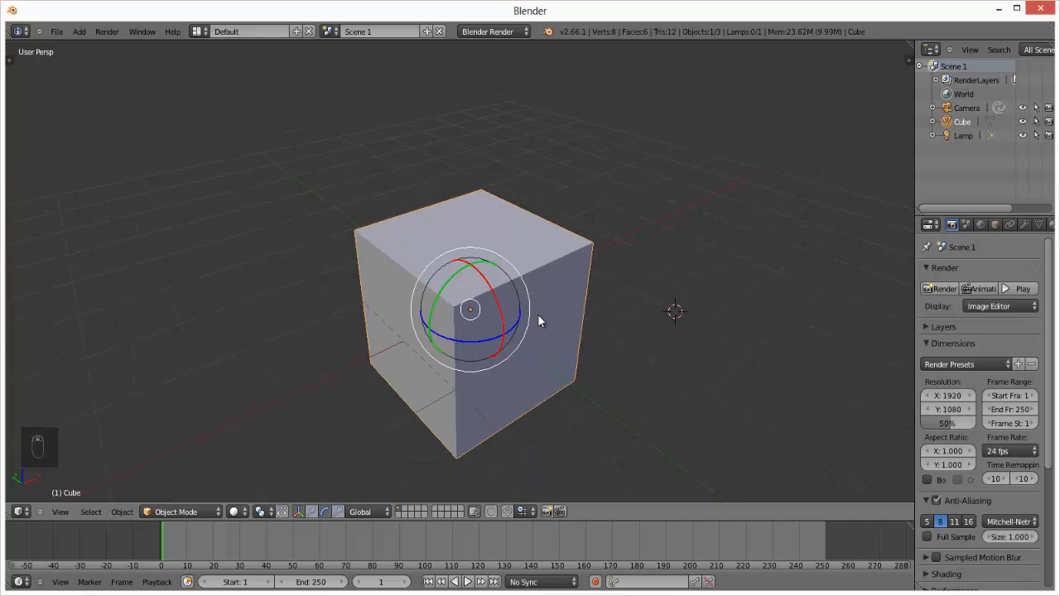
{"action": "left_click", "coordinate": [672, 326]}
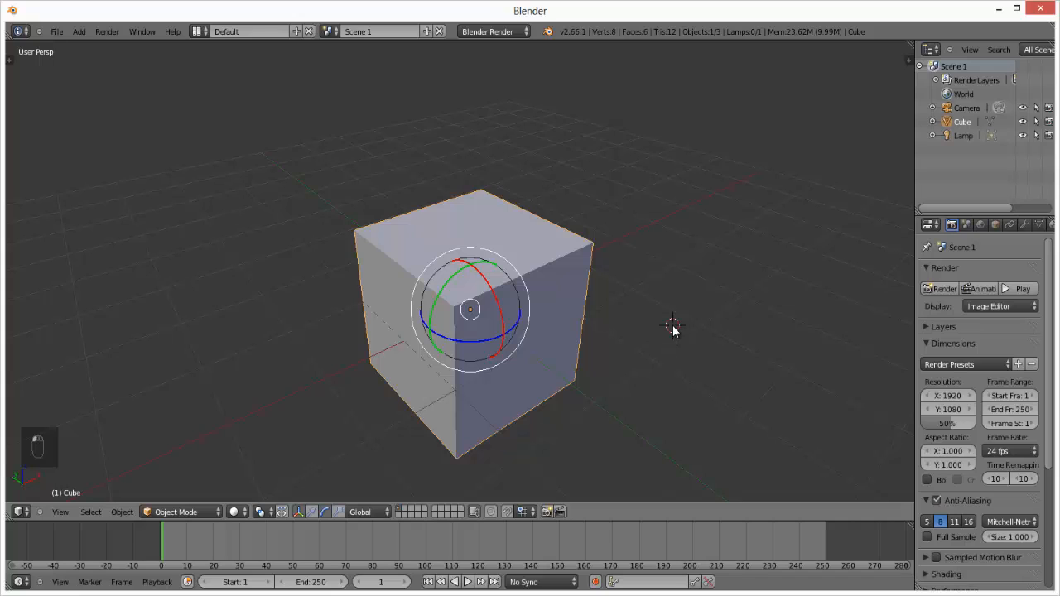
Step: Place the 3D cursor near the cube's lower edge and snap it back to the scene center
{"action": "left_click", "coordinate": [574, 405]}
{"action": "key", "text": "shift+s"}
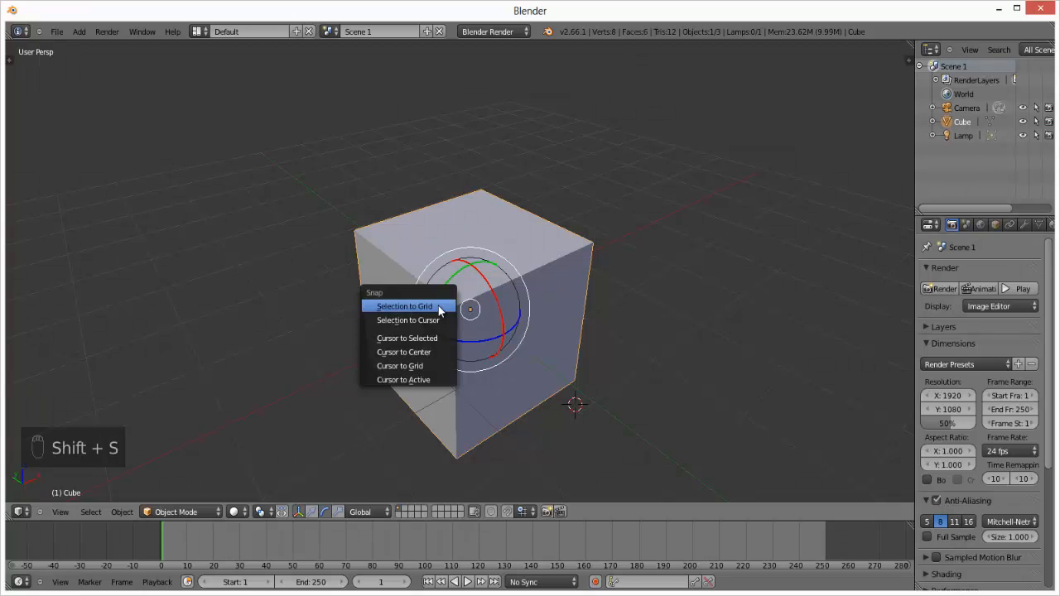
{"action": "left_click", "coordinate": [425, 353]}
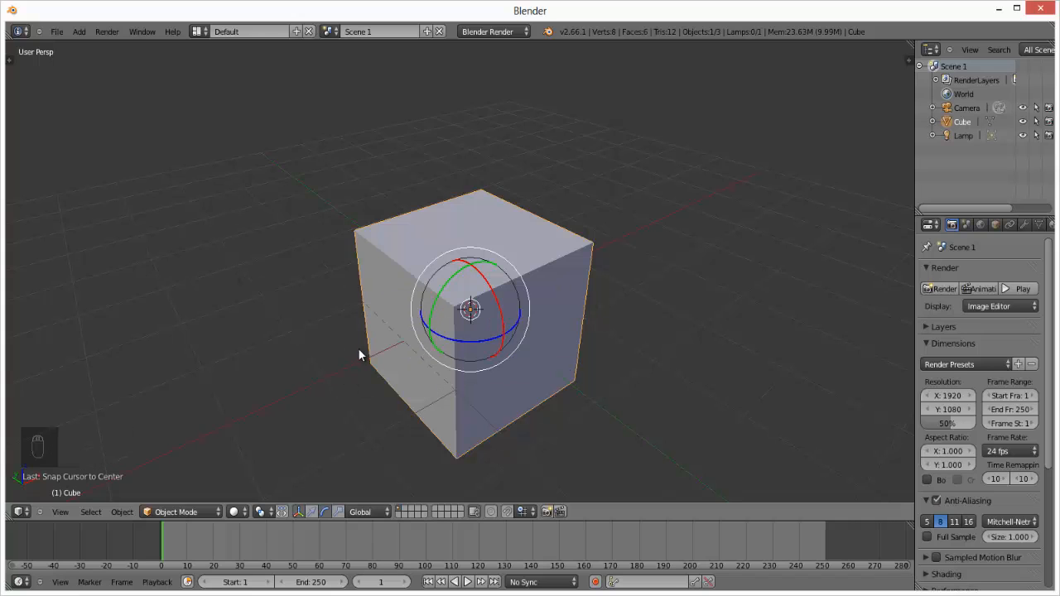
Step: Turn off the display of the 3D manipulator widget on the cube
{"action": "middle_click_drag", "start_coordinate": [585, 303], "coordinate": [549, 296]}
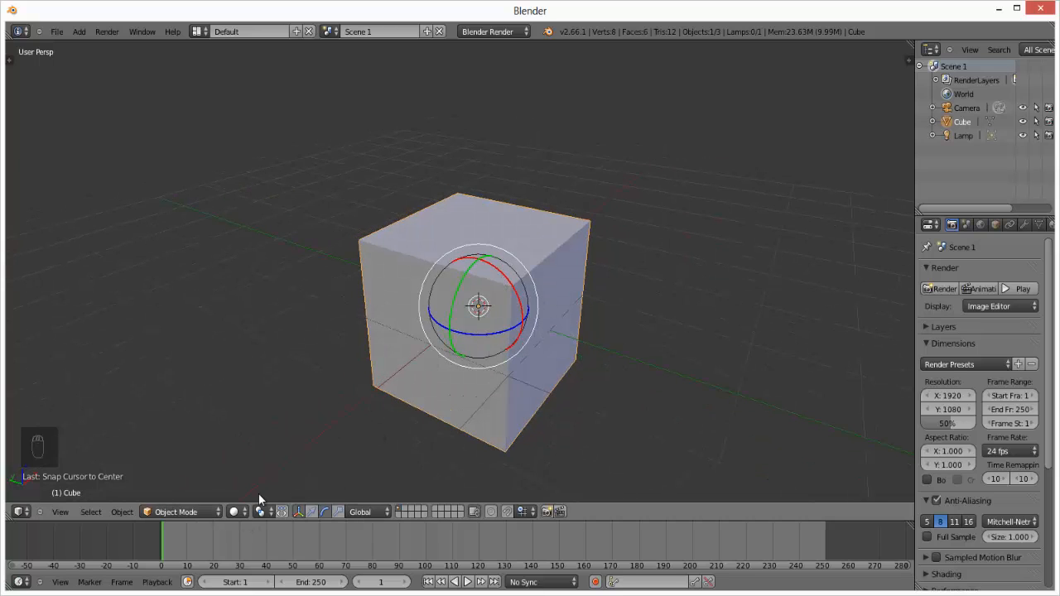
{"action": "left_click", "coordinate": [299, 512]}
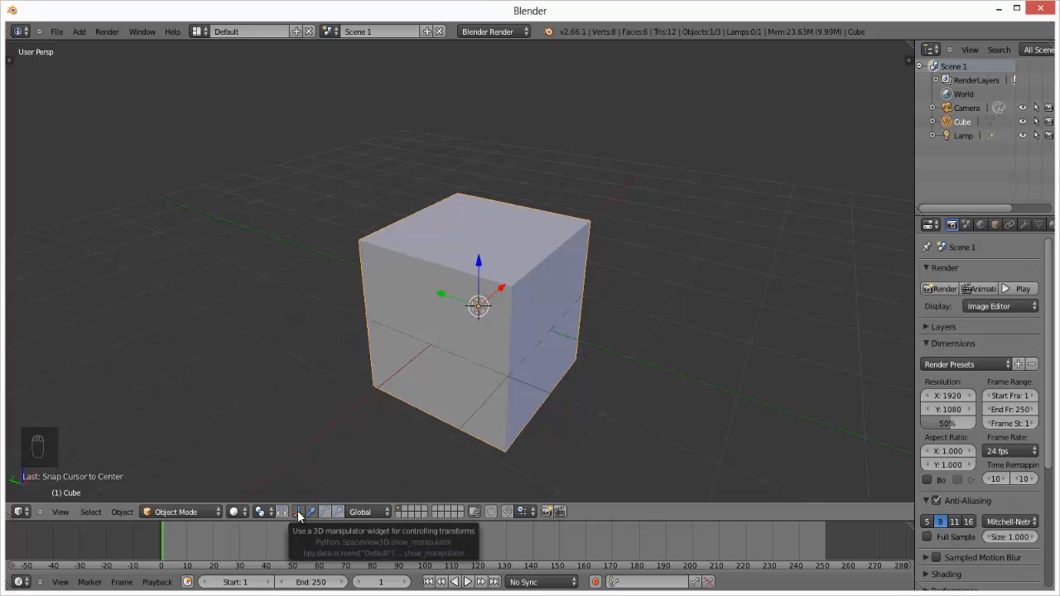
{"action": "left_click", "coordinate": [299, 512]}
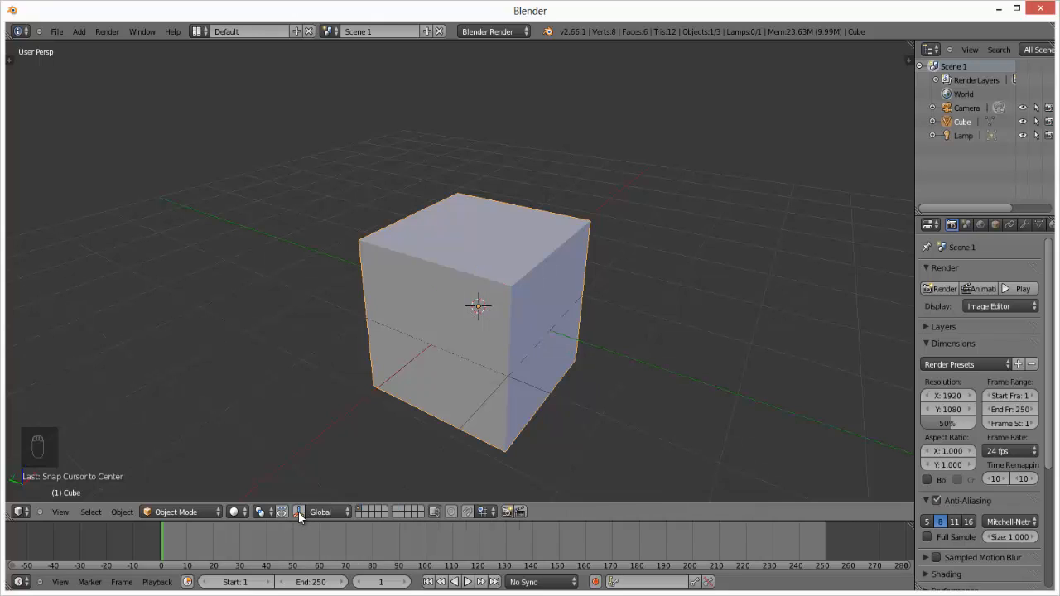
Step: Turn the display of the 3D manipulator widget on the cube back on
{"action": "left_click", "coordinate": [299, 512]}
{"action": "left_click", "coordinate": [299, 512]}
{"action": "left_click", "coordinate": [299, 512]}
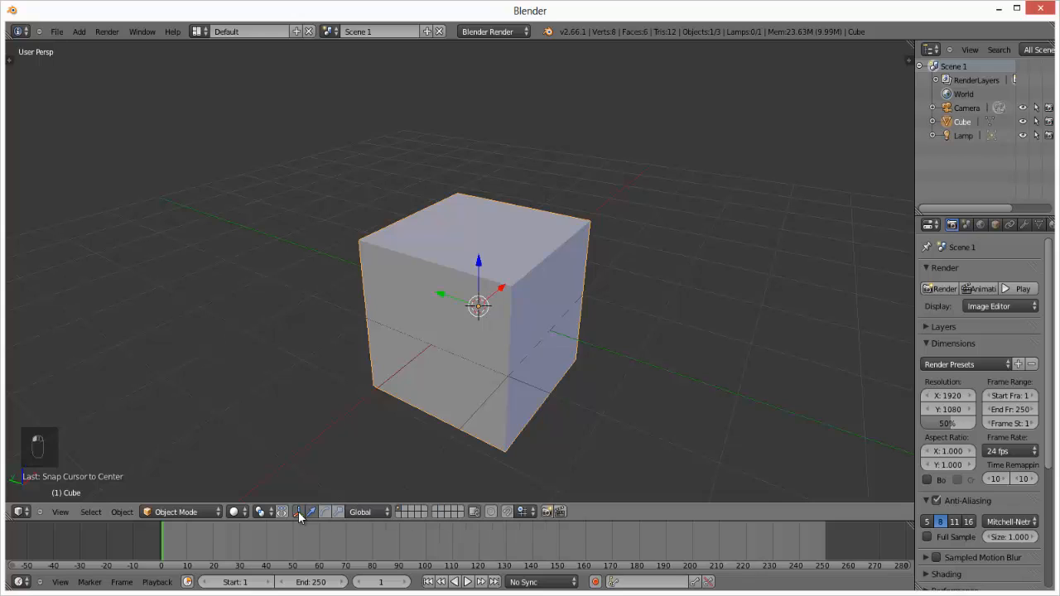
Step: Try the View, Normal, Gimbal and Local transform orientations and set the orientation back to Global
{"action": "left_click", "coordinate": [351, 513]}
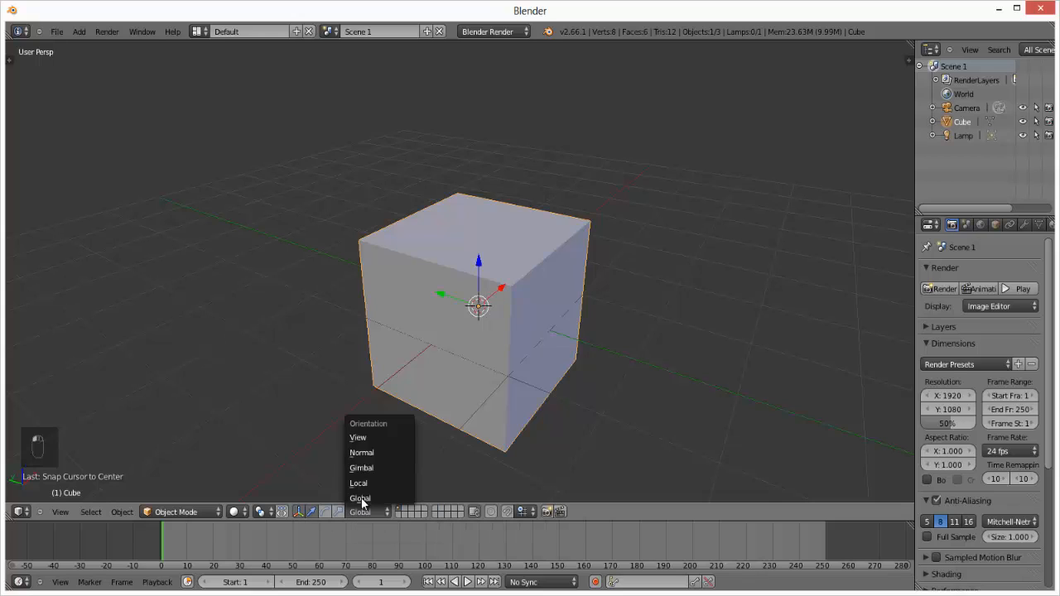
{"action": "left_click", "coordinate": [372, 438]}
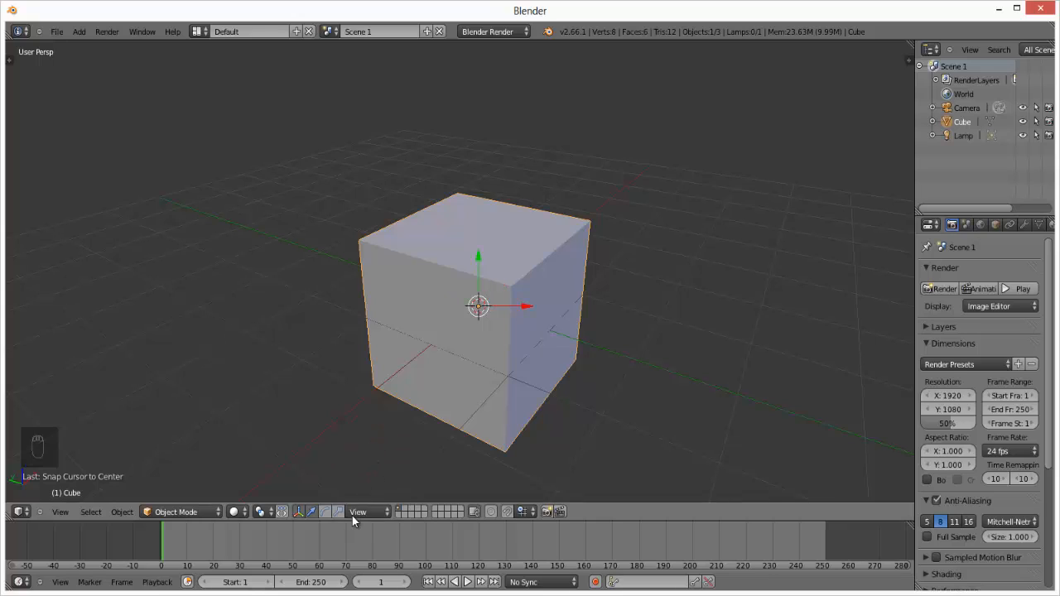
{"action": "left_click", "coordinate": [353, 514]}
{"action": "left_click", "coordinate": [379, 452]}
{"action": "left_click", "coordinate": [374, 513]}
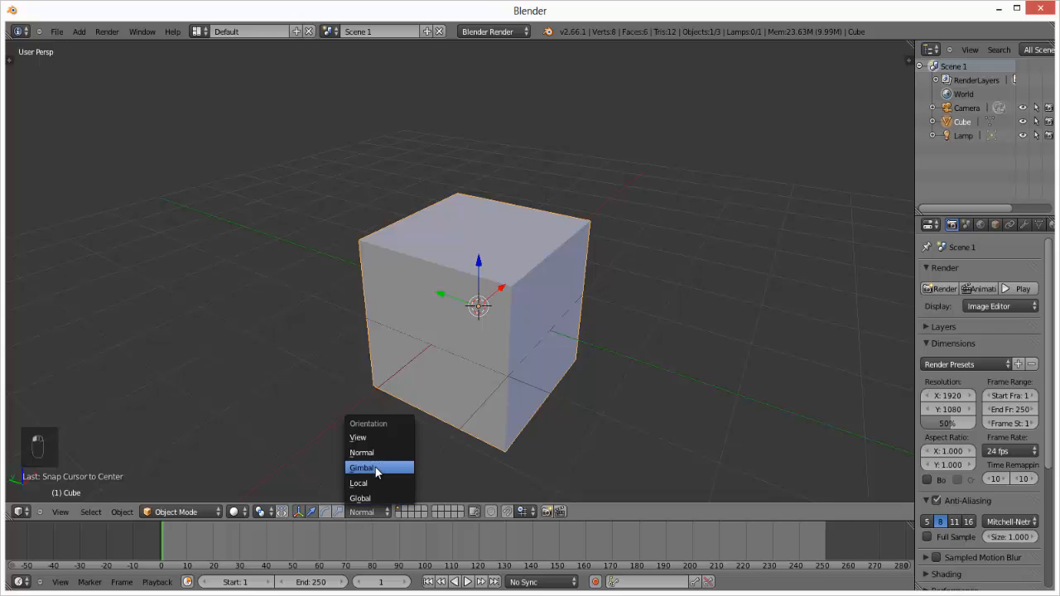
{"action": "left_click", "coordinate": [377, 468]}
{"action": "left_click", "coordinate": [371, 514]}
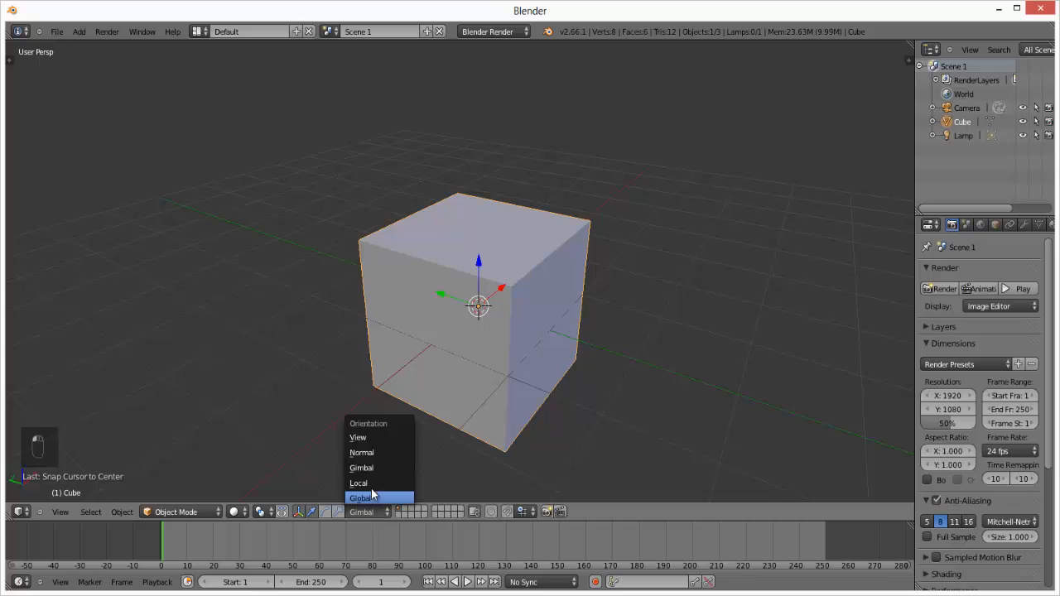
{"action": "left_click", "coordinate": [374, 483]}
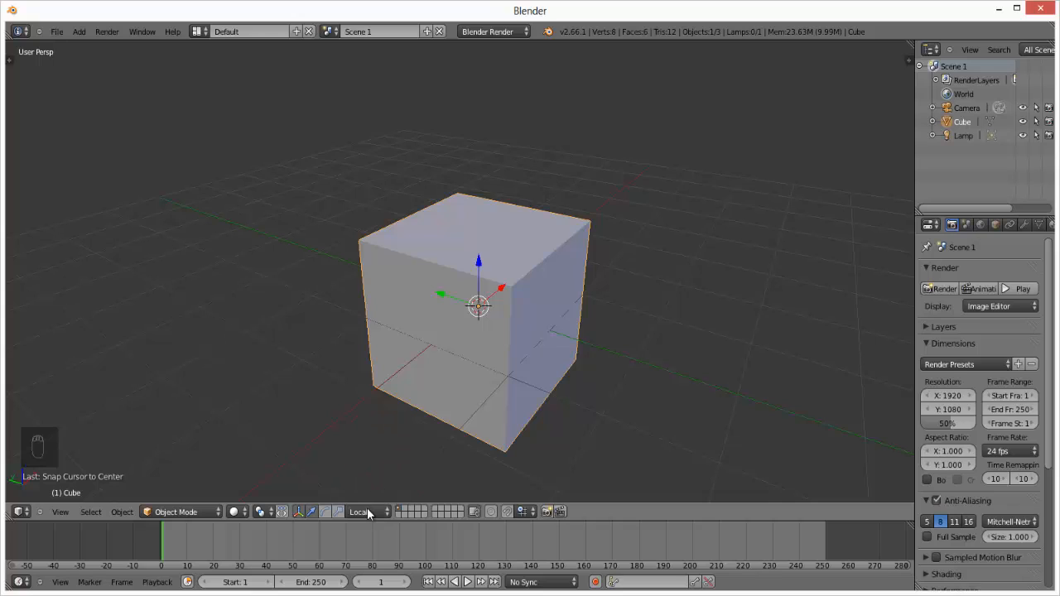
{"action": "left_click", "coordinate": [367, 512]}
{"action": "left_click", "coordinate": [367, 500]}
Step: Show the cube in the front view
{"action": "left_click", "coordinate": [58, 513]}
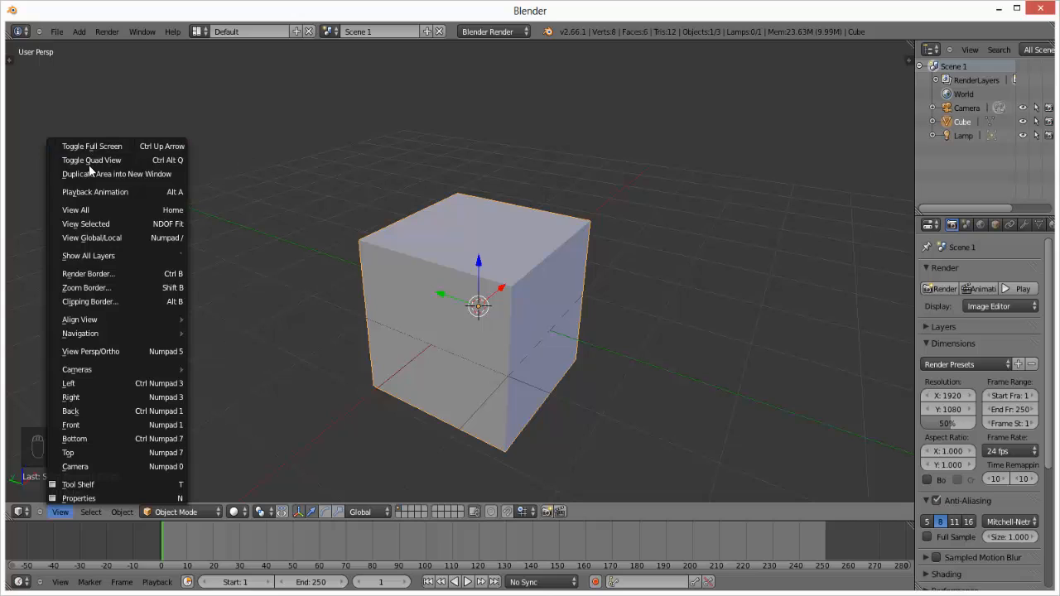
{"action": "left_click", "coordinate": [114, 424]}
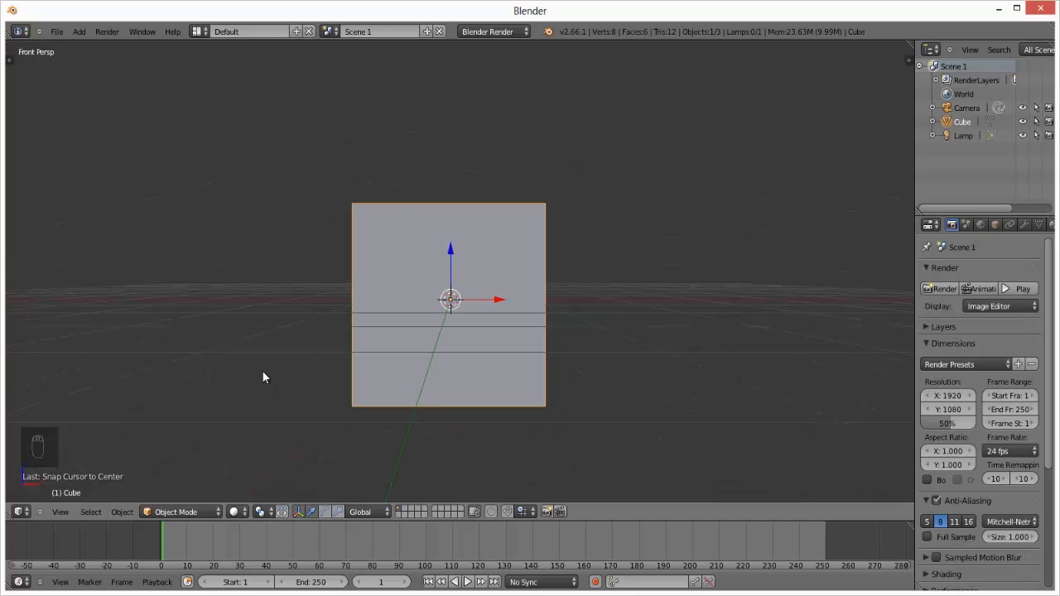
{"action": "key", "text": "KP_1"}
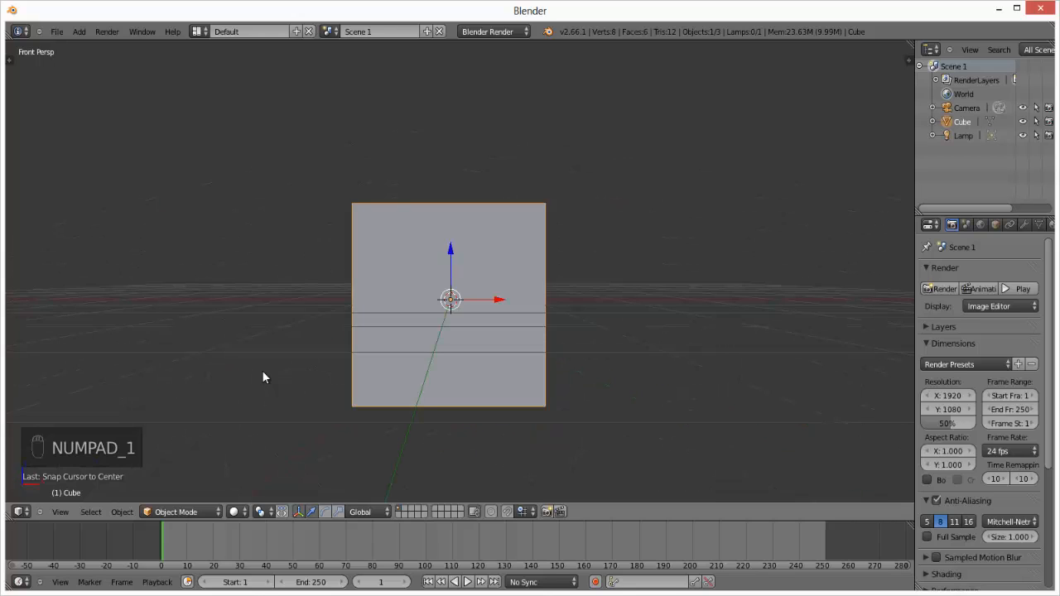
Step: Switch the front view to orthographic projection and back to perspective
{"action": "left_click", "coordinate": [61, 511]}
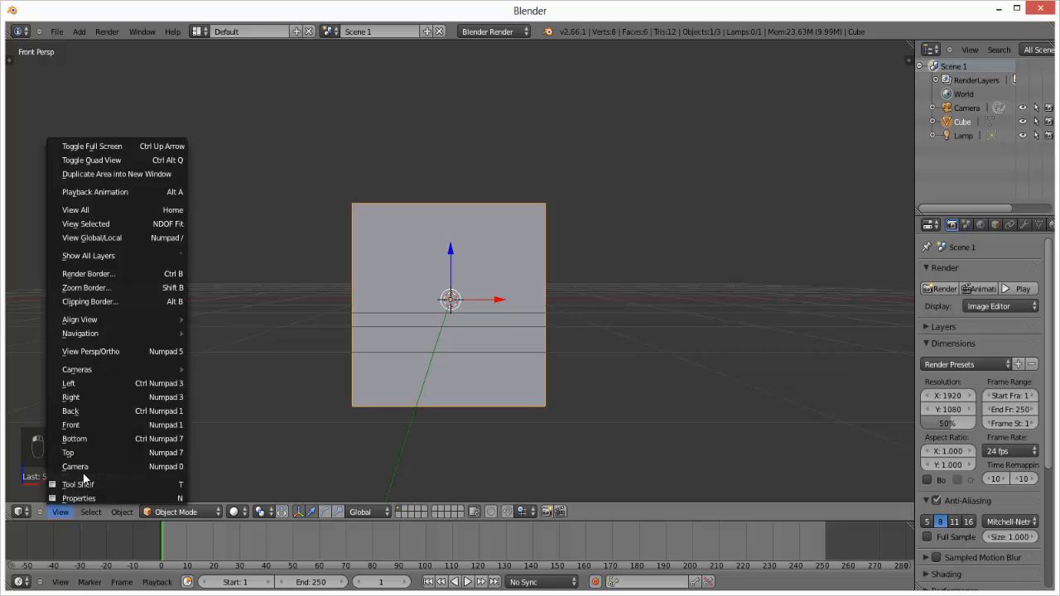
{"action": "left_click", "coordinate": [119, 354]}
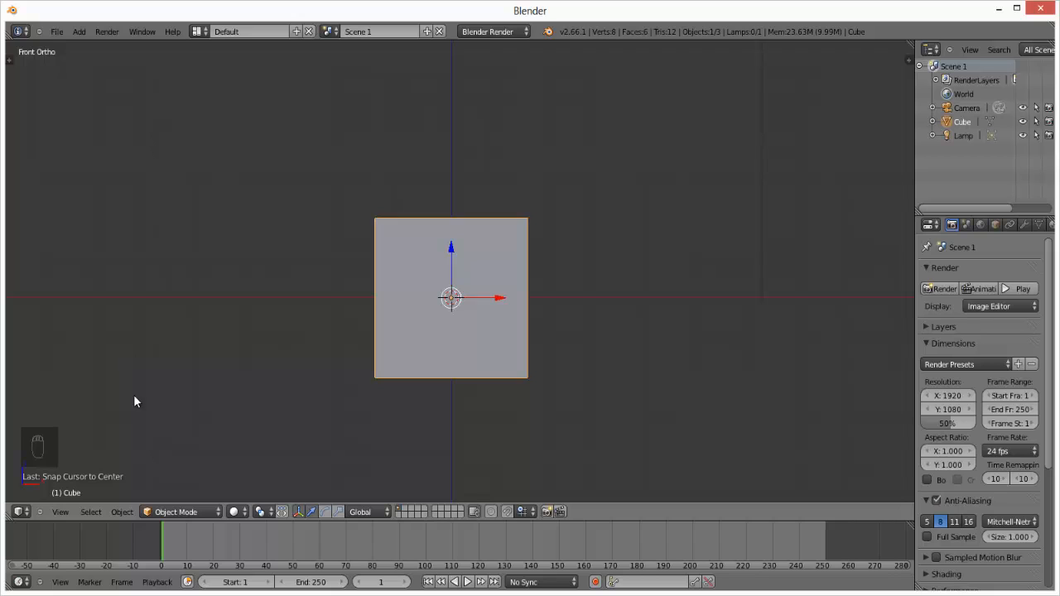
{"action": "left_click", "coordinate": [61, 512]}
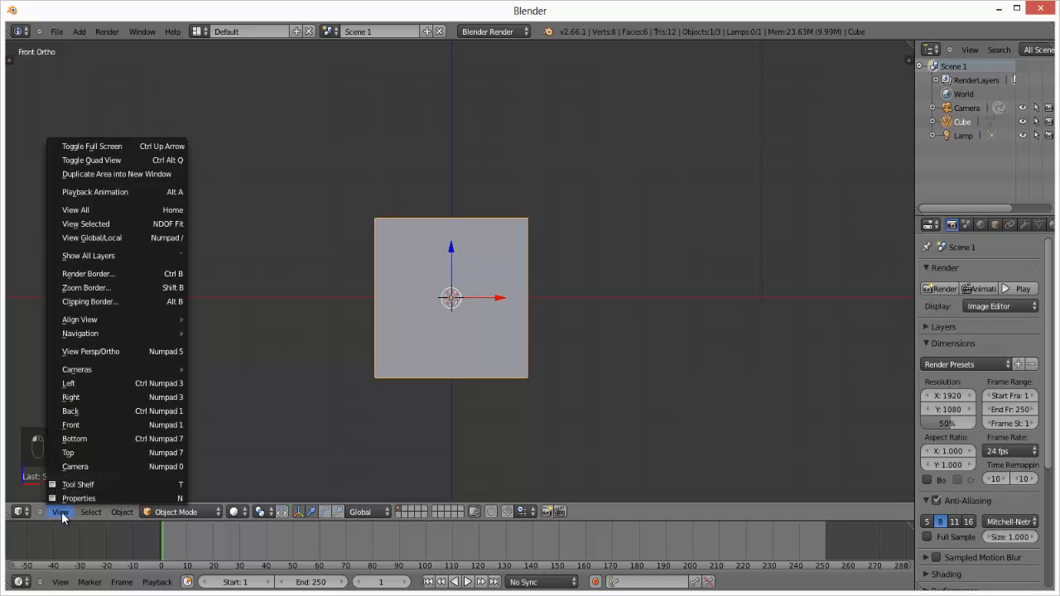
{"action": "left_click", "coordinate": [127, 352]}
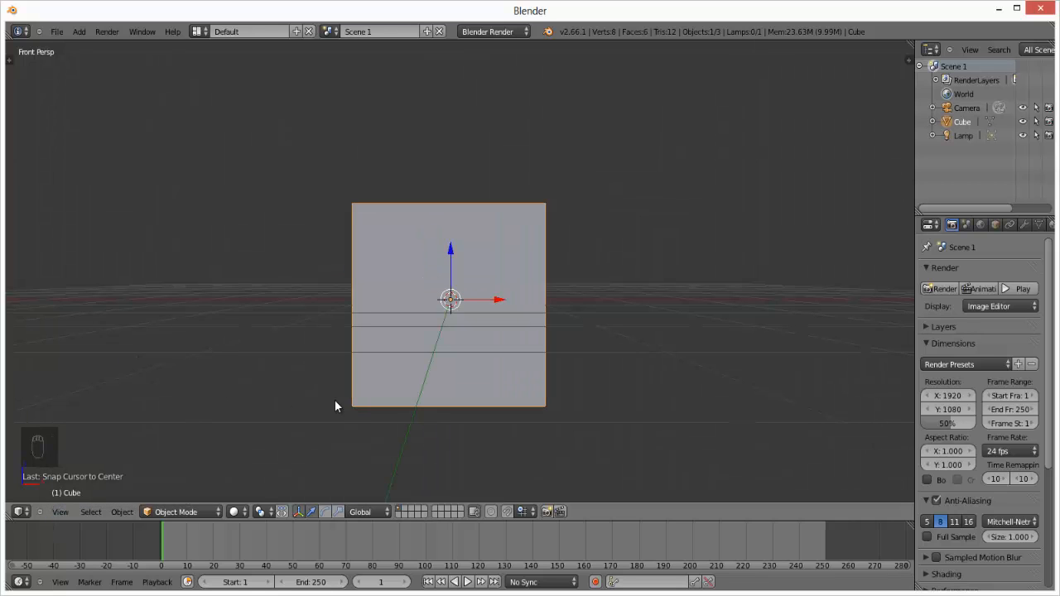
Step: View the cube from an angle above and compare orthographic with perspective projection
{"action": "scroll", "coordinate": [381, 356], "scroll_direction": "down", "scroll_amount": 4}
{"action": "middle_click_drag", "start_coordinate": [518, 265], "coordinate": [539, 358]}
{"action": "middle_click_drag", "start_coordinate": [548, 314], "coordinate": [486, 282]}
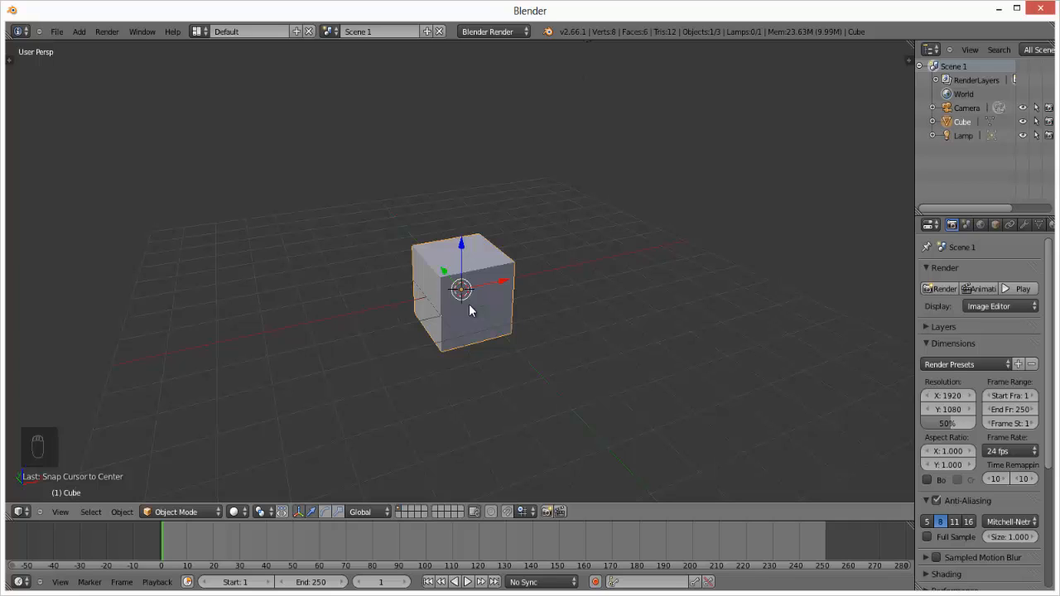
{"action": "key", "text": "KP_5"}
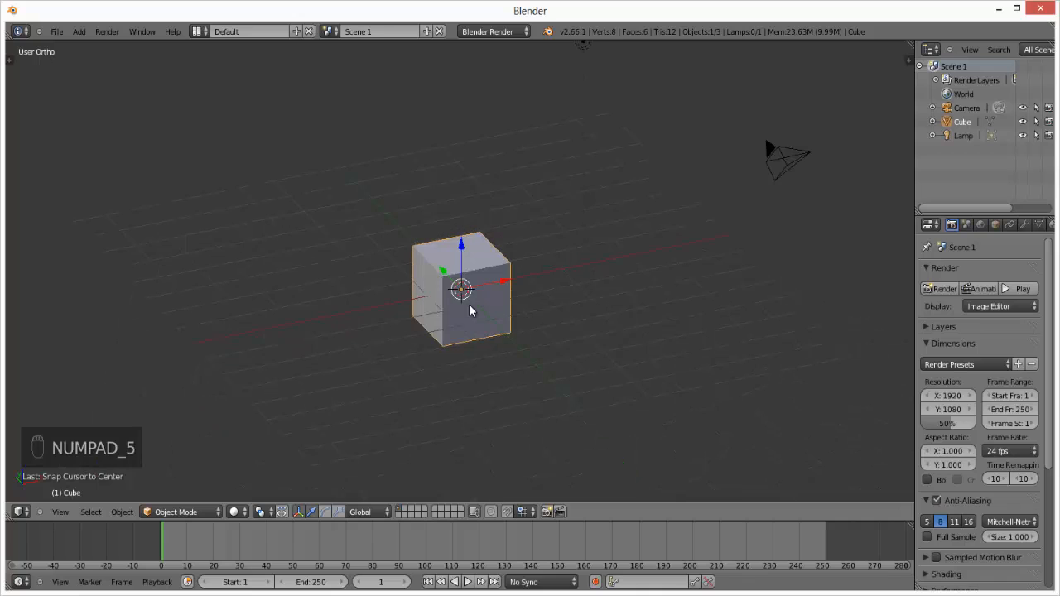
{"action": "key", "text": "KP_5"}
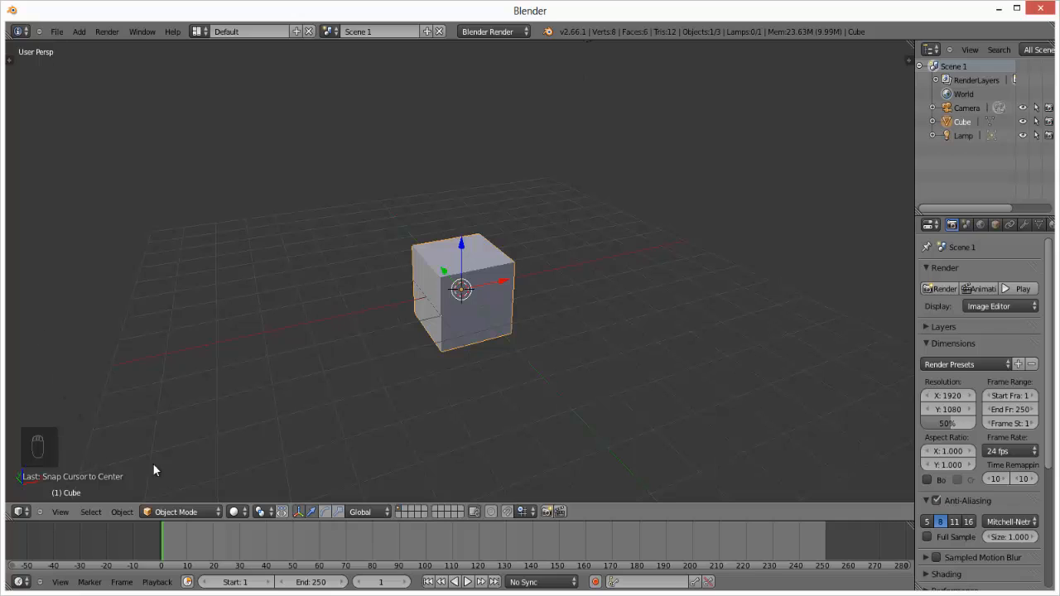
Step: Try moving the cube along the global Z axis with Grab and with the manipulator's blue arrow
{"action": "key", "text": "g"}
{"action": "key", "text": "z"}
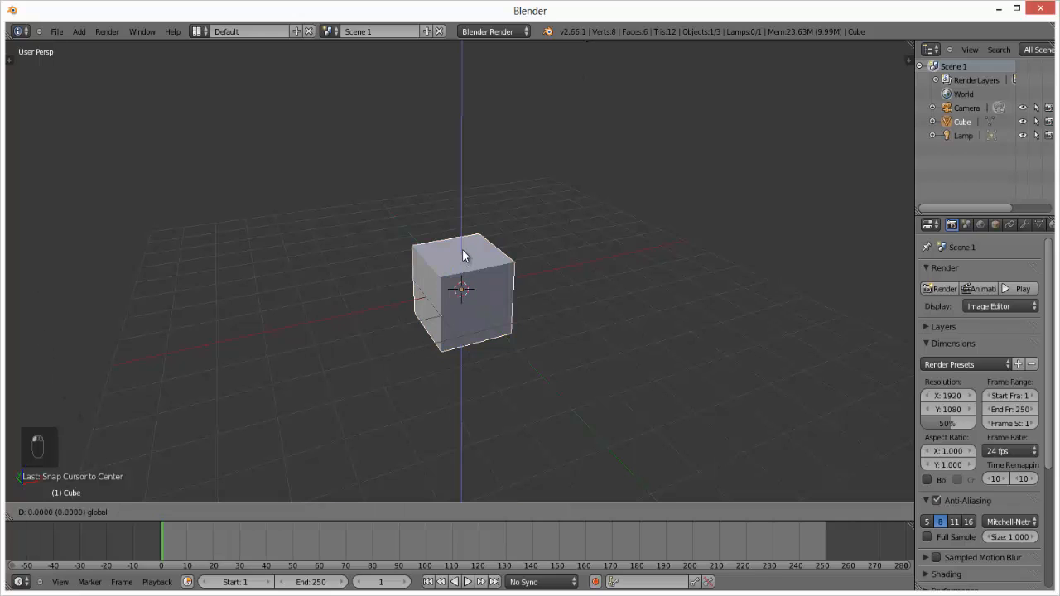
{"action": "left_click", "coordinate": [463, 250]}
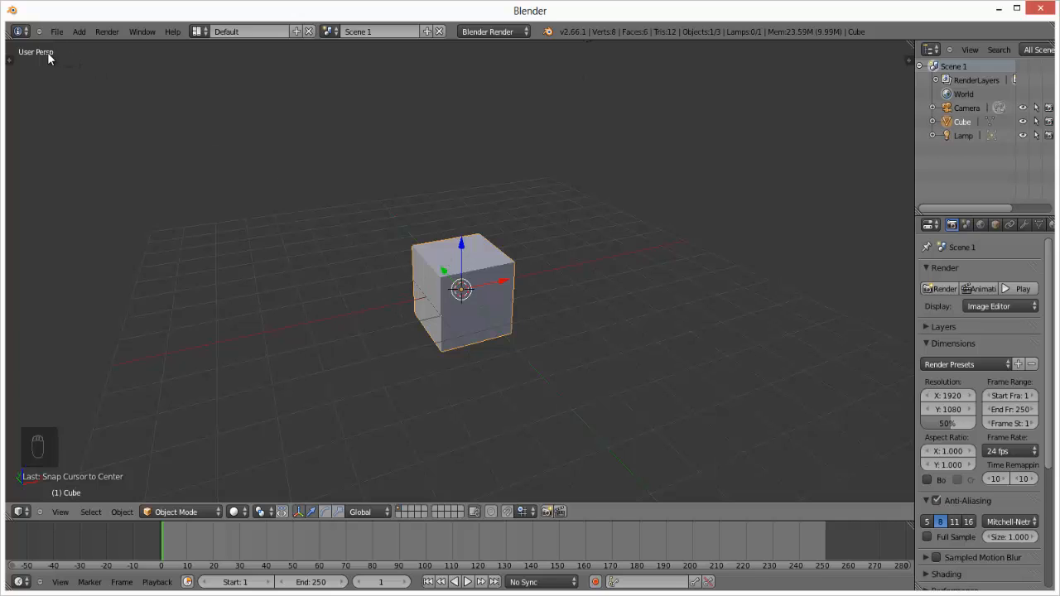
{"action": "left_click_drag", "start_coordinate": [467, 264], "coordinate": [465, 238]}
{"action": "right_click", "coordinate": [465, 238]}
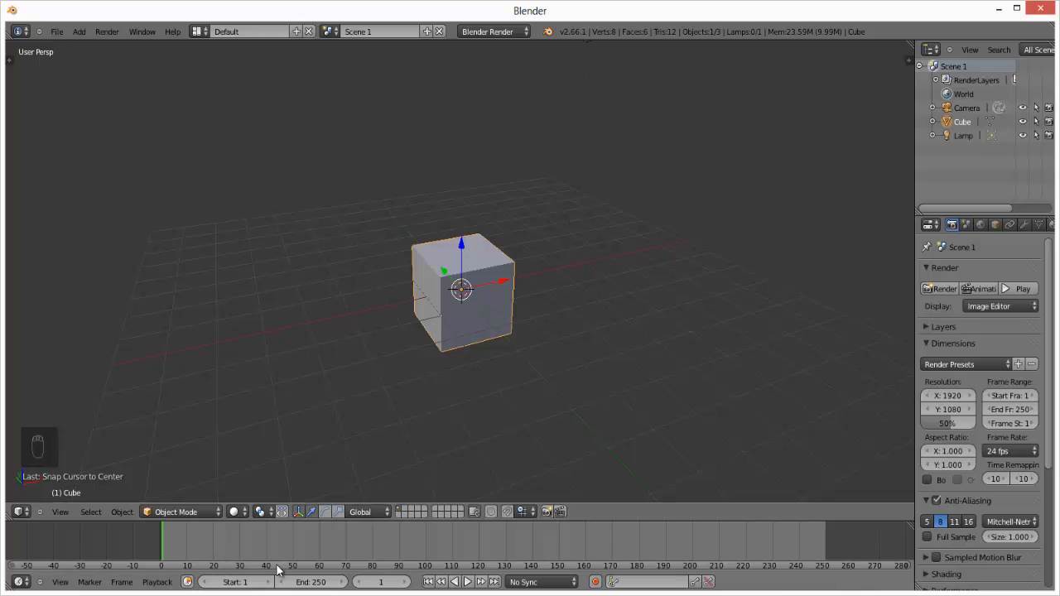
Step: Advance the timeline to frame 2 and return it to frame 1
{"action": "left_click", "coordinate": [404, 582]}
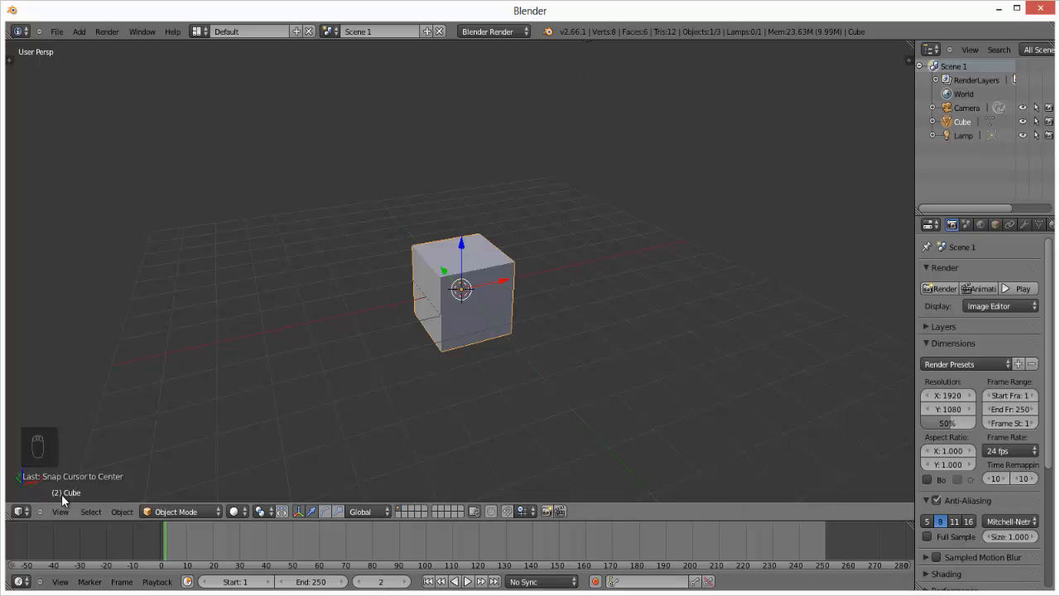
{"action": "scroll", "coordinate": [451, 275], "scroll_direction": "down", "scroll_amount": 2}
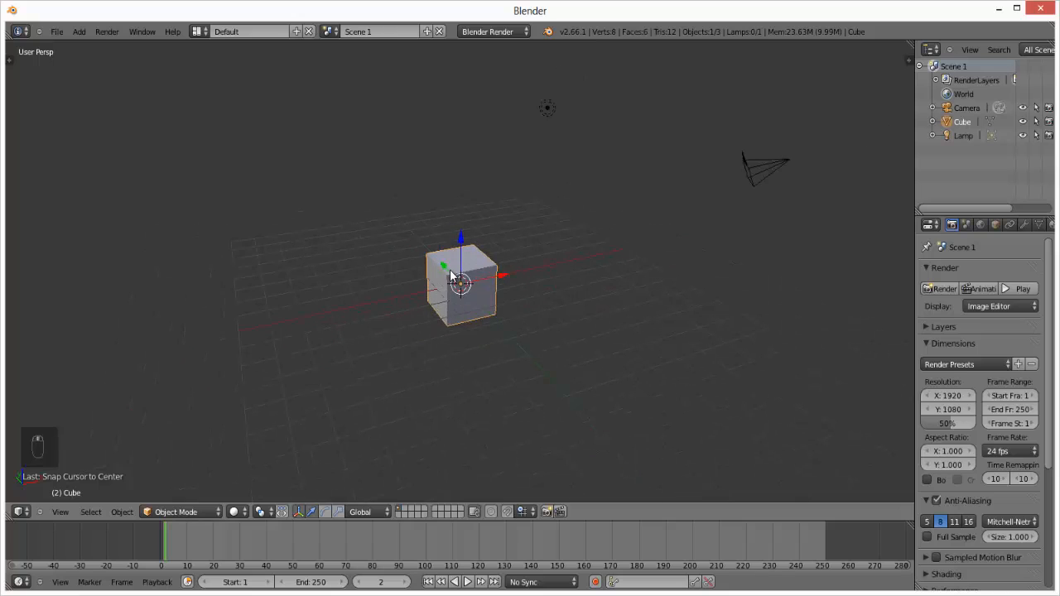
{"action": "left_click", "coordinate": [361, 583]}
{"action": "middle_click_drag", "start_coordinate": [403, 317], "coordinate": [316, 355]}
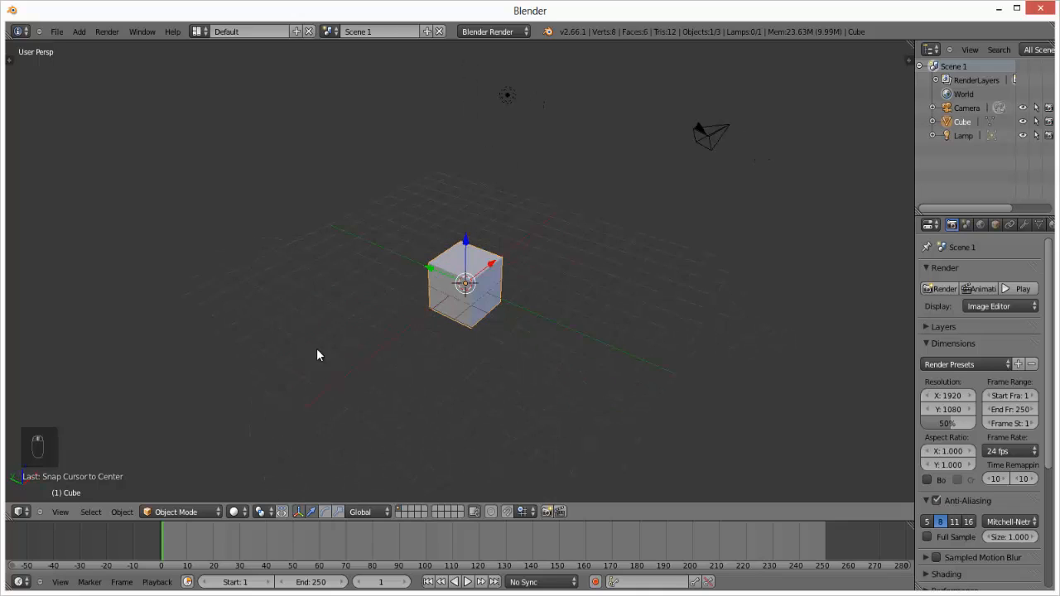
Step: Look through the 3D view's editor types, its selection commands including the Linked options, and its object commands
{"action": "left_click", "coordinate": [18, 513]}
{"action": "left_click", "coordinate": [97, 511]}
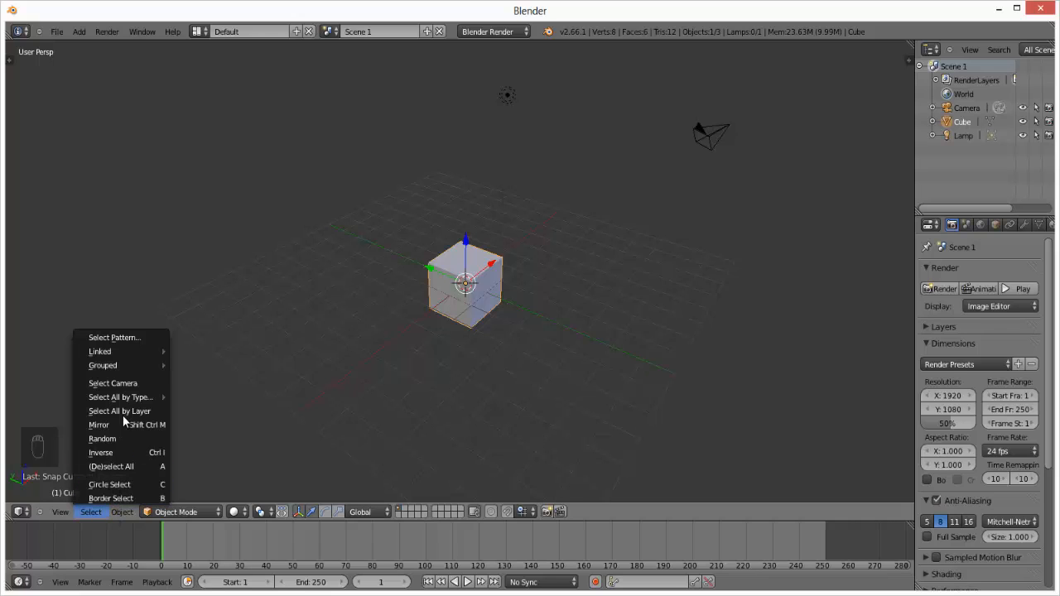
{"action": "mouse_move", "coordinate": [133, 402]}
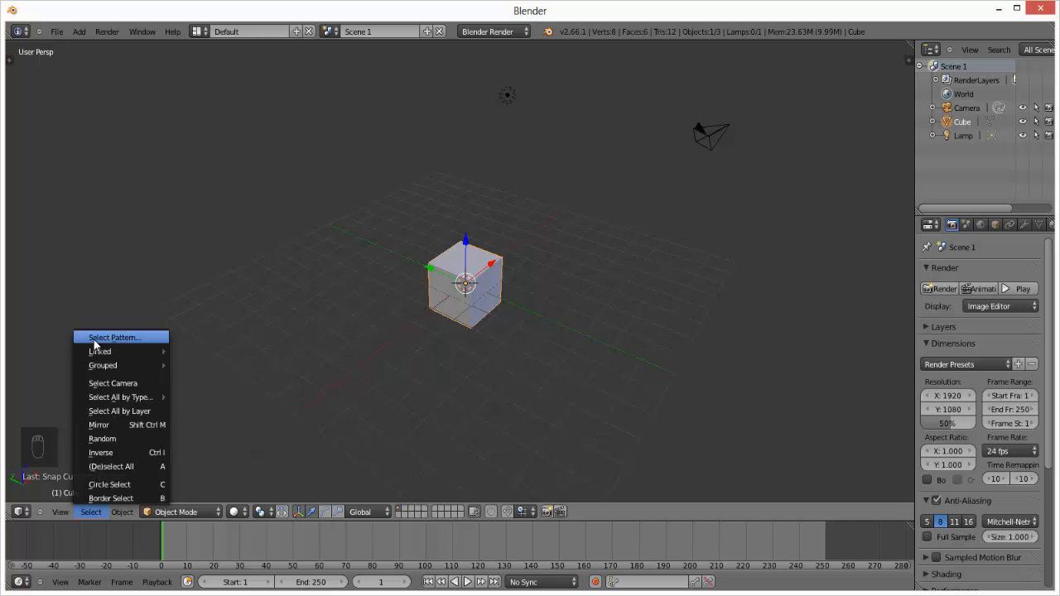
{"action": "mouse_move", "coordinate": [101, 358]}
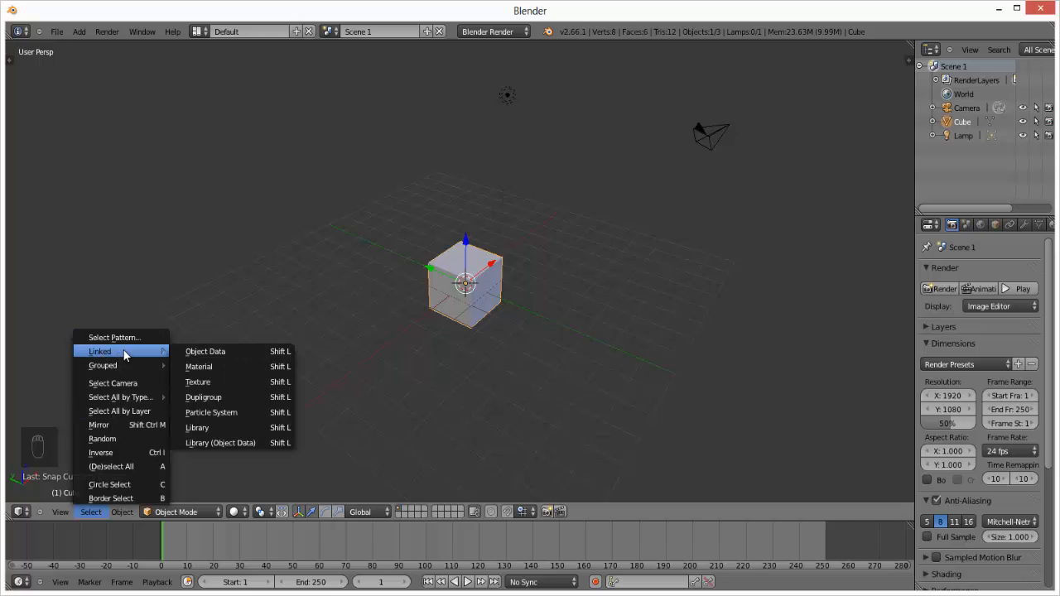
{"action": "left_click", "coordinate": [121, 513]}
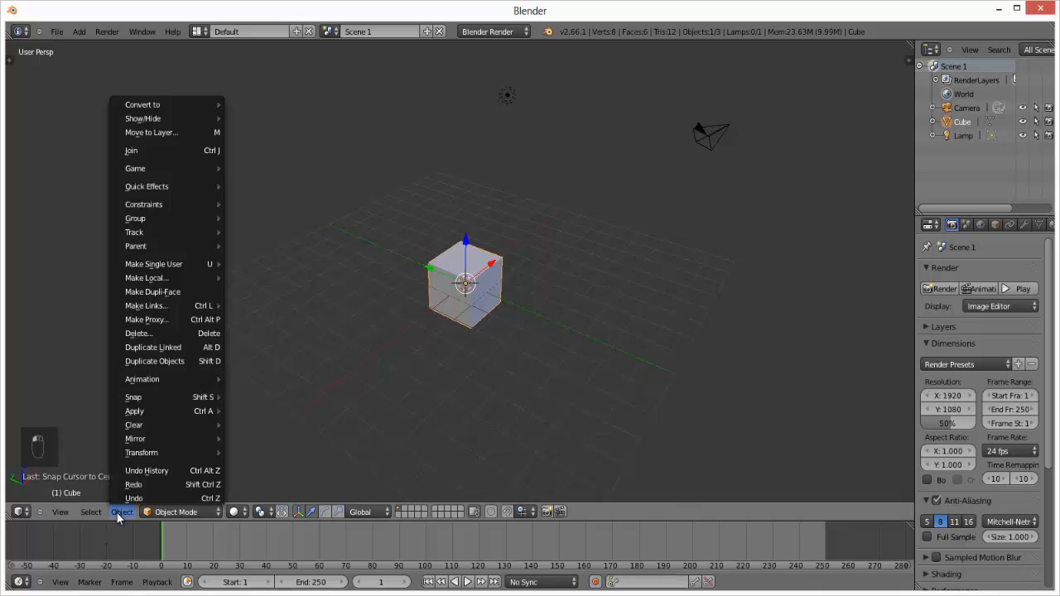
{"action": "left_click", "coordinate": [120, 513]}
{"action": "left_click", "coordinate": [121, 513]}
{"action": "left_click", "coordinate": [159, 58]}
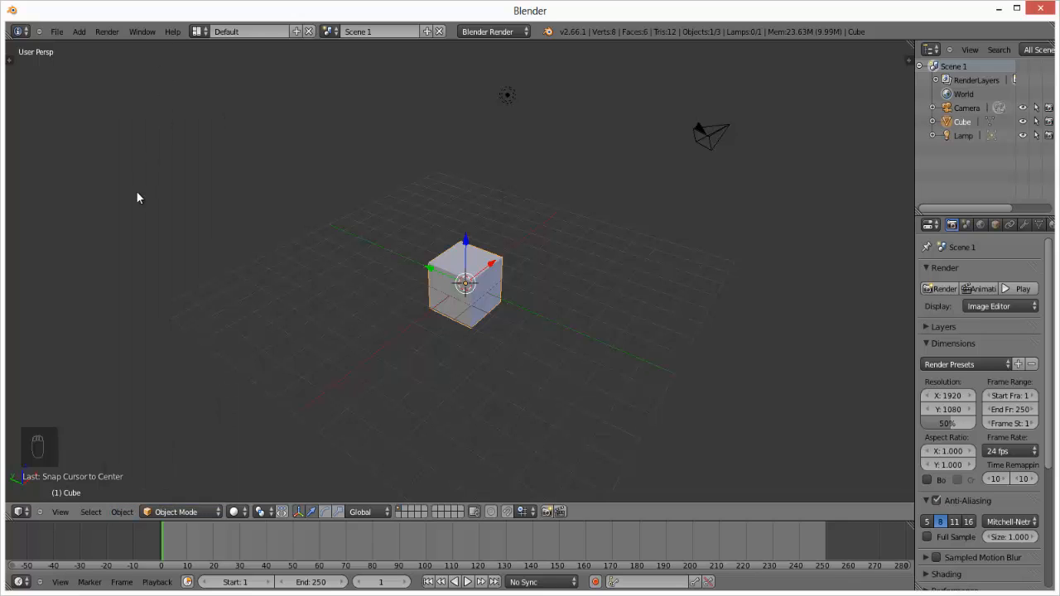
{"action": "left_click", "coordinate": [122, 512]}
{"action": "mouse_move", "coordinate": [168, 106]}
{"action": "middle_click_drag", "start_coordinate": [498, 262], "coordinate": [435, 303]}
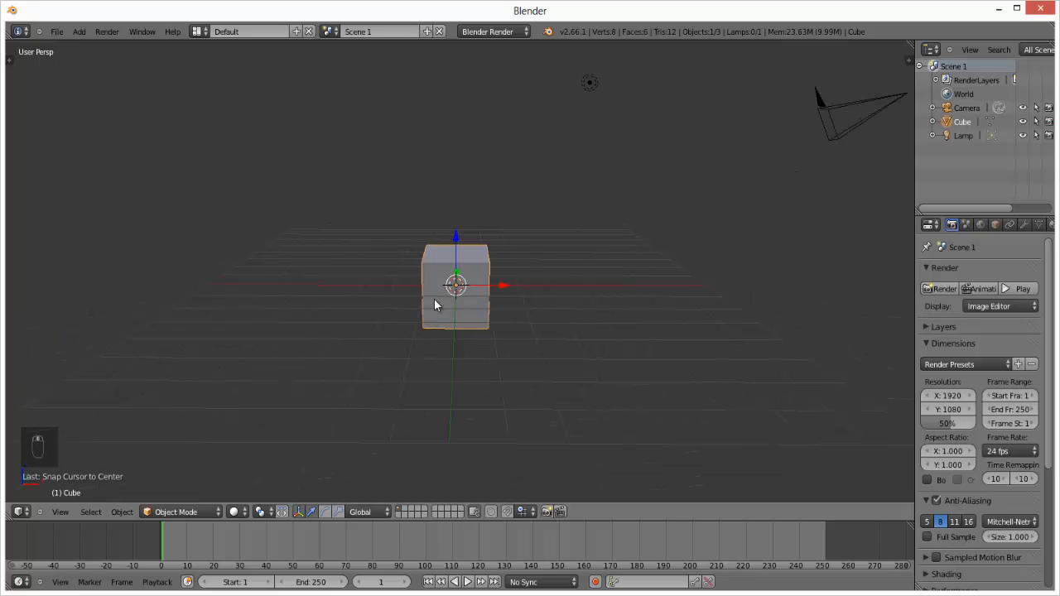
Step: Switch the cube to Weight Paint mode and apply one brush dab to its front face
{"action": "left_click", "coordinate": [186, 513]}
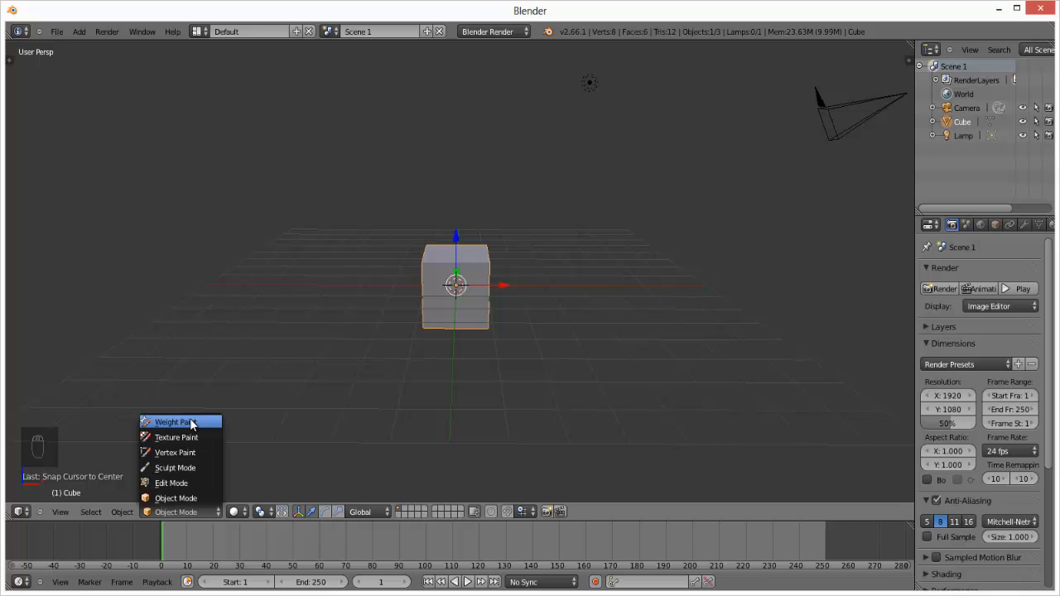
{"action": "left_click", "coordinate": [170, 512]}
{"action": "left_click", "coordinate": [190, 422]}
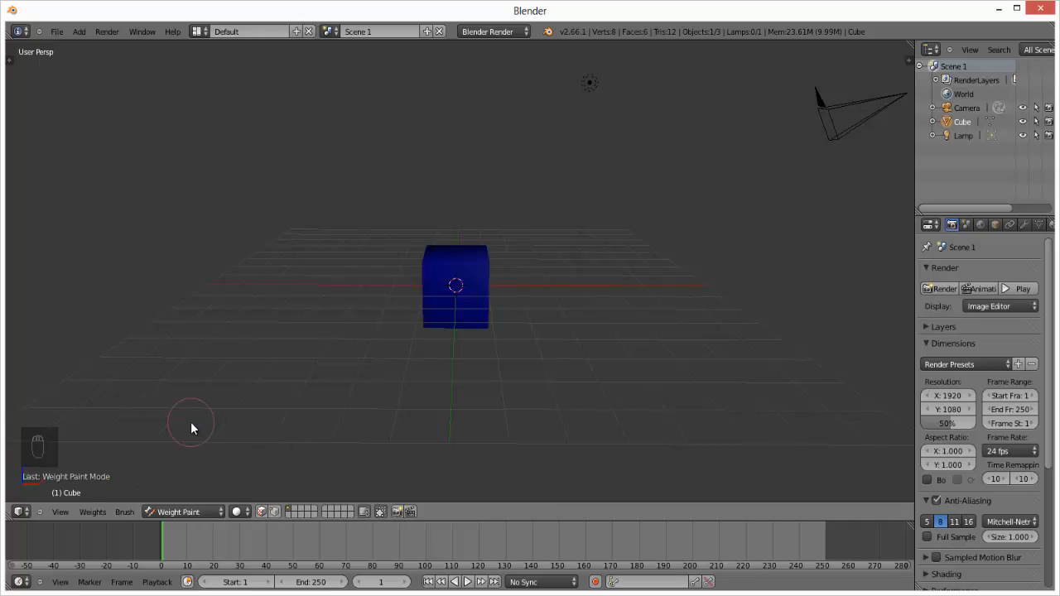
{"action": "left_click", "coordinate": [454, 288]}
{"action": "middle_click_drag", "start_coordinate": [390, 315], "coordinate": [492, 308]}
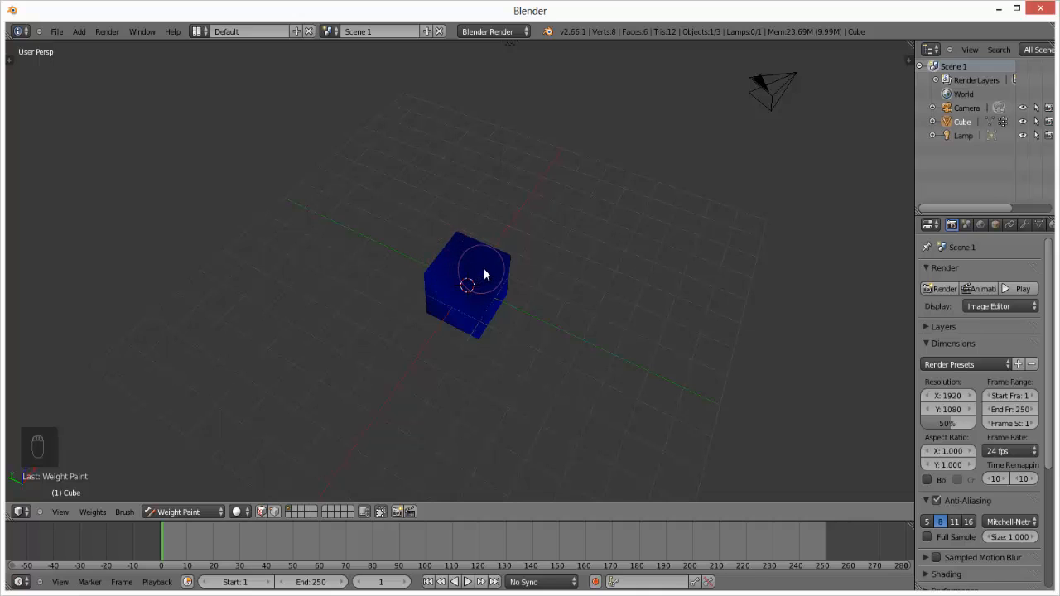
{"action": "middle_click_drag", "start_coordinate": [442, 315], "coordinate": [451, 303]}
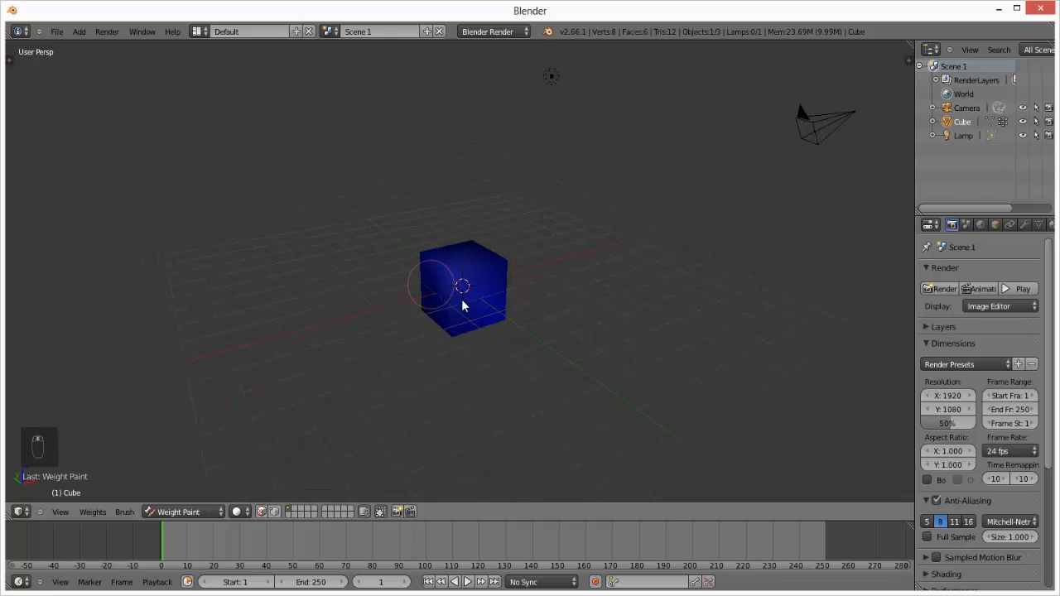
Step: Switch the cube to Edit Mode and select only the nearest corner vertex of its top face
{"action": "left_click", "coordinate": [198, 510]}
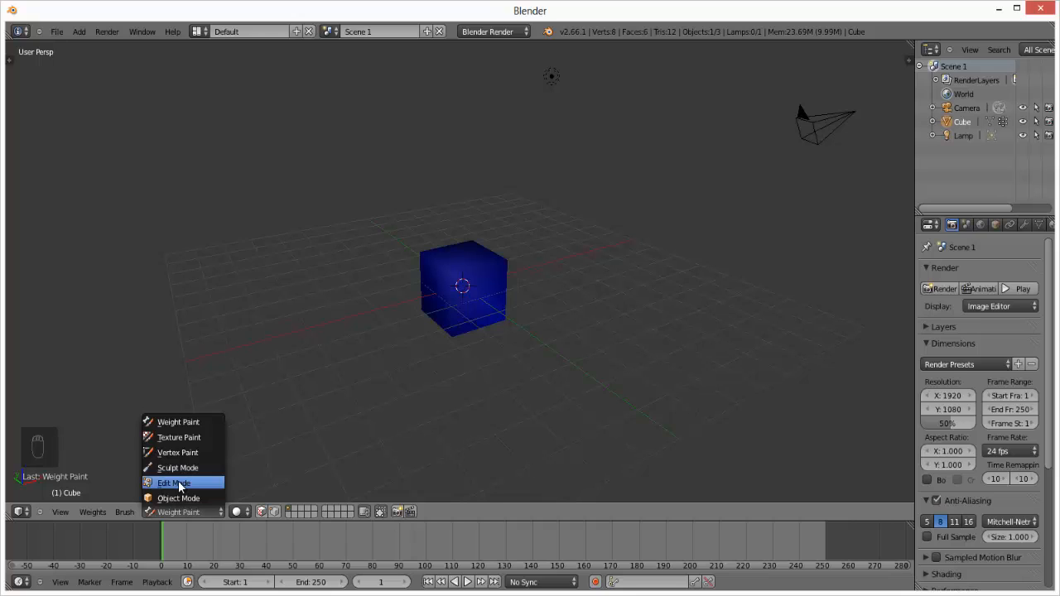
{"action": "left_click", "coordinate": [178, 484]}
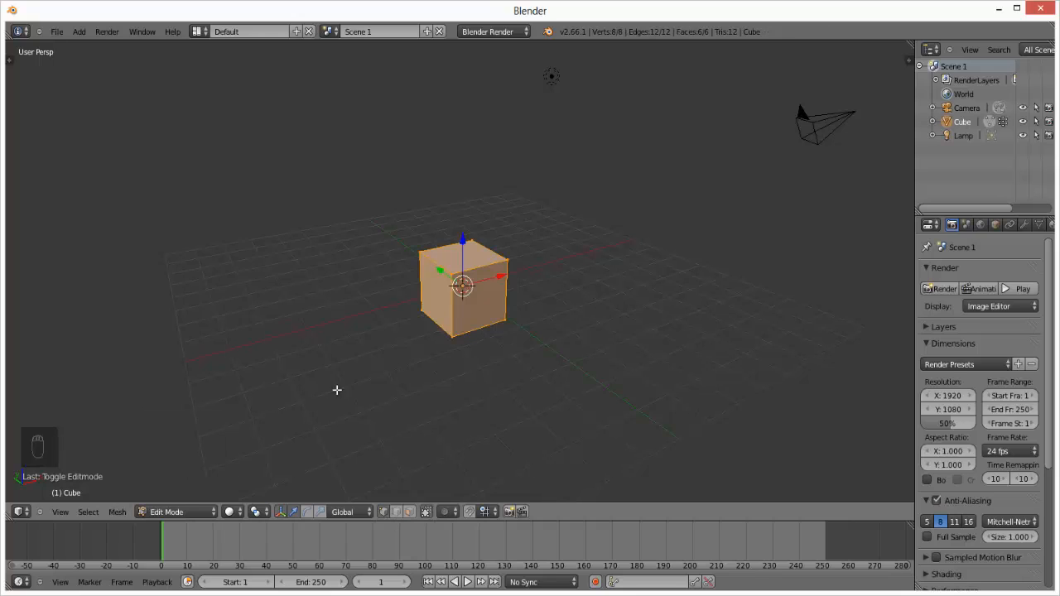
{"action": "right_click", "coordinate": [451, 273]}
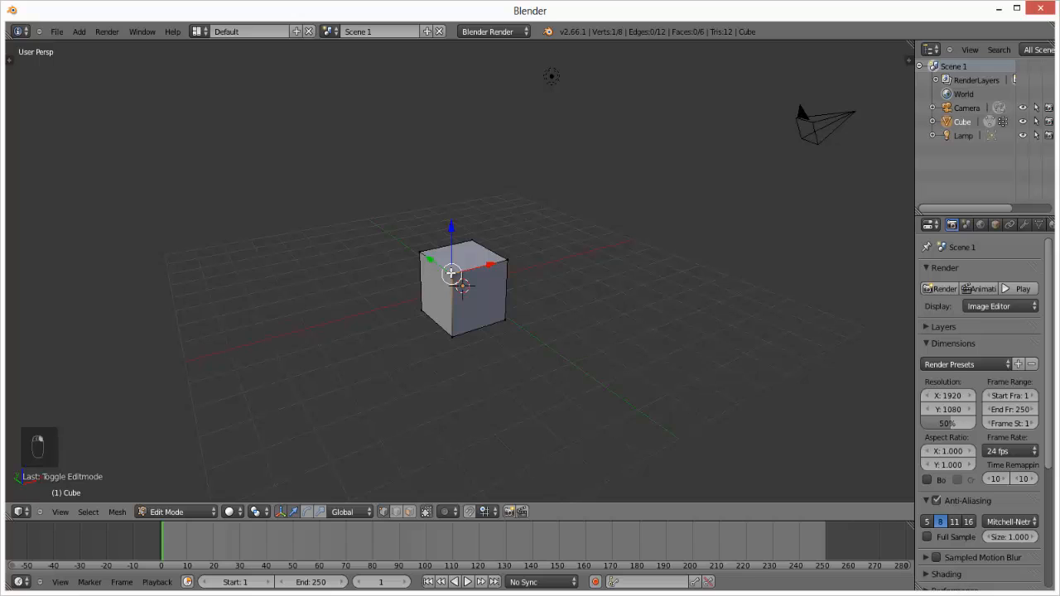
Step: Try moving single corner vertices of the cube, two on its top face and one on its bottom, cancelling every move
{"action": "key", "text": "g"}
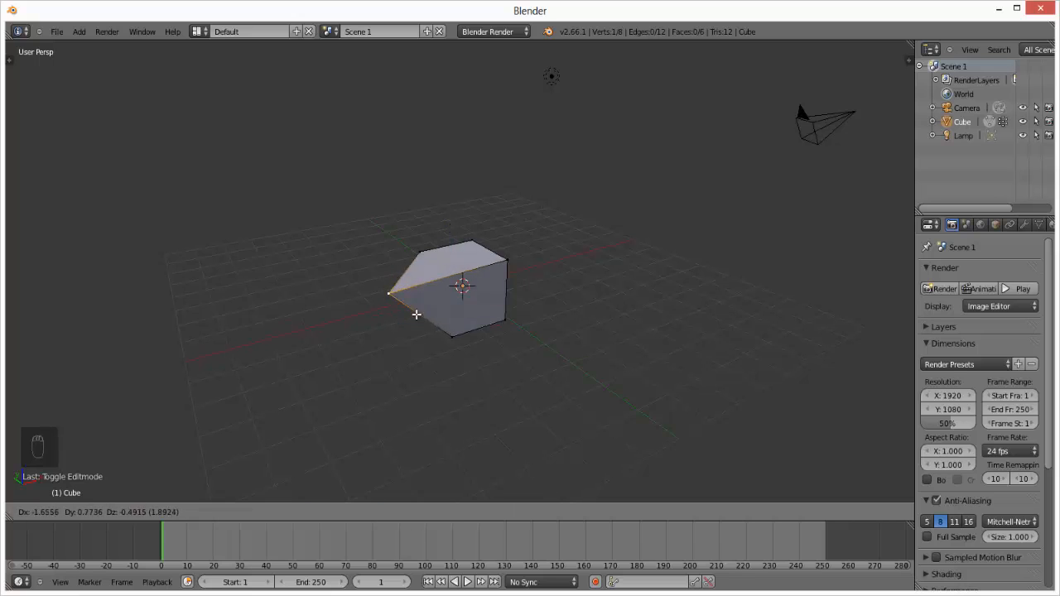
{"action": "key", "text": "Escape"}
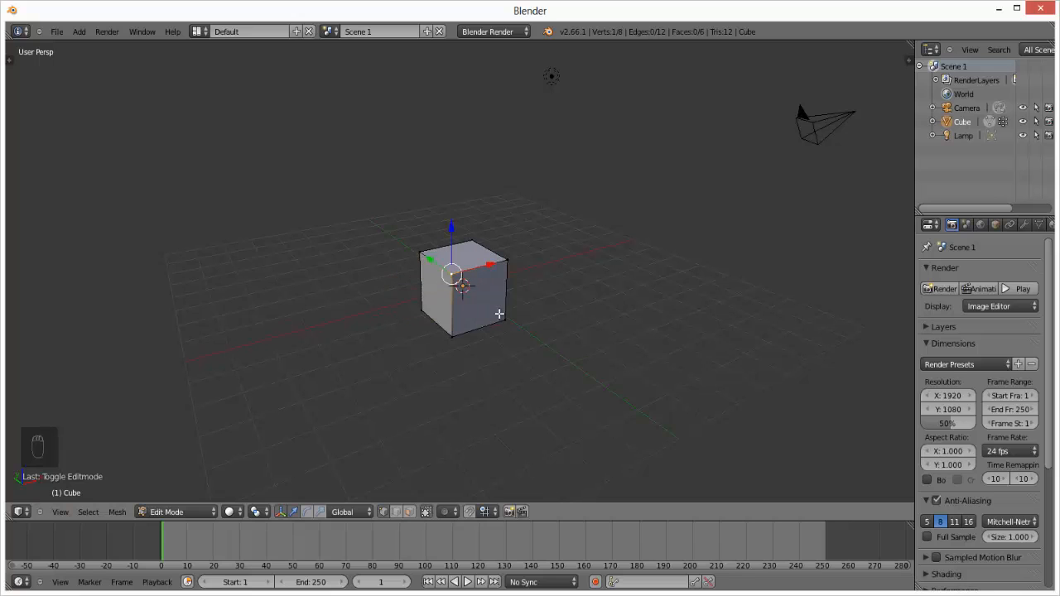
{"action": "middle_click_drag", "start_coordinate": [481, 318], "coordinate": [423, 331]}
{"action": "mouse_move", "coordinate": [501, 280]}
{"action": "right_mouse_down"}
{"action": "mouse_move", "coordinate": [532, 299]}
{"action": "mouse_move", "coordinate": [507, 284]}
{"action": "mouse_move", "coordinate": [563, 265]}
{"action": "mouse_move", "coordinate": [530, 287]}
{"action": "mouse_move", "coordinate": [546, 308]}
{"action": "mouse_move", "coordinate": [554, 276]}
{"action": "mouse_move", "coordinate": [511, 274]}
{"action": "right_mouse_up"}
{"action": "key", "text": "Escape"}
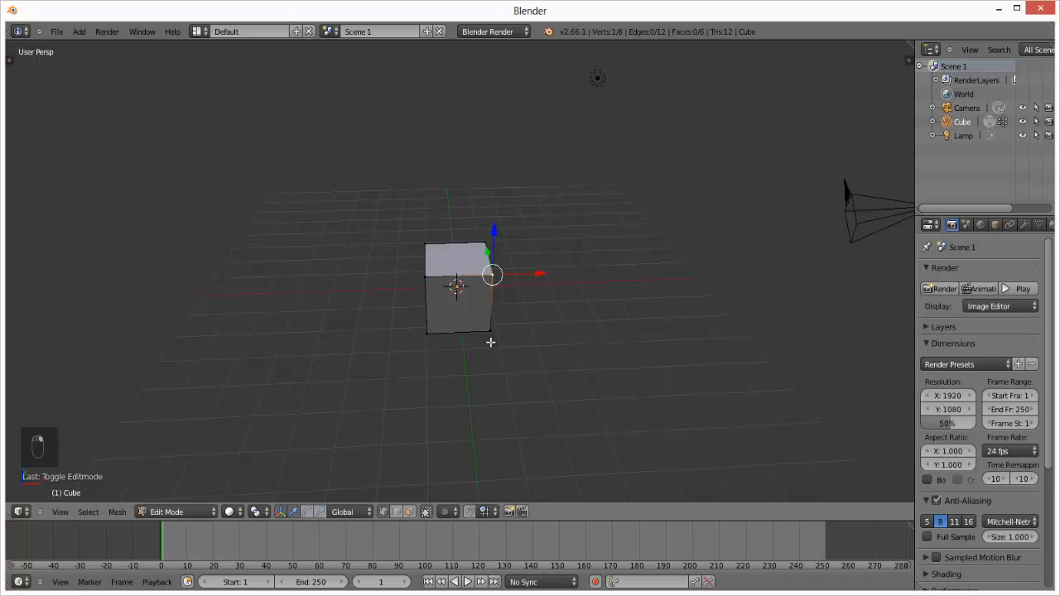
{"action": "right_click", "coordinate": [491, 331]}
{"action": "right_click_drag", "start_coordinate": [490, 331], "coordinate": [536, 331]}
{"action": "key", "text": "Escape"}
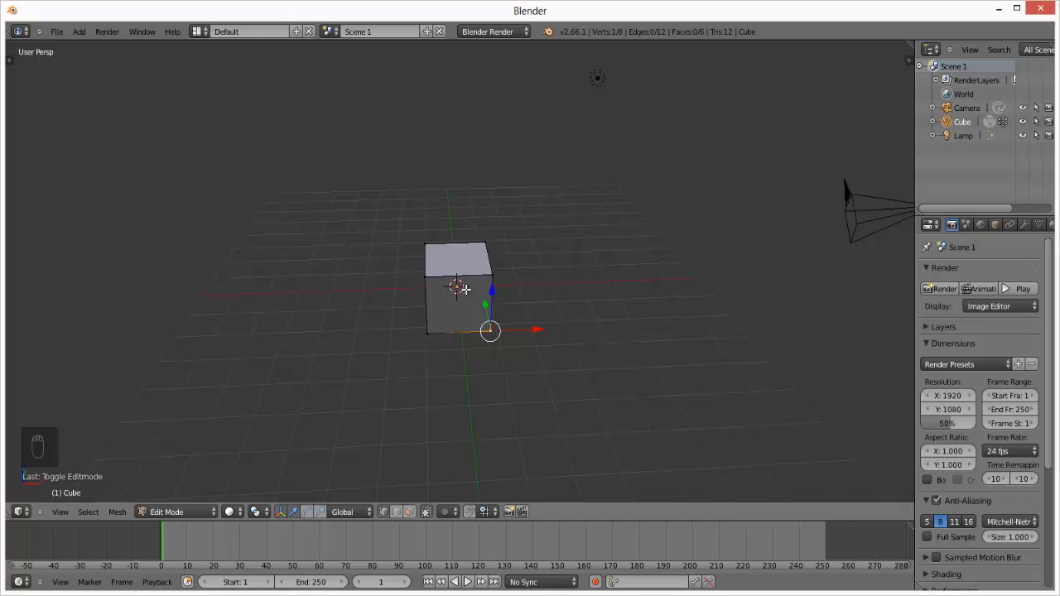
Step: Switch to edge selection, select the front edge of the cube's top face and try moving it, cancelling the move
{"action": "left_click", "coordinate": [396, 512]}
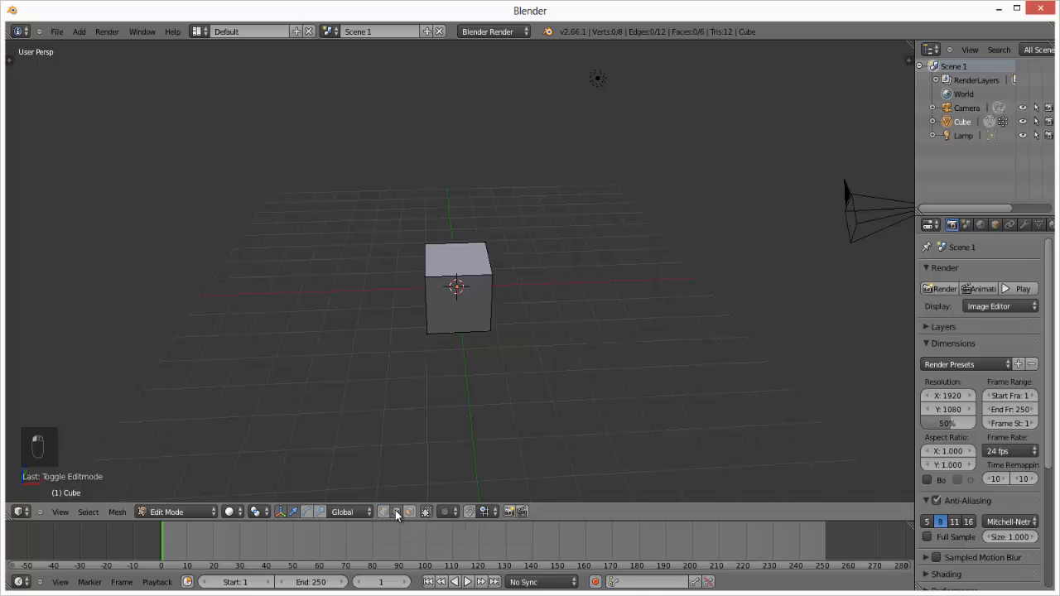
{"action": "right_click", "coordinate": [480, 273]}
{"action": "key", "text": "g"}
{"action": "key", "text": "Escape"}
Step: Switch to face selection, select the cube's front face and try moving it, cancelling the move
{"action": "left_click", "coordinate": [407, 511]}
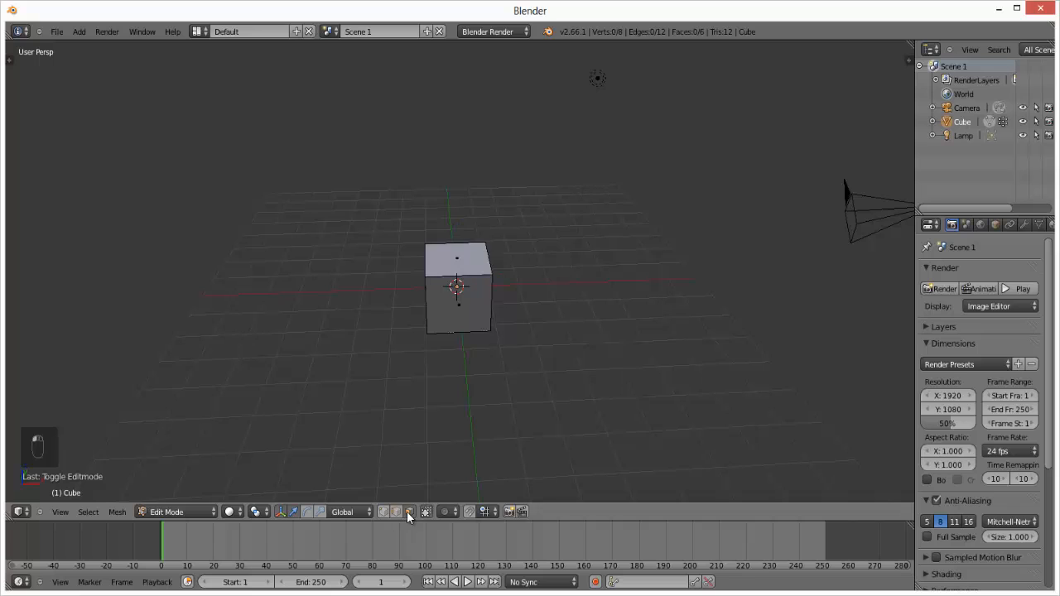
{"action": "right_click", "coordinate": [461, 321]}
{"action": "key", "text": "g"}
{"action": "key", "text": "Escape"}
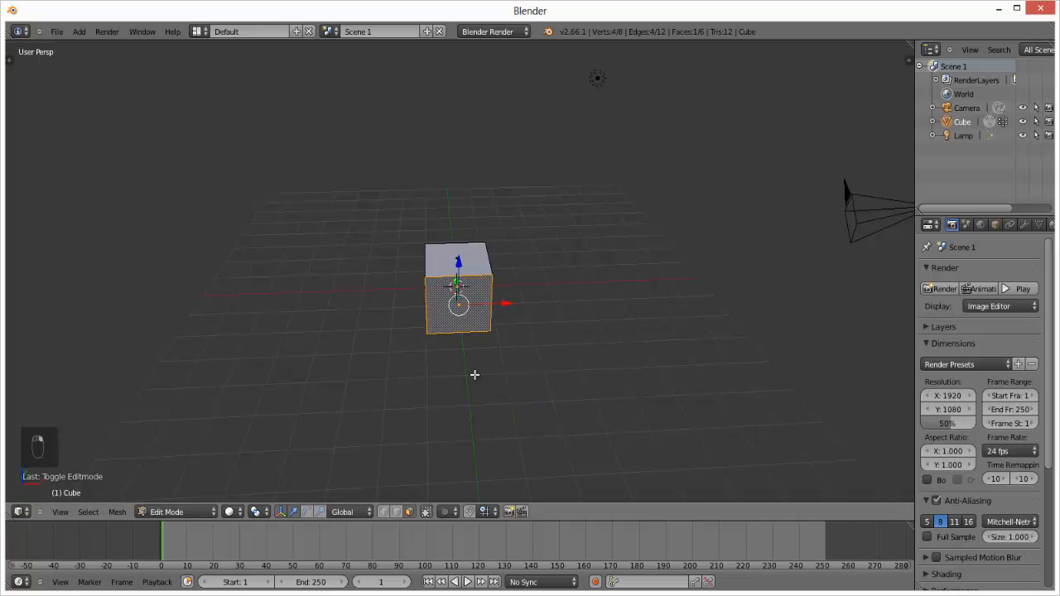
Step: Select the cube's hidden back face with the visible-only selection limit off, and turn the limit back on
{"action": "left_click", "coordinate": [426, 512]}
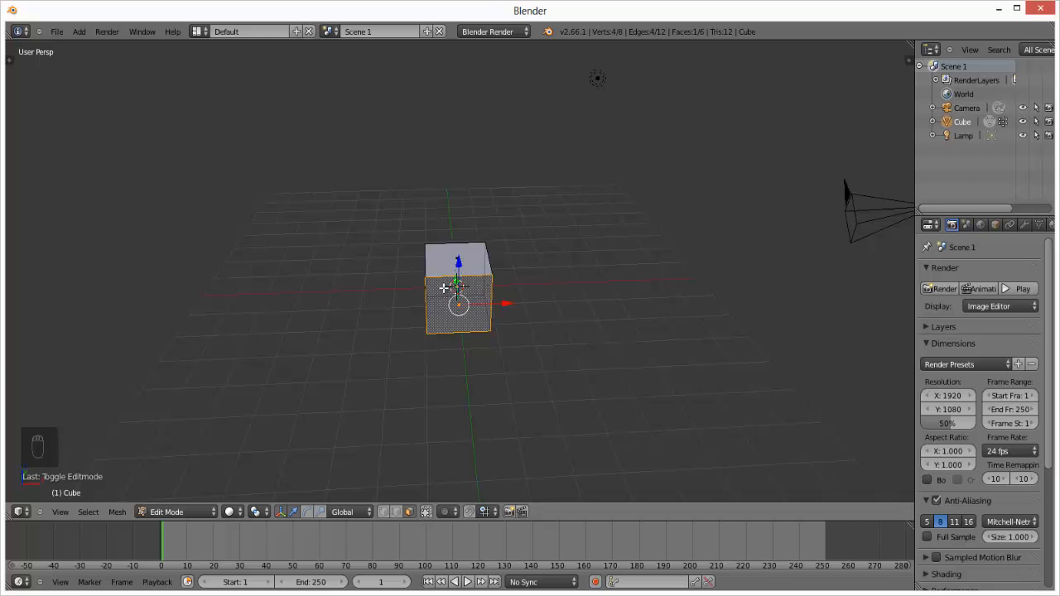
{"action": "middle_click_drag", "start_coordinate": [467, 359], "coordinate": [458, 288]}
{"action": "right_click", "coordinate": [453, 290]}
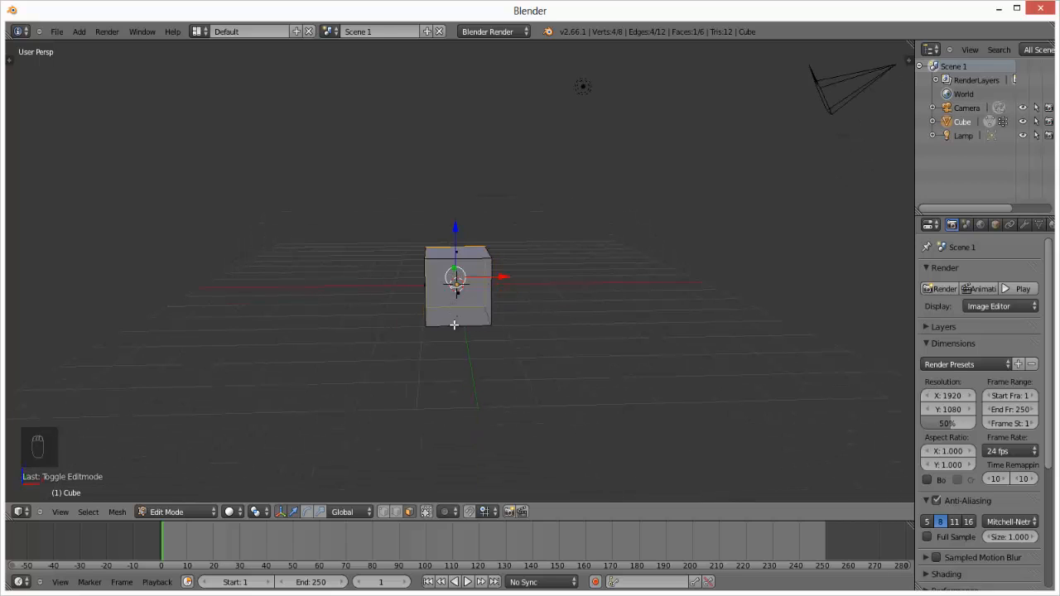
{"action": "middle_click_drag", "start_coordinate": [513, 318], "coordinate": [470, 331]}
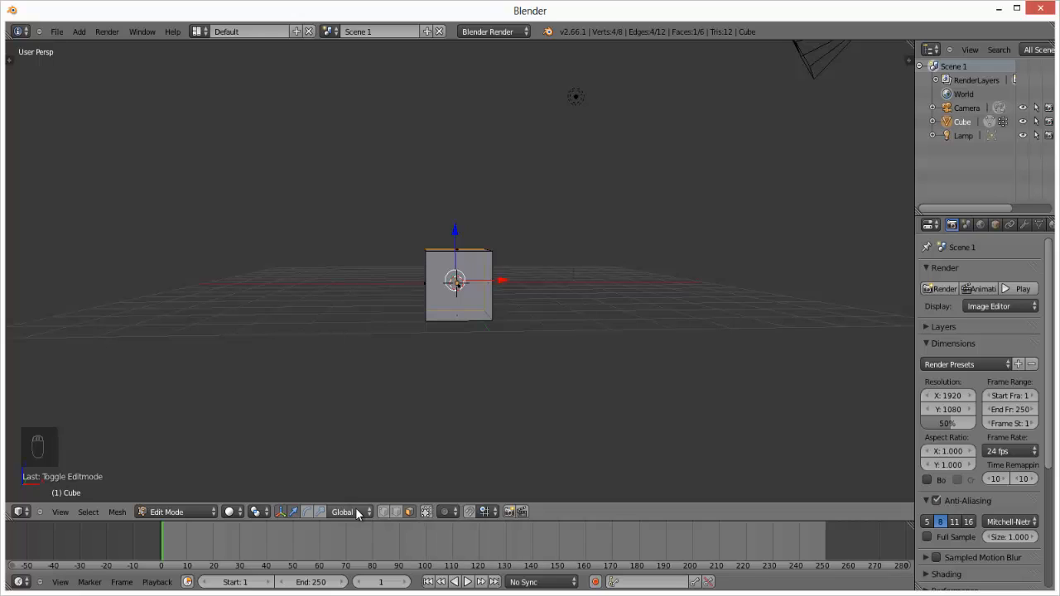
{"action": "left_click", "coordinate": [425, 512]}
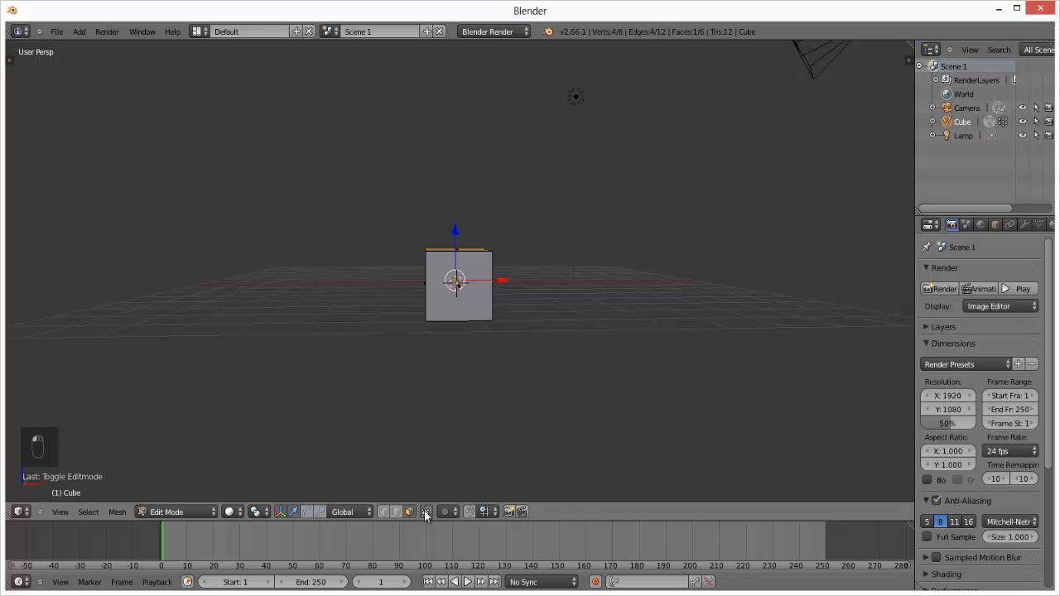
{"action": "left_click", "coordinate": [424, 513]}
Step: Deselect everything and scale only the cube's front face along Z to about a third of its height
{"action": "scroll", "coordinate": [393, 342], "scroll_direction": "down", "scroll_amount": 2}
{"action": "scroll", "coordinate": [406, 332], "scroll_direction": "up", "scroll_amount": 3}
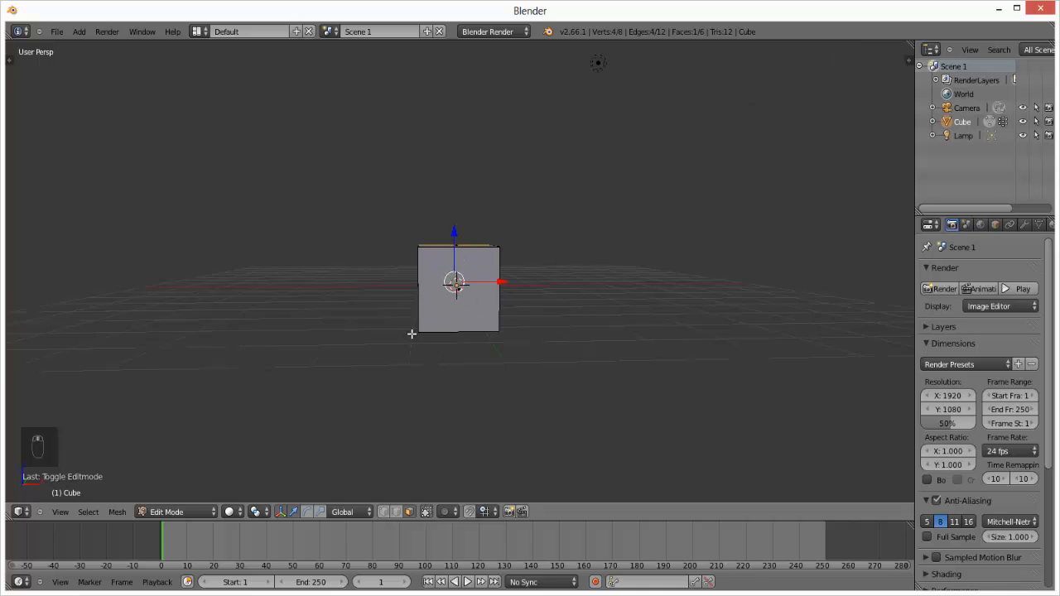
{"action": "key", "text": "a"}
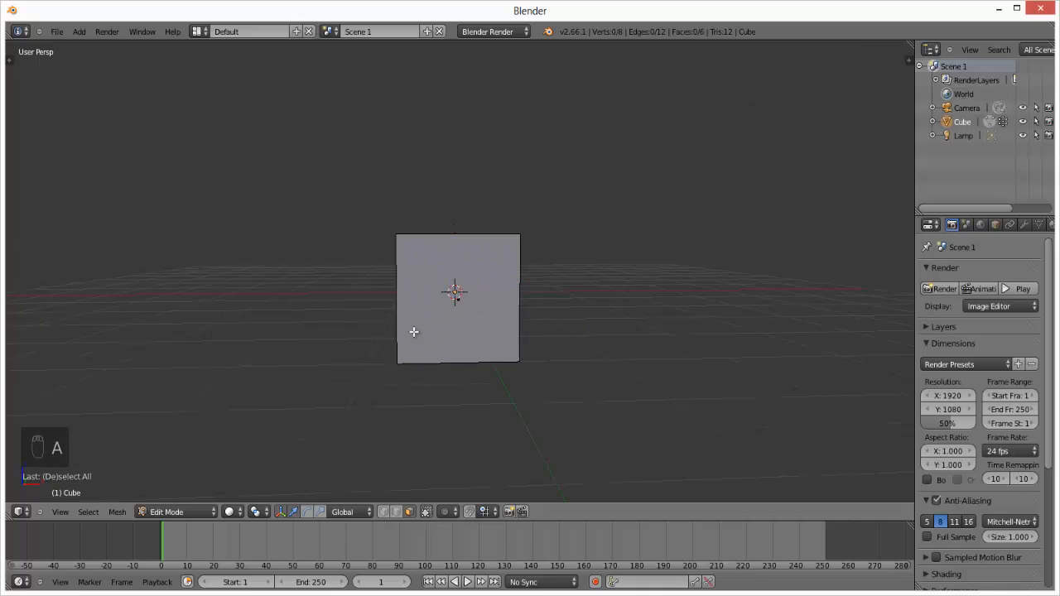
{"action": "left_click", "coordinate": [188, 513]}
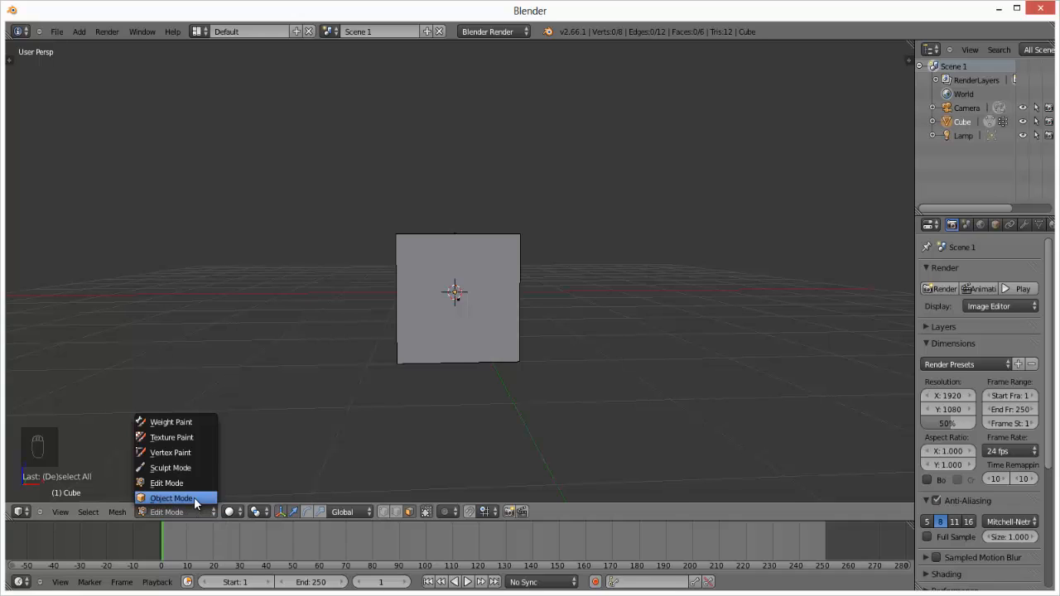
{"action": "right_click", "coordinate": [464, 325]}
{"action": "mouse_move", "coordinate": [468, 313]}
{"action": "middle_mouse_down"}
{"action": "mouse_move", "coordinate": [420, 372]}
{"action": "mouse_move", "coordinate": [464, 378]}
{"action": "mouse_move", "coordinate": [474, 319]}
{"action": "middle_mouse_up"}
{"action": "key", "text": "s"}
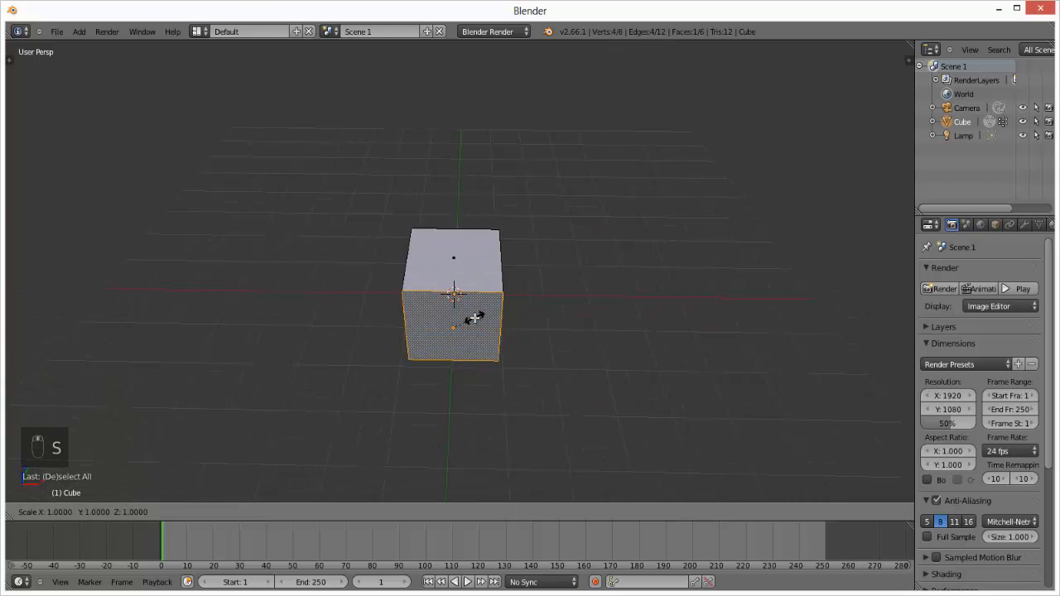
{"action": "key", "text": "z"}
{"action": "left_click", "coordinate": [463, 323]}
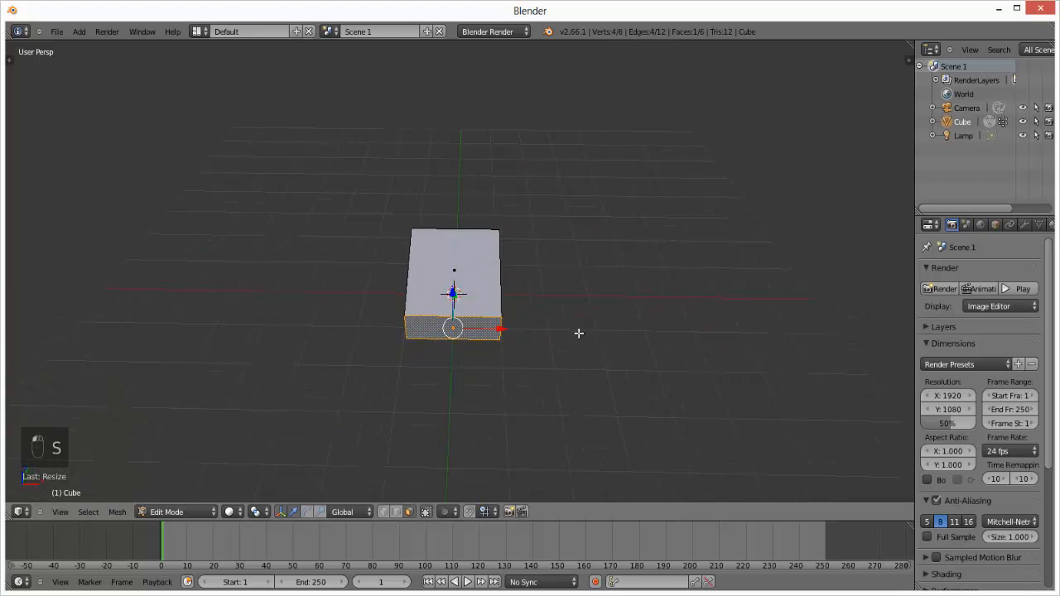
Step: Toggle the tapered cube repeatedly between Edit Mode and Object Mode to compare the two displays
{"action": "mouse_move", "coordinate": [579, 333]}
{"action": "middle_mouse_down"}
{"action": "mouse_move", "coordinate": [389, 313]}
{"action": "mouse_move", "coordinate": [366, 292]}
{"action": "mouse_move", "coordinate": [415, 278]}
{"action": "mouse_move", "coordinate": [553, 336]}
{"action": "mouse_move", "coordinate": [575, 332]}
{"action": "middle_mouse_up"}
{"action": "key", "text": "Tab"}
{"action": "middle_click_drag", "start_coordinate": [511, 331], "coordinate": [497, 220]}
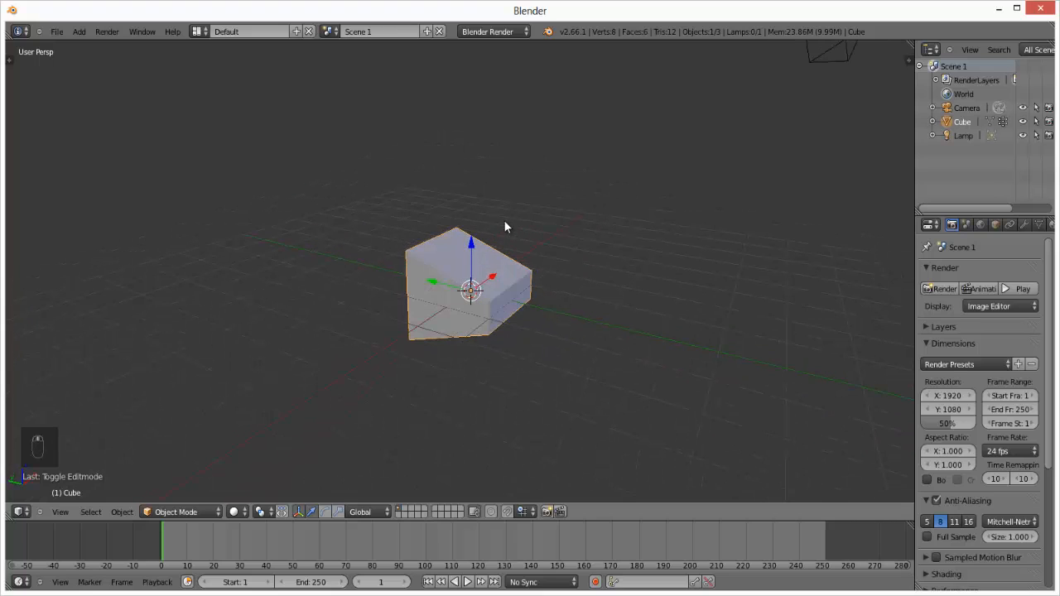
{"action": "key", "text": "Tab"}
{"action": "key", "text": "Tab"}
{"action": "key", "text": "Tab"}
{"action": "key", "text": "Tab"}
{"action": "key", "text": "Tab"}
{"action": "key", "text": "Tab"}
{"action": "key", "text": "Tab"}
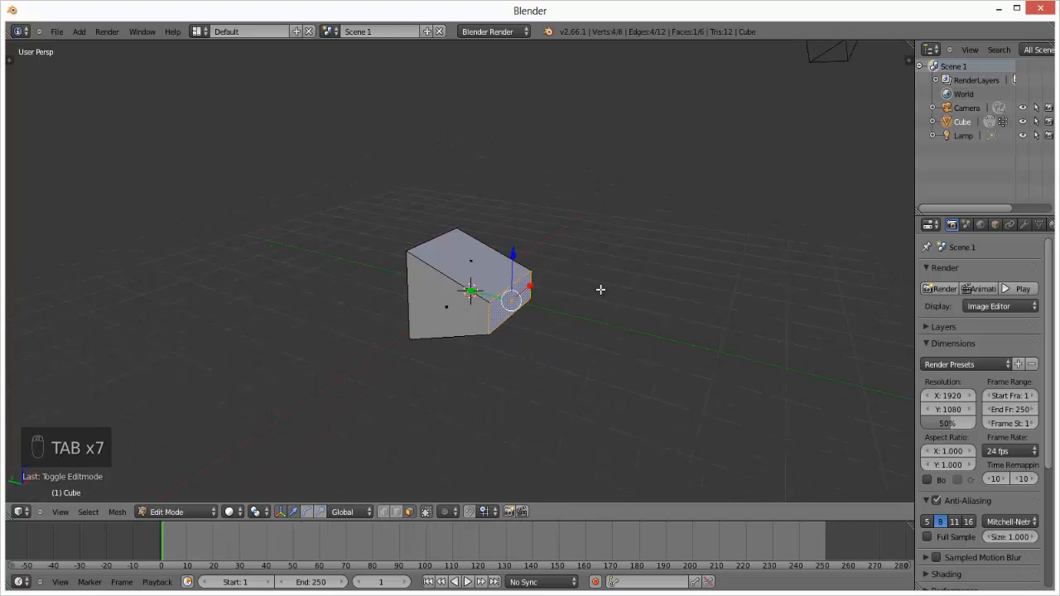
Step: Try to undo the front face resize and put the tapered cube in Object Mode
{"action": "key", "text": "ctrl+z"}
{"action": "key", "text": "ctrl+z"}
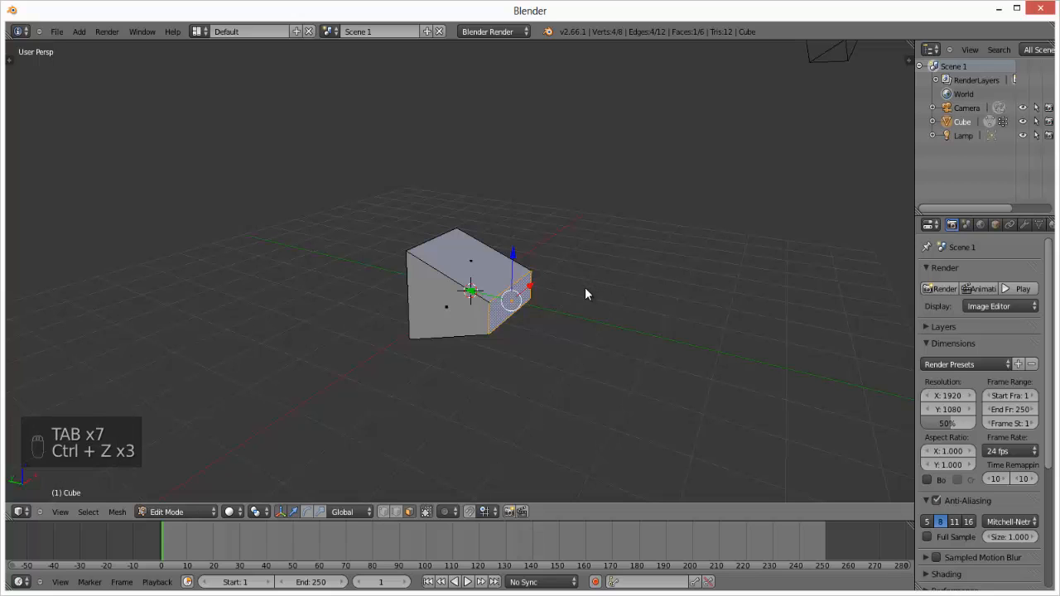
{"action": "key", "text": "Tab"}
{"action": "key", "text": "ctrl+z"}
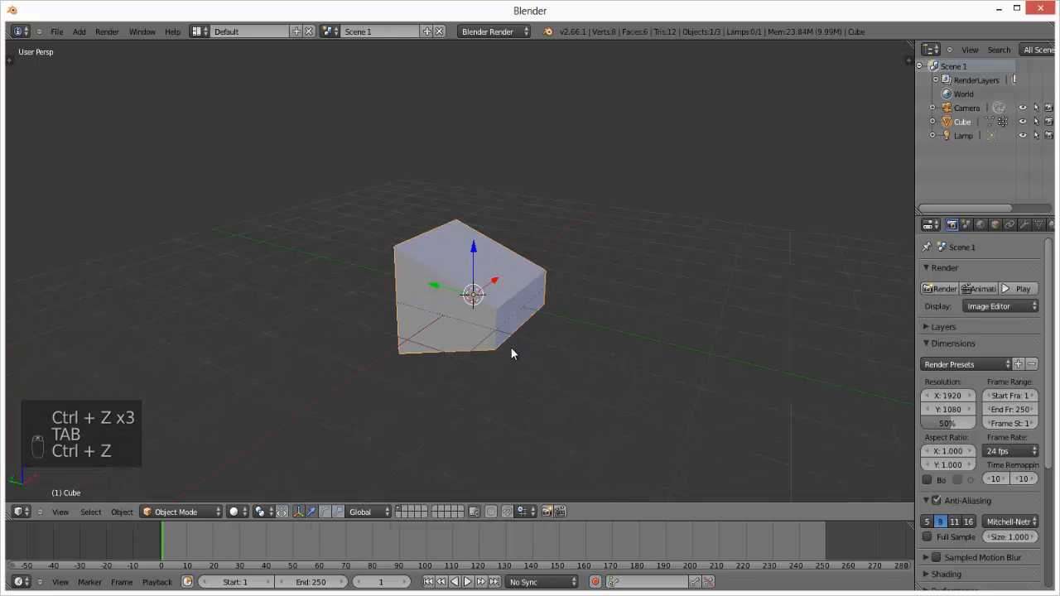
{"action": "scroll", "coordinate": [431, 331], "scroll_direction": "down", "scroll_amount": 2}
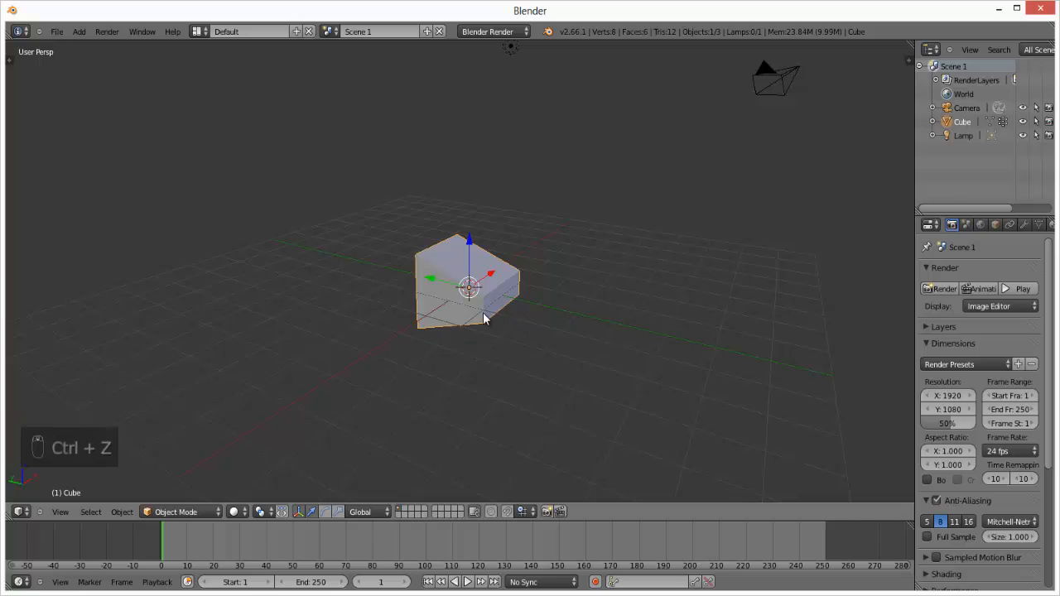
{"action": "left_click", "coordinate": [190, 513]}
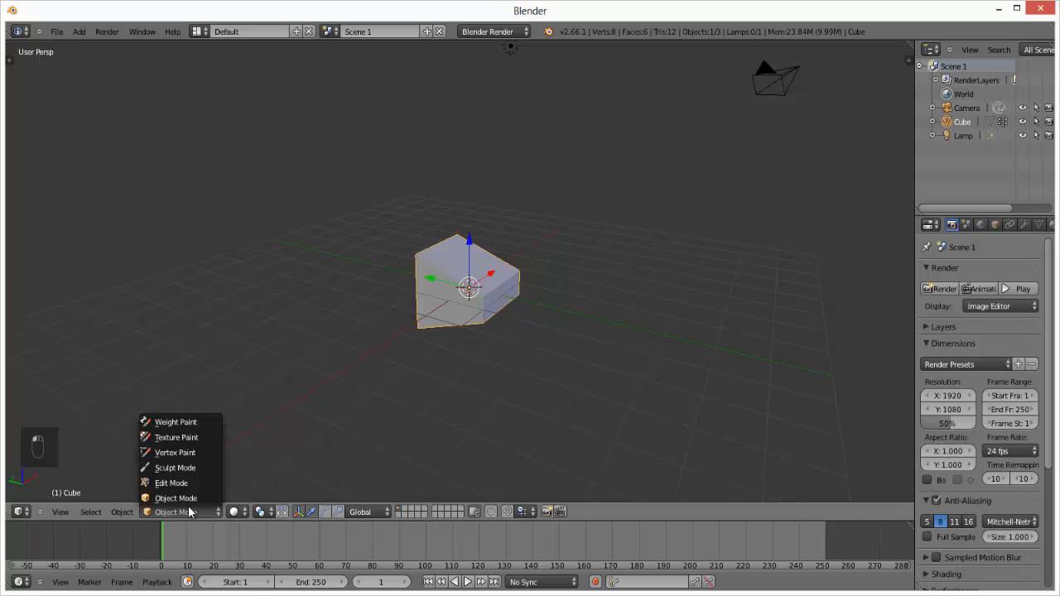
{"action": "left_click", "coordinate": [191, 500]}
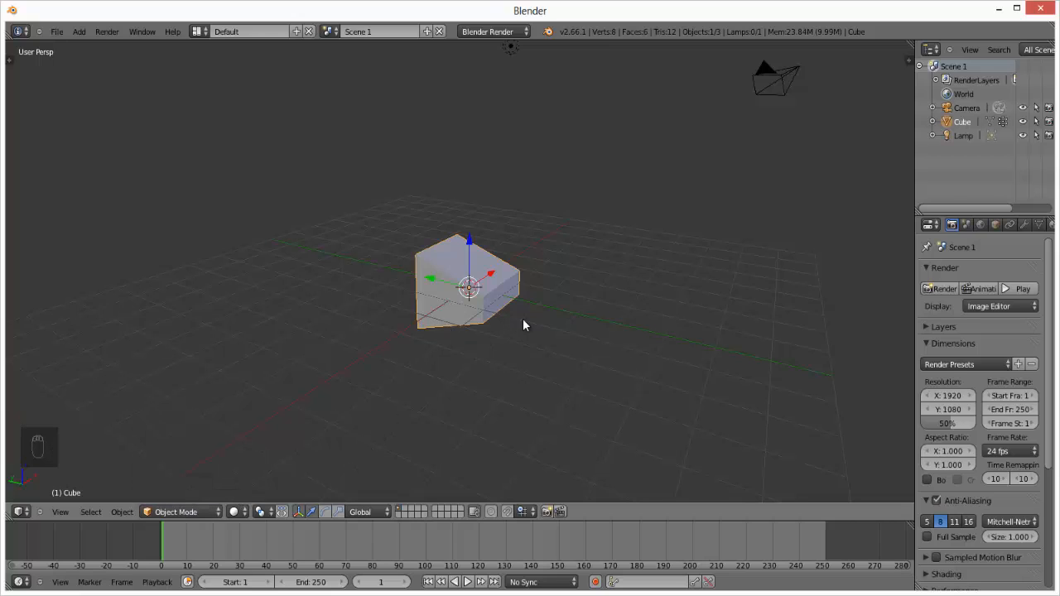
Step: Scale the whole object along Z into a thin slab and enlarge it uniformly to nearly three times its size
{"action": "key", "text": "s"}
{"action": "key", "text": "z"}
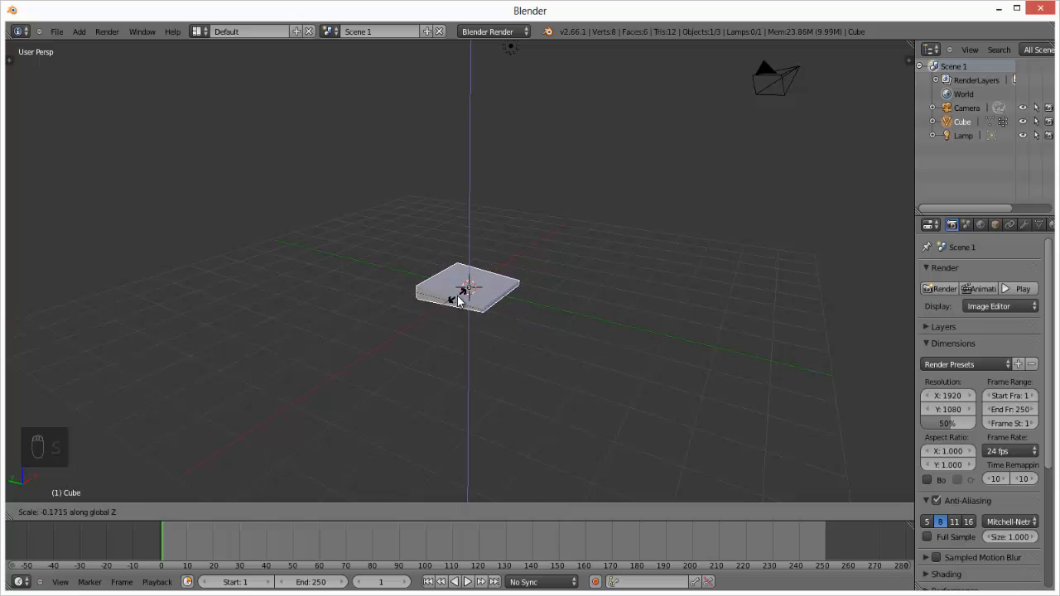
{"action": "left_click", "coordinate": [468, 288]}
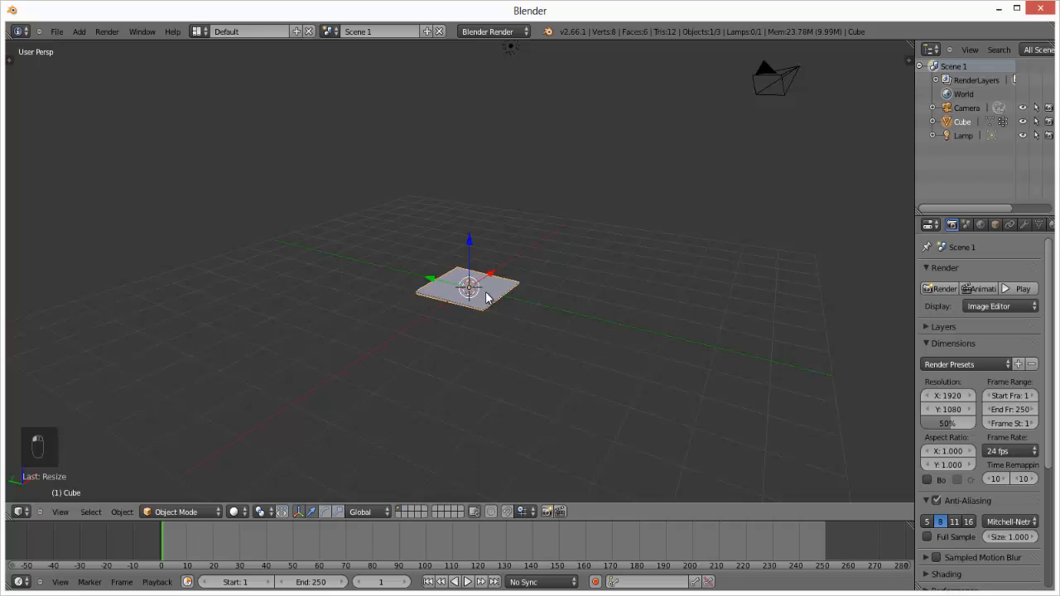
{"action": "key", "text": "s"}
{"action": "left_click", "coordinate": [667, 235]}
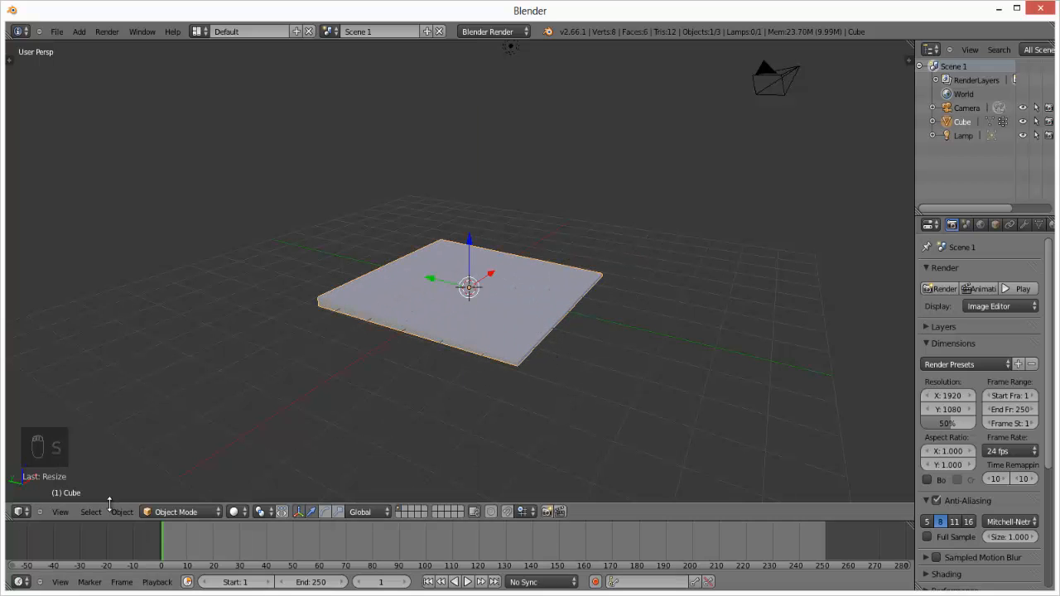
Step: Switch the slab to Edit Mode, open the viewport shading options and return to Object Mode
{"action": "left_click", "coordinate": [164, 514]}
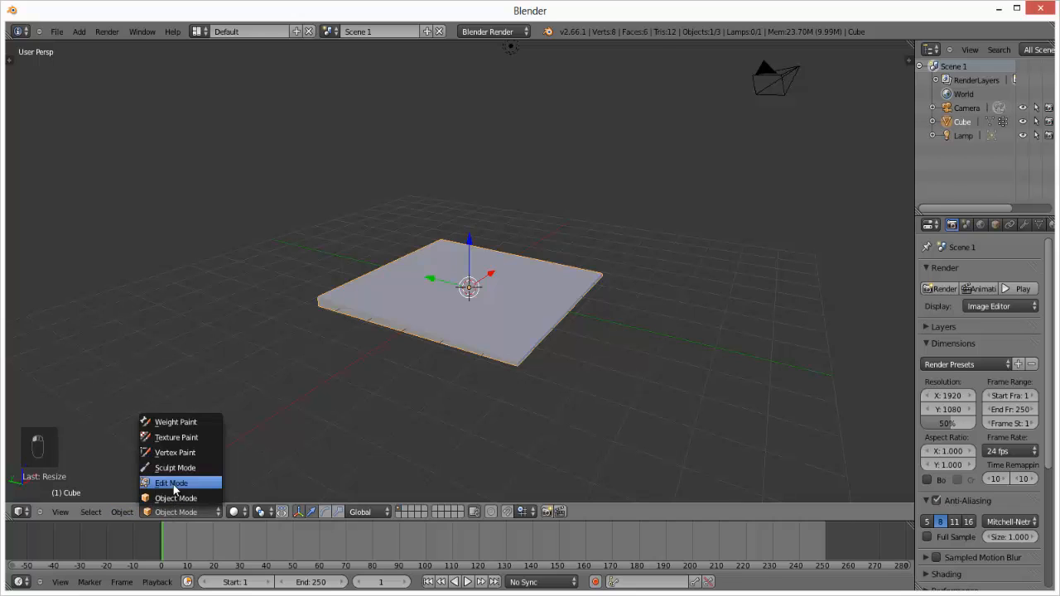
{"action": "left_click", "coordinate": [176, 483]}
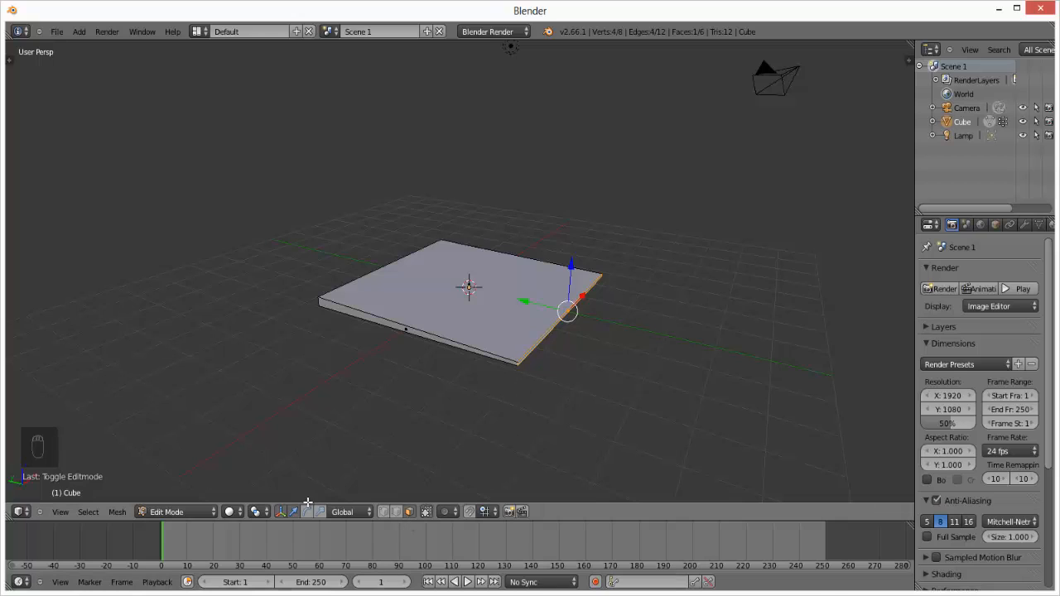
{"action": "left_click", "coordinate": [239, 515]}
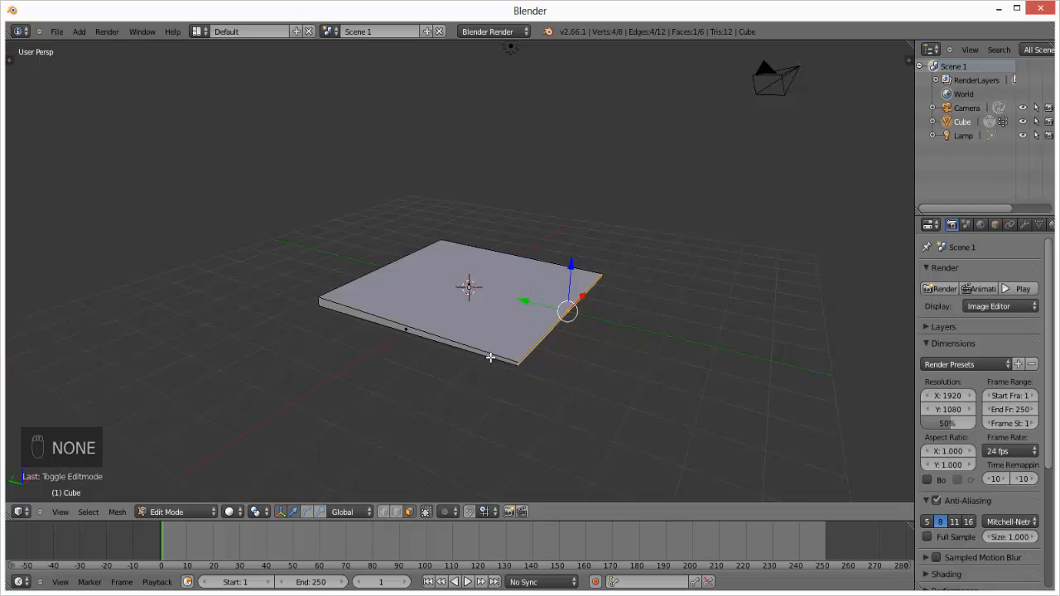
{"action": "key", "text": "Tab"}
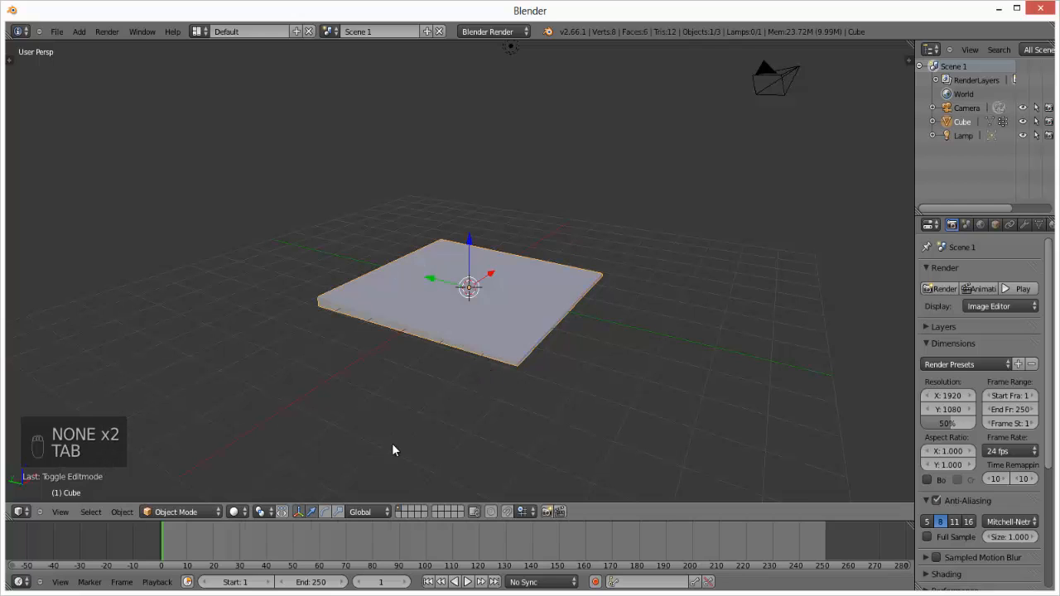
Step: Display the slab with Wireframe viewport shading, followed by Bounding Box shading
{"action": "left_click", "coordinate": [236, 514]}
{"action": "left_click", "coordinate": [270, 480]}
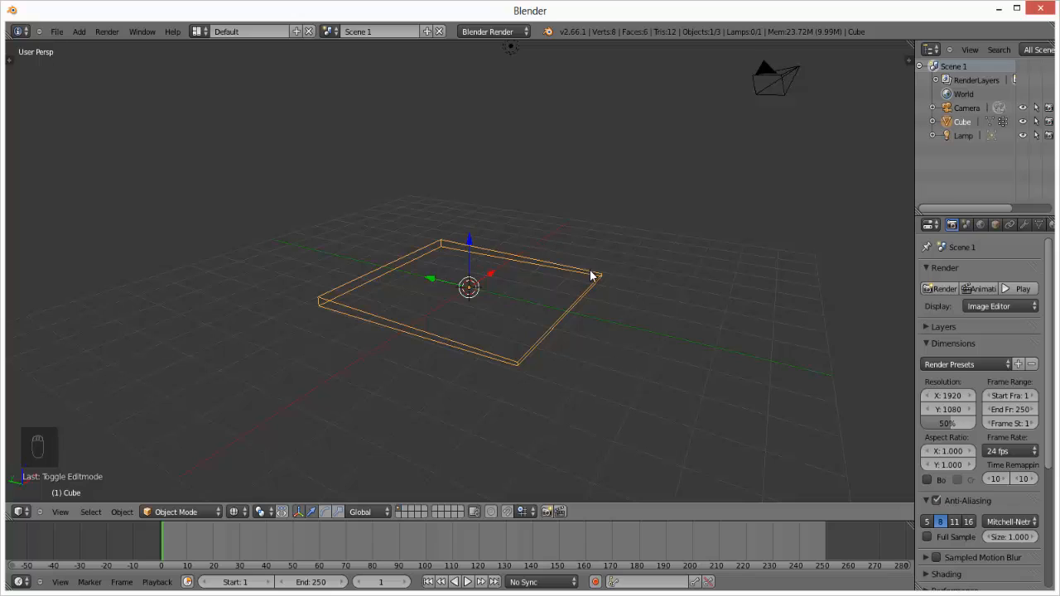
{"action": "left_click", "coordinate": [238, 511]}
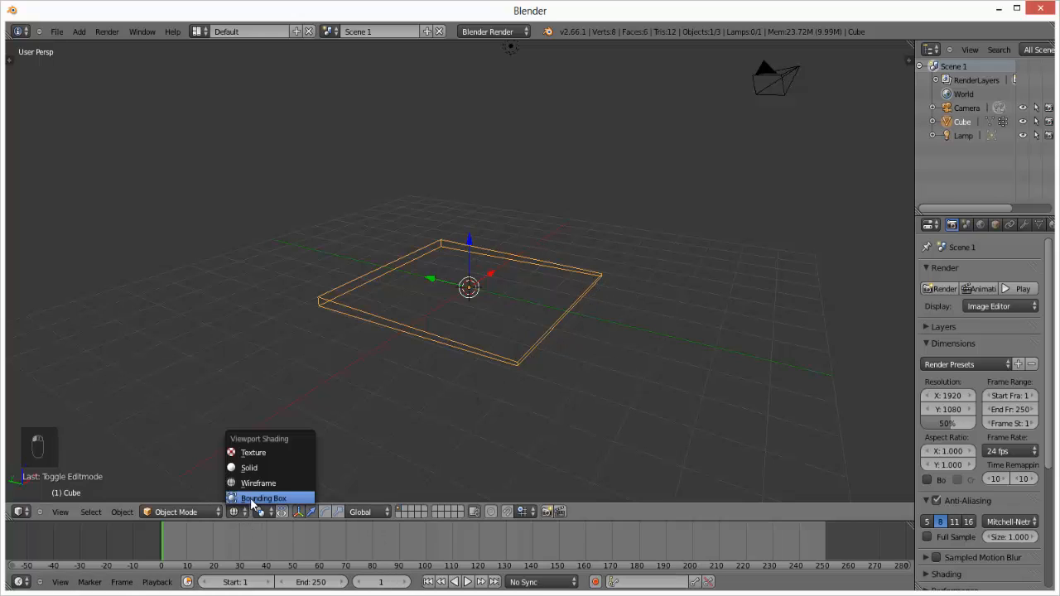
{"action": "left_click", "coordinate": [252, 499]}
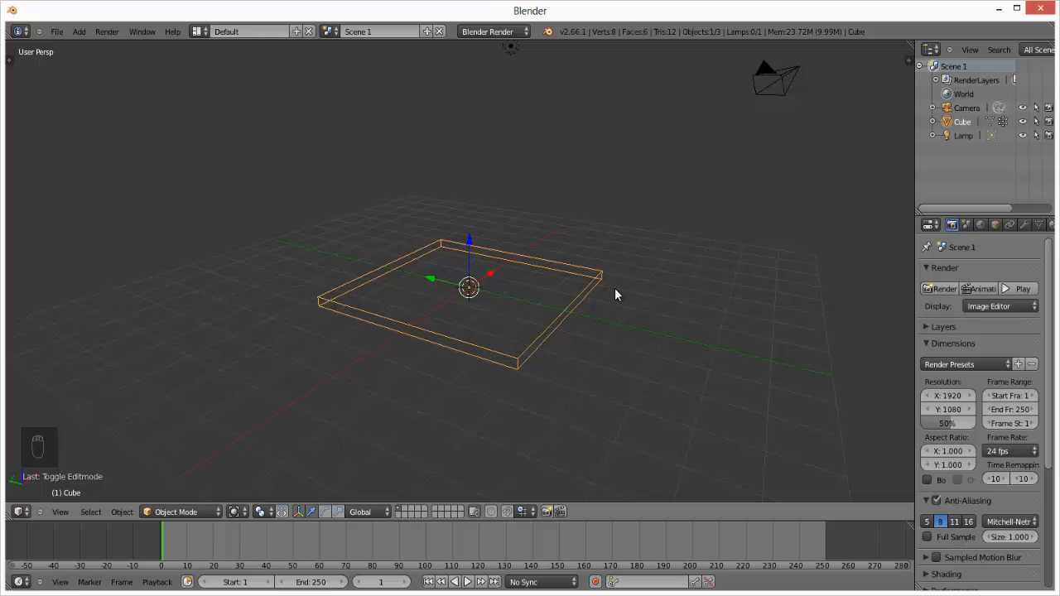
Step: Set the viewport shading to Texture and inspect the slab's lit top and dark side
{"action": "left_click", "coordinate": [244, 510]}
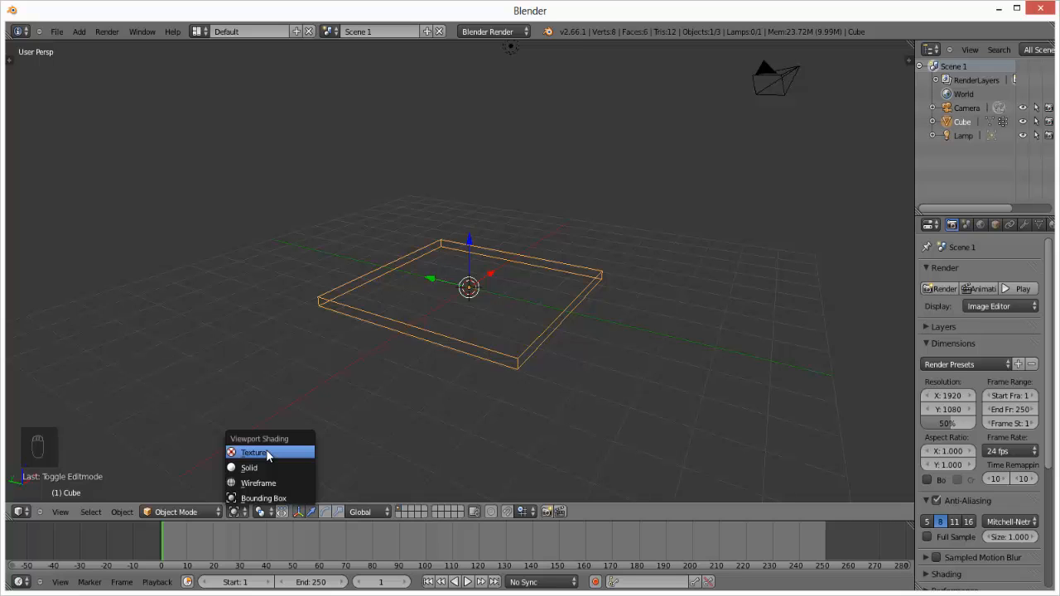
{"action": "left_click", "coordinate": [267, 455]}
{"action": "middle_click_drag", "start_coordinate": [443, 320], "coordinate": [315, 268]}
{"action": "scroll", "coordinate": [313, 277], "scroll_direction": "down", "scroll_amount": 5}
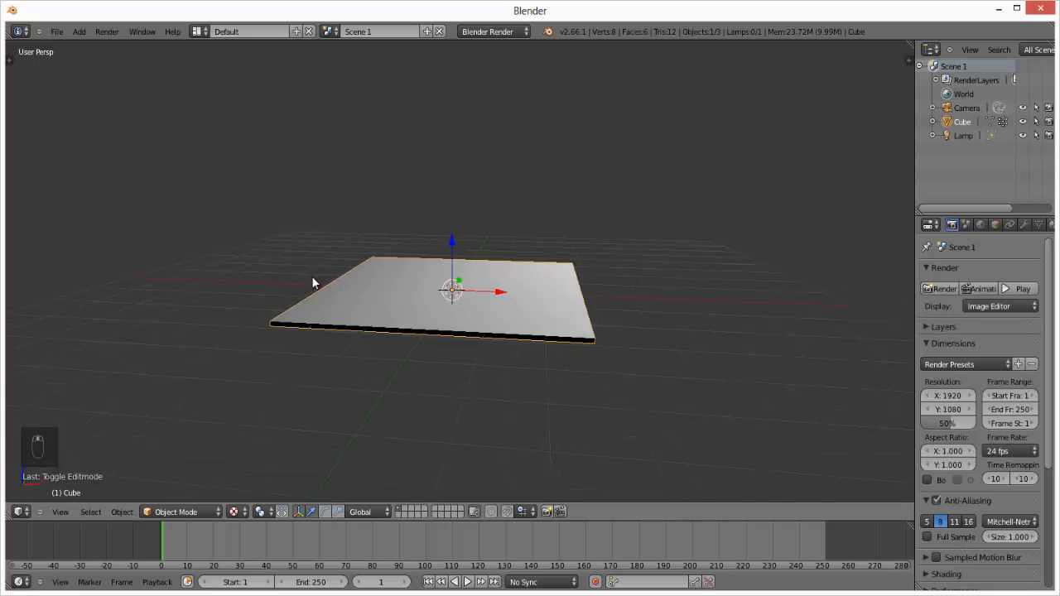
Step: Select the lamp, move it above the slab and check its position over the slab
{"action": "right_click", "coordinate": [553, 148]}
{"action": "right_click_drag", "start_coordinate": [556, 148], "coordinate": [426, 208]}
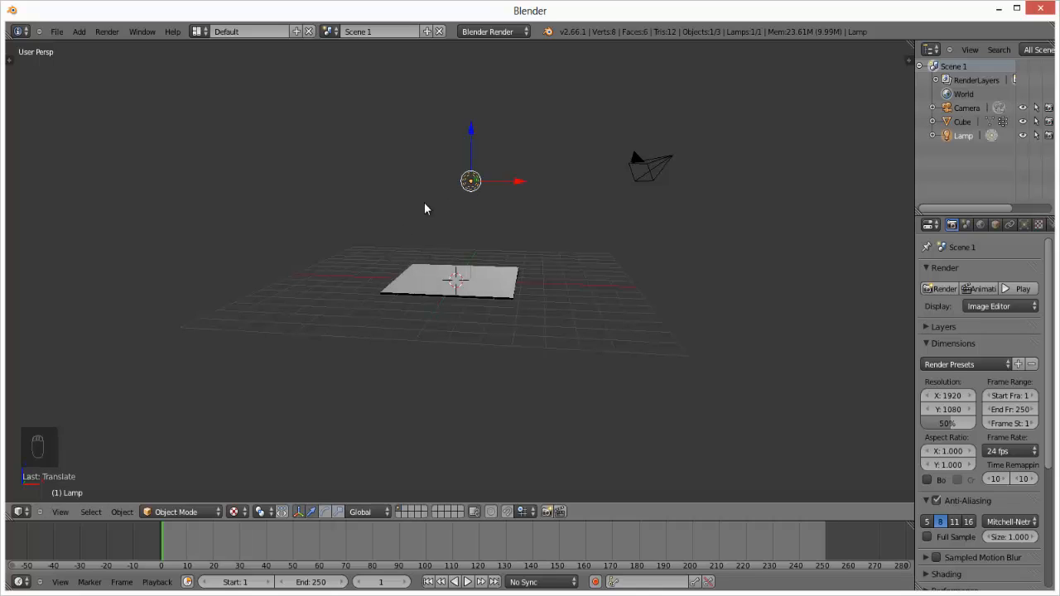
{"action": "middle_click_drag", "start_coordinate": [475, 307], "coordinate": [445, 182]}
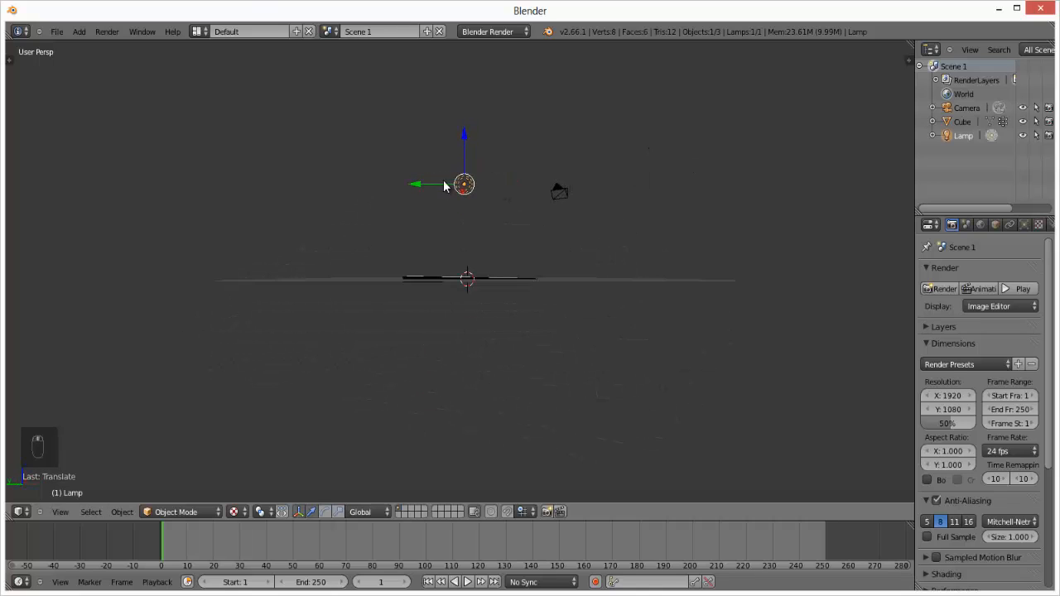
{"action": "middle_click_drag", "start_coordinate": [459, 246], "coordinate": [396, 276]}
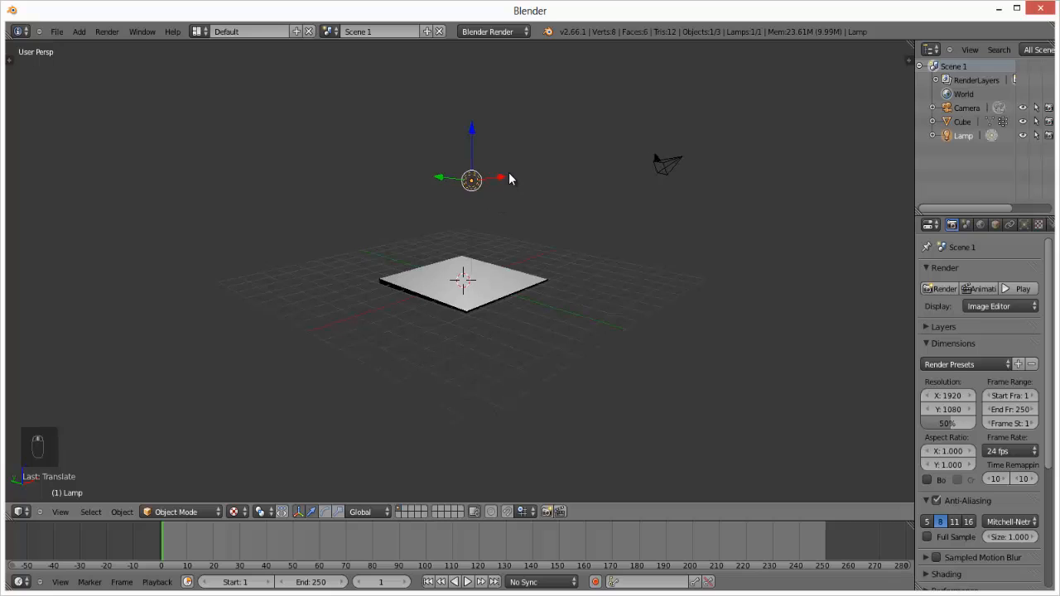
Step: Shift the lamp along its X and Z axes and inspect how the slab's lighting changes
{"action": "left_click_drag", "start_coordinate": [501, 177], "coordinate": [407, 205]}
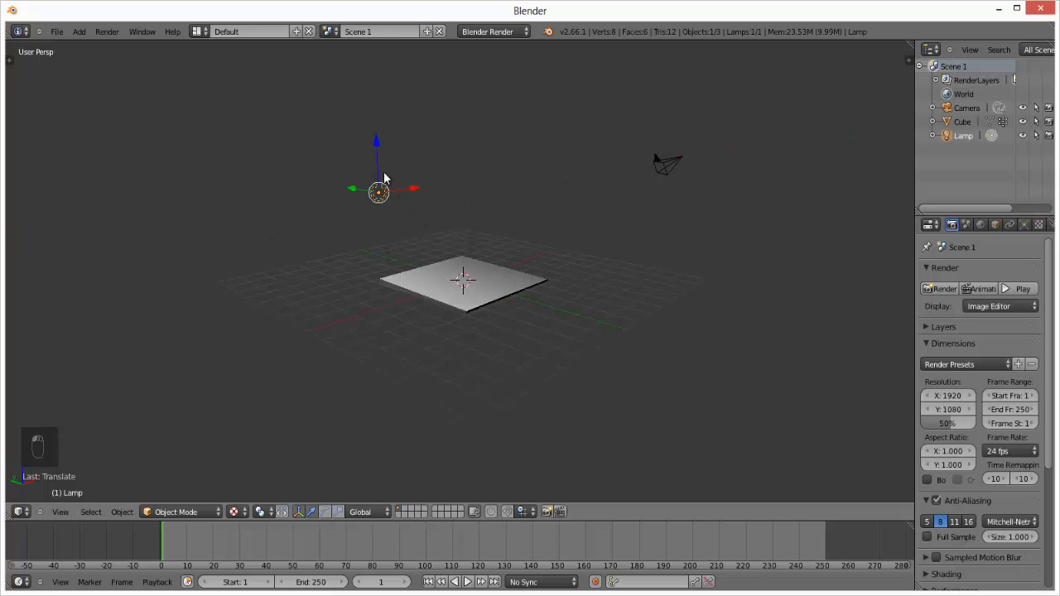
{"action": "left_click_drag", "start_coordinate": [378, 162], "coordinate": [410, 301]}
{"action": "middle_click_drag", "start_coordinate": [485, 307], "coordinate": [332, 350]}
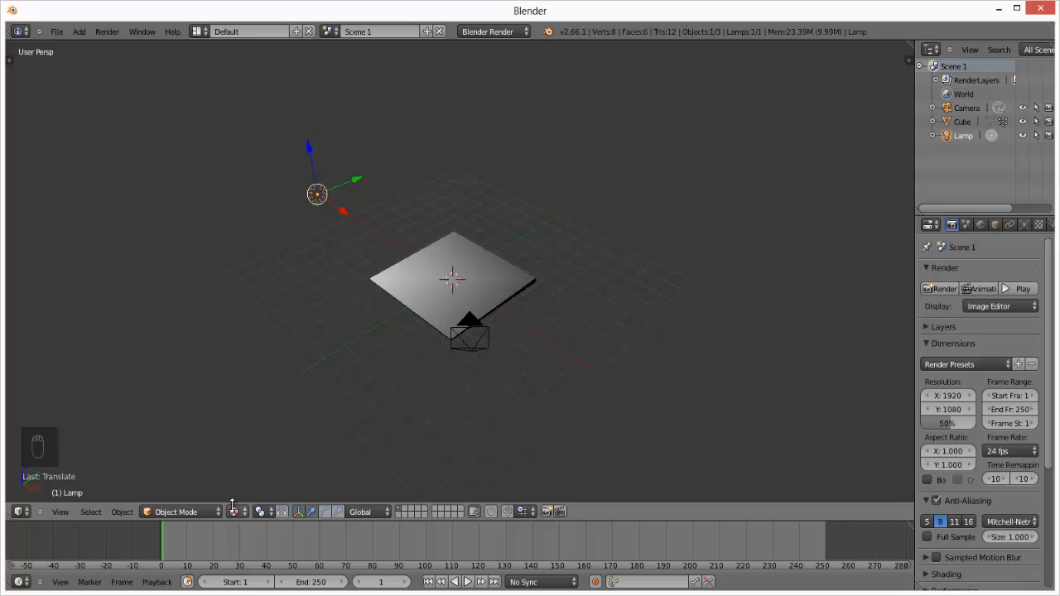
{"action": "middle_click_drag", "start_coordinate": [406, 356], "coordinate": [433, 379]}
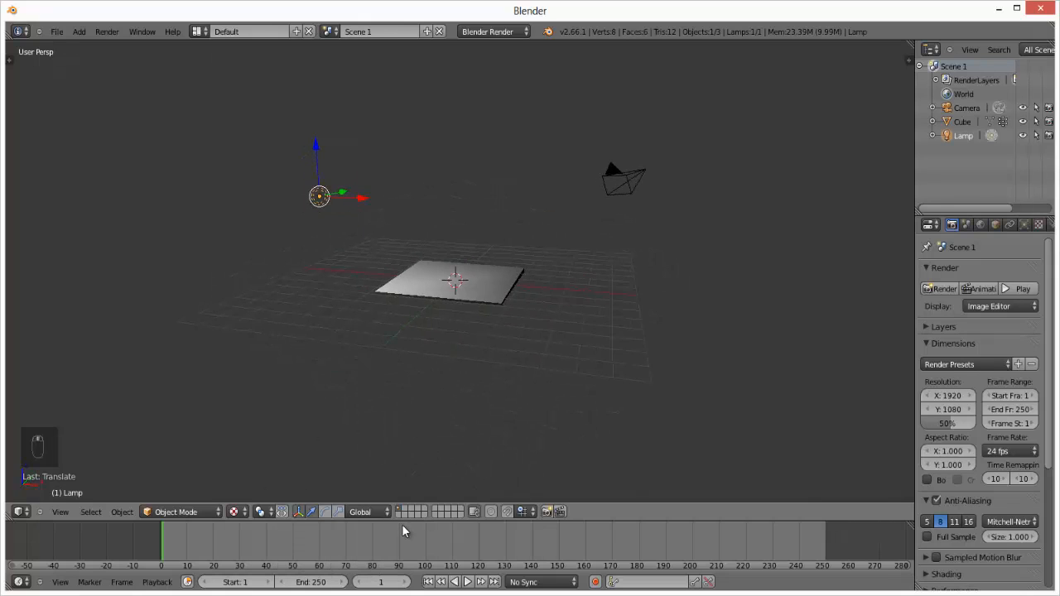
Step: Open the pivot point options to review the available choices
{"action": "left_click", "coordinate": [262, 511]}
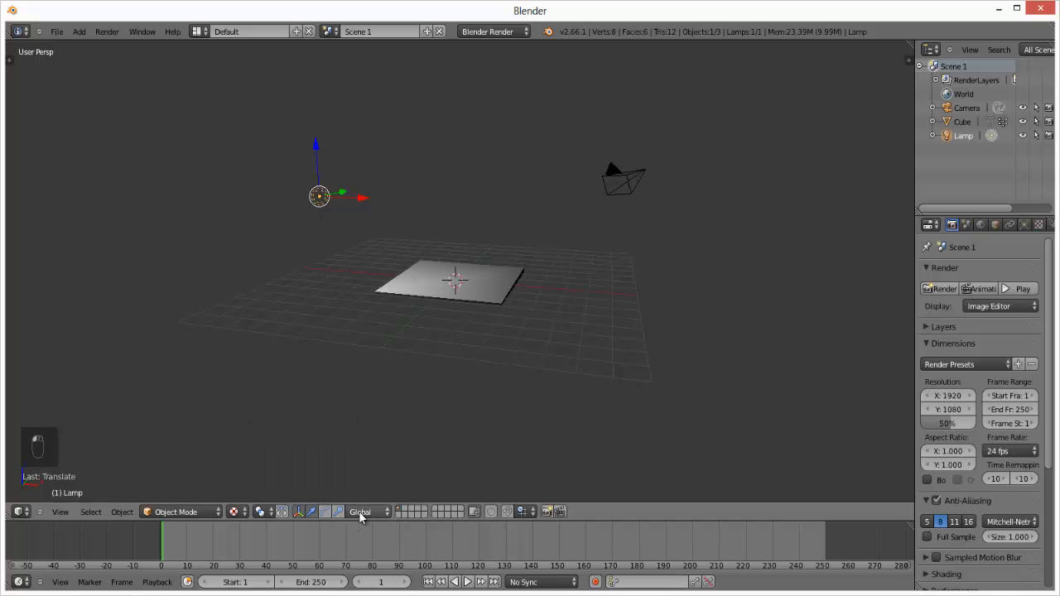
{"action": "left_click", "coordinate": [258, 512]}
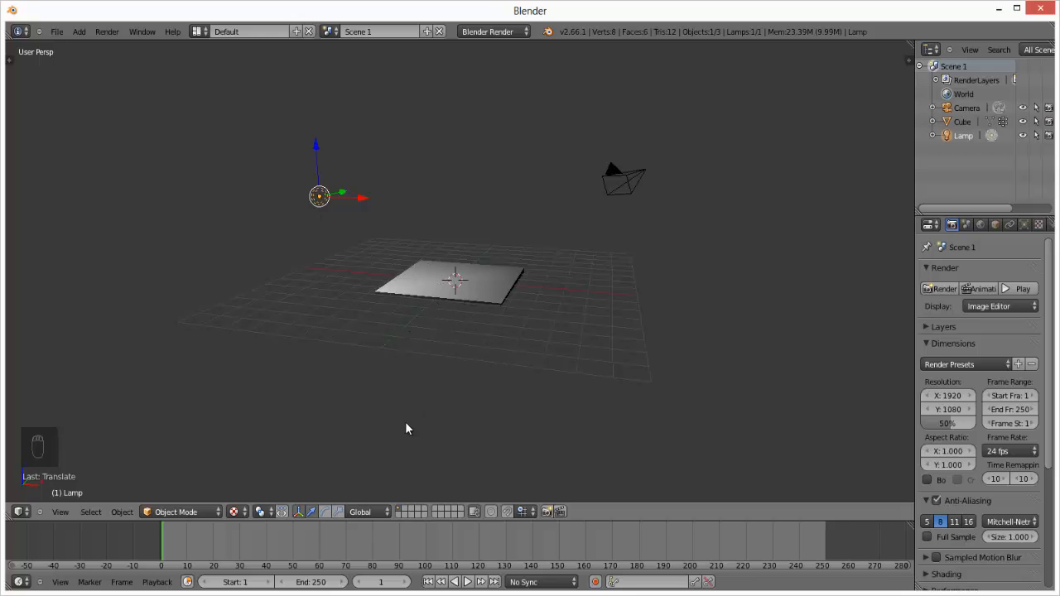
{"action": "left_click", "coordinate": [262, 513]}
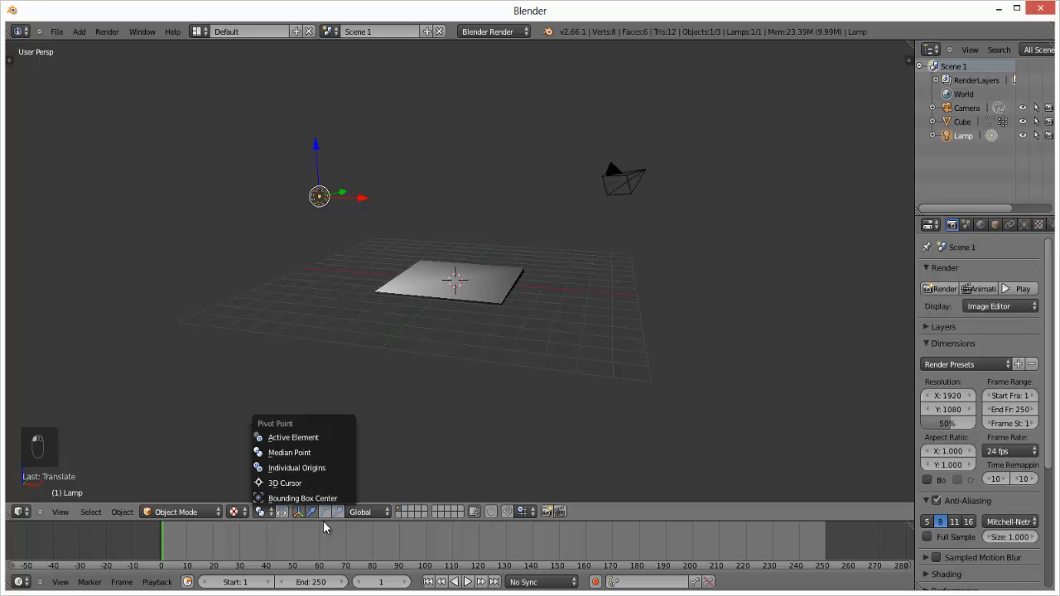
Step: Display the scene with Bounding Box shading and review the Bounding Box Center pivot option
{"action": "left_click", "coordinate": [251, 513]}
{"action": "left_click", "coordinate": [257, 493]}
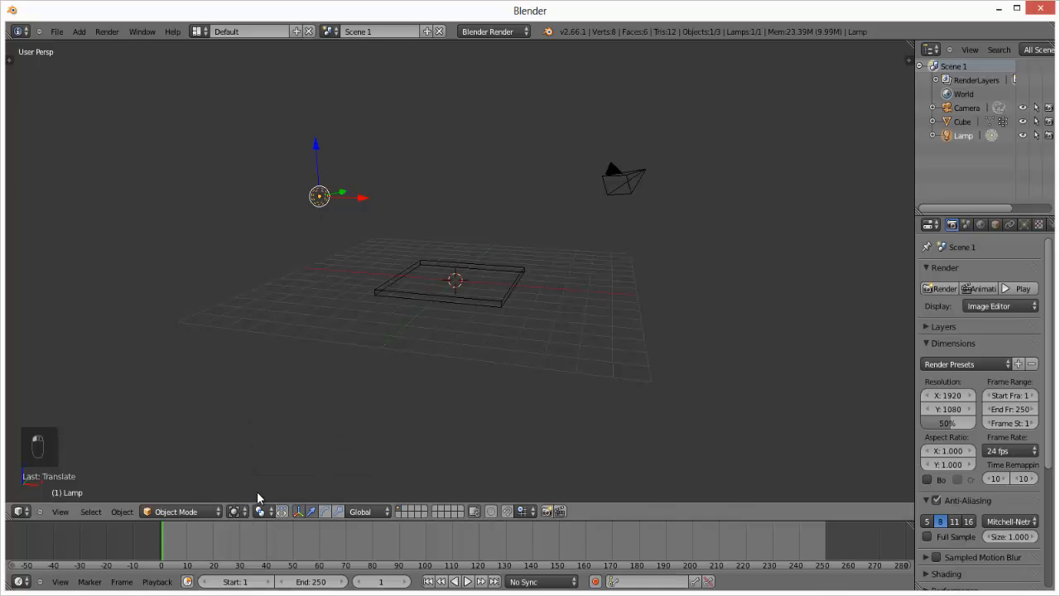
{"action": "scroll", "coordinate": [471, 348], "scroll_direction": "up", "scroll_amount": 5}
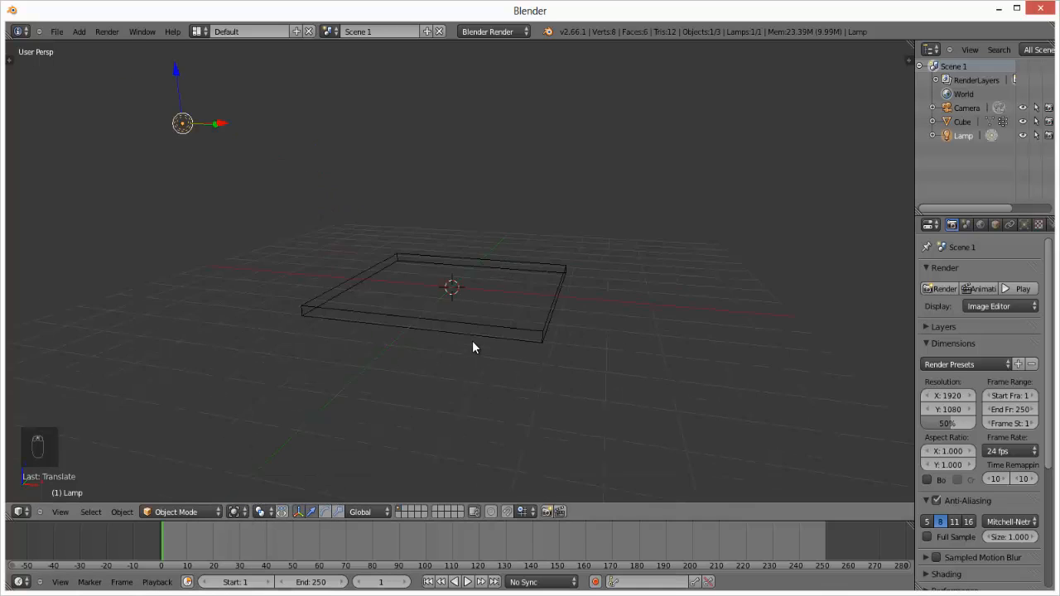
{"action": "left_click", "coordinate": [260, 512]}
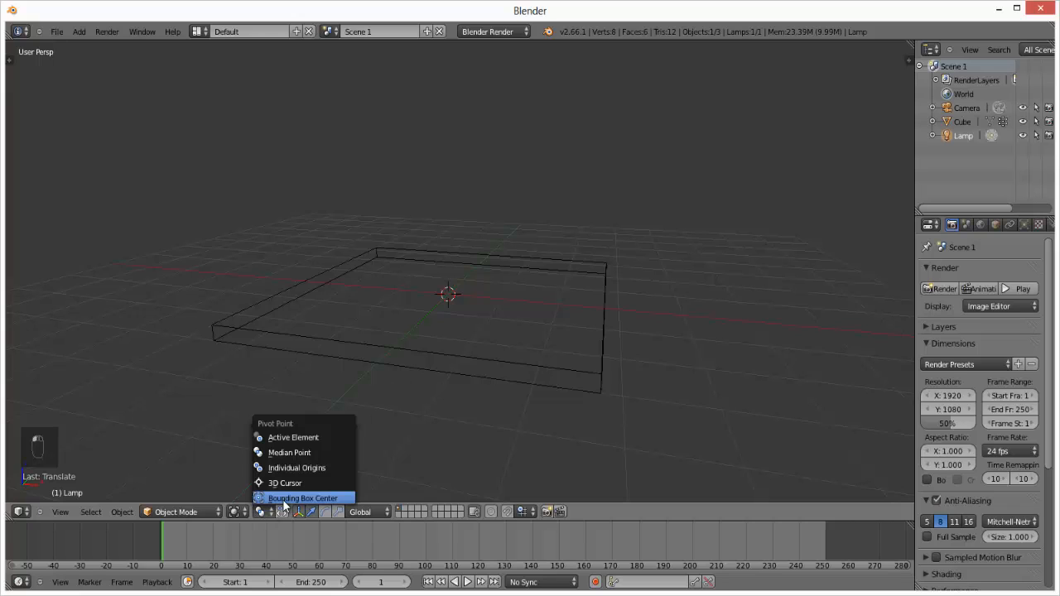
{"action": "left_click", "coordinate": [284, 499]}
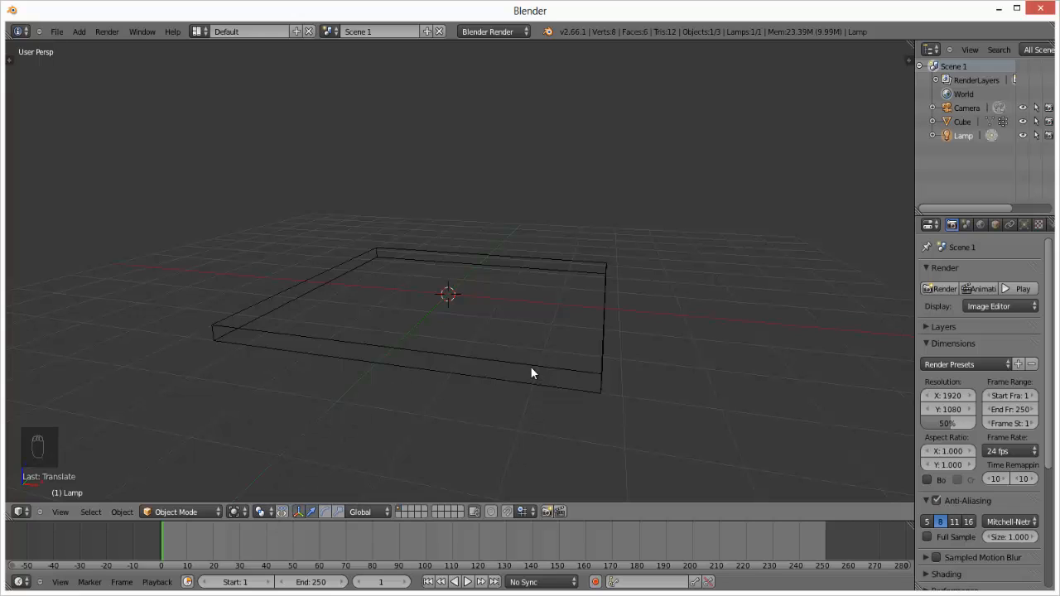
Step: Select the slab and set the viewport shading to Wireframe
{"action": "right_click", "coordinate": [531, 369]}
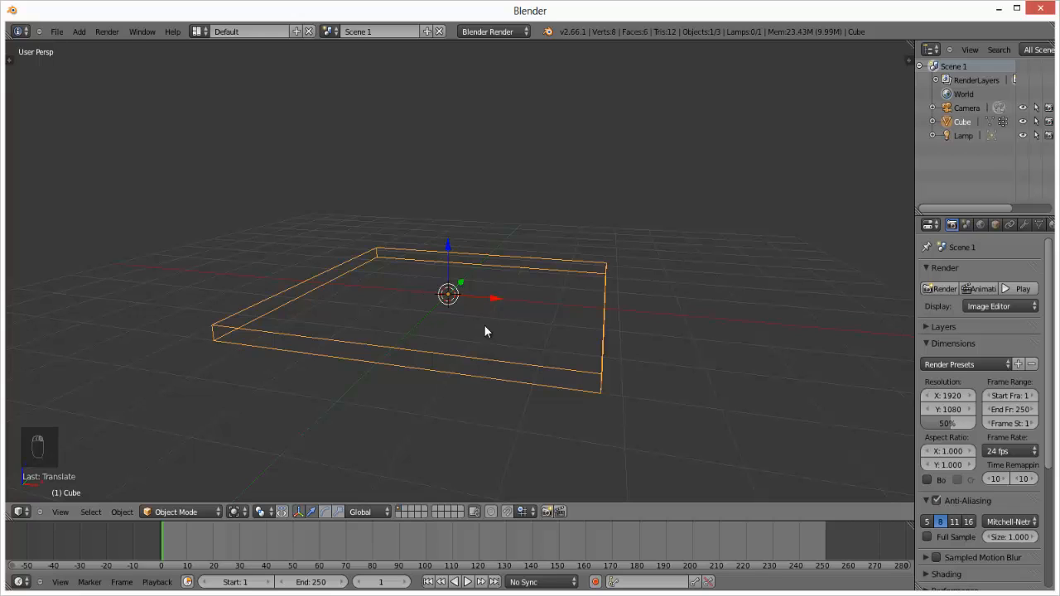
{"action": "left_click", "coordinate": [260, 512]}
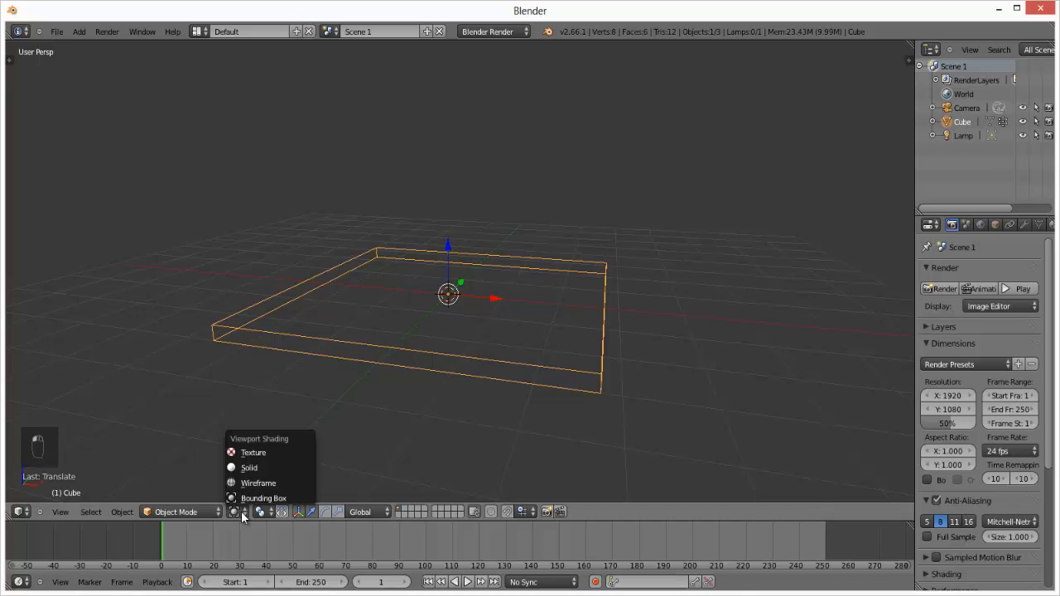
{"action": "left_click", "coordinate": [258, 483]}
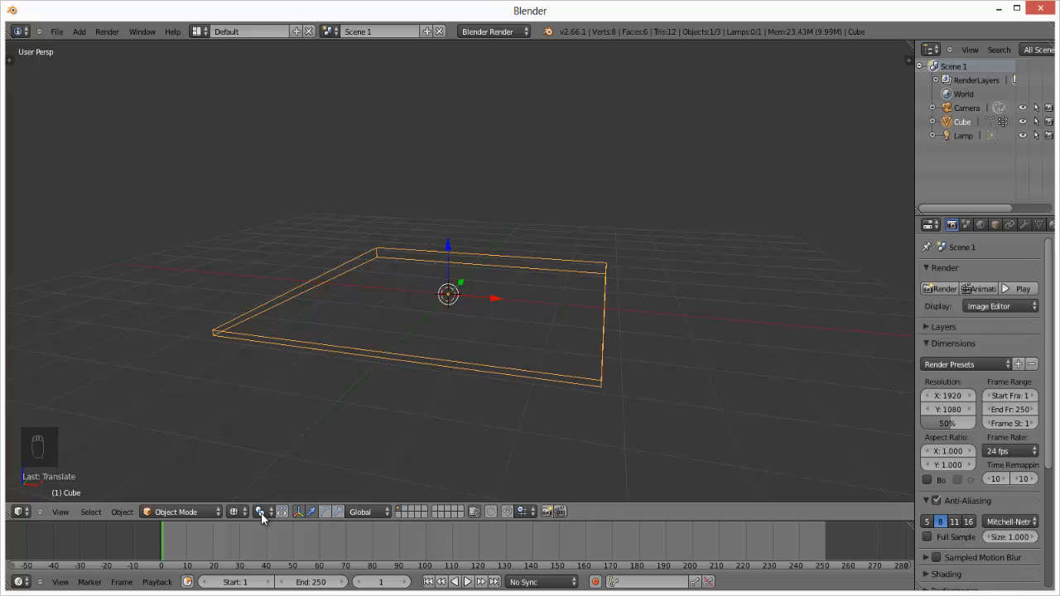
Step: Place the 3D cursor on the empty grid beside the slab and set the pivot point to Active Element
{"action": "left_click", "coordinate": [261, 512]}
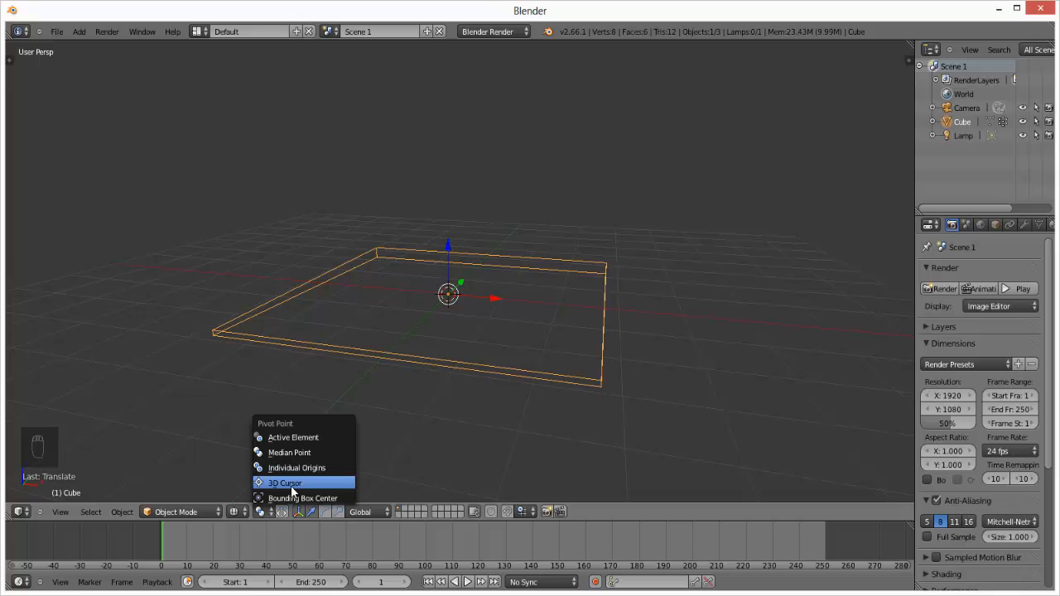
{"action": "left_click", "coordinate": [745, 351]}
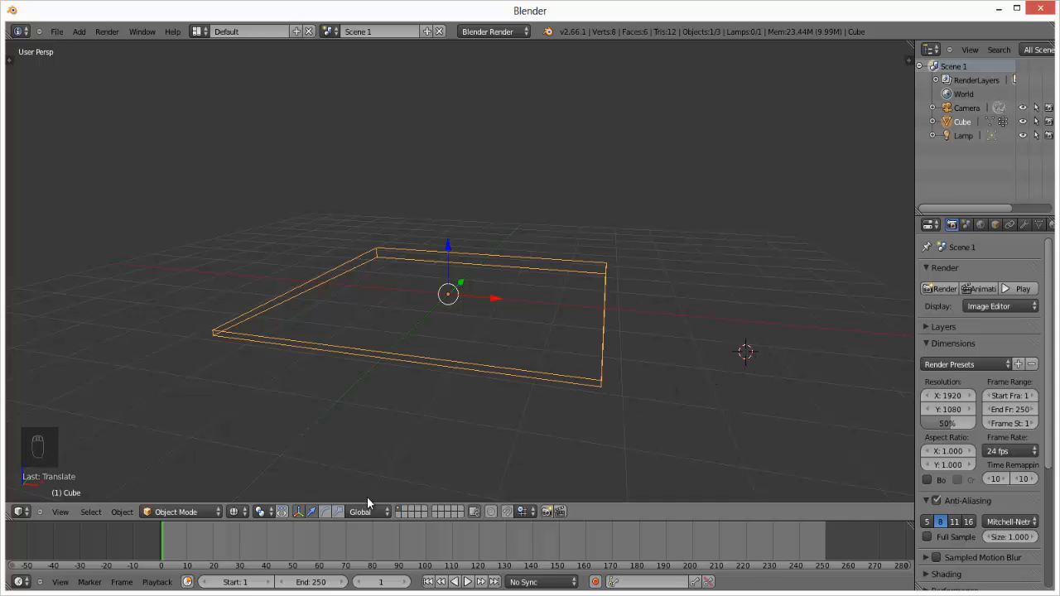
{"action": "left_click", "coordinate": [248, 515]}
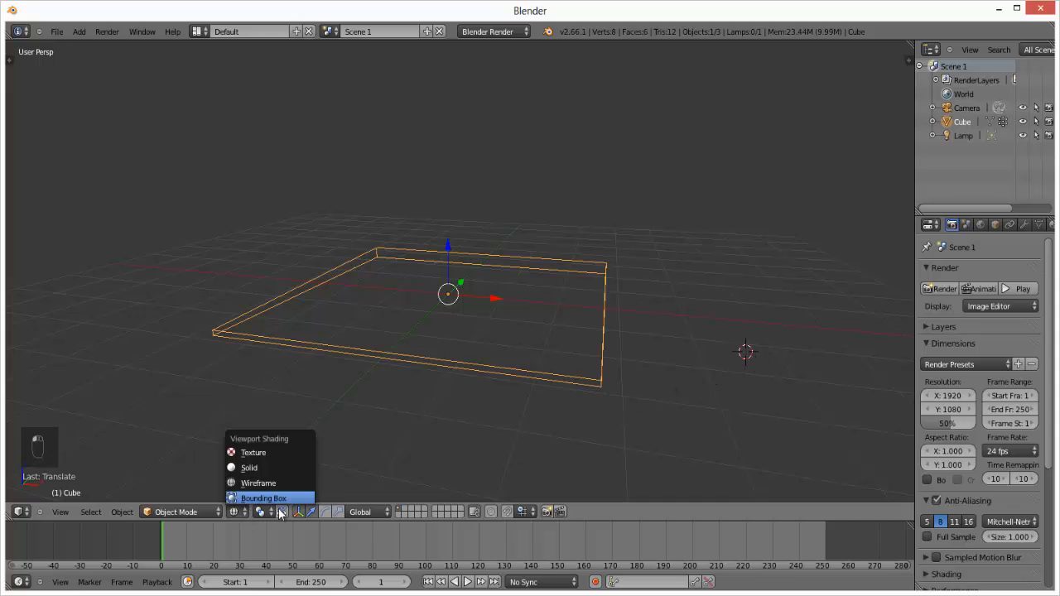
{"action": "left_click", "coordinate": [253, 498]}
{"action": "left_click", "coordinate": [246, 517]}
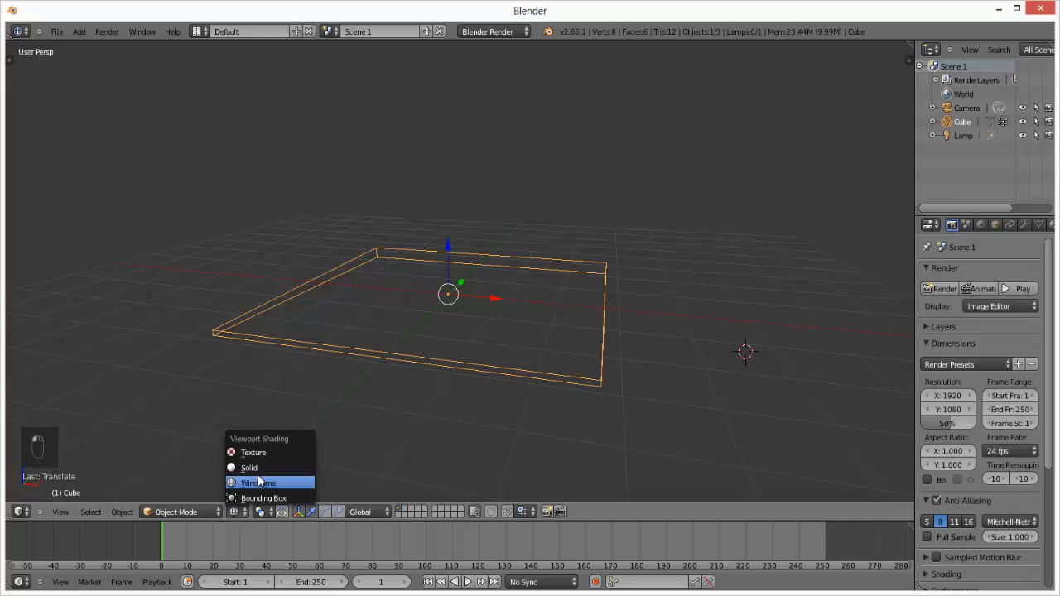
{"action": "left_click", "coordinate": [271, 514]}
{"action": "left_click", "coordinate": [270, 515]}
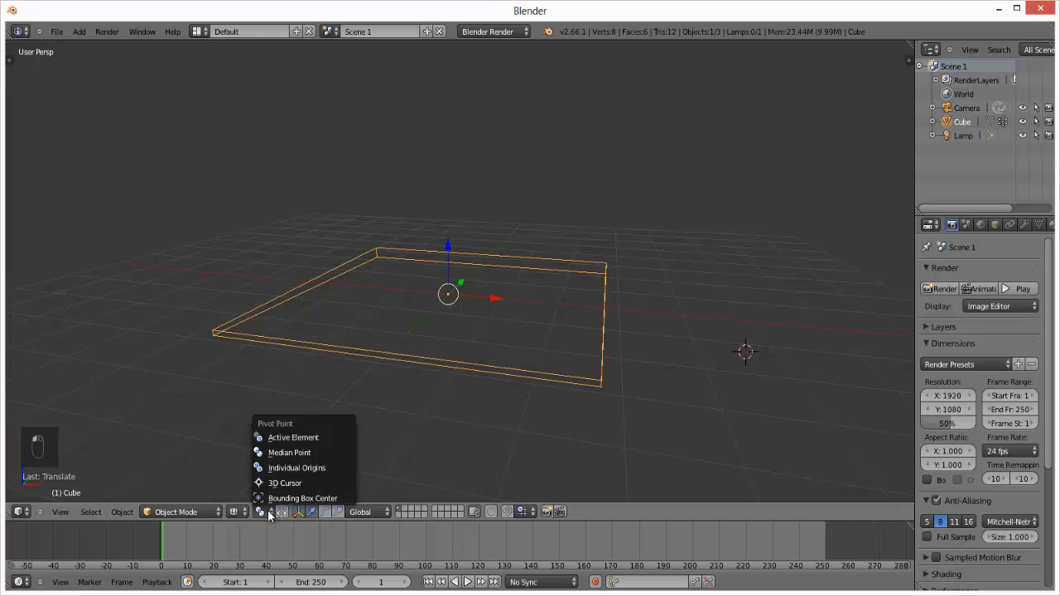
{"action": "left_click", "coordinate": [295, 439]}
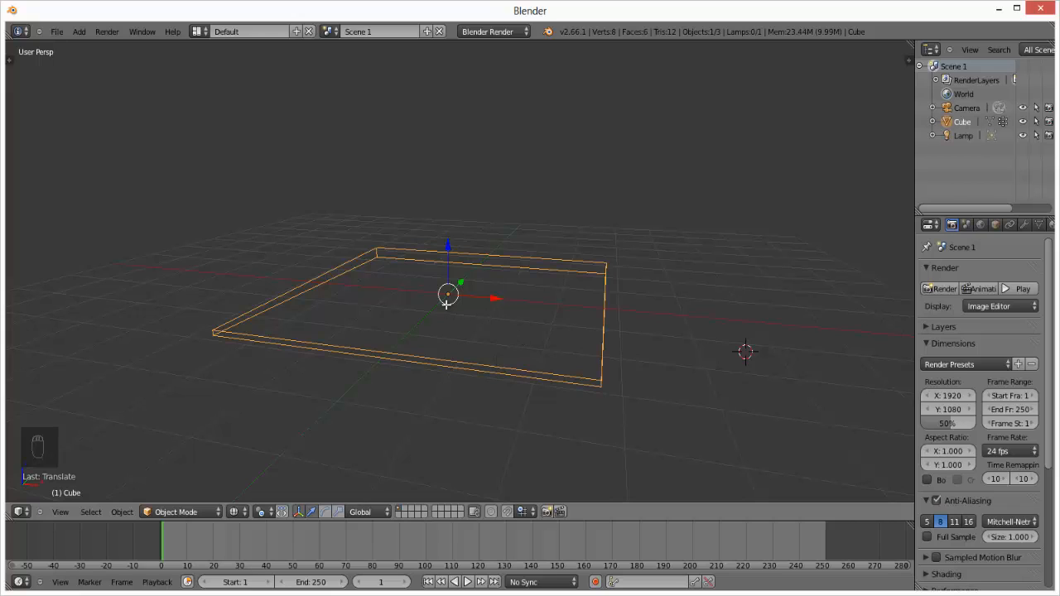
Step: Enter Edit Mode and try scaling the slab's selected front face up and down around the active element, cancelling each attempt
{"action": "key", "text": "Tab"}
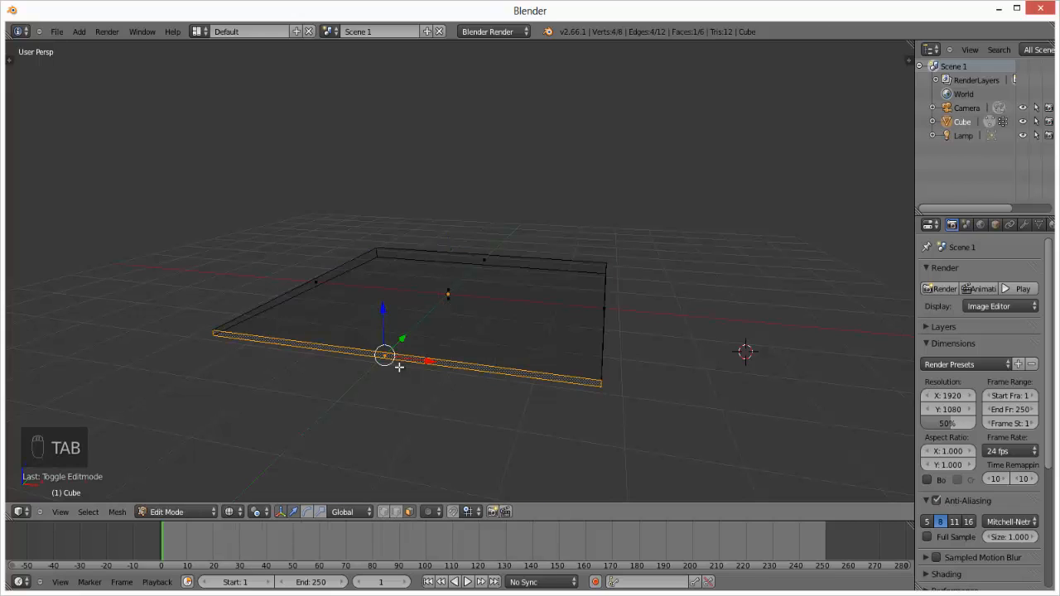
{"action": "key", "text": "s"}
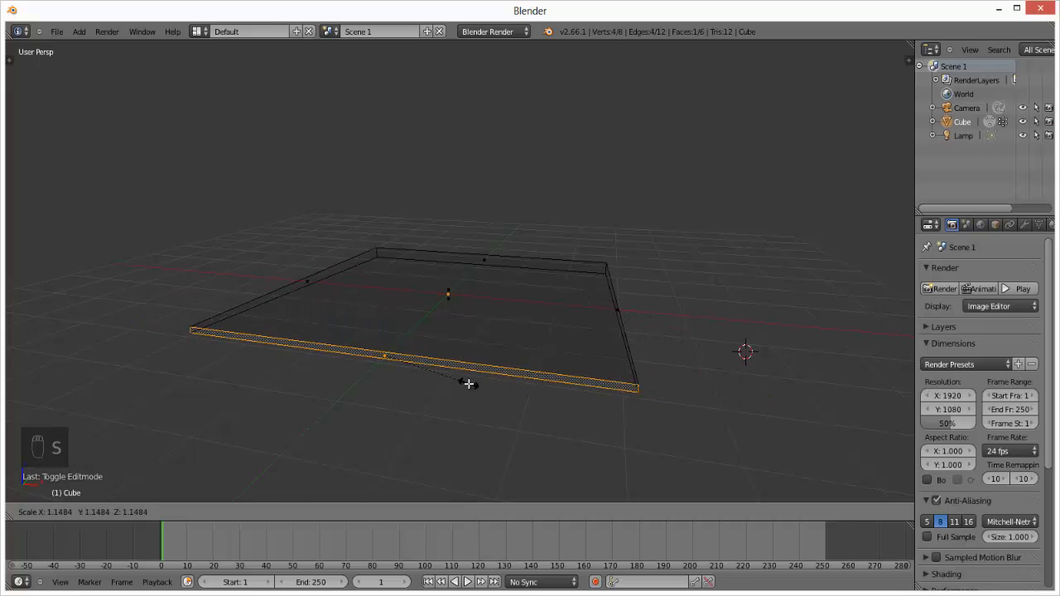
{"action": "right_click", "coordinate": [469, 384]}
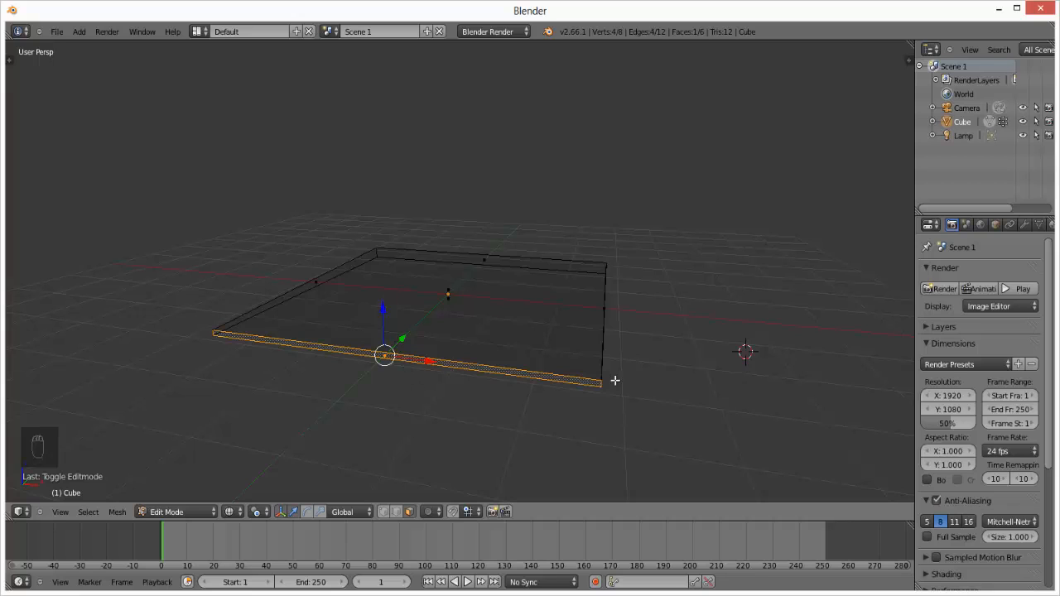
{"action": "key", "text": "s"}
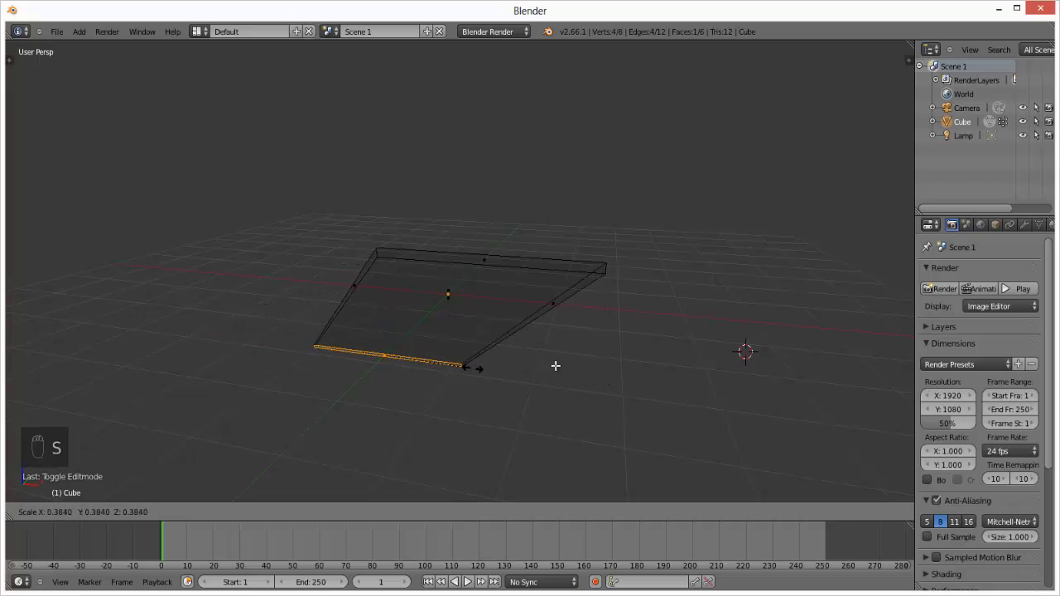
{"action": "right_click", "coordinate": [473, 369]}
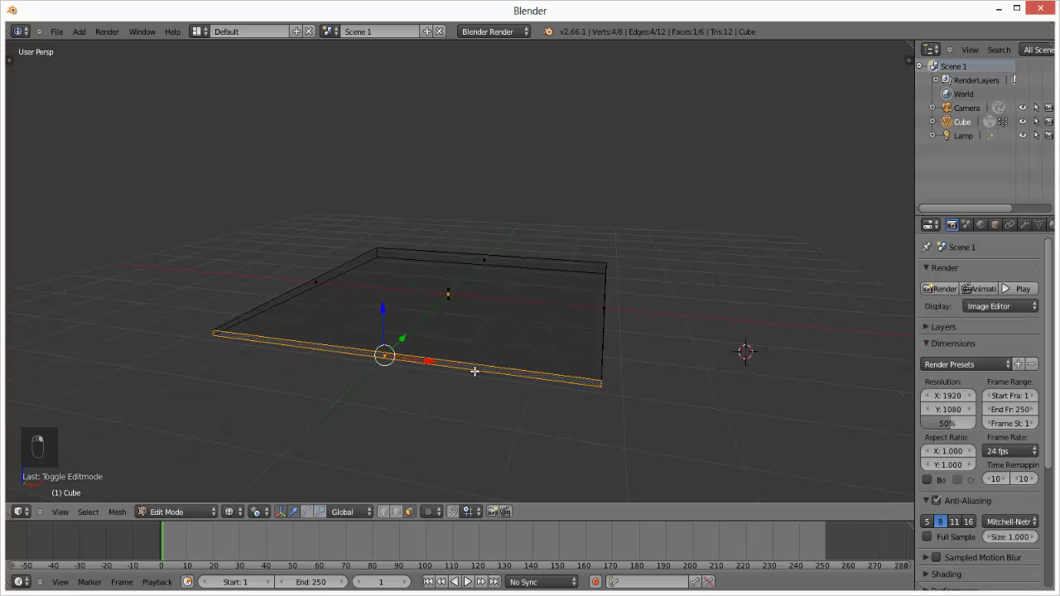
Step: Review the Individual Origins pivot option and select all of the slab's faces
{"action": "left_click", "coordinate": [257, 512]}
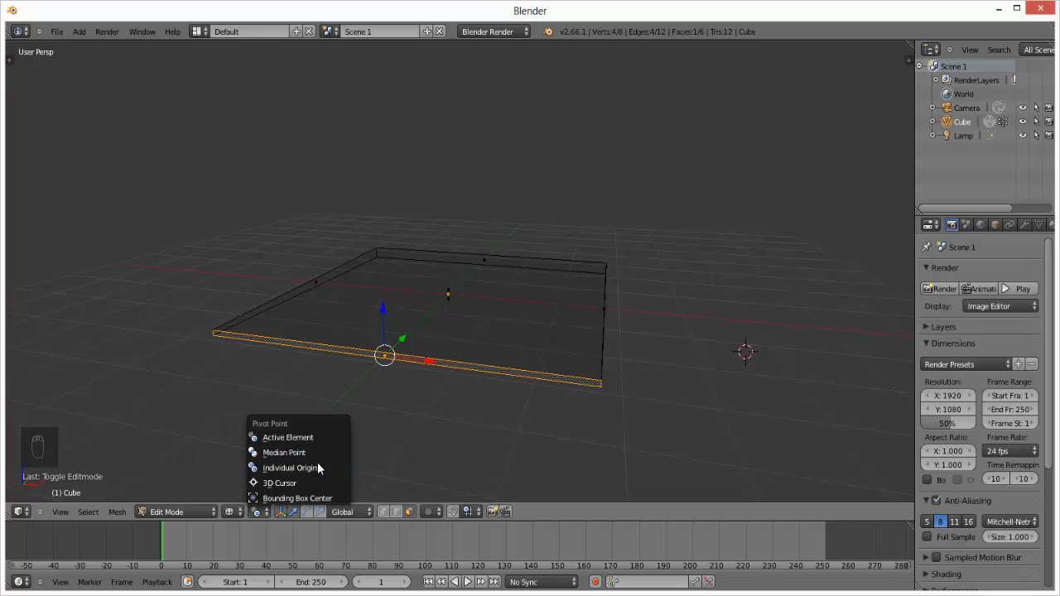
{"action": "left_click", "coordinate": [323, 467]}
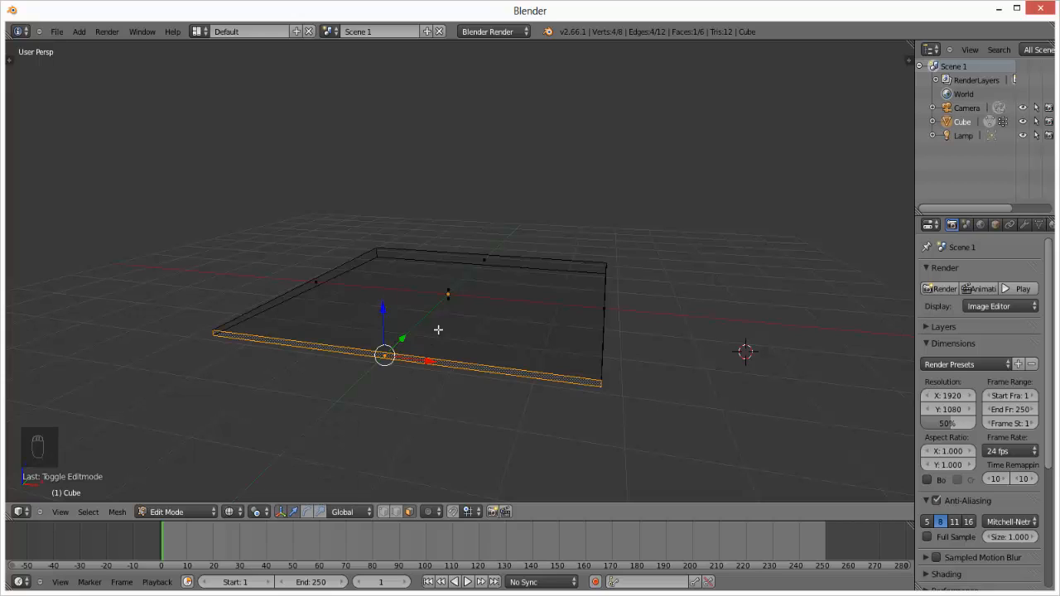
{"action": "left_click", "coordinate": [259, 512]}
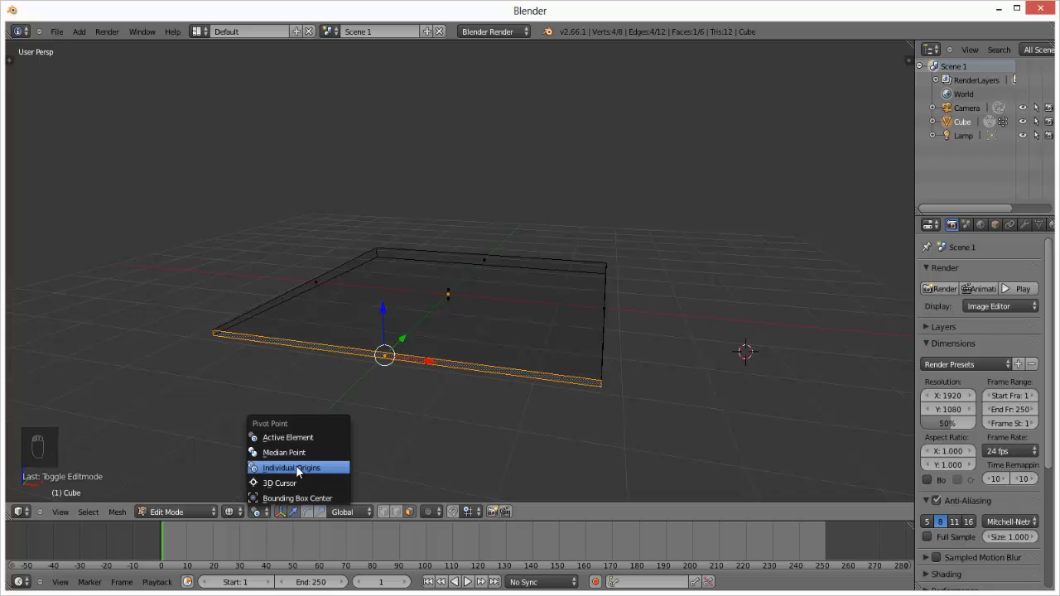
{"action": "left_click", "coordinate": [296, 466]}
{"action": "key", "text": "a"}
{"action": "key", "text": "a"}
{"action": "key", "text": "a"}
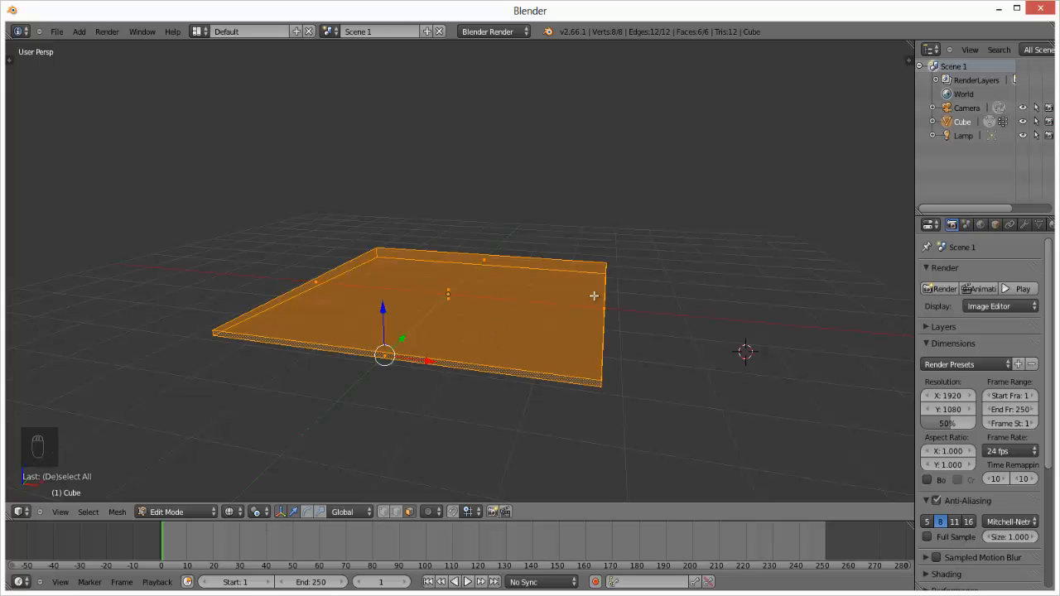
Step: Inspect the slab's front edge and return it to Object Mode with Solid viewport shading
{"action": "scroll", "coordinate": [401, 404], "scroll_direction": "up", "scroll_amount": 5}
{"action": "scroll", "coordinate": [468, 324], "scroll_direction": "down", "scroll_amount": 6}
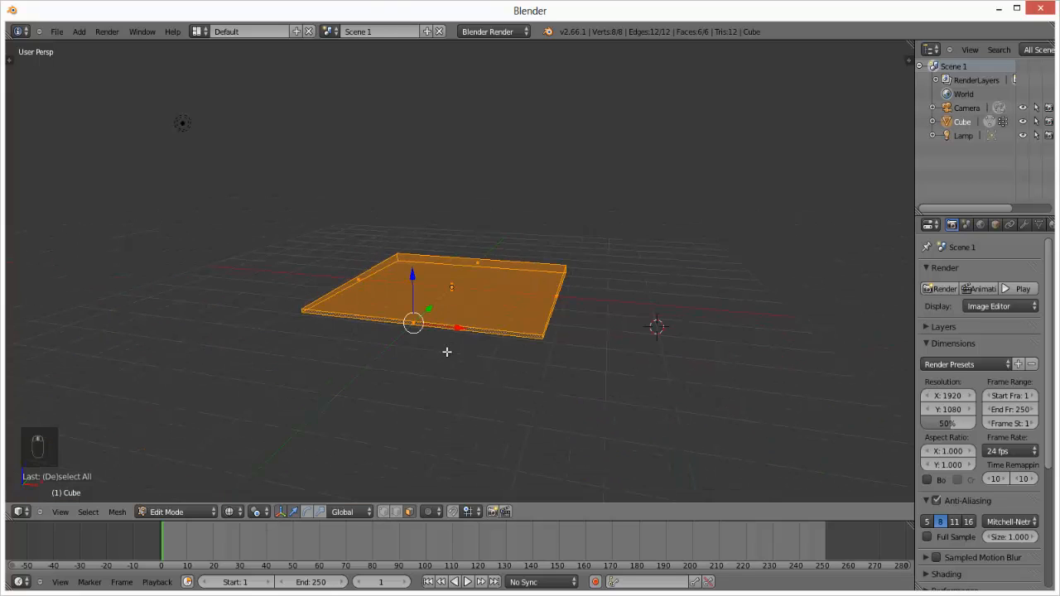
{"action": "middle_click_drag", "start_coordinate": [471, 339], "coordinate": [492, 321]}
{"action": "scroll", "coordinate": [492, 321], "scroll_direction": "up", "scroll_amount": 2}
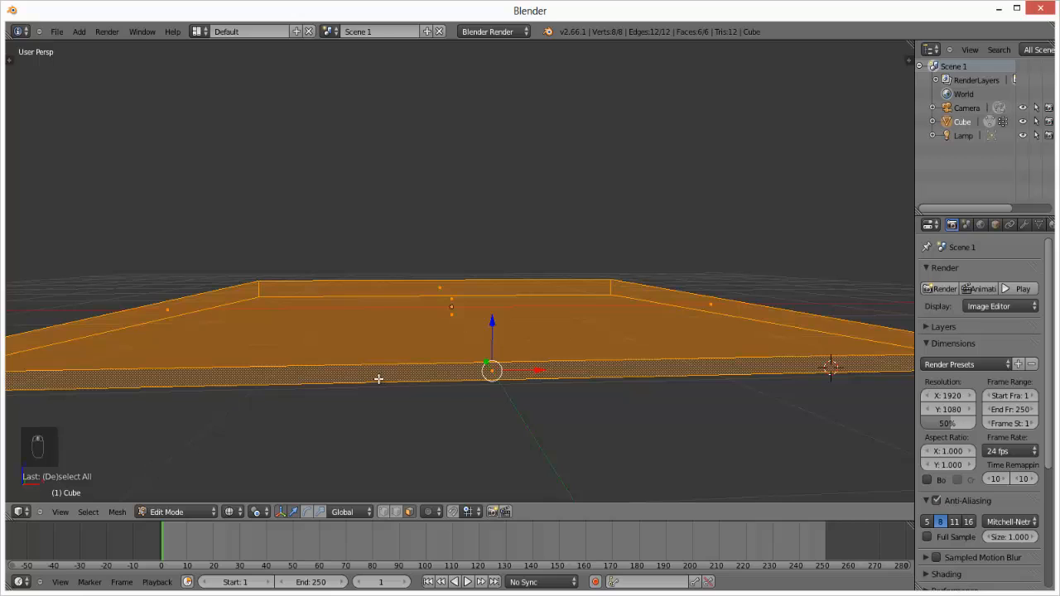
{"action": "scroll", "coordinate": [379, 373], "scroll_direction": "down", "scroll_amount": 3}
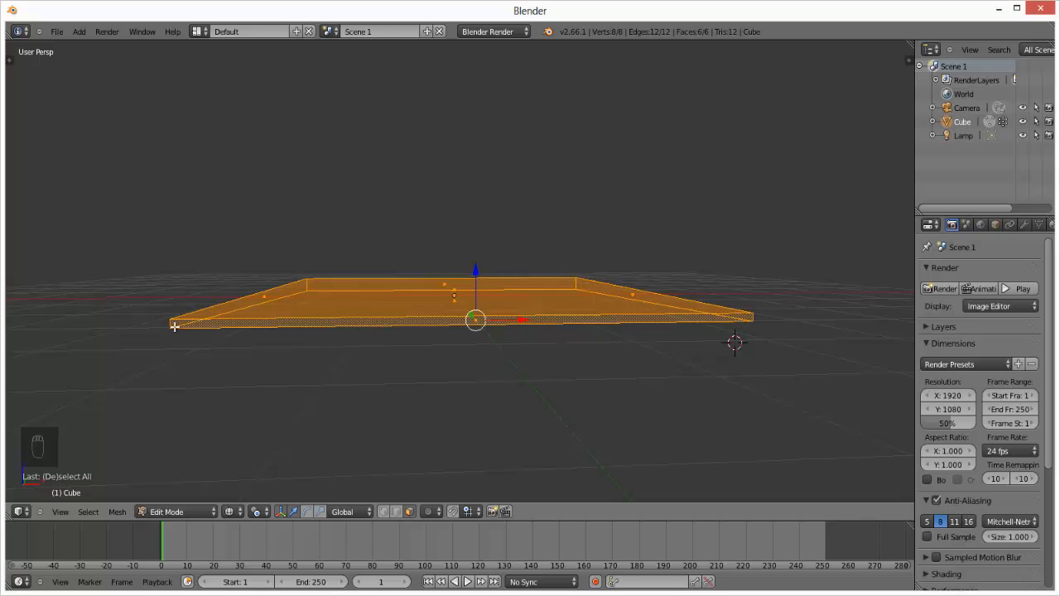
{"action": "key", "text": "z"}
{"action": "key", "text": "Tab"}
{"action": "key", "text": "z"}
{"action": "key", "text": "z"}
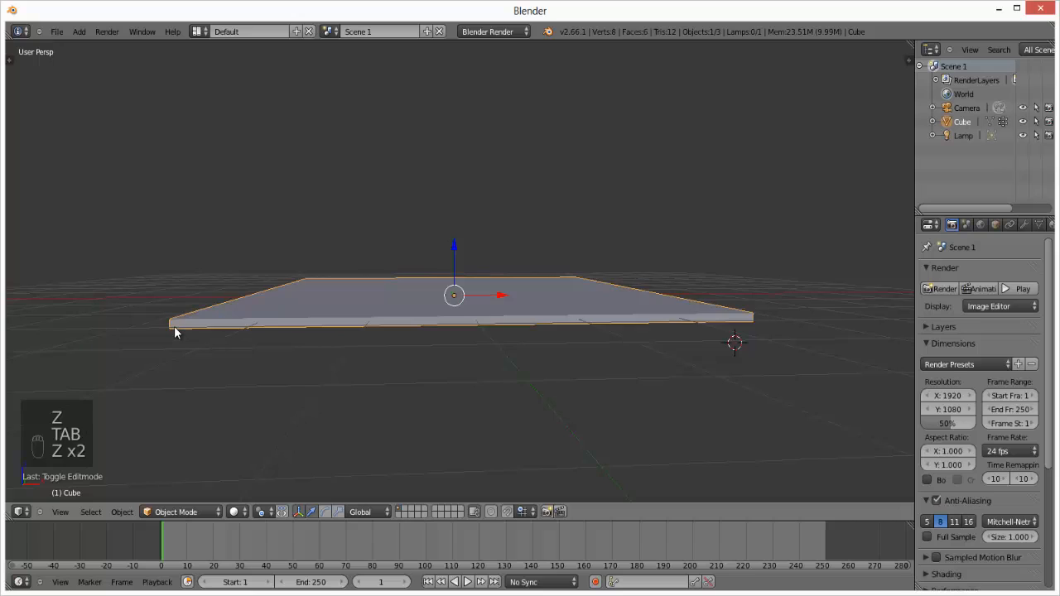
Step: Switch the slab's viewport shading to Wireframe and leave it in Object Mode
{"action": "key", "text": "Tab"}
{"action": "key", "text": "z"}
{"action": "key", "text": "Tab"}
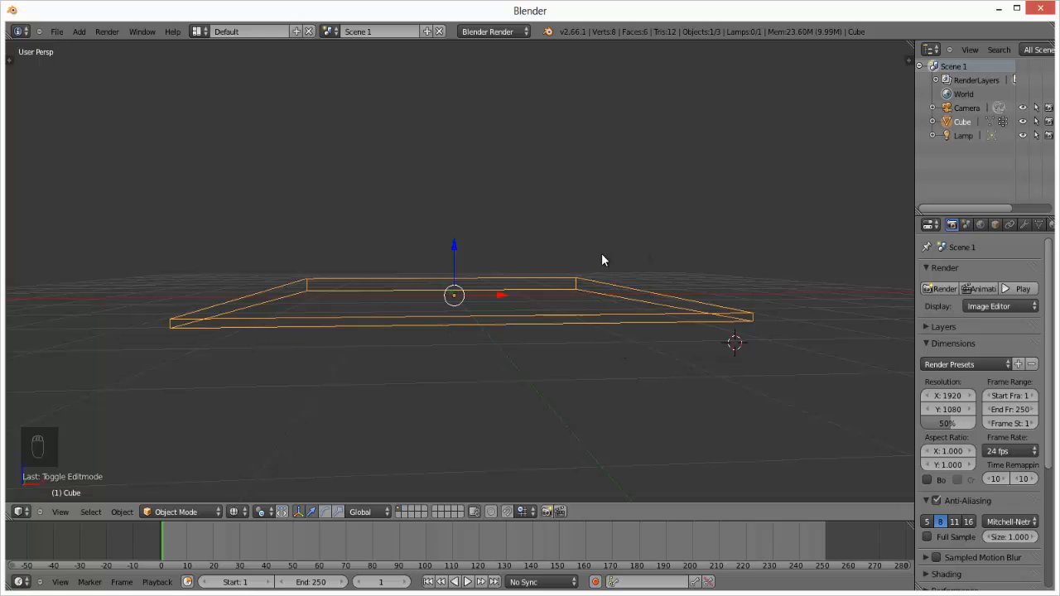
Step: Review the pivot point, proportional editing and snap element options of the 3D view
{"action": "left_click", "coordinate": [261, 512]}
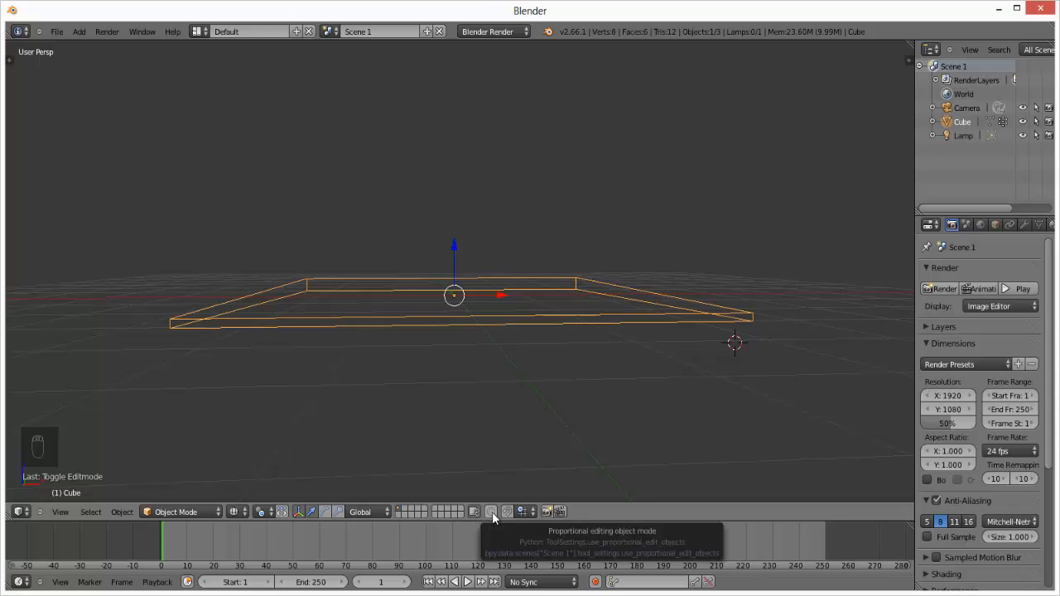
{"action": "left_click", "coordinate": [491, 512]}
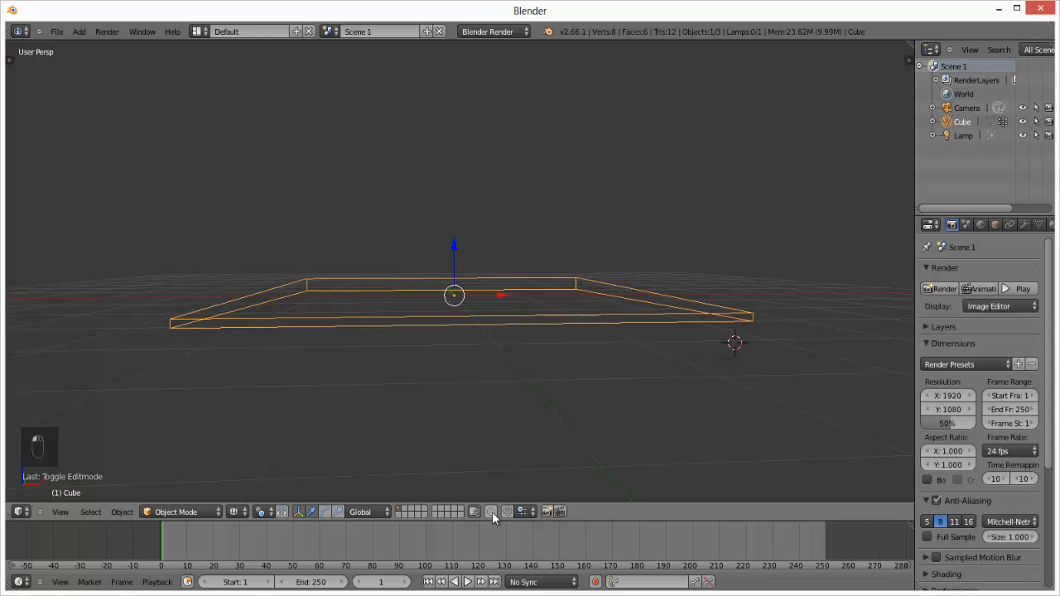
{"action": "left_click", "coordinate": [492, 512]}
{"action": "left_click", "coordinate": [531, 512]}
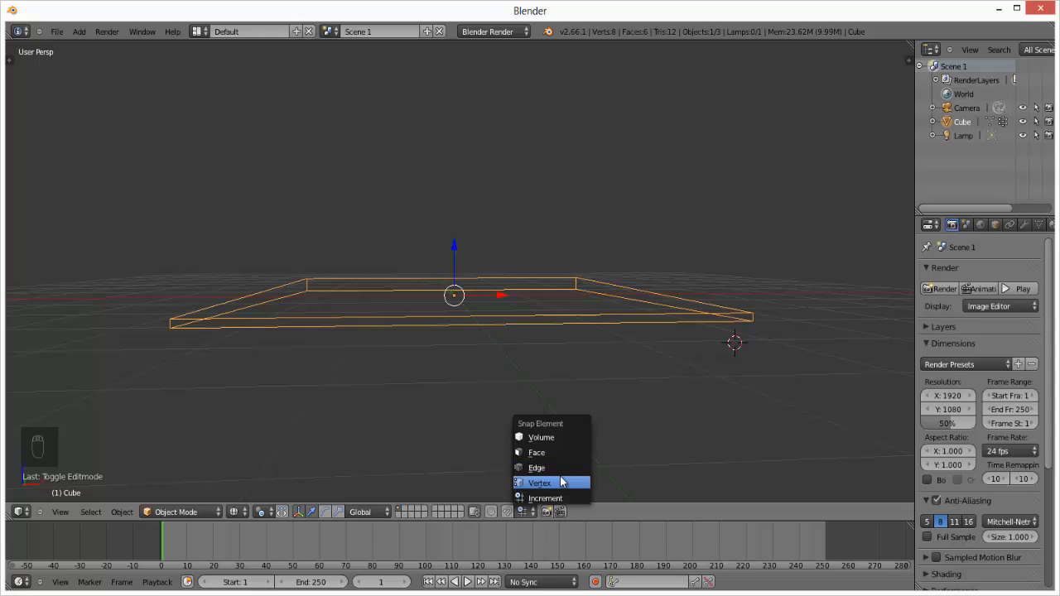
{"action": "left_click", "coordinate": [538, 452]}
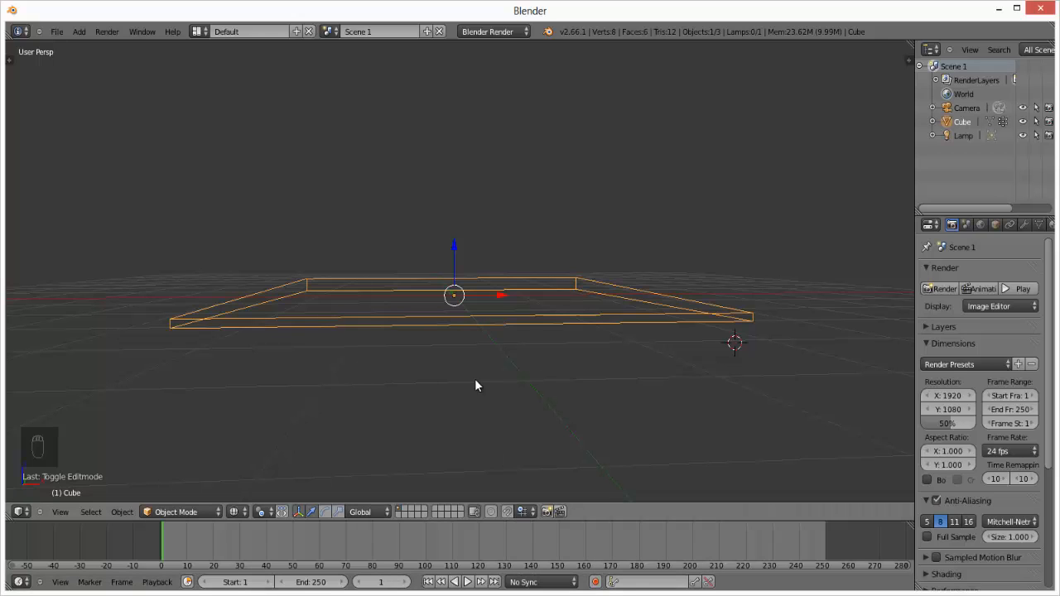
{"action": "left_click", "coordinate": [522, 511]}
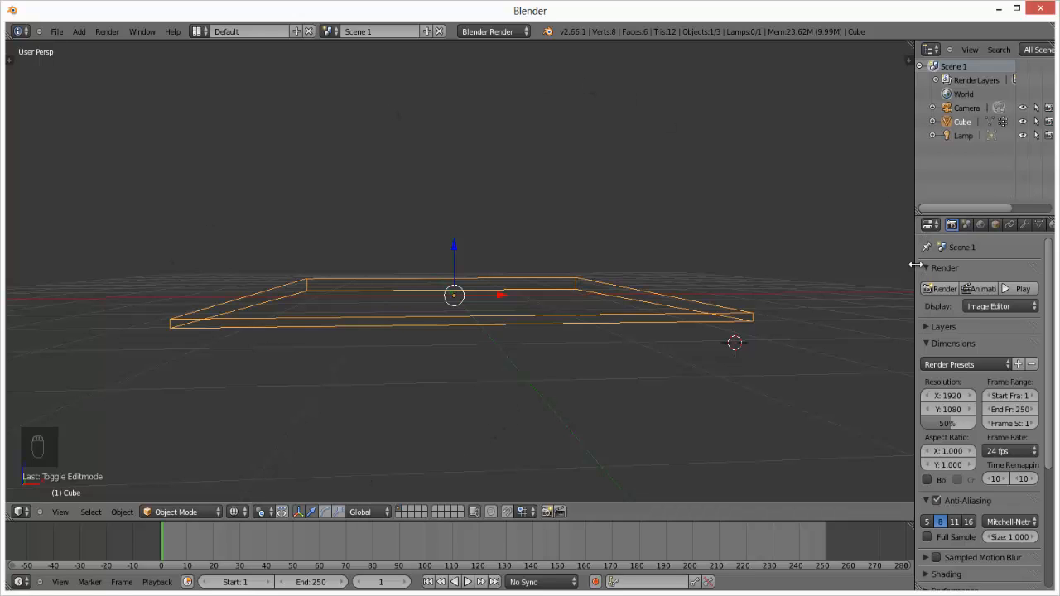
Step: Widen the Properties editor to about double its width and show the Scene settings
{"action": "left_click_drag", "start_coordinate": [915, 264], "coordinate": [738, 293]}
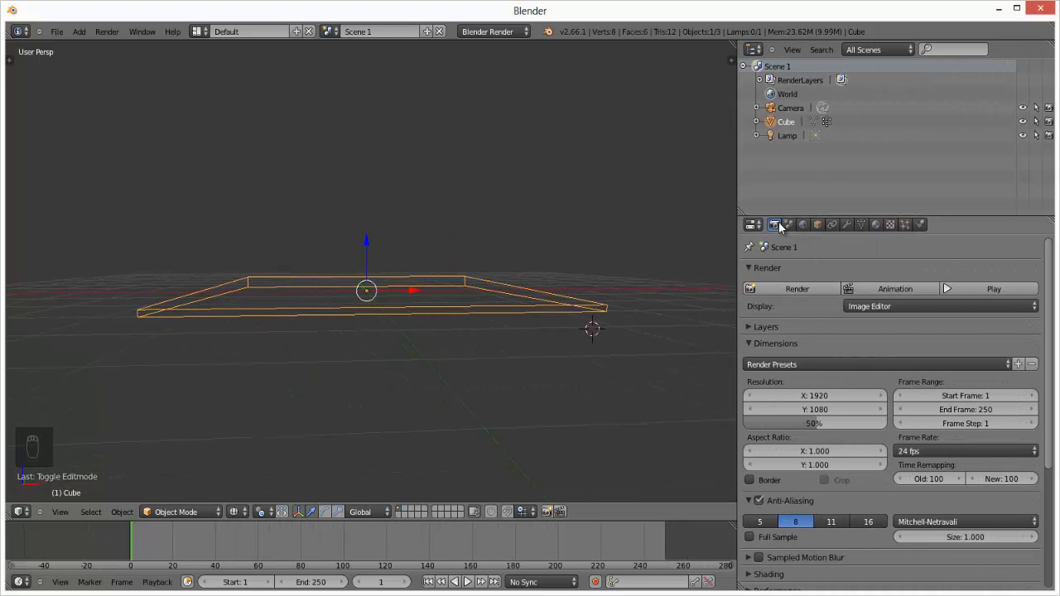
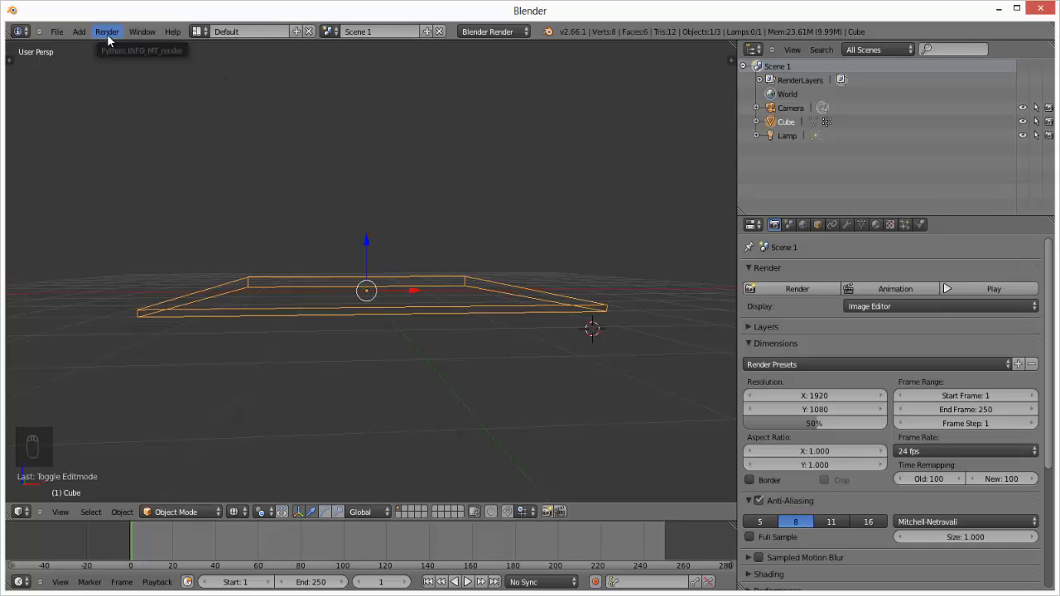
{"action": "left_click", "coordinate": [789, 226]}
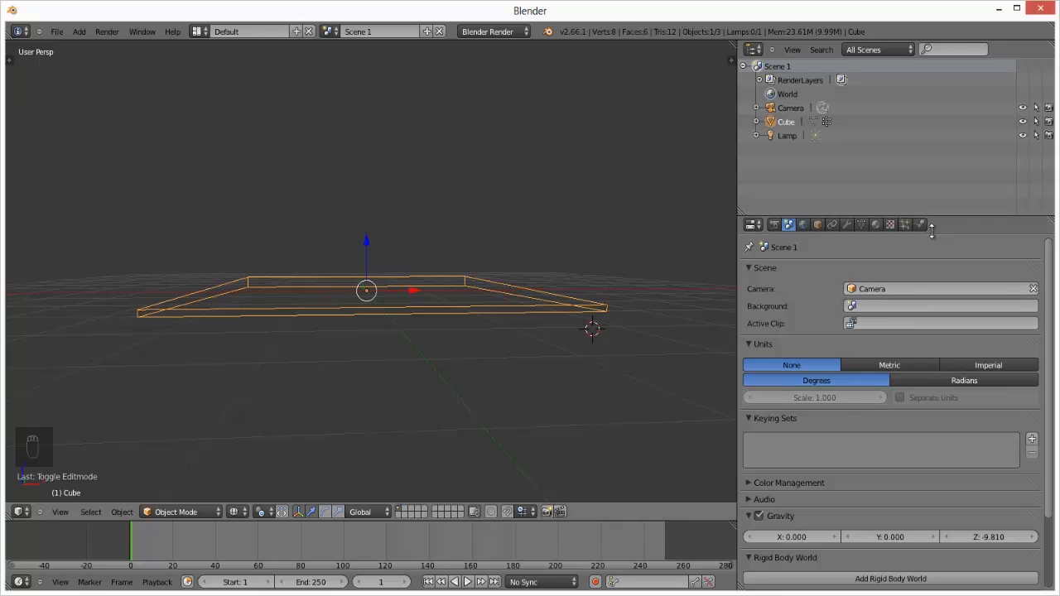
Step: Show the World settings and collapse the Environment Lighting and Indirect Lighting sections
{"action": "left_click", "coordinate": [803, 227]}
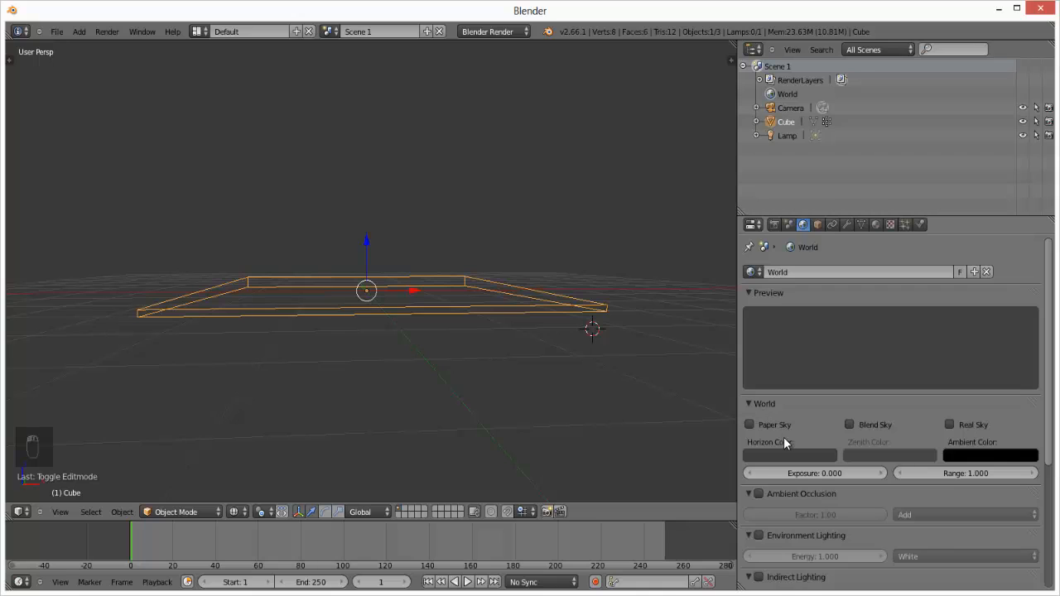
{"action": "scroll", "coordinate": [781, 464], "scroll_direction": "down", "scroll_amount": 3}
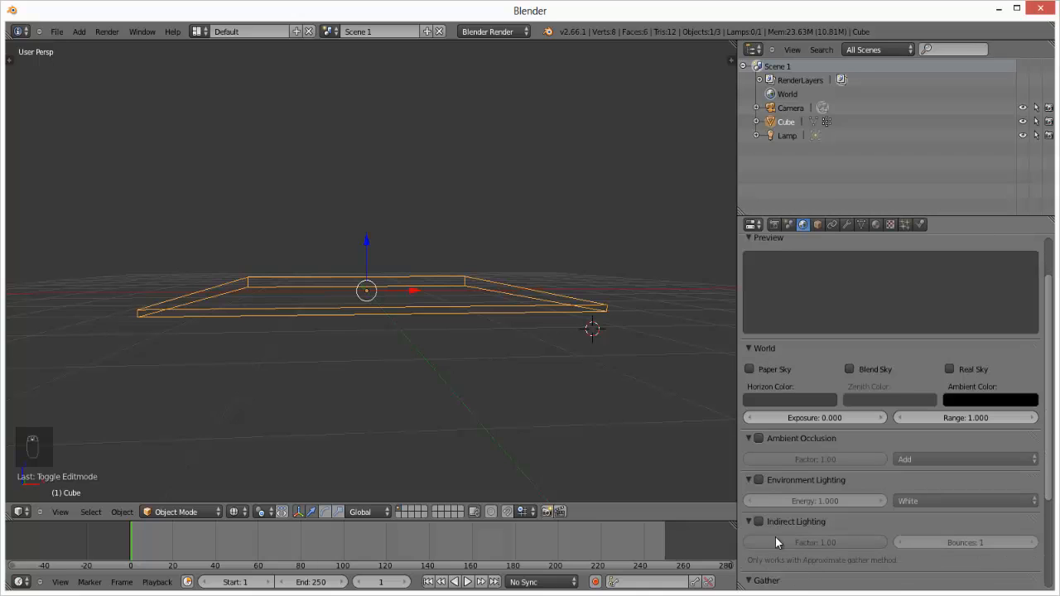
{"action": "left_click", "coordinate": [748, 481]}
{"action": "left_click", "coordinate": [747, 497]}
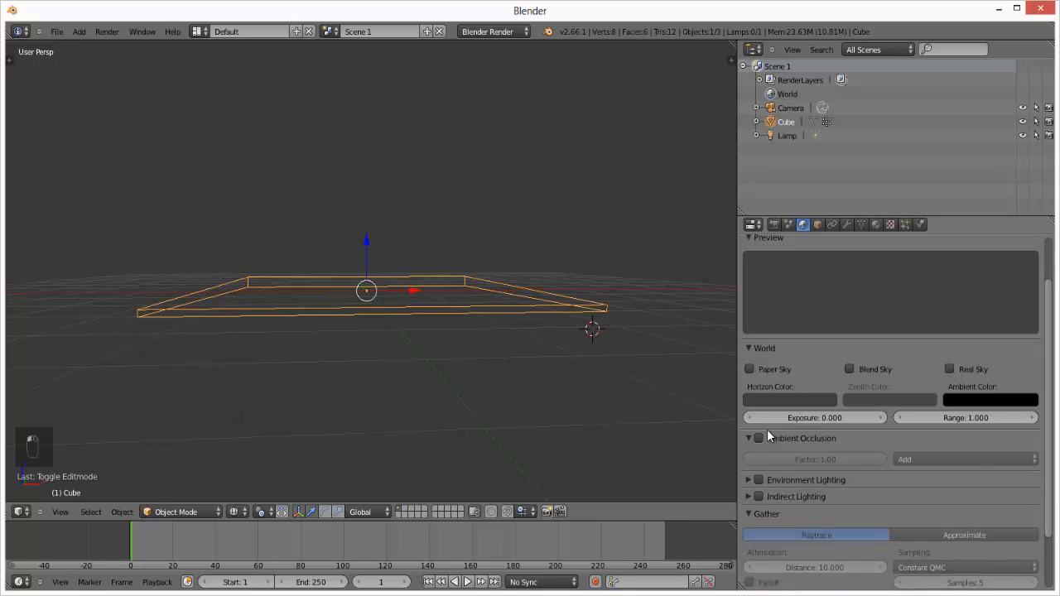
Step: Show the cube's Object settings and collapse the Relations section
{"action": "left_click", "coordinate": [820, 225]}
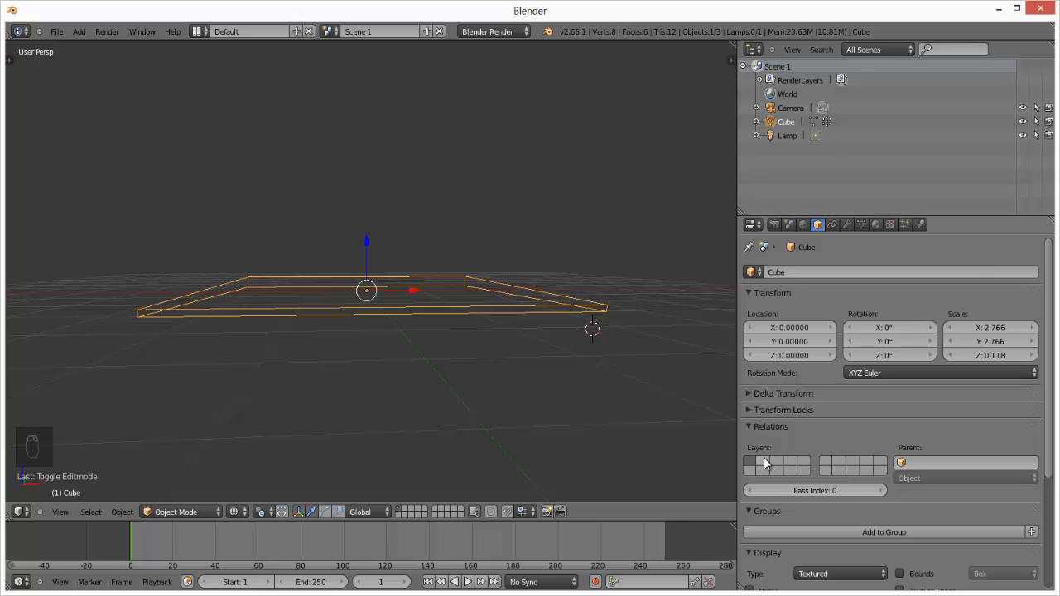
{"action": "left_click", "coordinate": [748, 428]}
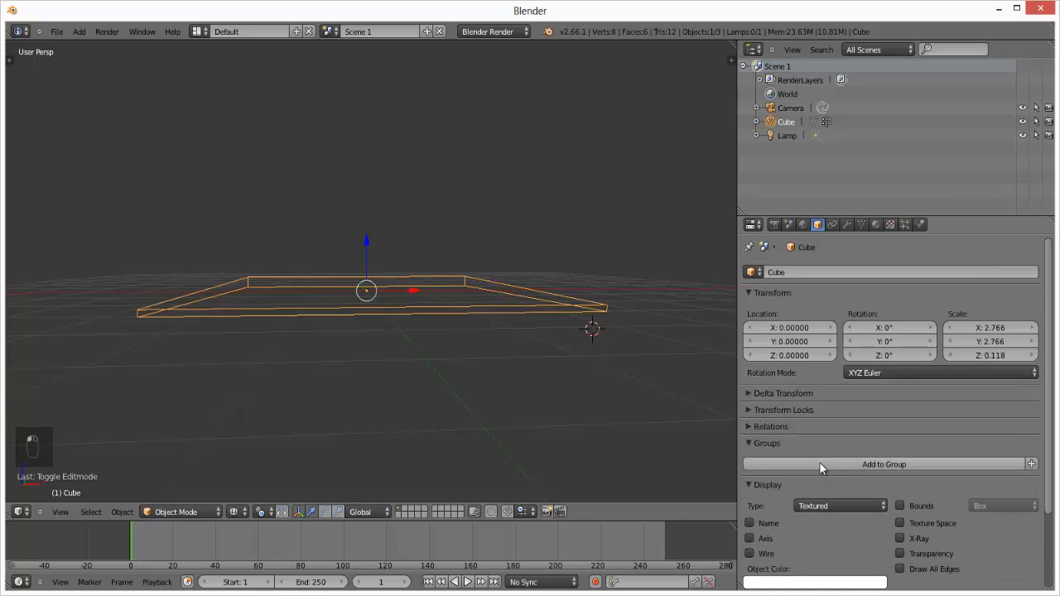
Step: Move the cube to the second layer and back to the first layer twice through its Relations settings
{"action": "left_click", "coordinate": [757, 426]}
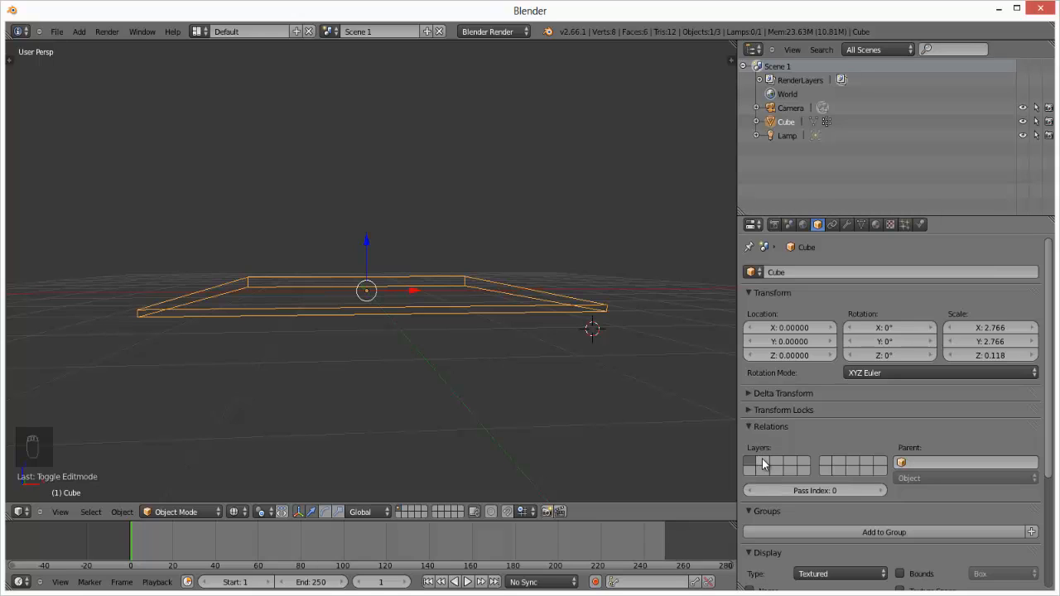
{"action": "left_click", "coordinate": [762, 464]}
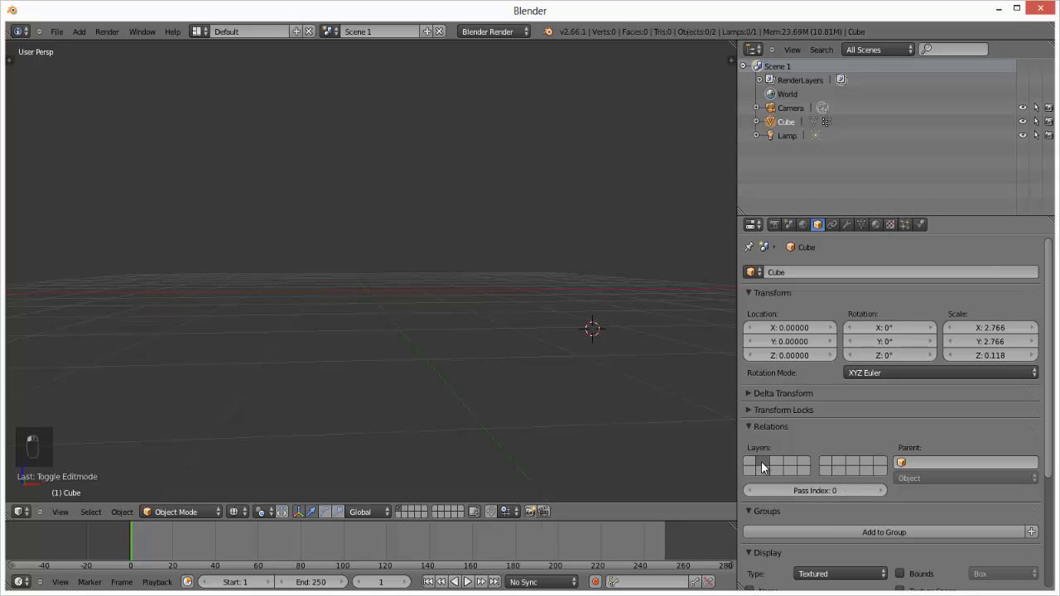
{"action": "left_click", "coordinate": [751, 465]}
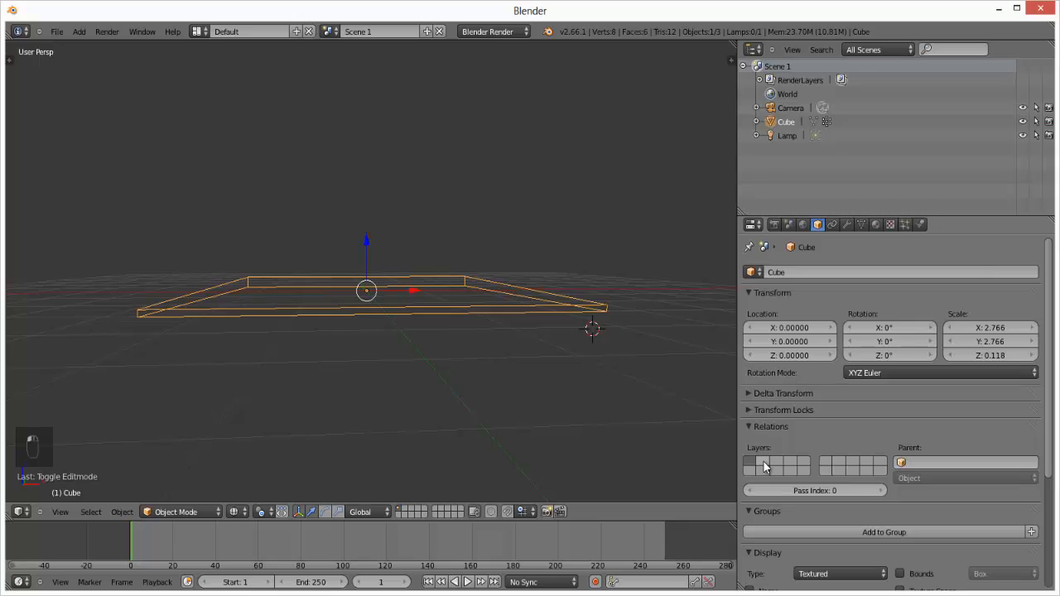
{"action": "left_click", "coordinate": [764, 464]}
{"action": "left_click", "coordinate": [748, 468]}
{"action": "left_click", "coordinate": [764, 466]}
{"action": "left_click", "coordinate": [754, 461]}
{"action": "left_click", "coordinate": [759, 428]}
Step: Lock the cube's X location in Transform Locks and try moving the cube, cancelling the move
{"action": "left_click", "coordinate": [755, 410]}
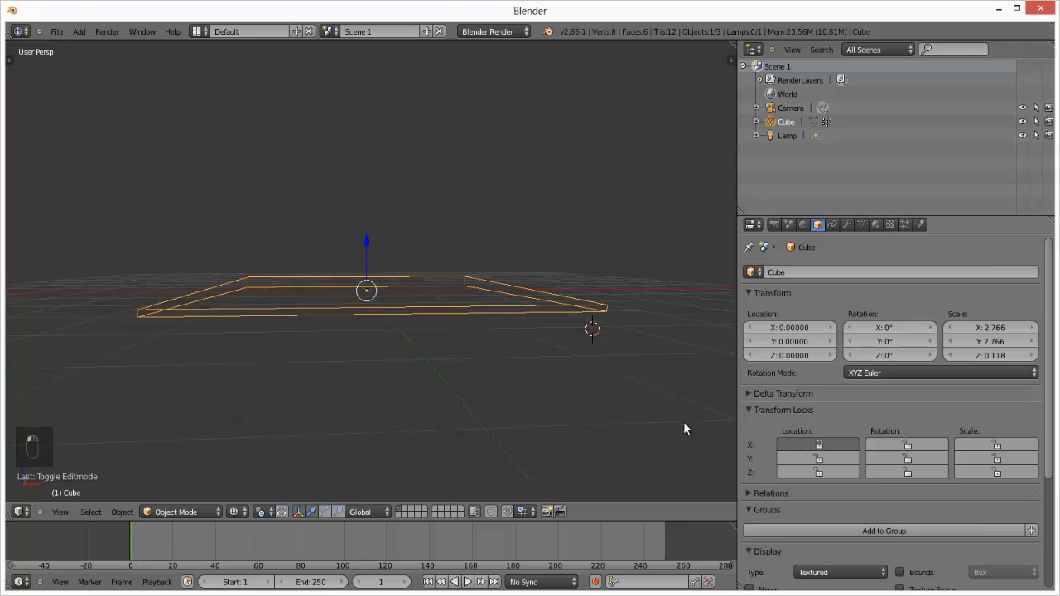
{"action": "key", "text": "g"}
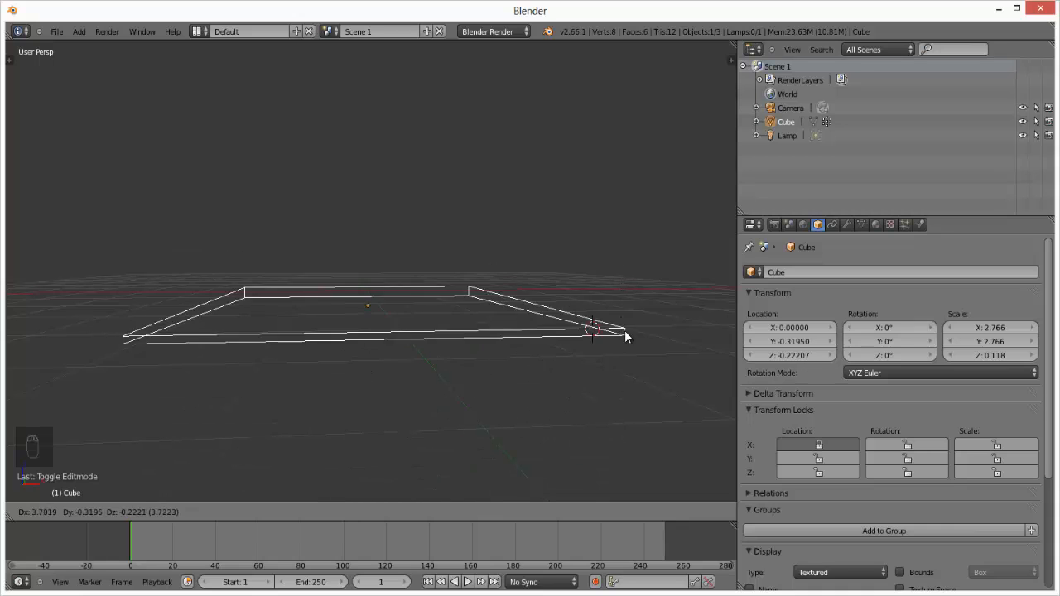
{"action": "key", "text": "Escape"}
Step: Lock the cube's Z location as well and try moving the cube again, cancelling the move
{"action": "left_click", "coordinate": [806, 472]}
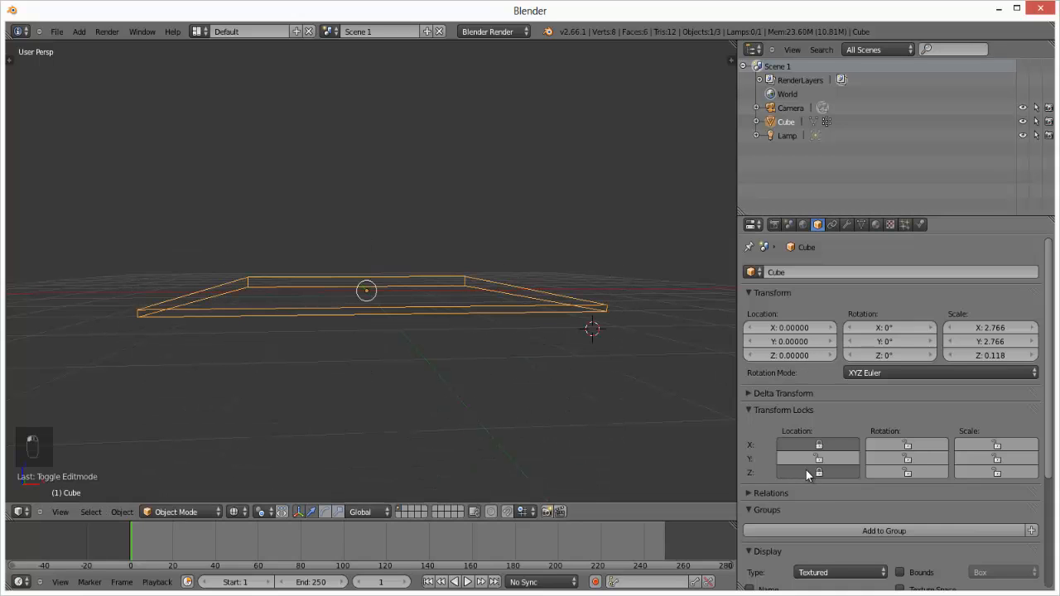
{"action": "right_click_drag", "start_coordinate": [468, 307], "coordinate": [588, 439]}
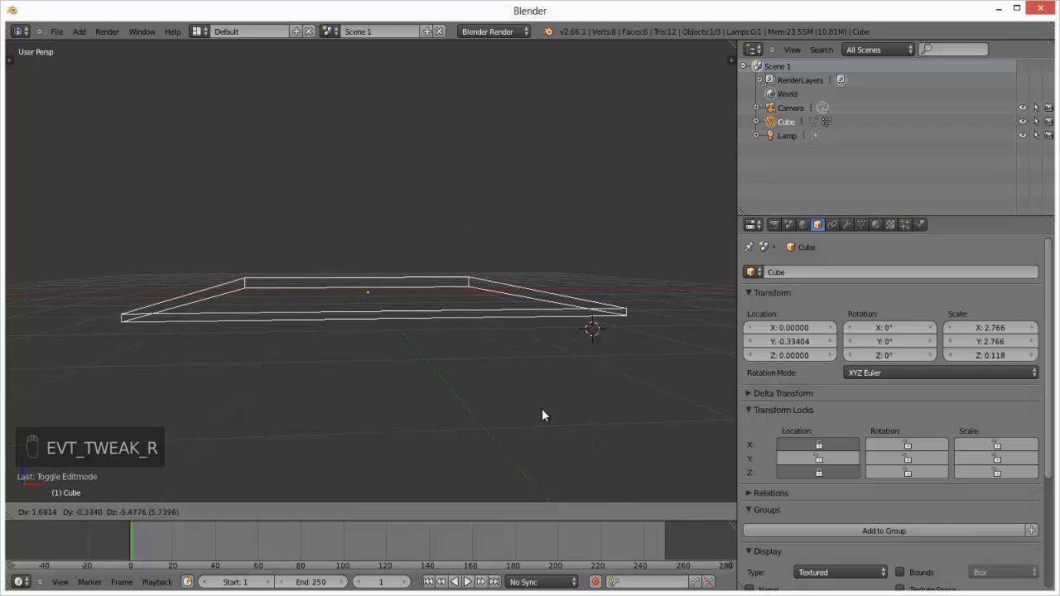
{"action": "key", "text": "Escape"}
Step: Unlock the cube's X and Z locations and collapse the Transform Locks section
{"action": "left_click", "coordinate": [826, 446]}
{"action": "left_click", "coordinate": [822, 458]}
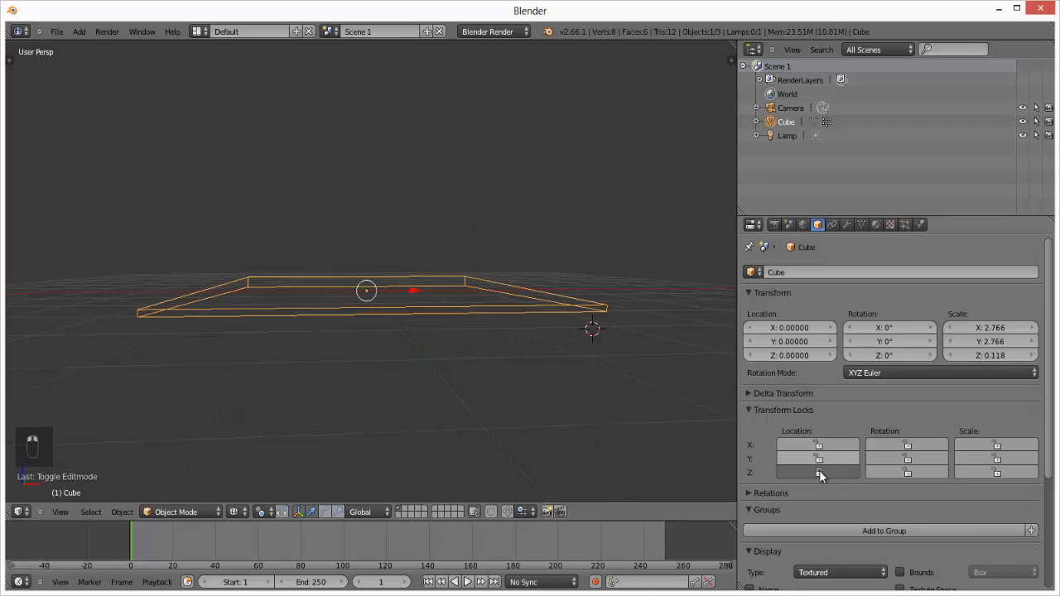
{"action": "left_click", "coordinate": [820, 472]}
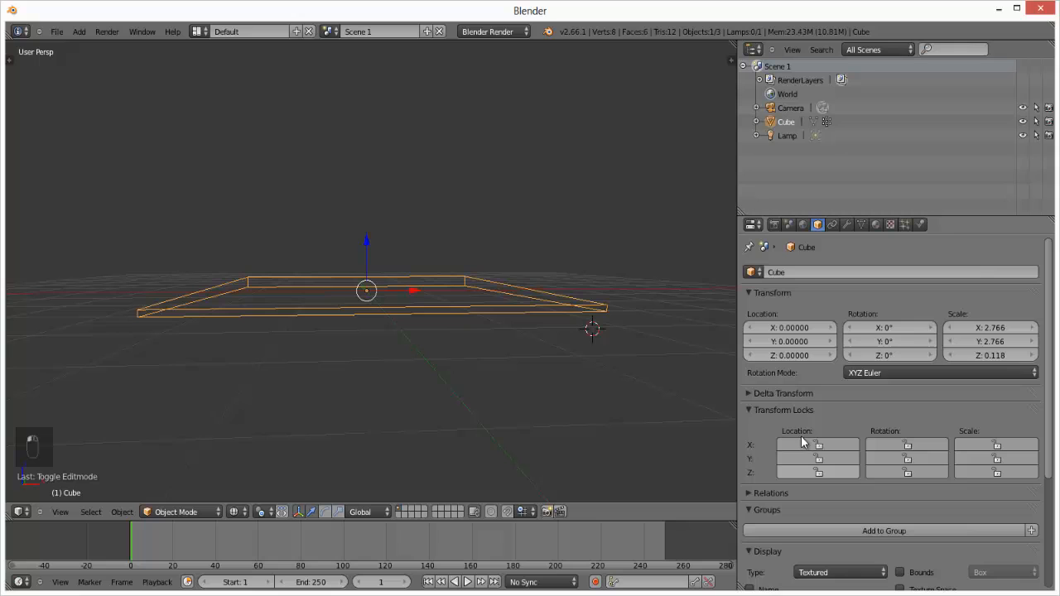
{"action": "left_click", "coordinate": [760, 411]}
Step: Look over the cube's Groups, Display and Duplication settings
{"action": "scroll", "coordinate": [863, 433], "scroll_direction": "down", "scroll_amount": 2}
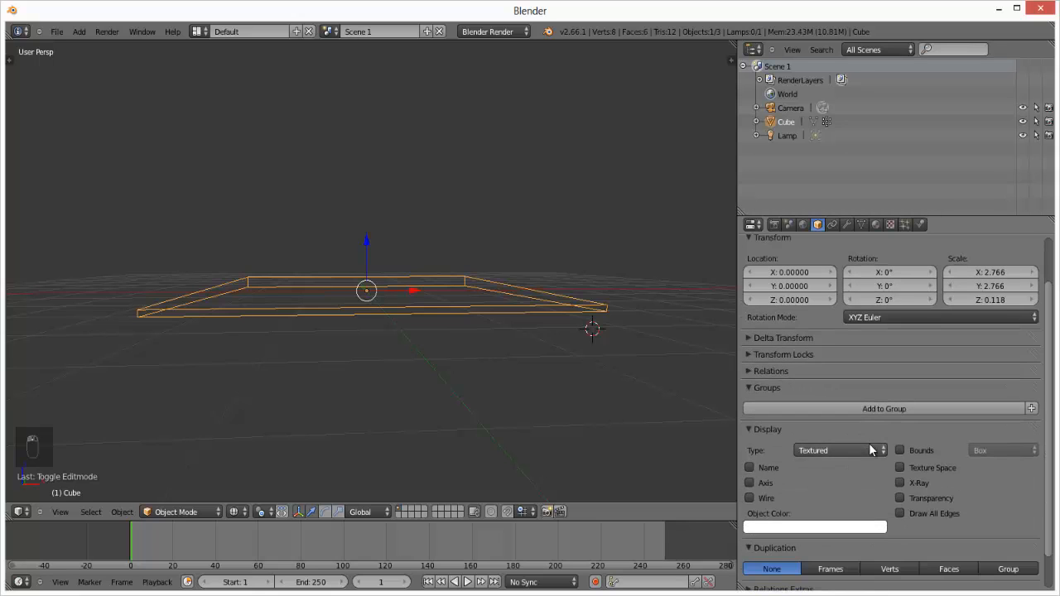
{"action": "scroll", "coordinate": [869, 443], "scroll_direction": "down", "scroll_amount": 1}
{"action": "scroll", "coordinate": [856, 429], "scroll_direction": "up", "scroll_amount": 3}
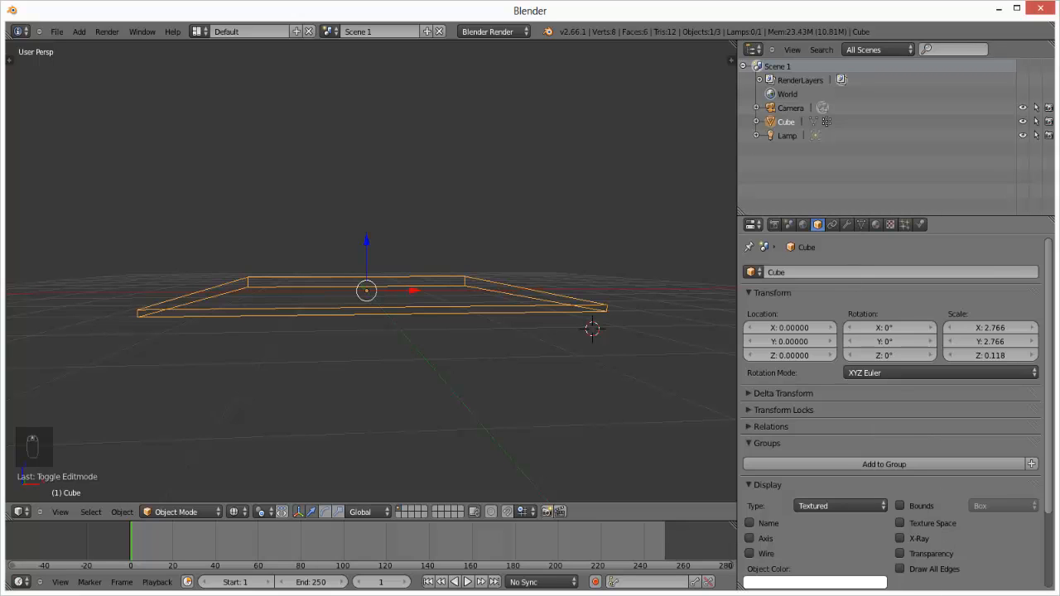
{"action": "left_click", "coordinate": [928, 595]}
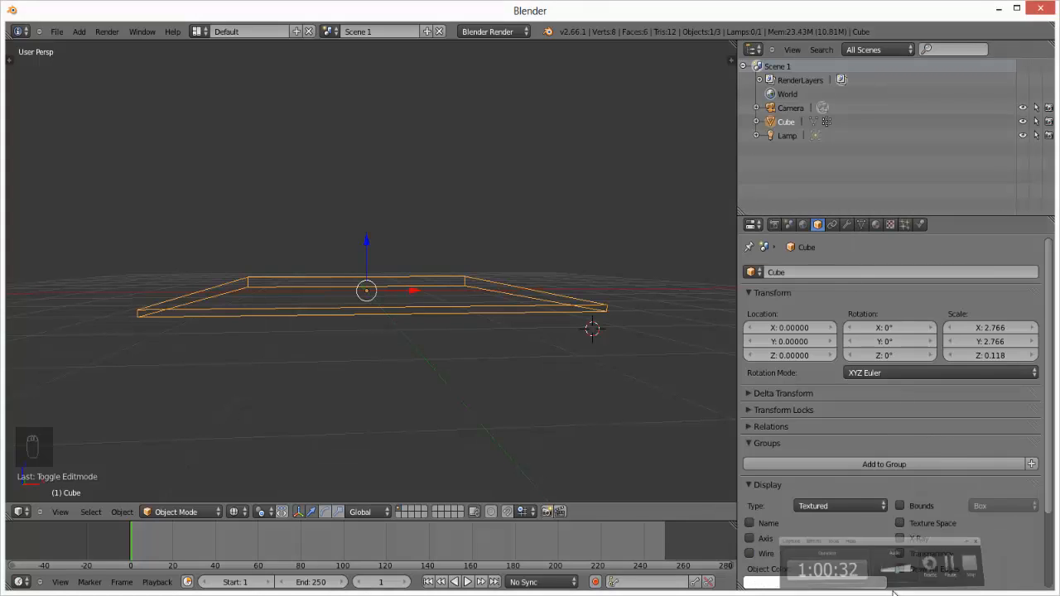
Step: Review the constraint types and the modifier types that can be added to the cube
{"action": "left_click", "coordinate": [833, 225]}
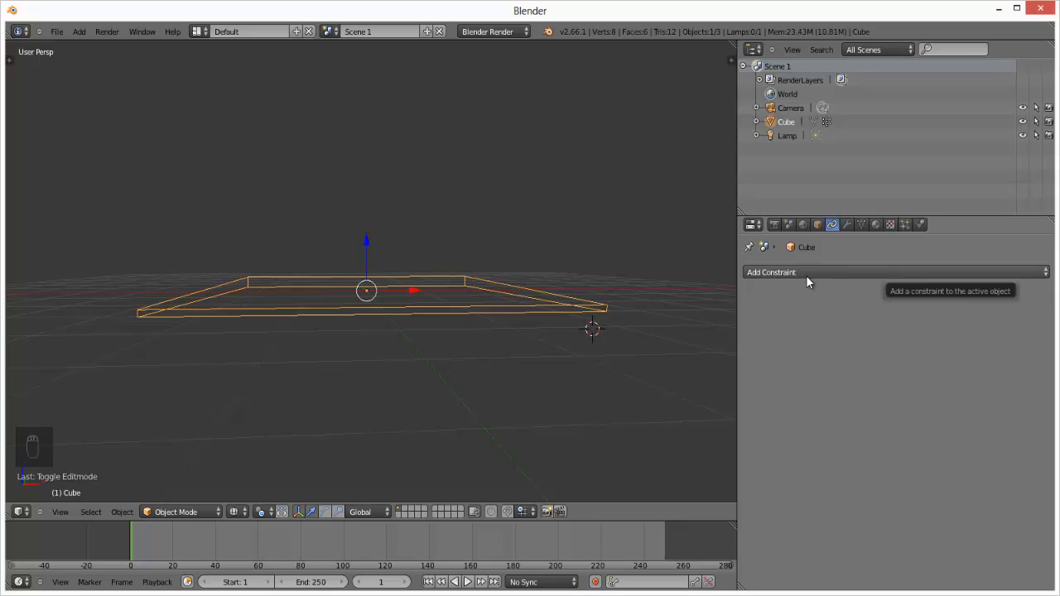
{"action": "left_click", "coordinate": [801, 272]}
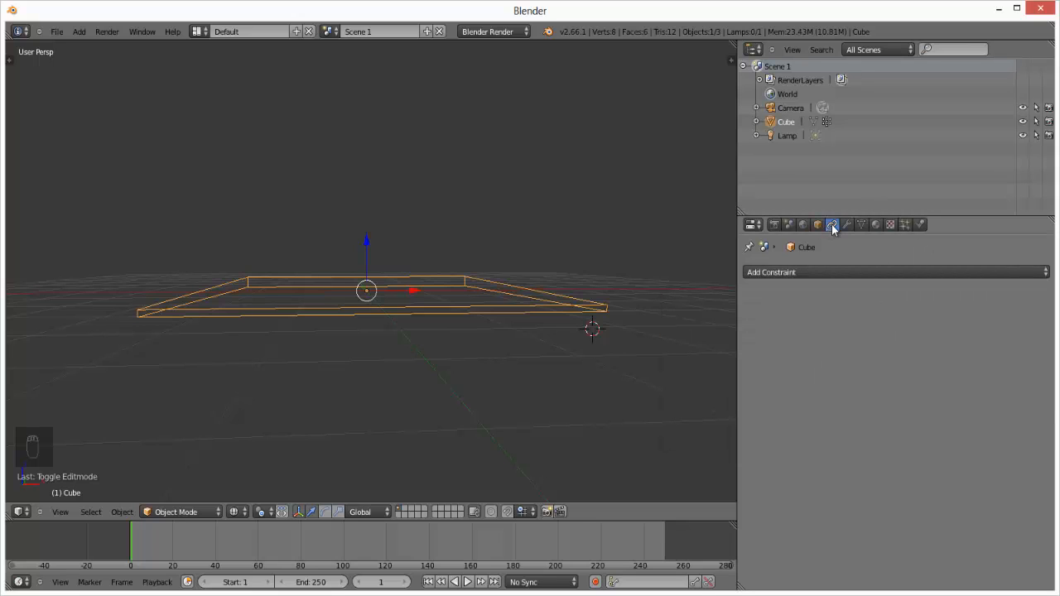
{"action": "left_click", "coordinate": [804, 272]}
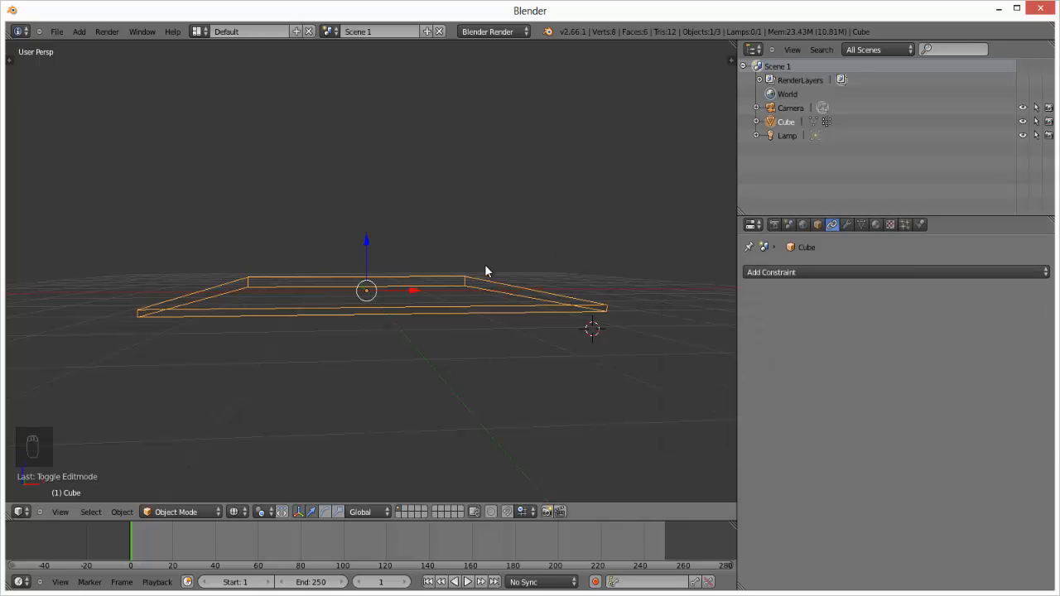
{"action": "left_click", "coordinate": [859, 272]}
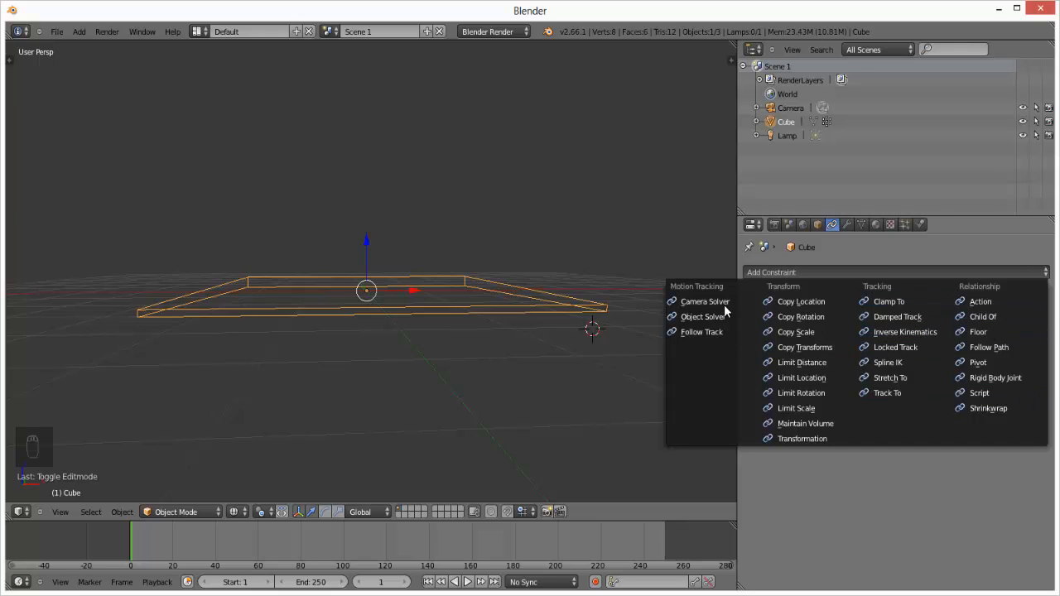
{"action": "left_click", "coordinate": [848, 223]}
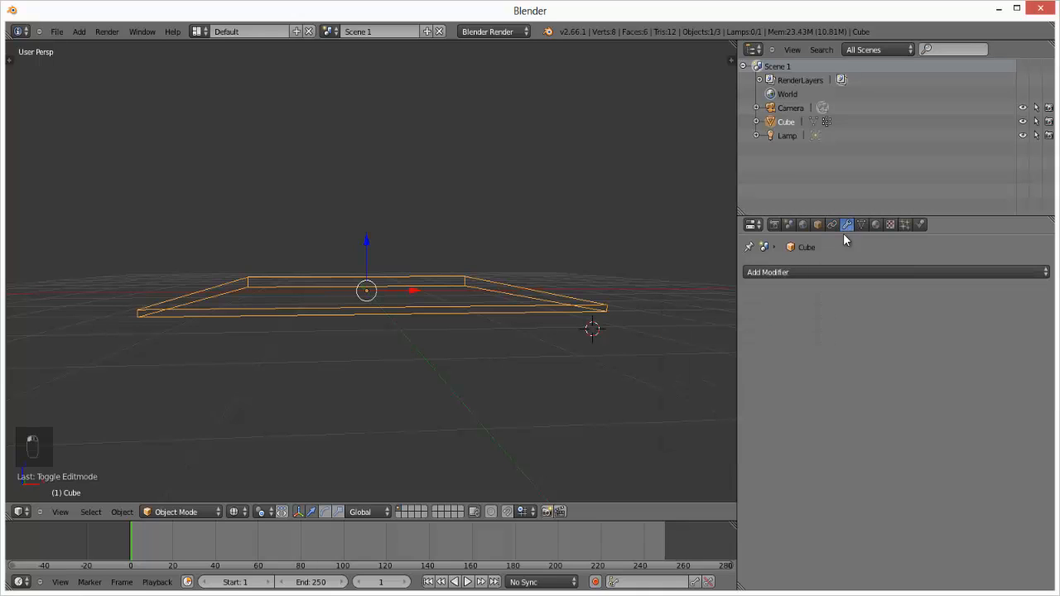
{"action": "left_click", "coordinate": [791, 278]}
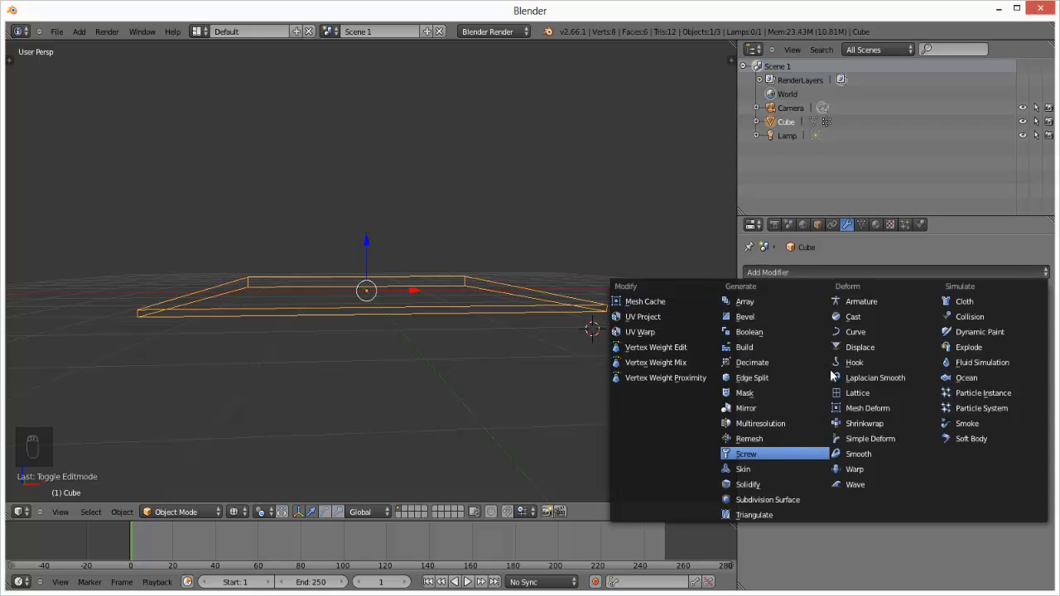
Step: Examine the cube's mesh data settings, including Vertex Groups, Shape Keys, UV Maps and Vertex Colors
{"action": "left_click", "coordinate": [862, 225]}
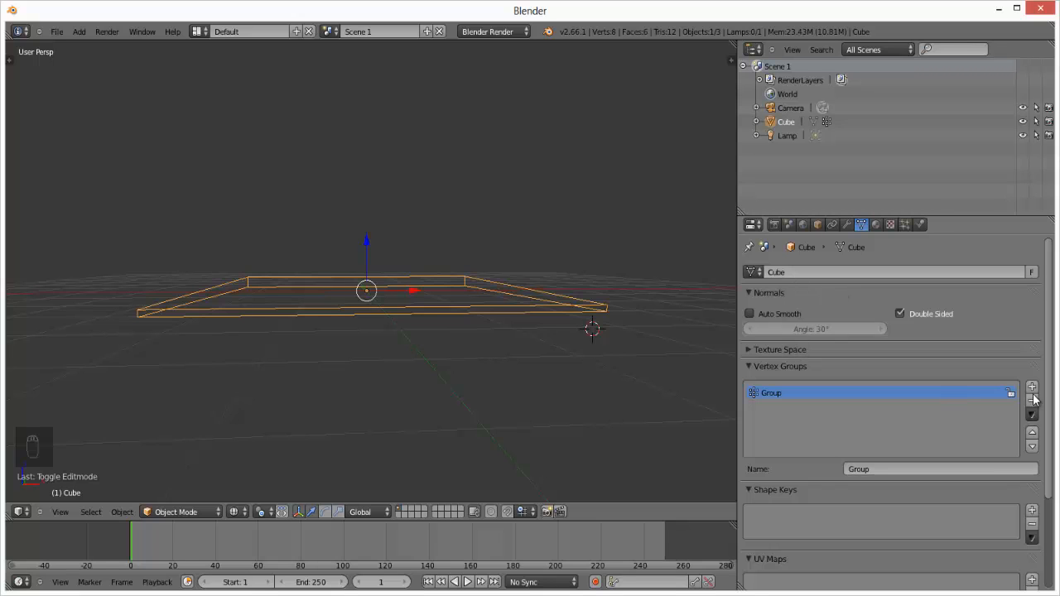
{"action": "scroll", "coordinate": [911, 480], "scroll_direction": "down", "scroll_amount": 2}
{"action": "scroll", "coordinate": [895, 555], "scroll_direction": "up", "scroll_amount": 1}
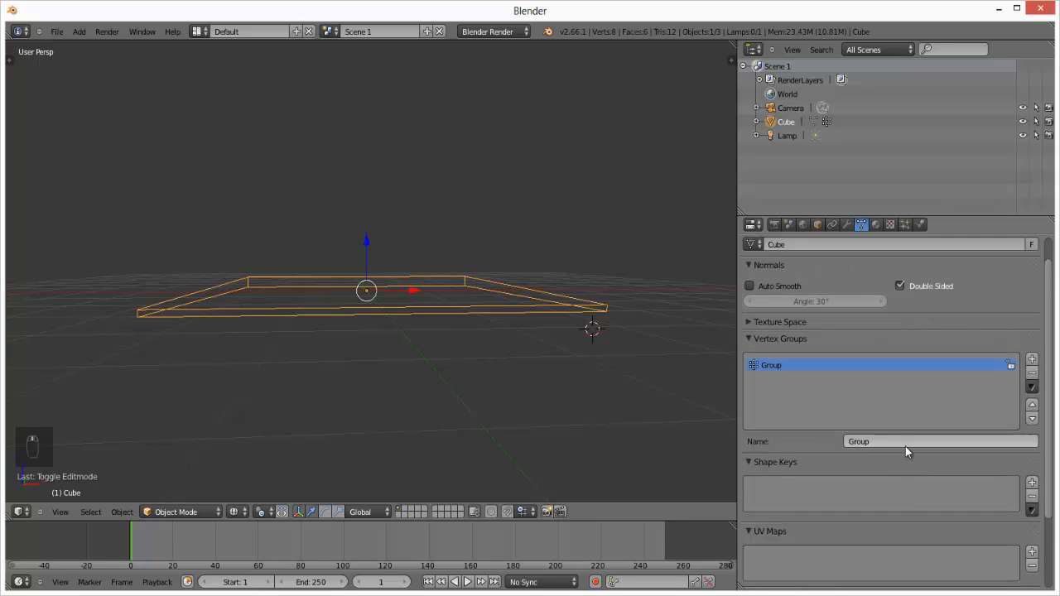
{"action": "scroll", "coordinate": [906, 450], "scroll_direction": "down", "scroll_amount": 4}
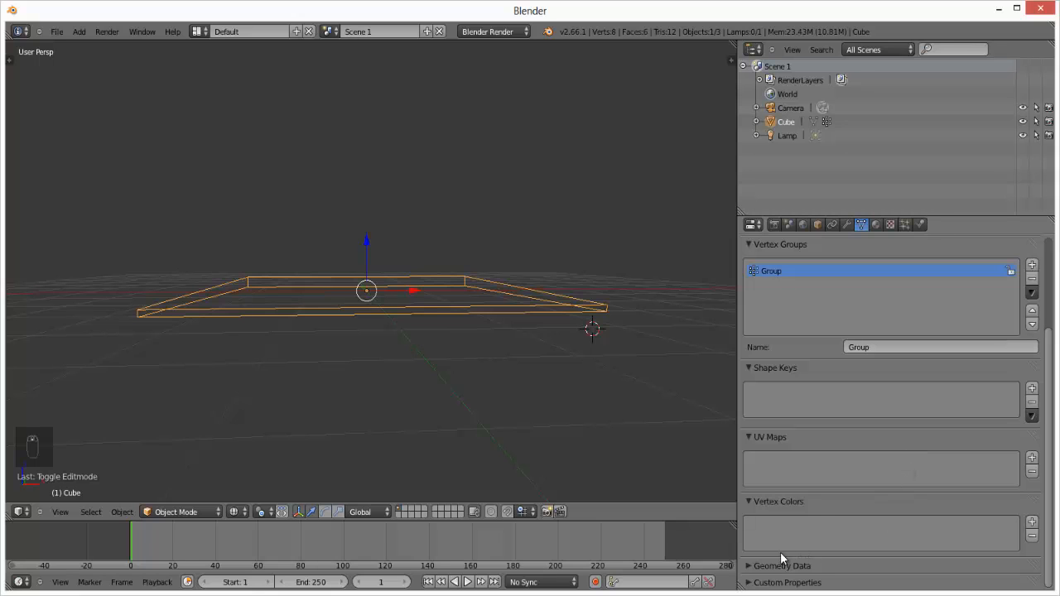
Step: Switch the viewport to solid shading and set the cube material's diffuse color to dark blue
{"action": "scroll", "coordinate": [885, 366], "scroll_direction": "up", "scroll_amount": 5}
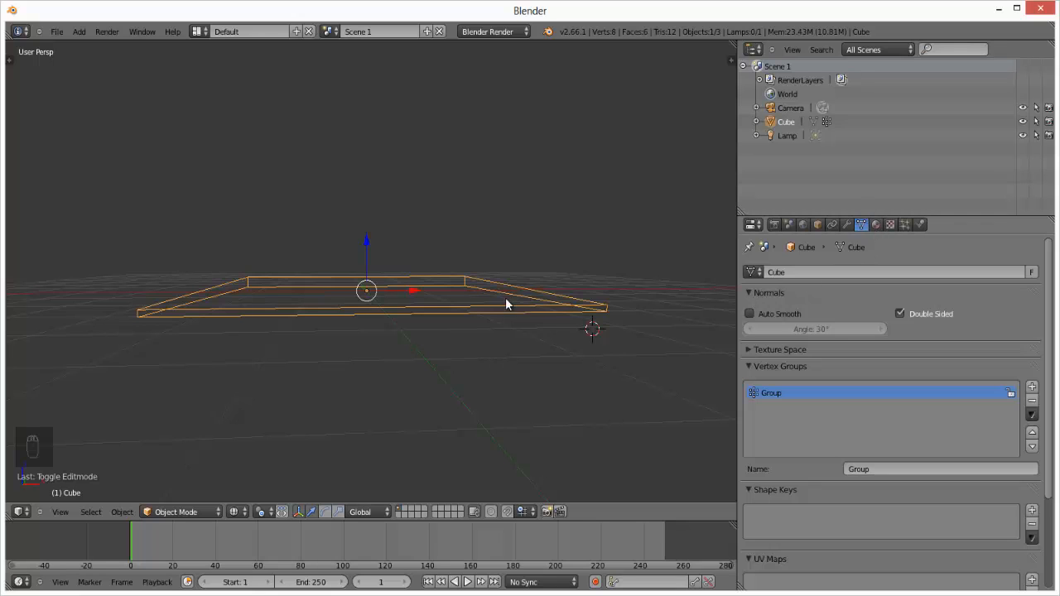
{"action": "key", "text": "z"}
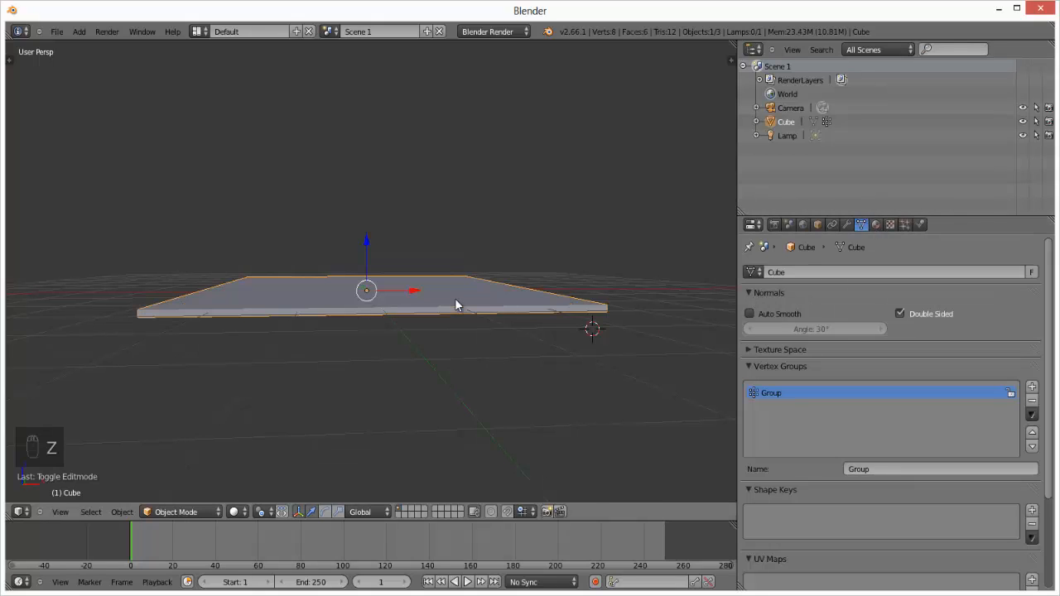
{"action": "left_click", "coordinate": [875, 224]}
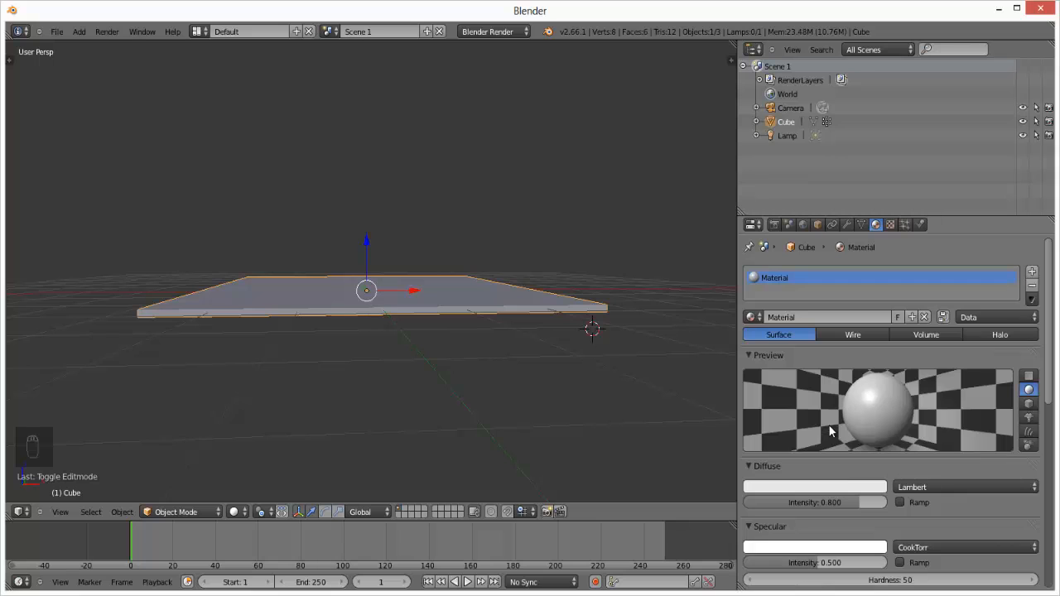
{"action": "left_click", "coordinate": [839, 489]}
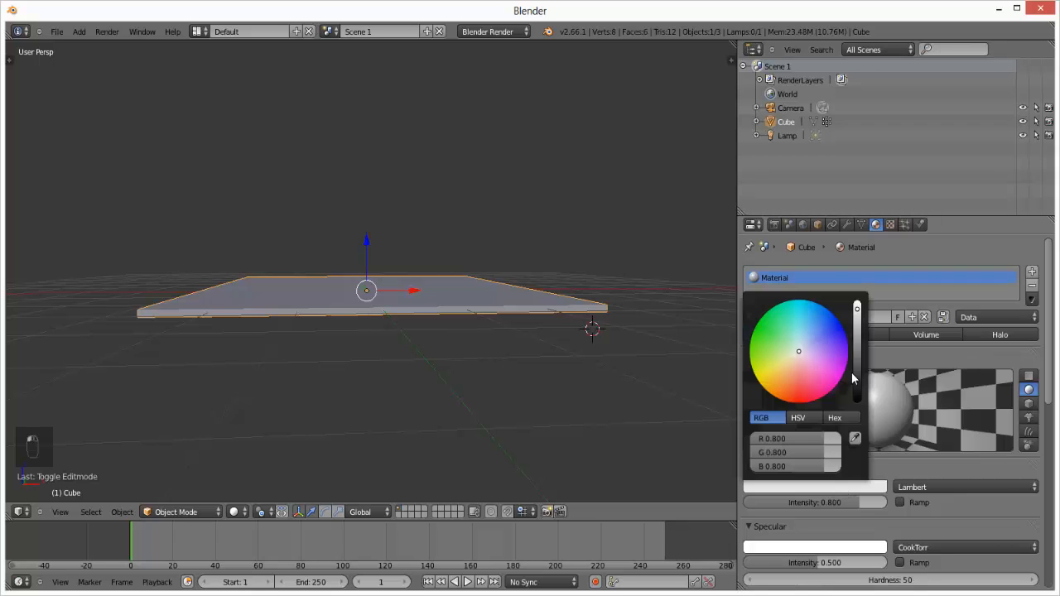
{"action": "left_click_drag", "start_coordinate": [859, 372], "coordinate": [820, 323]}
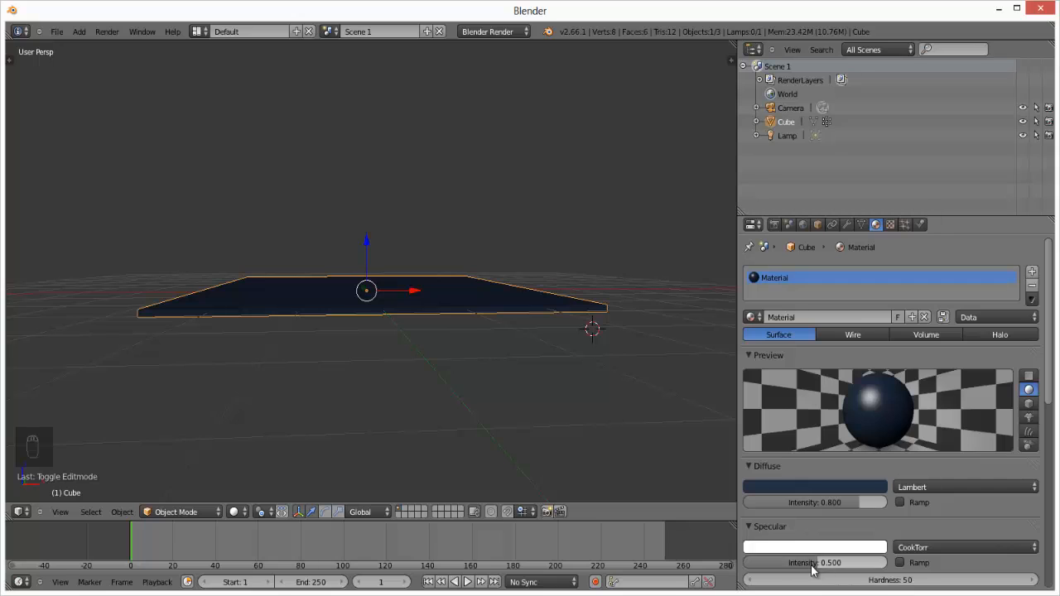
Step: Lower the cube material's specular intensity to 0.117 and inspect the cube from other angles
{"action": "left_click_drag", "start_coordinate": [812, 571], "coordinate": [758, 570]}
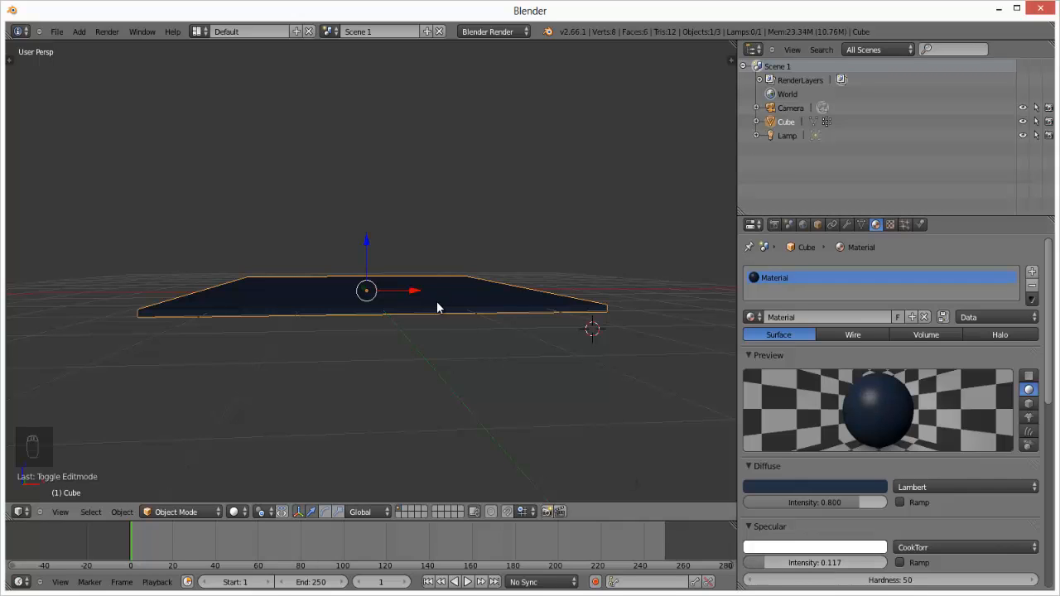
{"action": "middle_click_drag", "start_coordinate": [437, 305], "coordinate": [491, 372]}
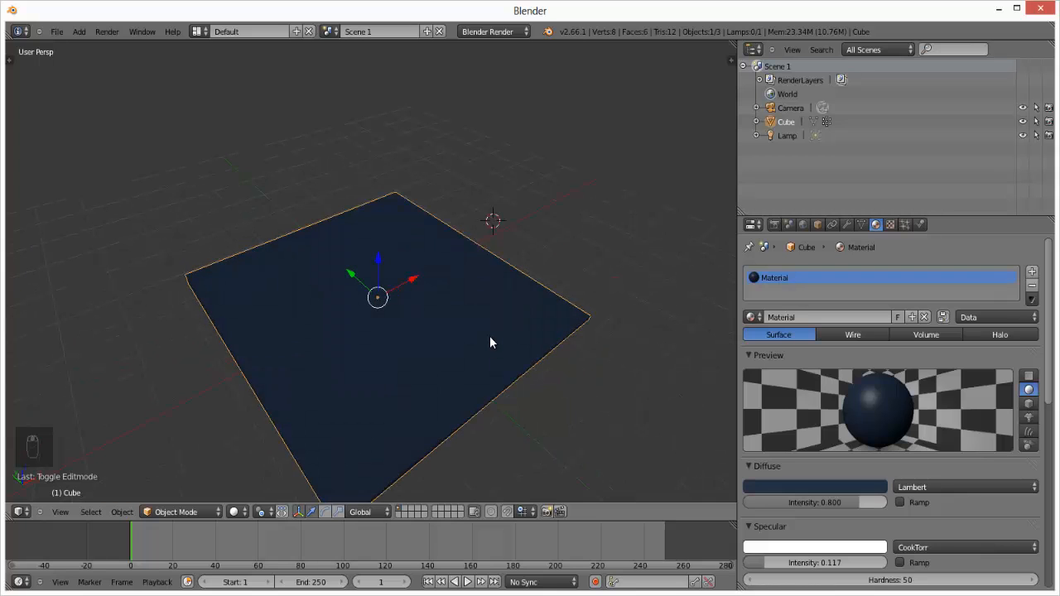
{"action": "middle_click_drag", "start_coordinate": [485, 220], "coordinate": [422, 187]}
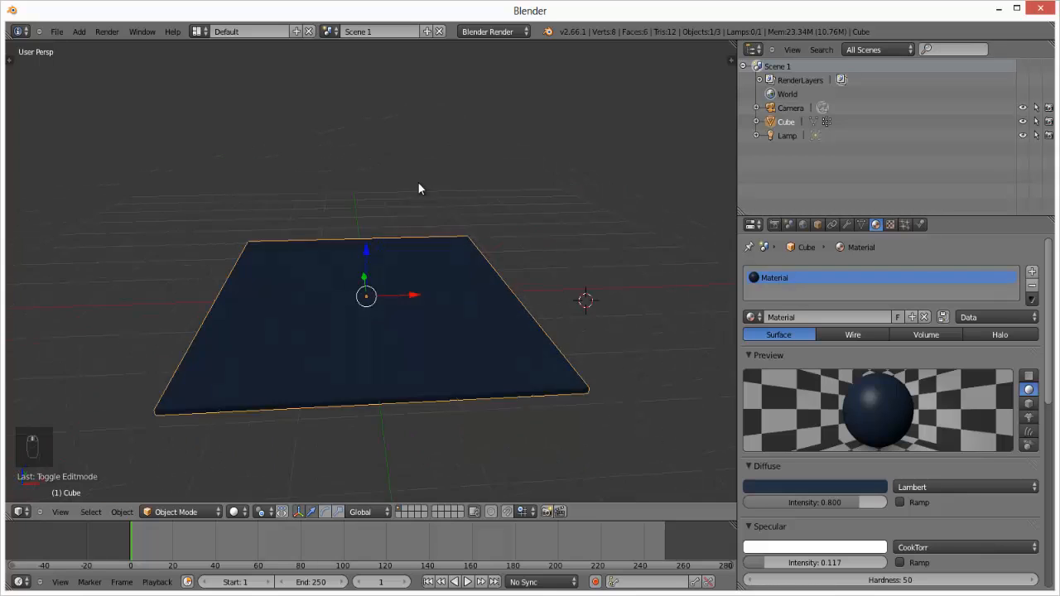
Step: Look over the cube's texture, particle and physics settings
{"action": "left_click", "coordinate": [890, 225]}
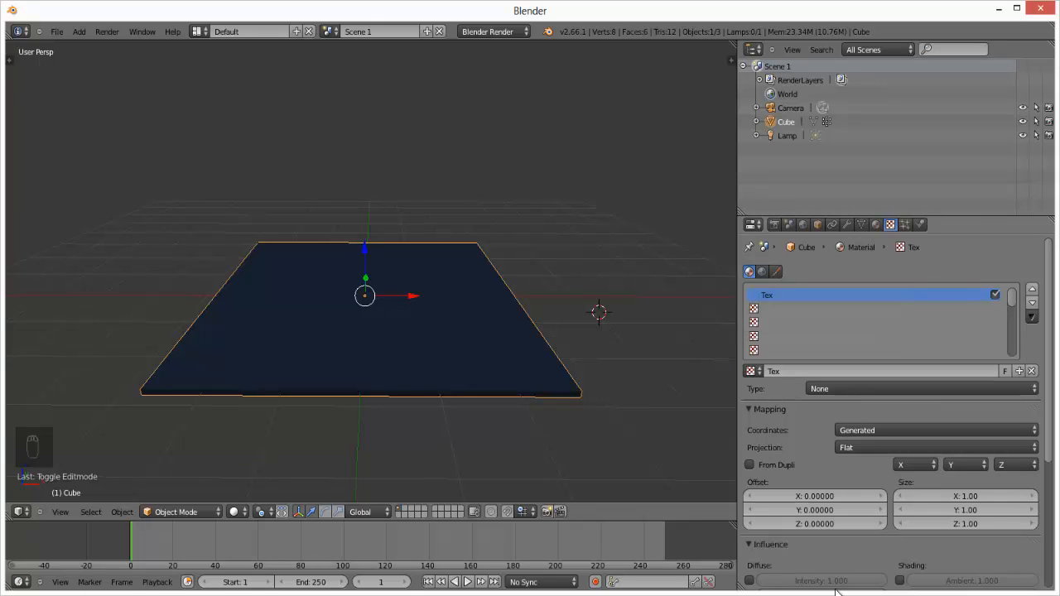
{"action": "left_click", "coordinate": [905, 229]}
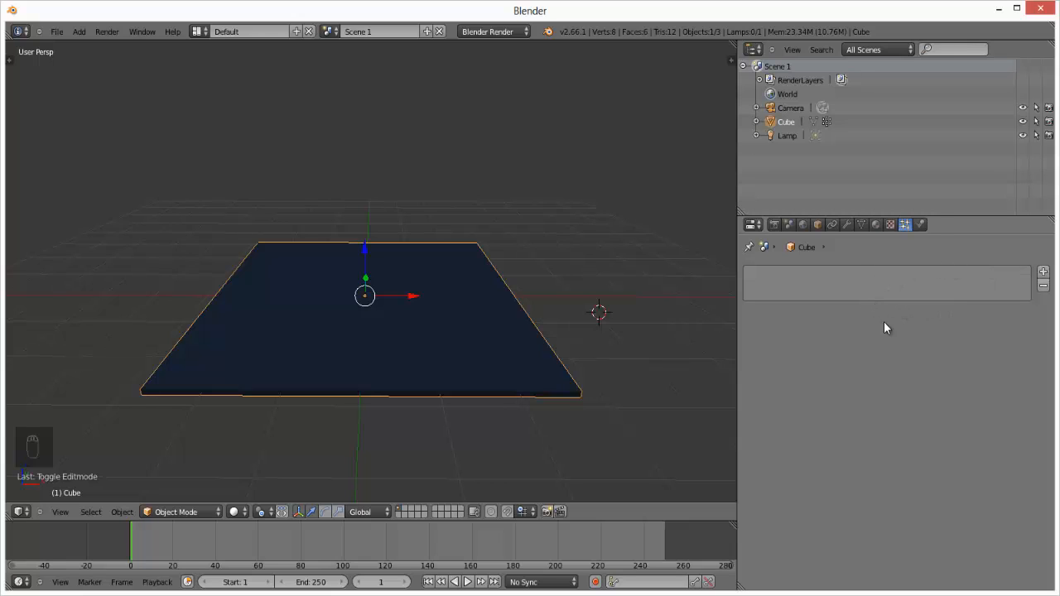
{"action": "left_click", "coordinate": [920, 224]}
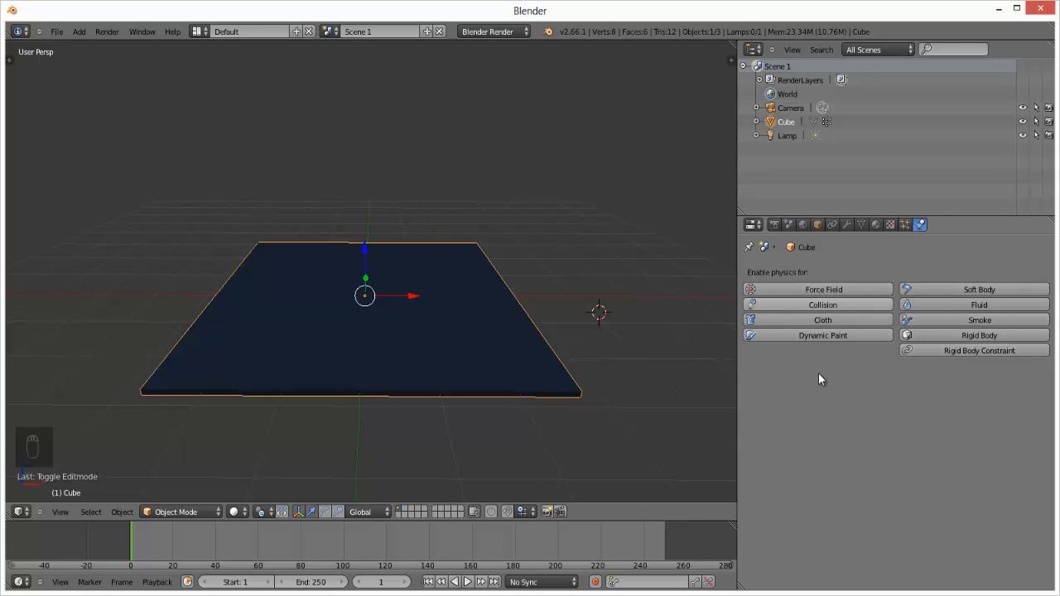
{"action": "left_click", "coordinate": [752, 224]}
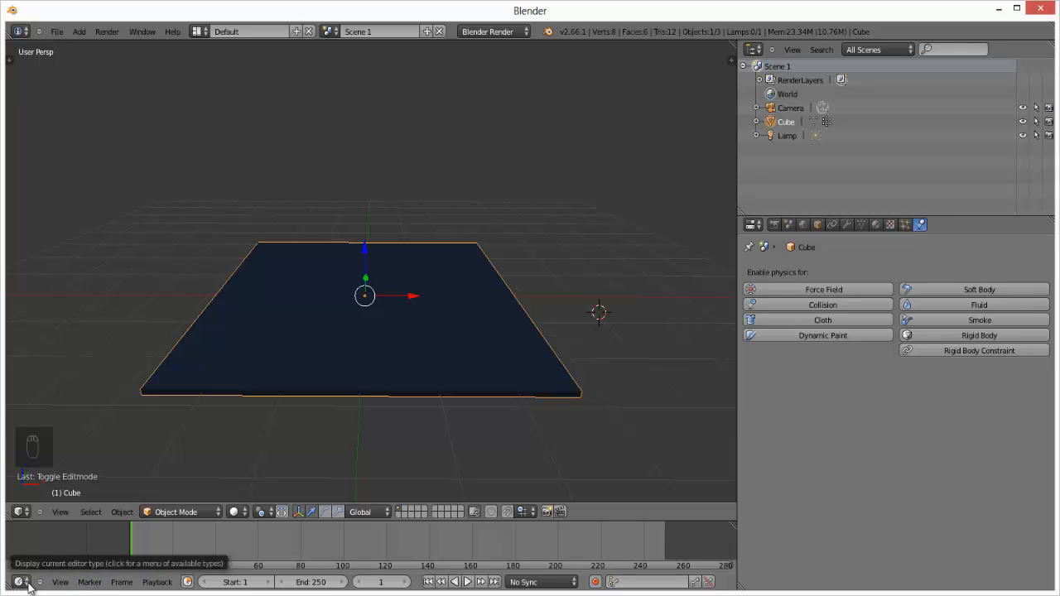
Step: Return the timeline to frame 1 and move the cube along the Y axis to the positive-Y side of the grid
{"action": "left_click", "coordinate": [135, 554]}
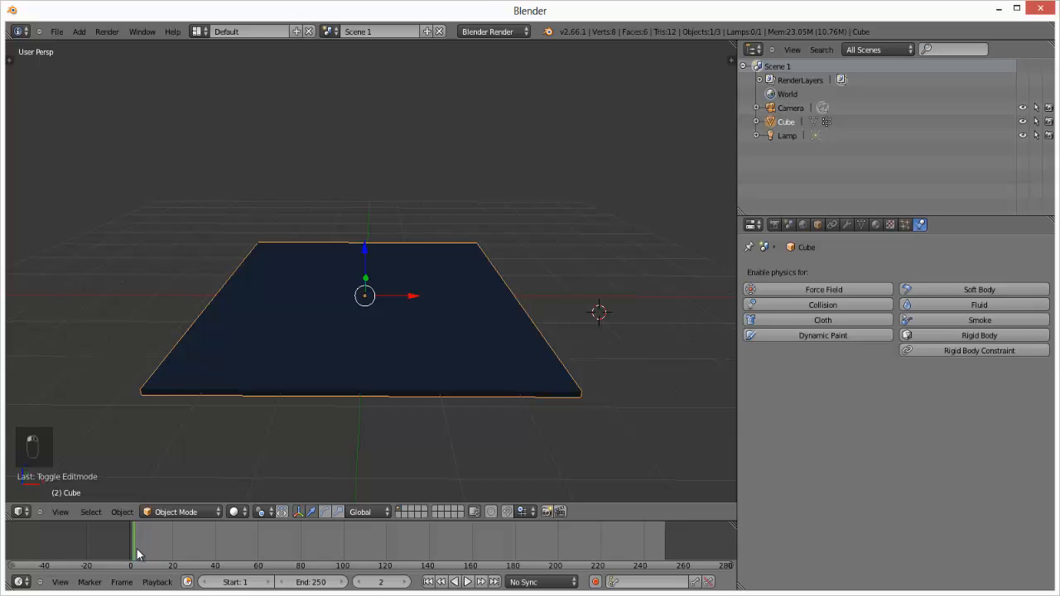
{"action": "mouse_move", "coordinate": [138, 553]}
{"action": "left_mouse_down"}
{"action": "mouse_move", "coordinate": [158, 555]}
{"action": "mouse_move", "coordinate": [133, 555]}
{"action": "left_mouse_up"}
{"action": "scroll", "coordinate": [308, 317], "scroll_direction": "down", "scroll_amount": 4}
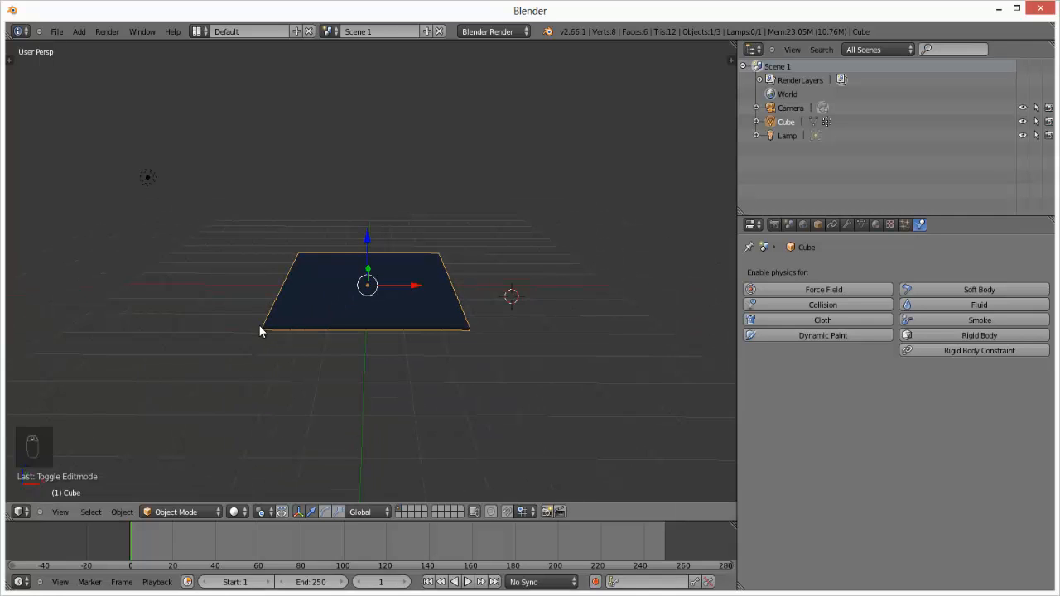
{"action": "middle_click_drag", "start_coordinate": [260, 332], "coordinate": [334, 352]}
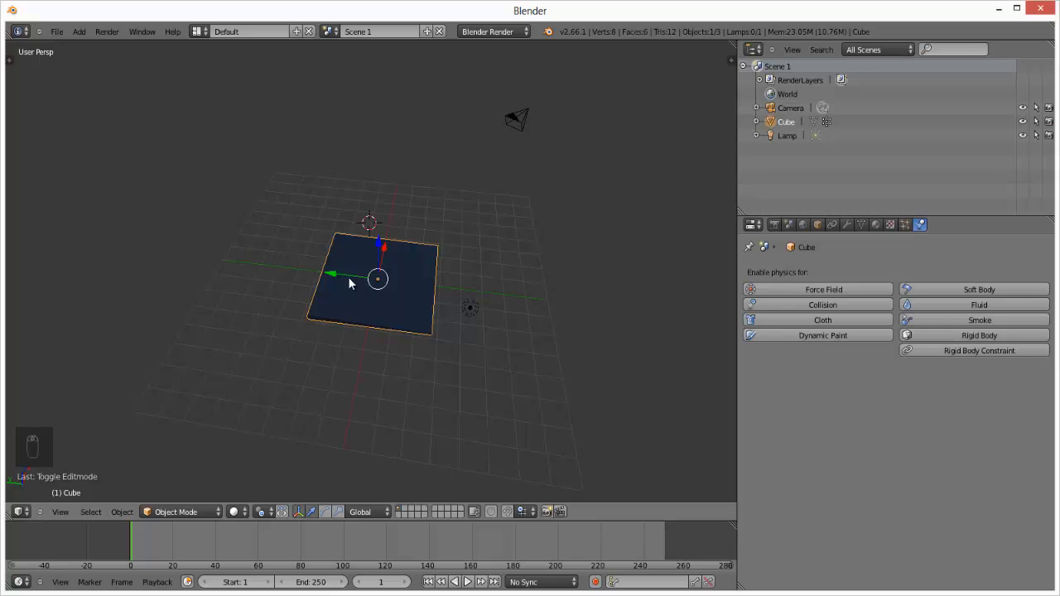
{"action": "left_click_drag", "start_coordinate": [344, 275], "coordinate": [225, 274]}
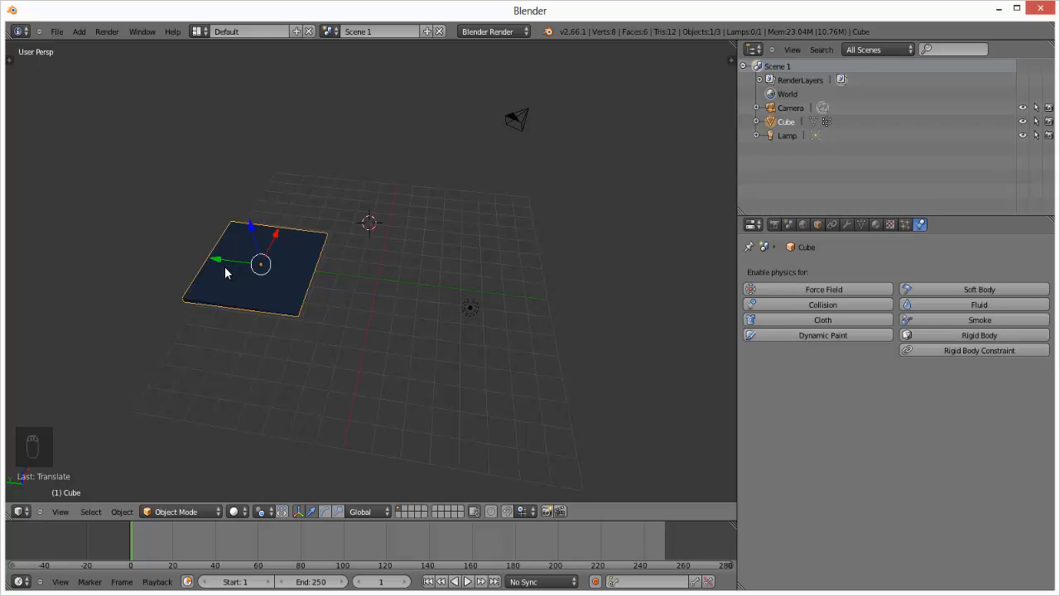
{"action": "left_click_drag", "start_coordinate": [226, 259], "coordinate": [467, 339]}
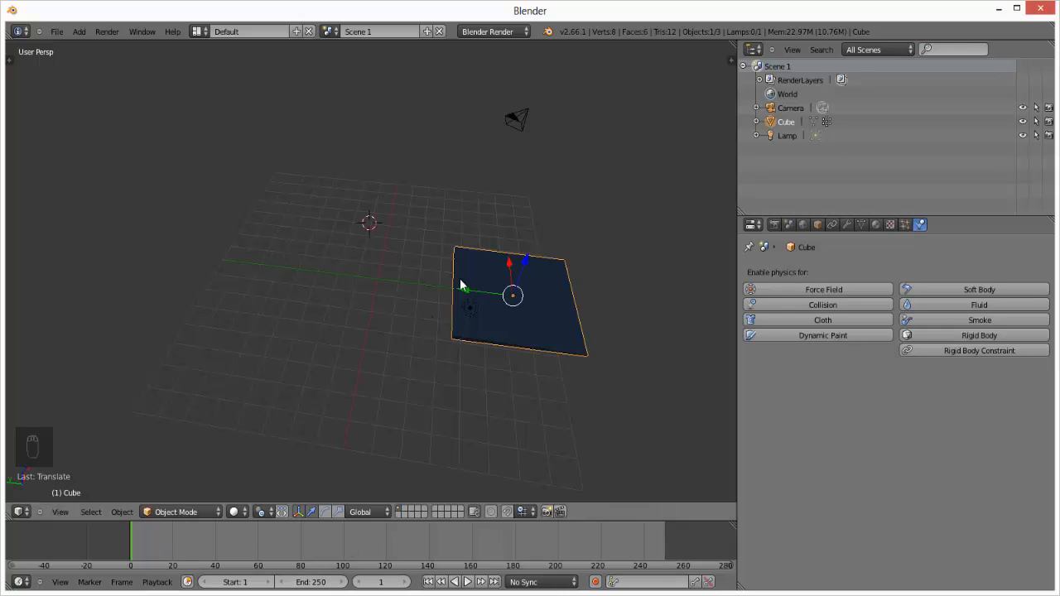
{"action": "left_click_drag", "start_coordinate": [443, 283], "coordinate": [228, 267]}
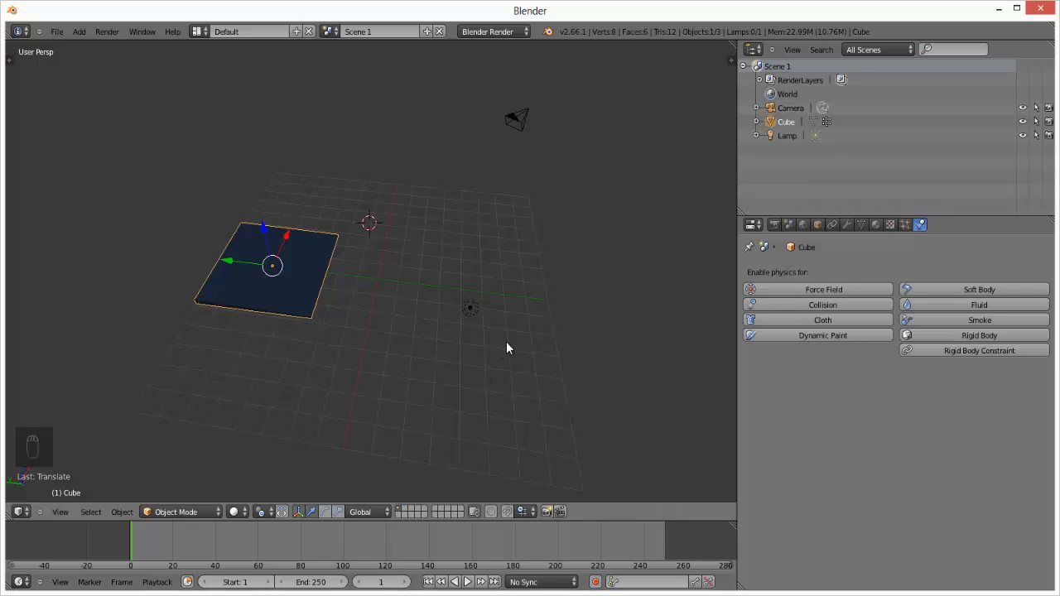
Step: Show the render settings and insert a Location keyframe for the cube at frame 1
{"action": "left_click", "coordinate": [776, 225]}
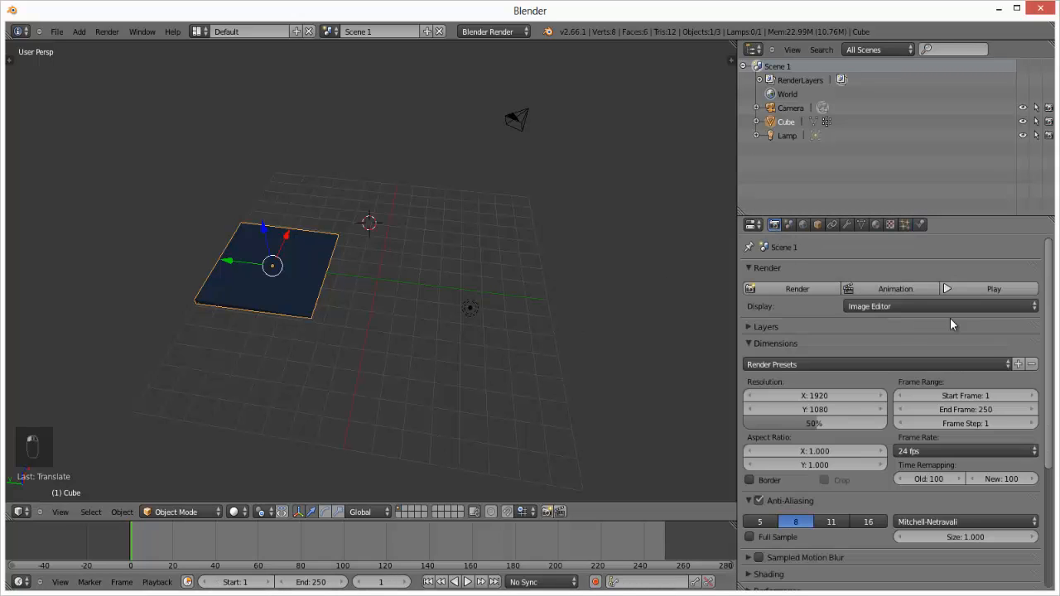
{"action": "scroll", "coordinate": [949, 458], "scroll_direction": "down", "scroll_amount": 1}
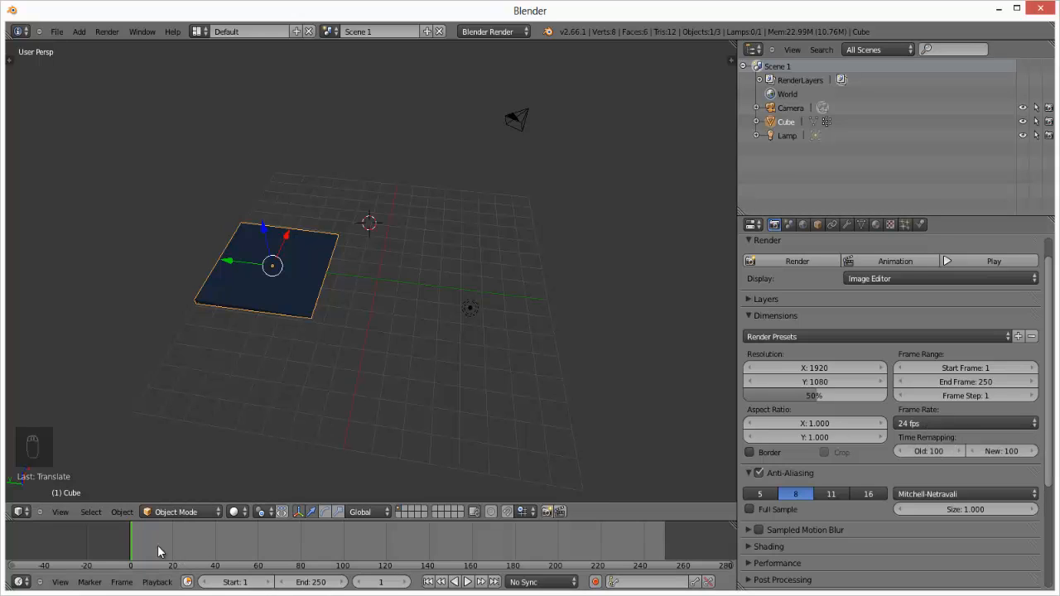
{"action": "left_click_drag", "start_coordinate": [154, 541], "coordinate": [190, 557]}
{"action": "left_click", "coordinate": [155, 545]}
{"action": "left_click", "coordinate": [132, 543]}
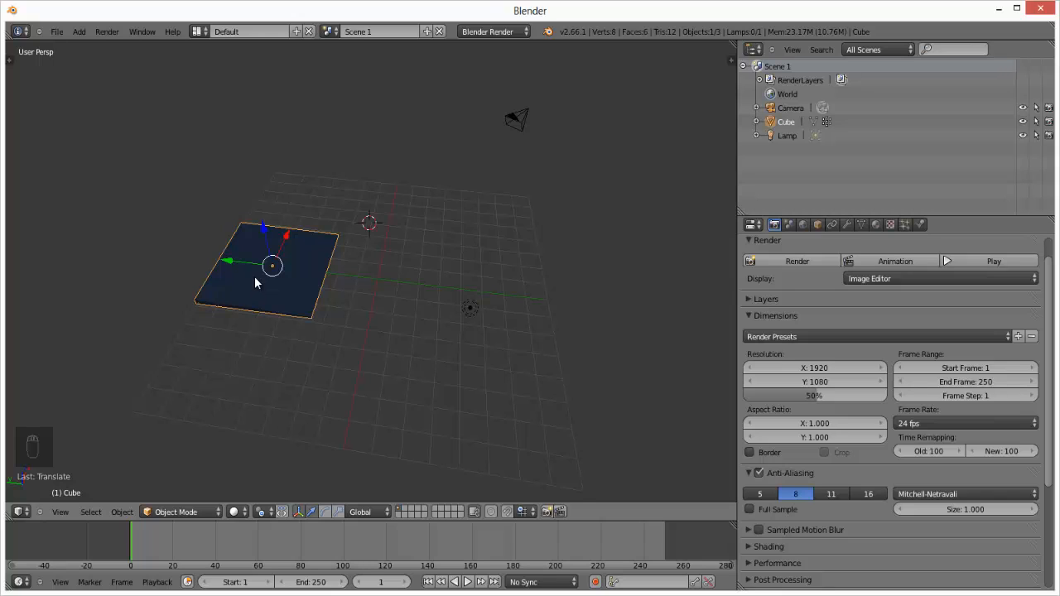
{"action": "key", "text": "i"}
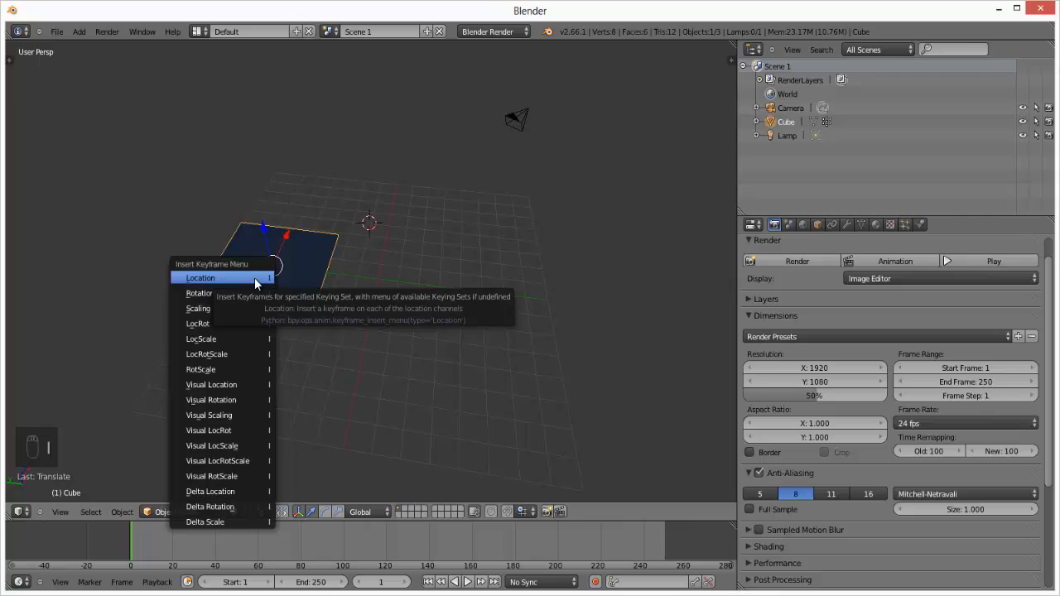
{"action": "left_click", "coordinate": [255, 280]}
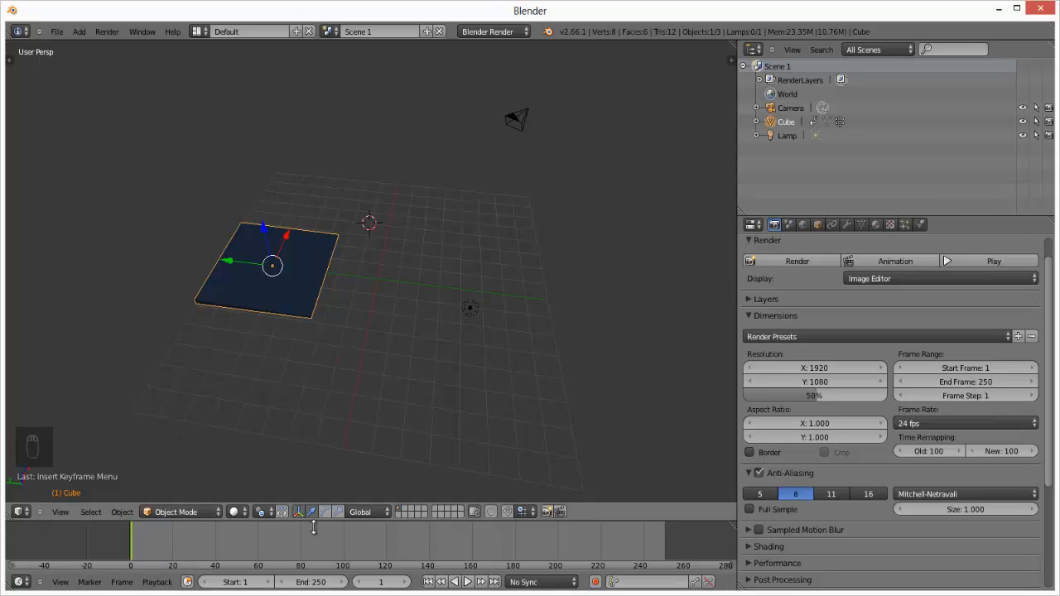
Step: Set the animation's end frame to 25 and go to frame 25
{"action": "left_click", "coordinate": [317, 582]}
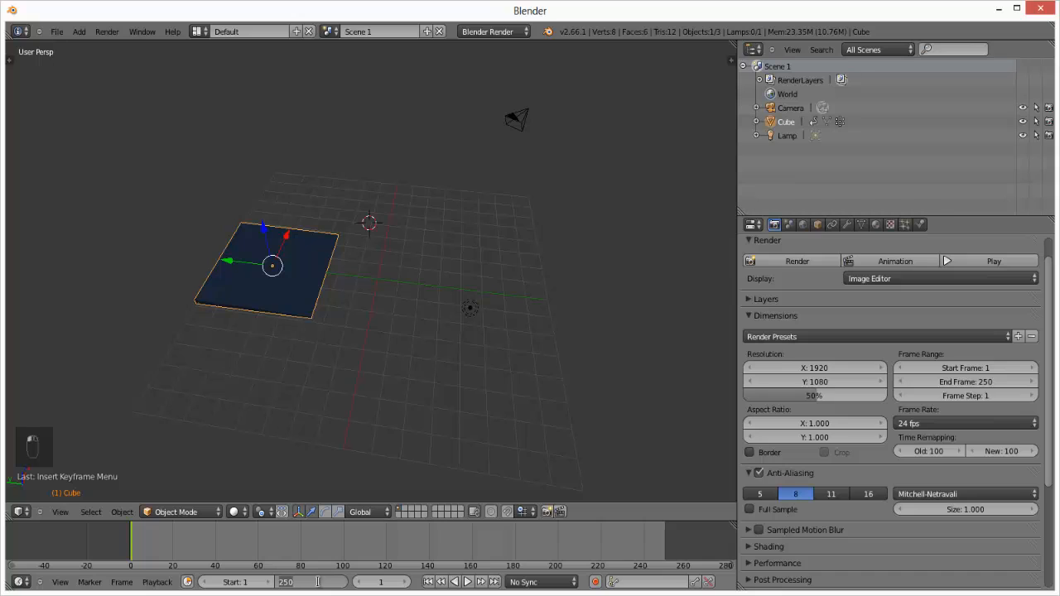
{"action": "type", "text": "25"}
{"action": "key", "text": "Return"}
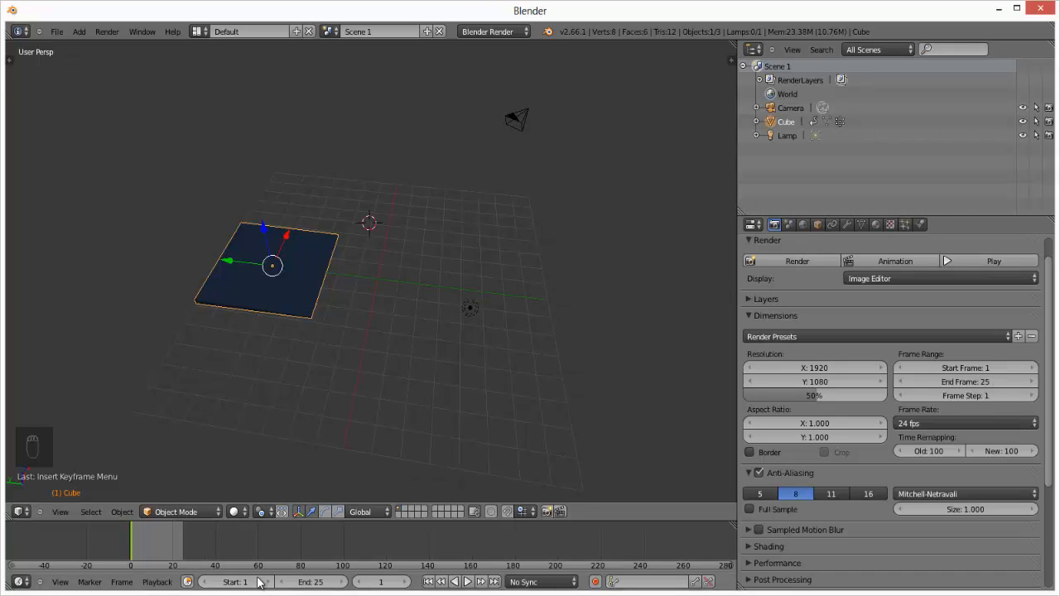
{"action": "left_click", "coordinate": [392, 585]}
{"action": "type", "text": "25"}
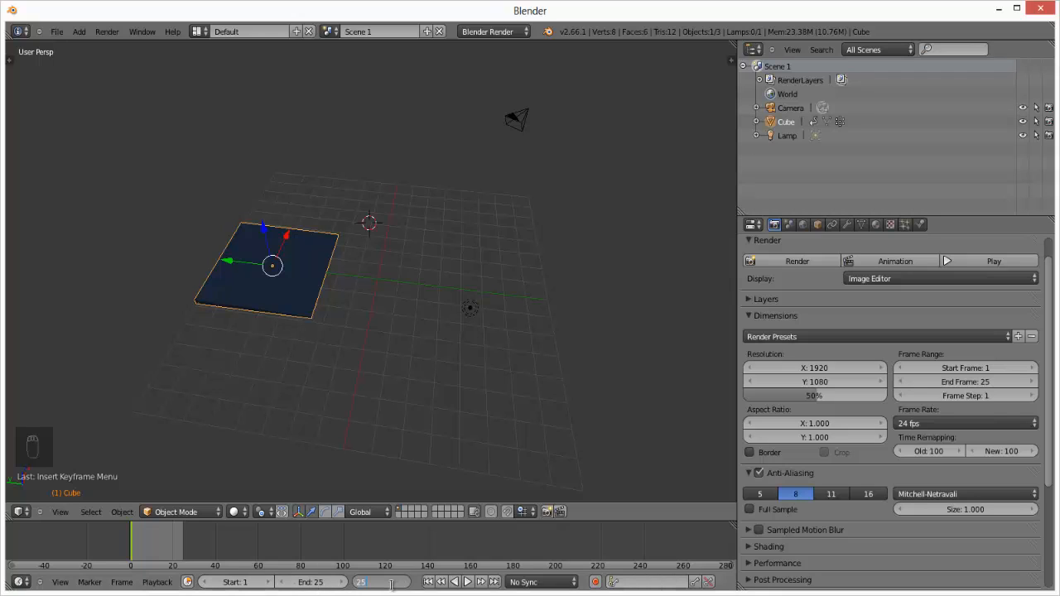
{"action": "key", "text": "Return"}
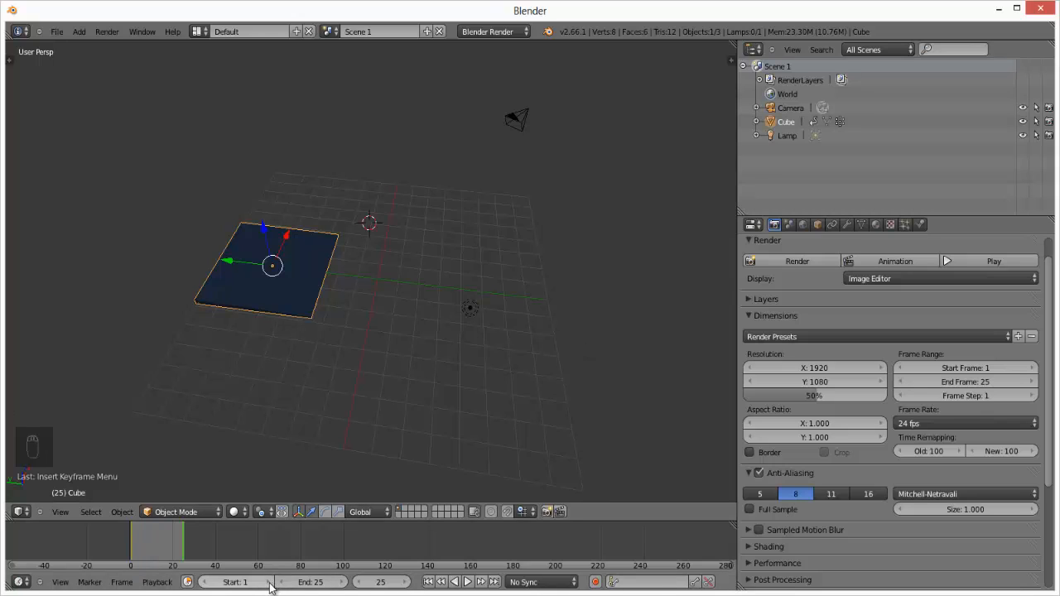
{"action": "left_click", "coordinate": [310, 583]}
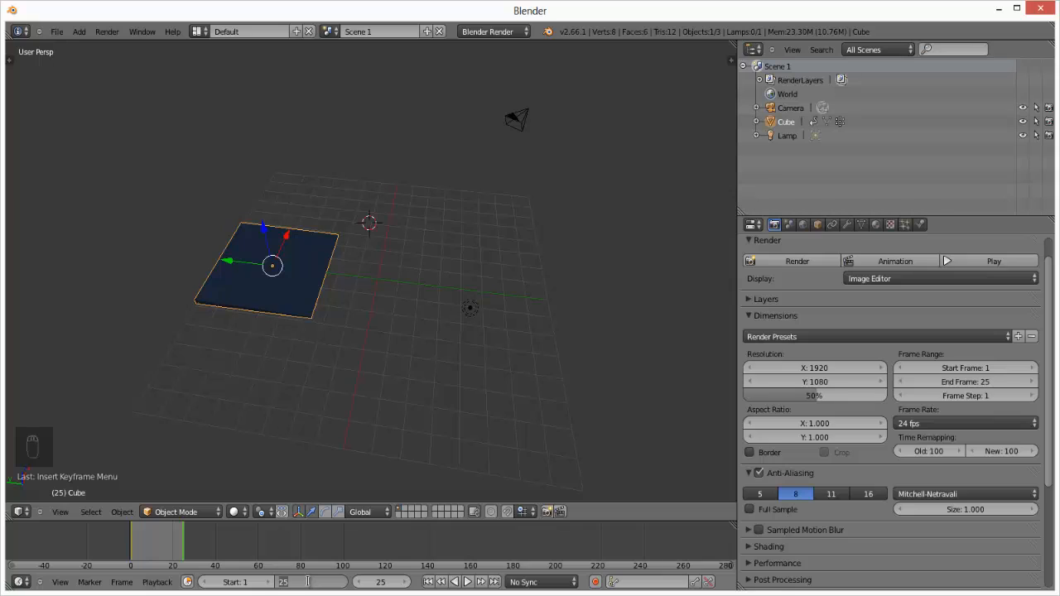
{"action": "type", "text": "1"}
{"action": "key", "text": "Return"}
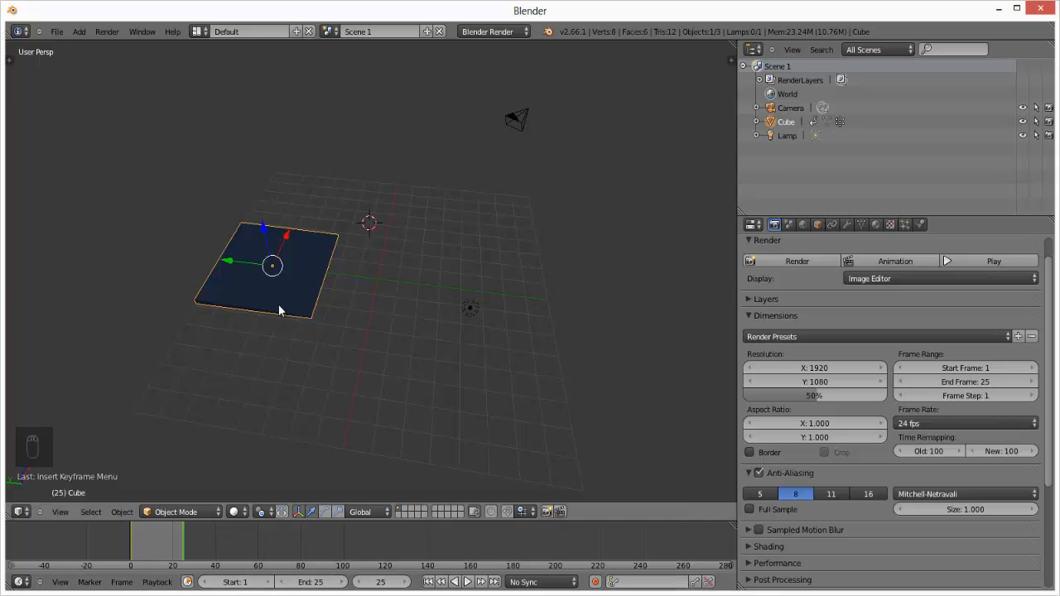
Step: Move the cube along the Y axis to the negative-Y side of the grid and insert a Location keyframe at frame 25
{"action": "left_click", "coordinate": [229, 261]}
{"action": "left_click_drag", "start_coordinate": [227, 262], "coordinate": [428, 347]}
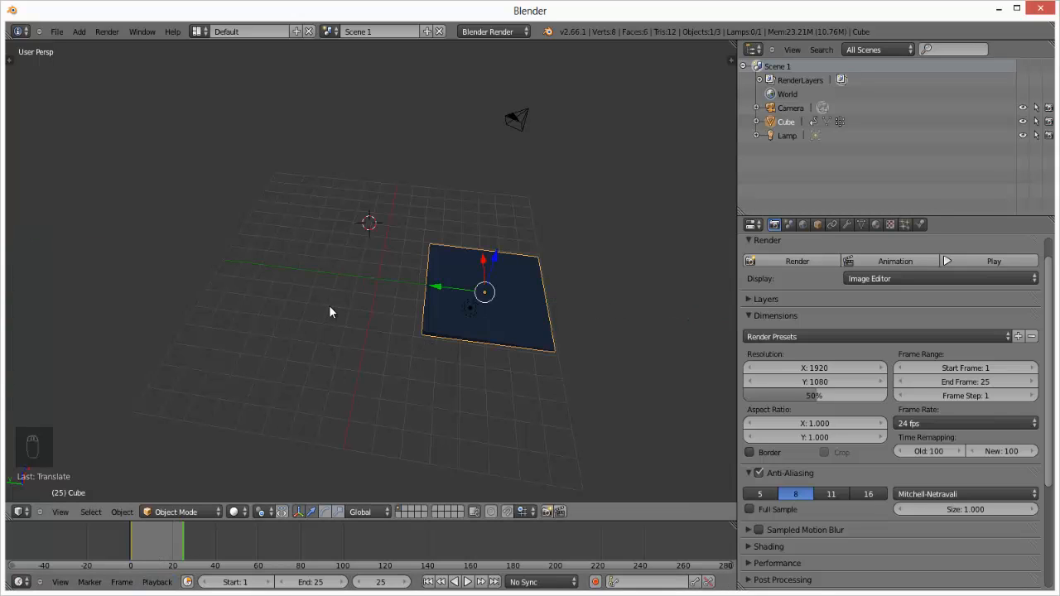
{"action": "key", "text": "i"}
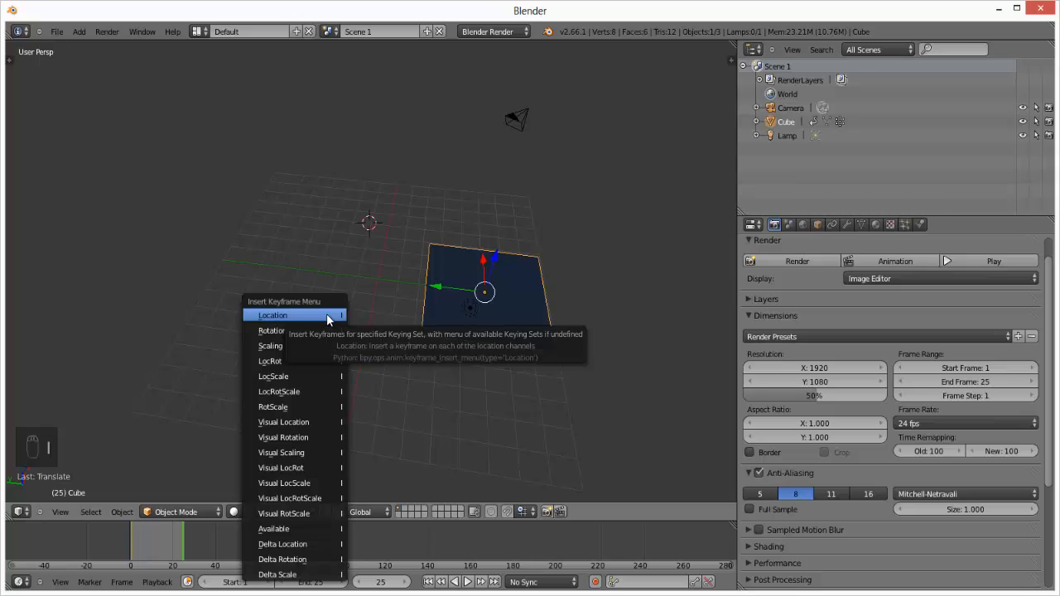
{"action": "left_click", "coordinate": [326, 315]}
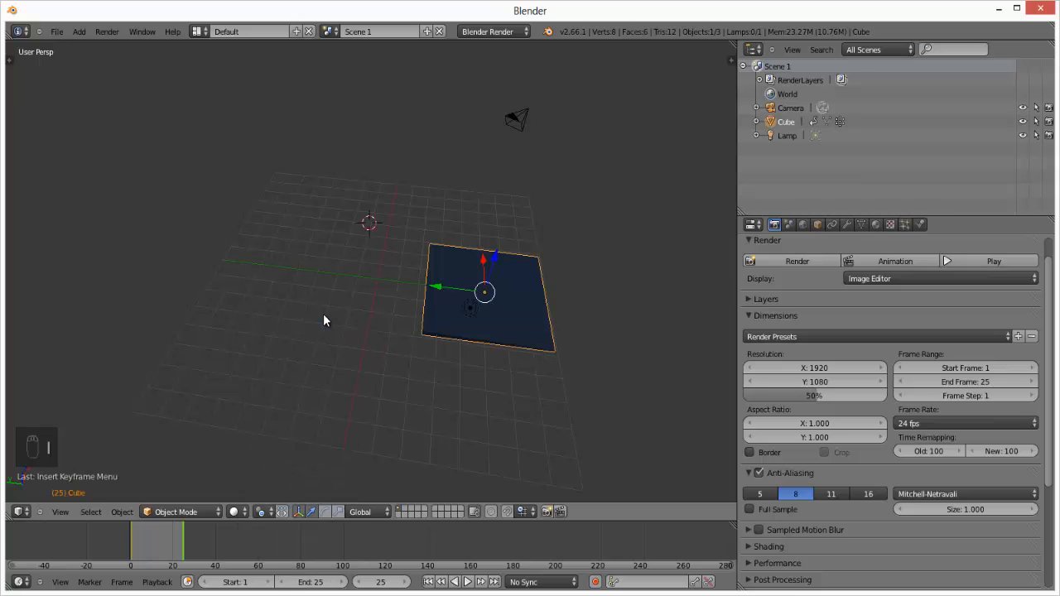
Step: Return the timeline to frame 1 and set the animation's end frame to 24
{"action": "left_click", "coordinate": [133, 545]}
{"action": "left_click_drag", "start_coordinate": [135, 549], "coordinate": [132, 549]}
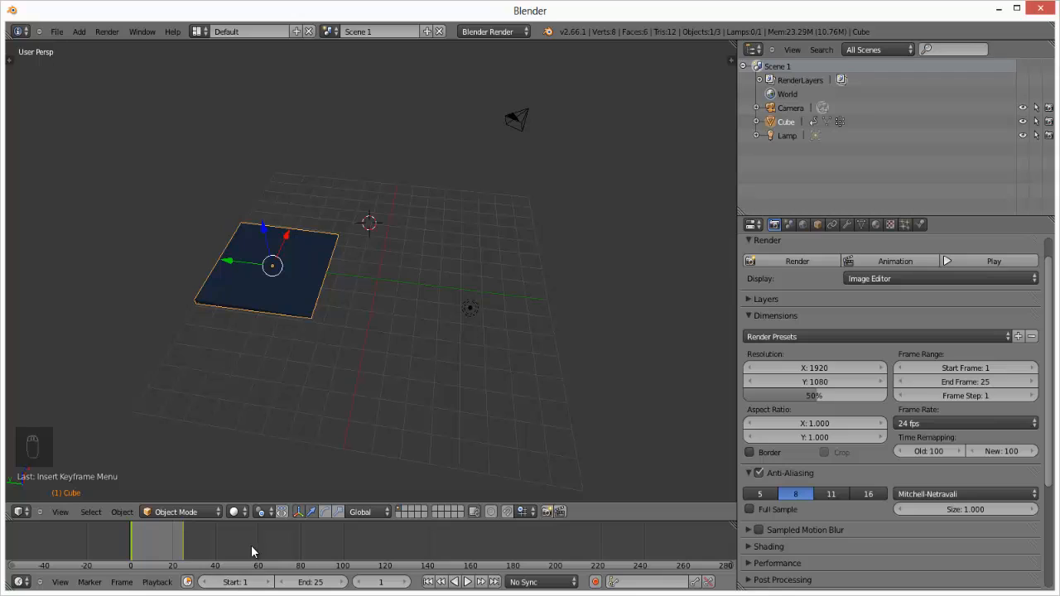
{"action": "left_click", "coordinate": [308, 583]}
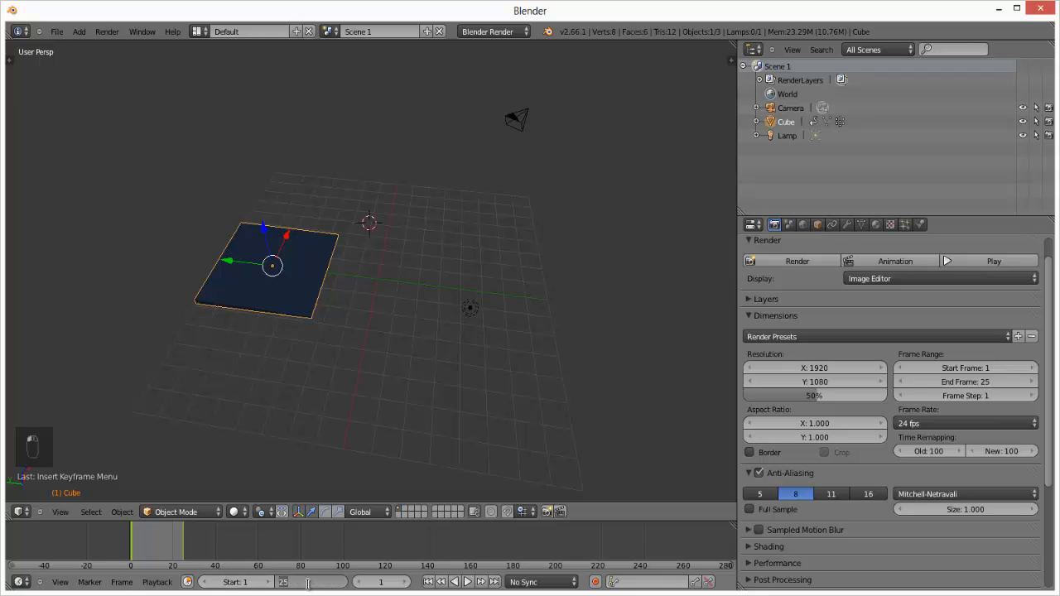
{"action": "type", "text": "24"}
{"action": "key", "text": "Return"}
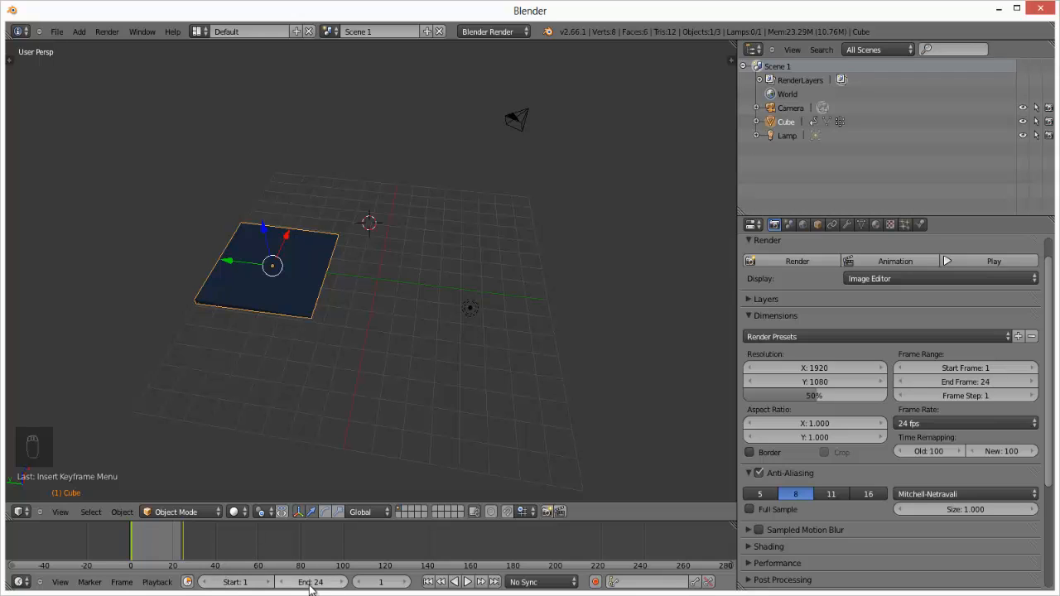
Step: Go to frame 24 on the timeline to view the cube's end position
{"action": "left_click", "coordinate": [377, 582]}
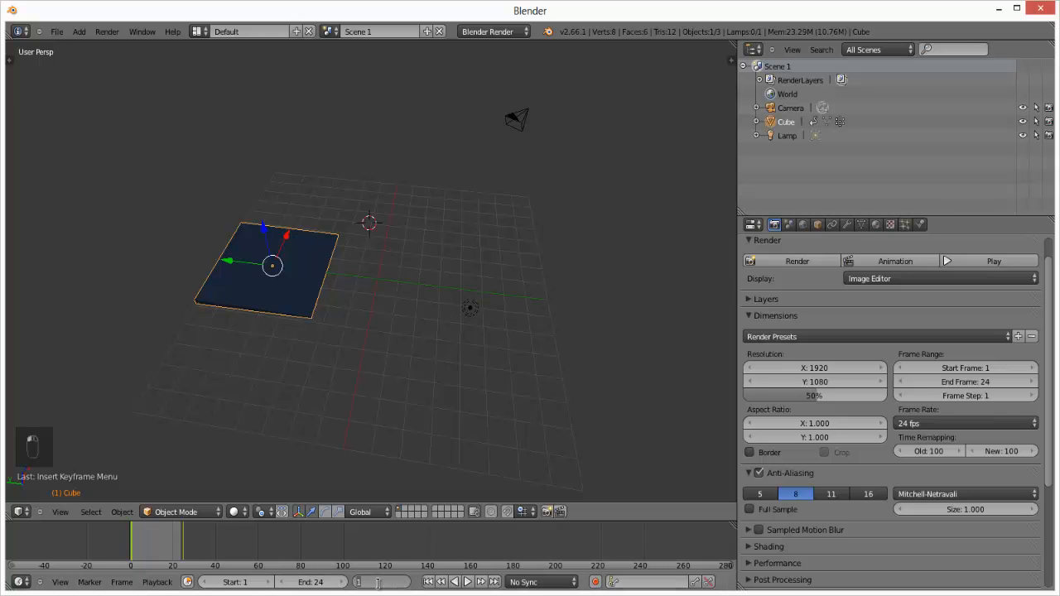
{"action": "type", "text": "24"}
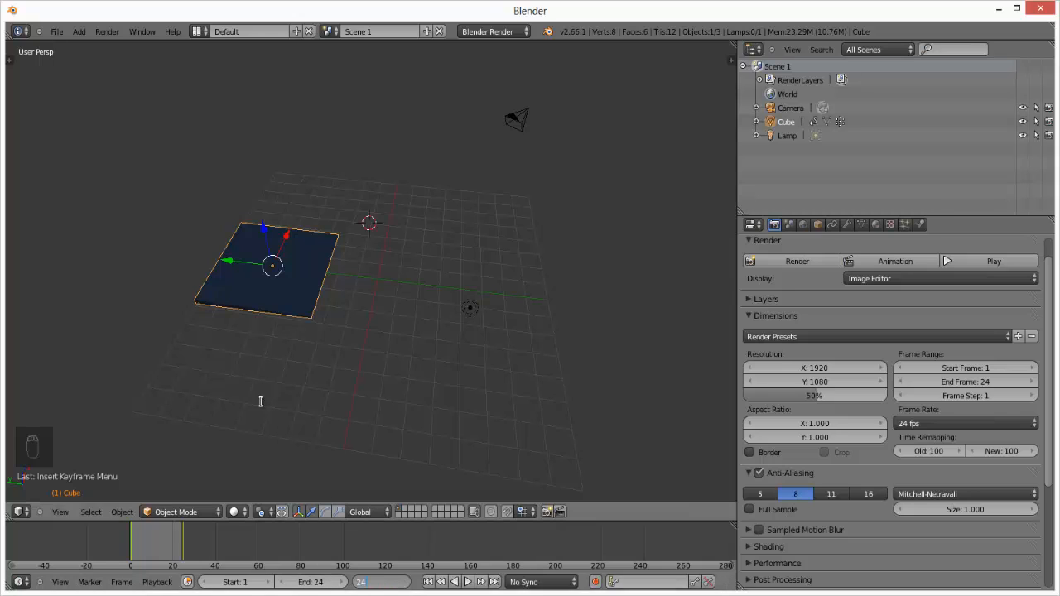
{"action": "key", "text": "Return"}
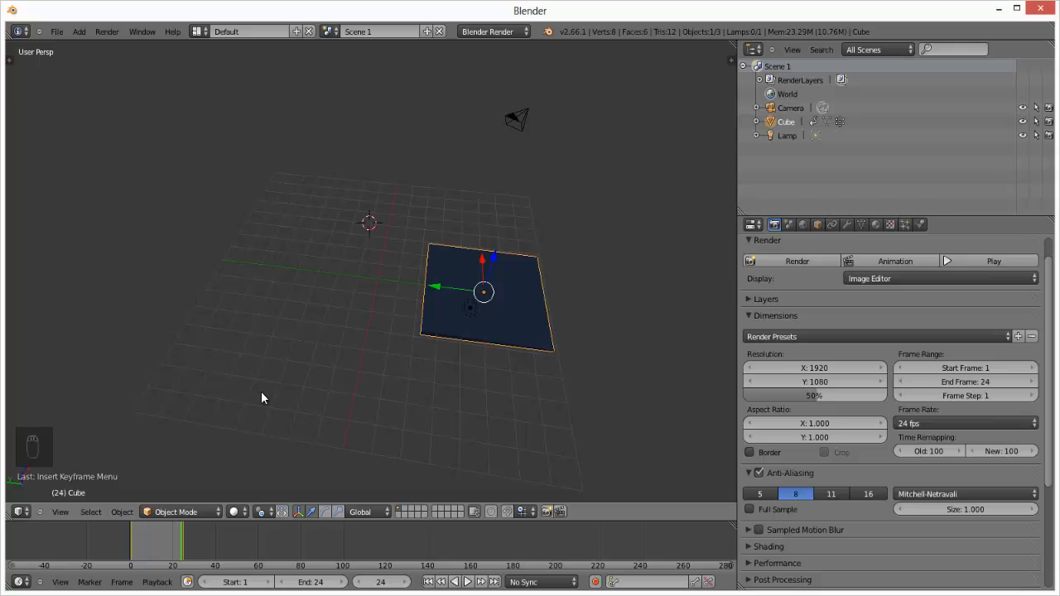
Step: At frame 1, move the cube along the Y axis to near the grid's centre without keying it, and scrub to frame 24
{"action": "left_click_drag", "start_coordinate": [130, 535], "coordinate": [153, 552]}
{"action": "left_click", "coordinate": [133, 554]}
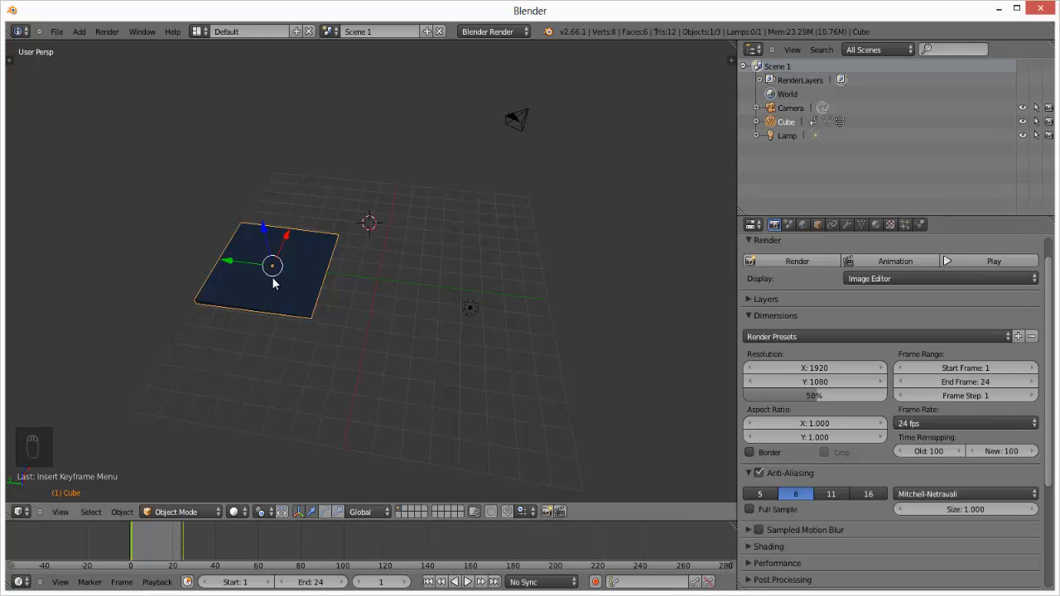
{"action": "left_click_drag", "start_coordinate": [225, 262], "coordinate": [360, 286]}
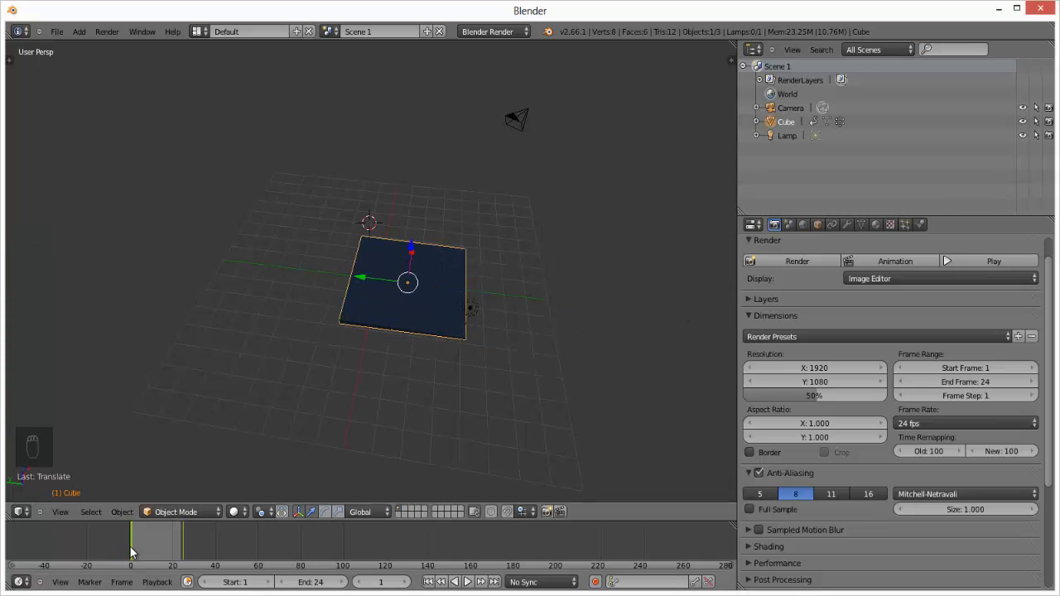
{"action": "left_click_drag", "start_coordinate": [133, 549], "coordinate": [181, 549]}
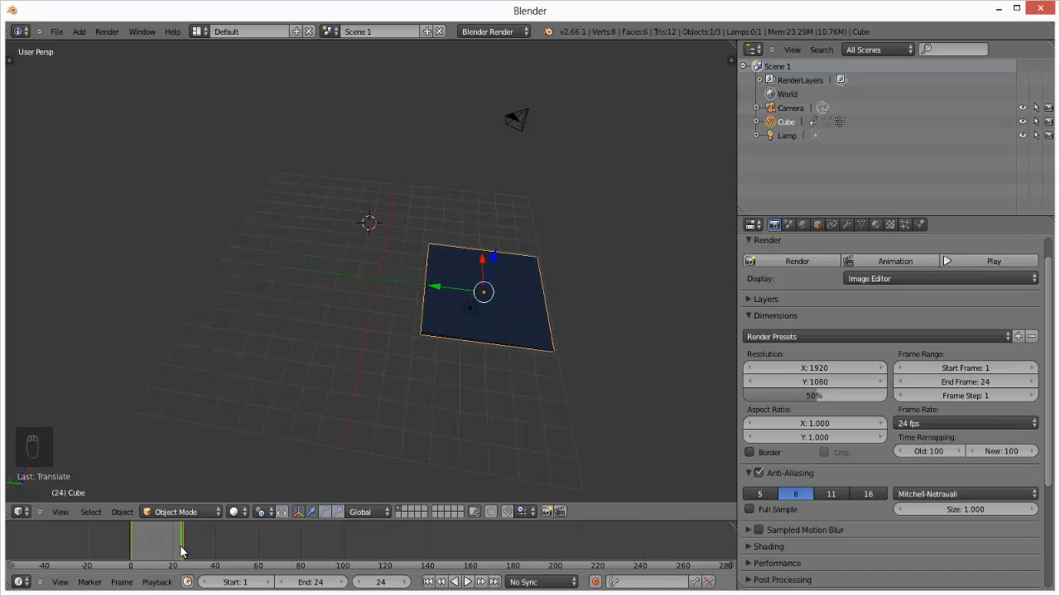
Step: Play the cube's animation forward and in reverse, pausing after each playback
{"action": "left_click", "coordinate": [468, 583]}
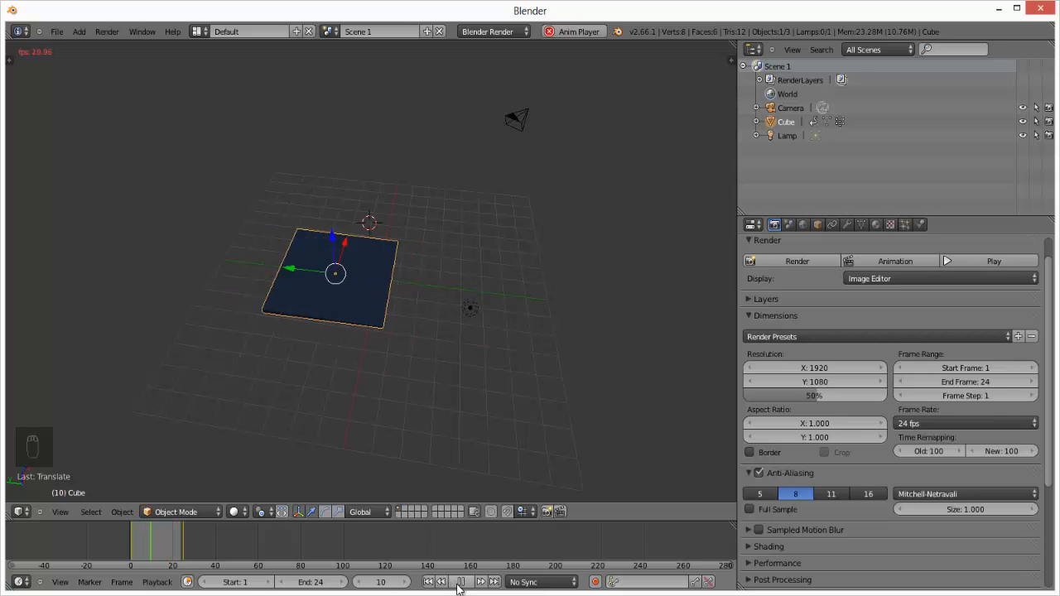
{"action": "left_click", "coordinate": [458, 584]}
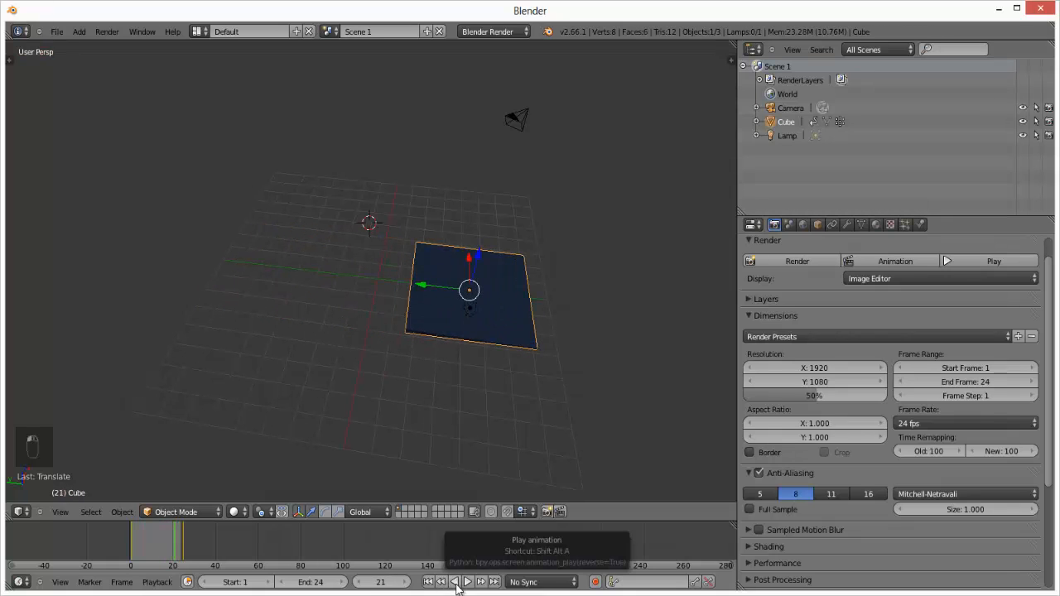
{"action": "left_click", "coordinate": [458, 584]}
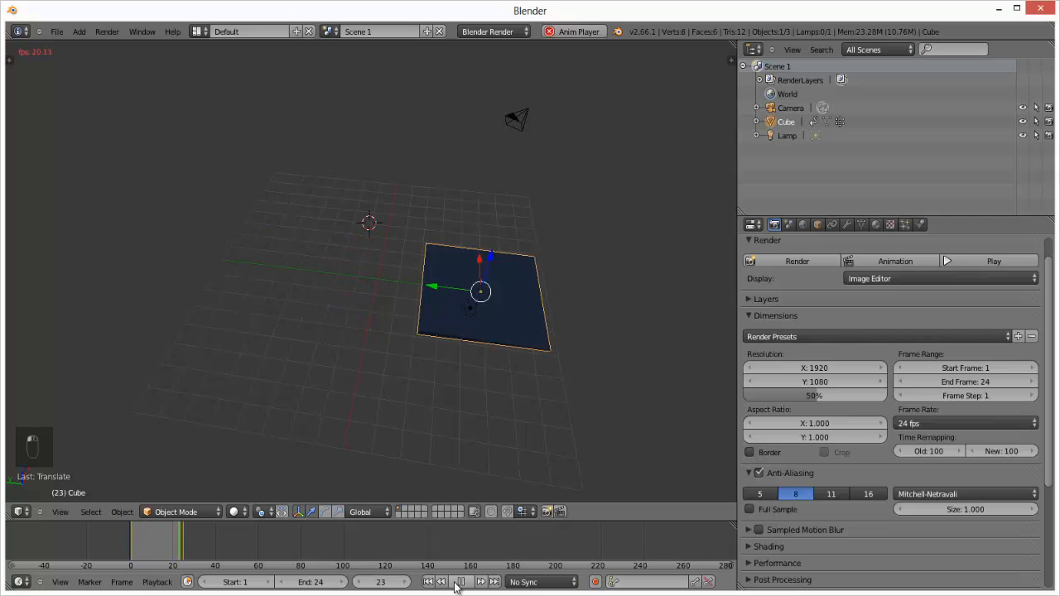
{"action": "left_click", "coordinate": [456, 583]}
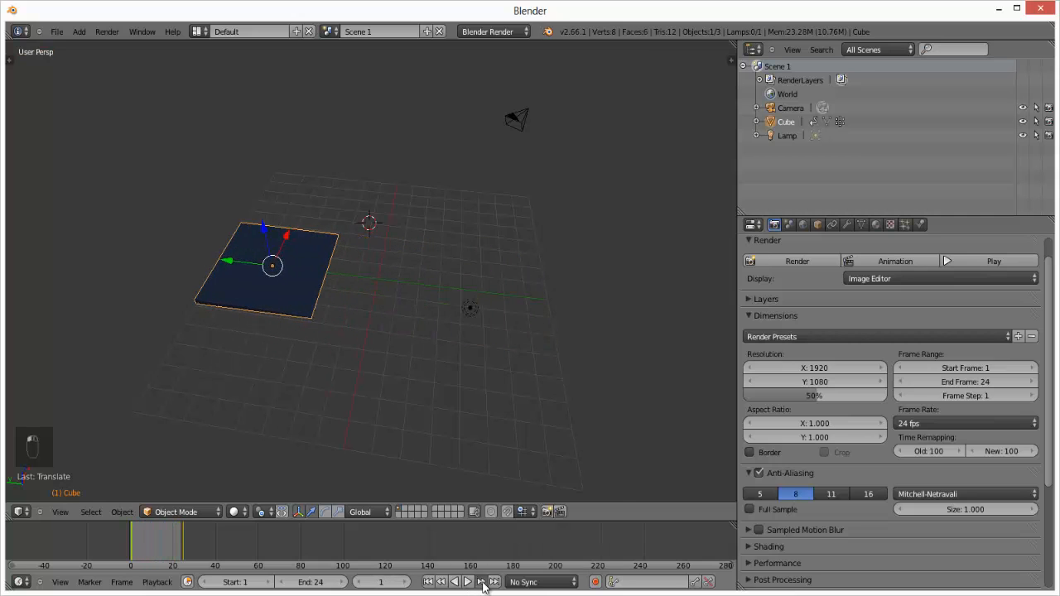
Step: Jump to the next keyframe and the last frame of the range, and scrub beyond the range to frame 39
{"action": "left_click", "coordinate": [482, 582]}
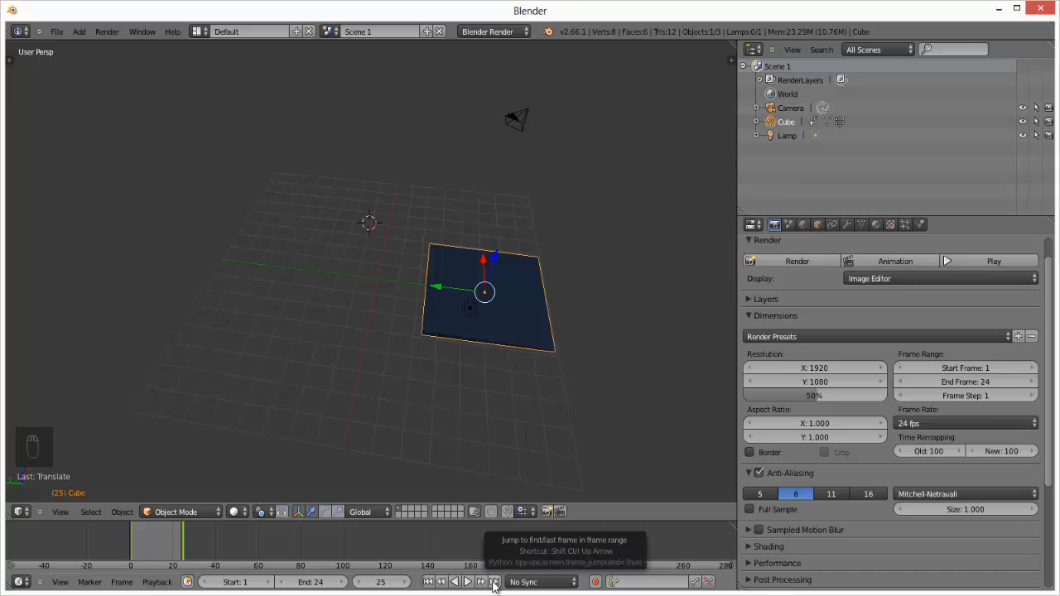
{"action": "left_click", "coordinate": [495, 582]}
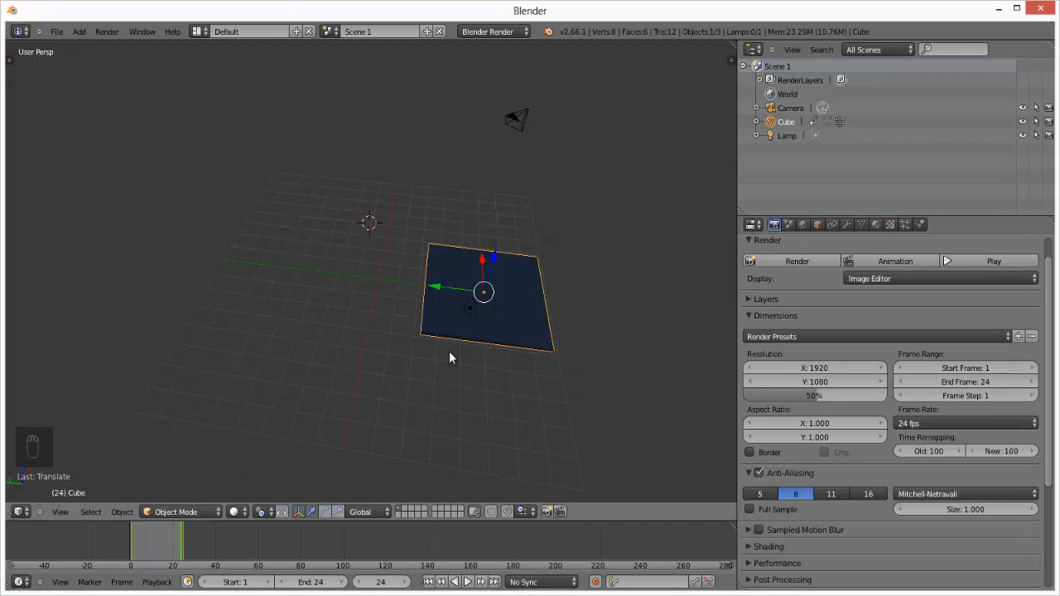
{"action": "left_click_drag", "start_coordinate": [145, 532], "coordinate": [213, 537]}
{"action": "key", "text": "alt+a"}
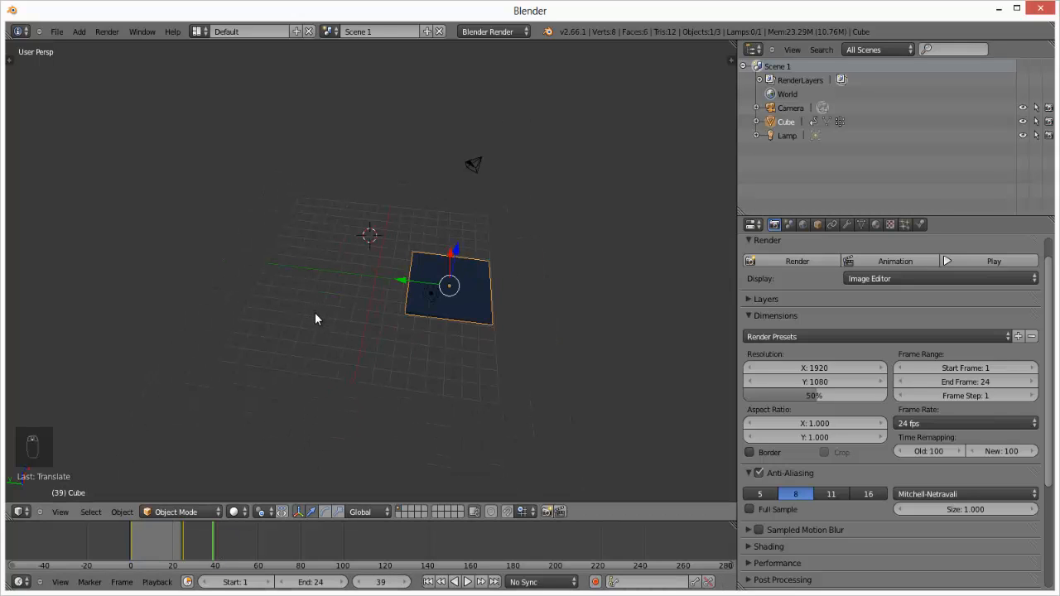
{"action": "key", "text": "Escape"}
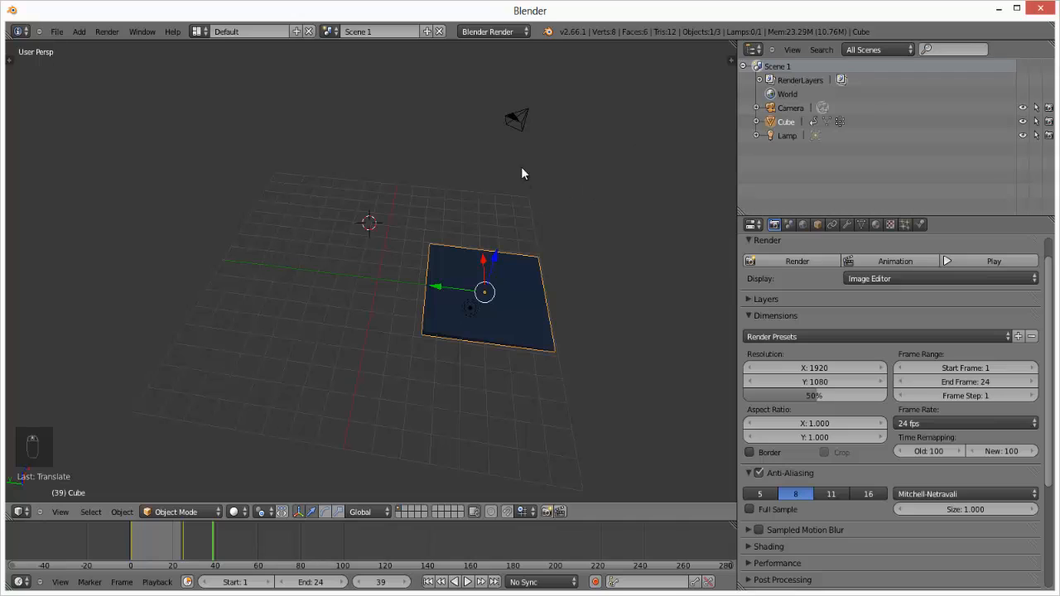
Step: Select the camera and look at the scene through it
{"action": "right_click", "coordinate": [527, 125]}
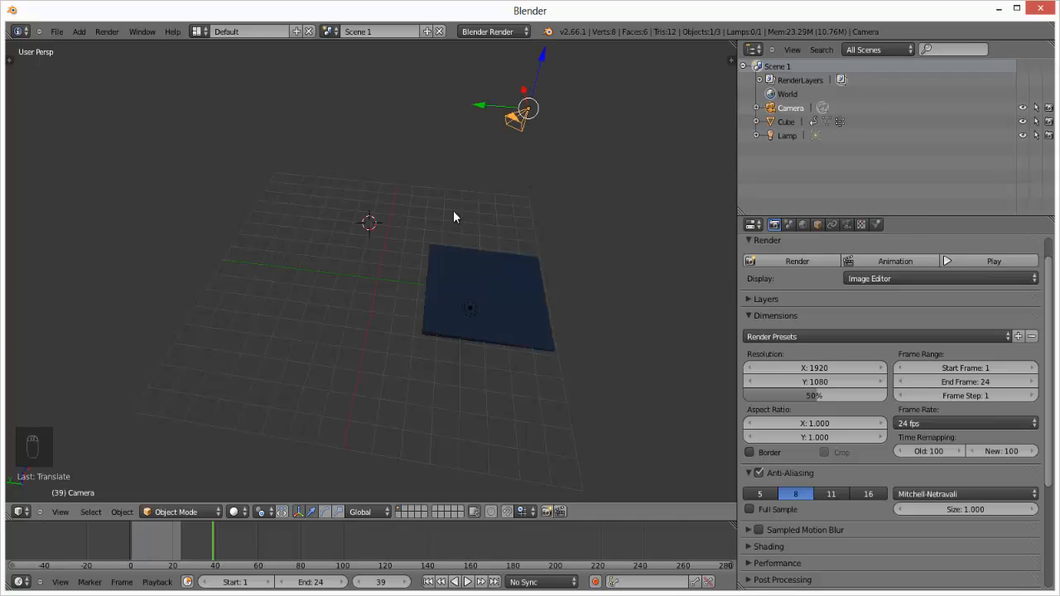
{"action": "key", "text": "KP_0"}
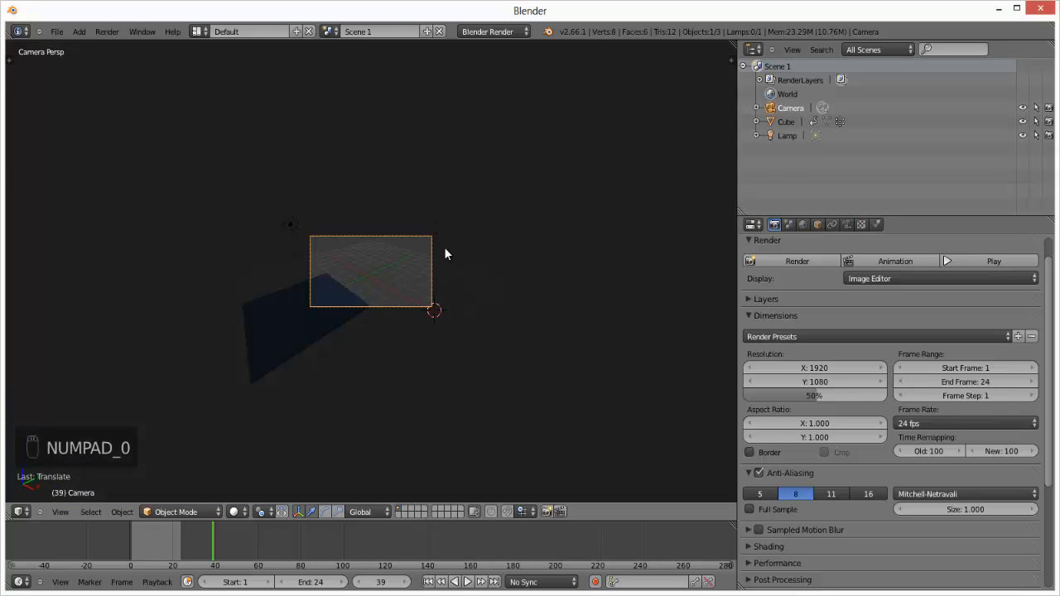
{"action": "middle_click_drag", "start_coordinate": [373, 270], "coordinate": [391, 297]}
Step: In top view, clear the camera's rotation and move it to the centre of the grid
{"action": "key", "text": "KP_7"}
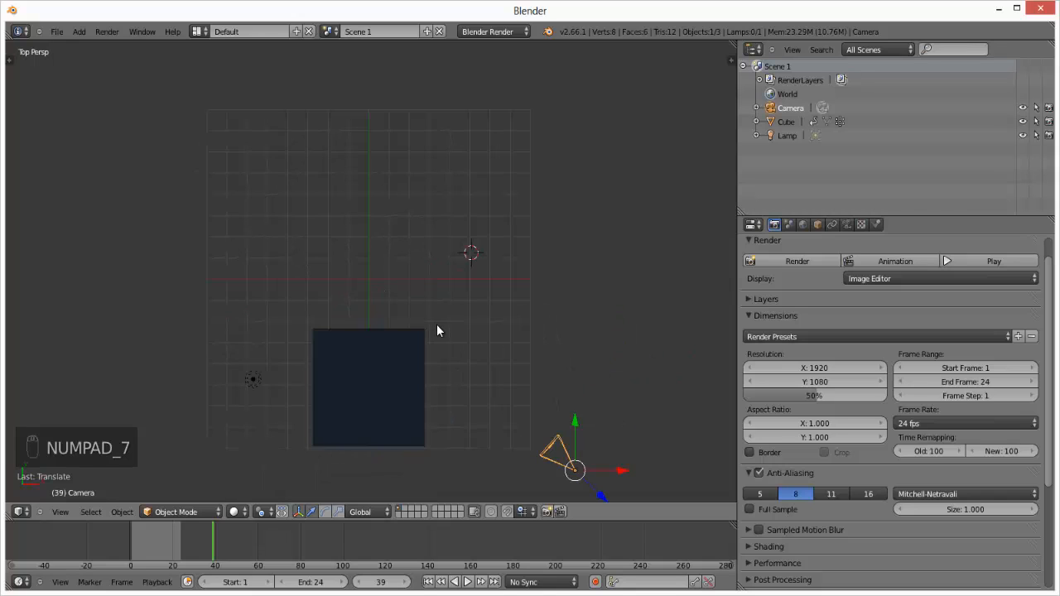
{"action": "key", "text": "alt+r"}
{"action": "key", "text": "g"}
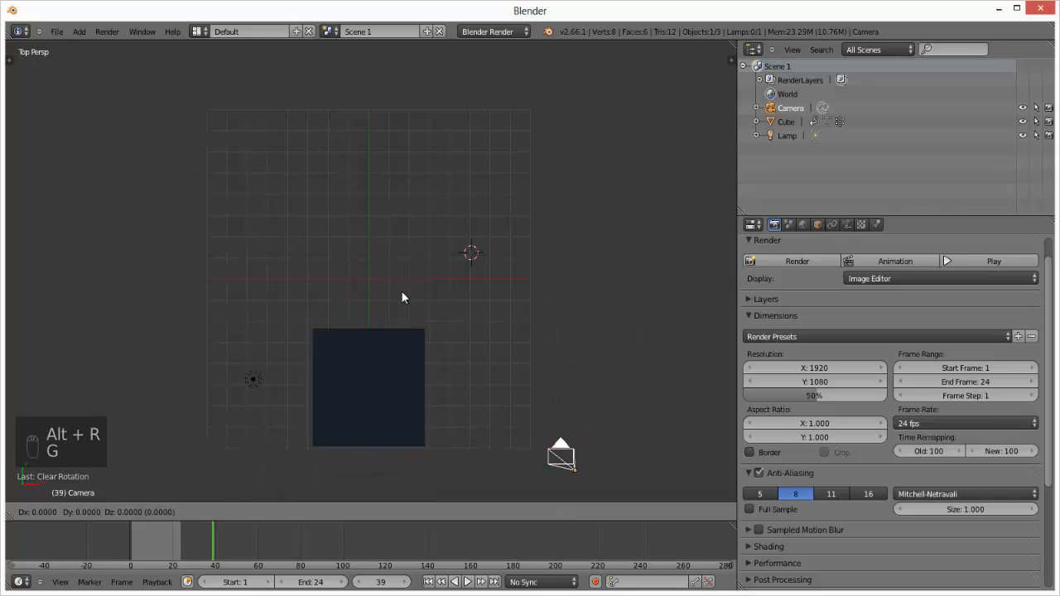
{"action": "left_click", "coordinate": [267, 237]}
{"action": "key", "text": "g"}
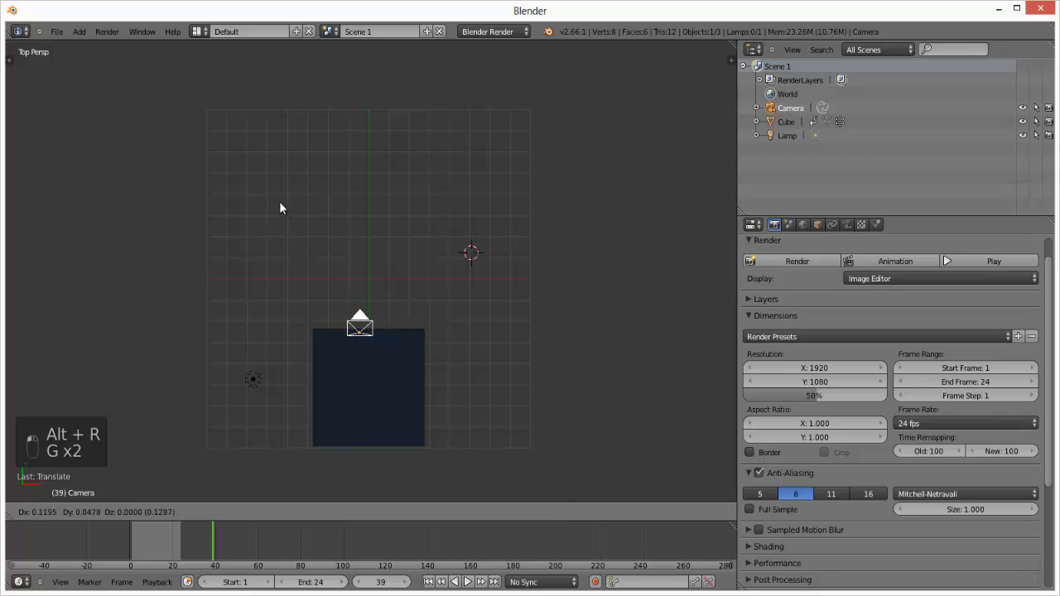
{"action": "left_click", "coordinate": [281, 184]}
Step: In camera view, use fly mode to pull the camera back until the whole grid fits inside the frame
{"action": "key", "text": "KP_0"}
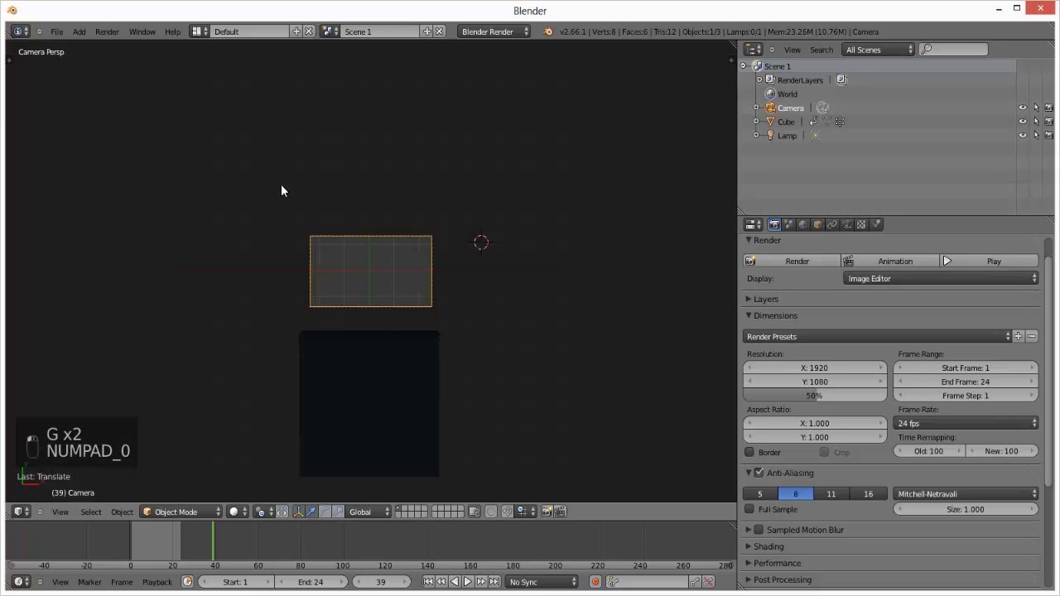
{"action": "key", "text": "shift+f"}
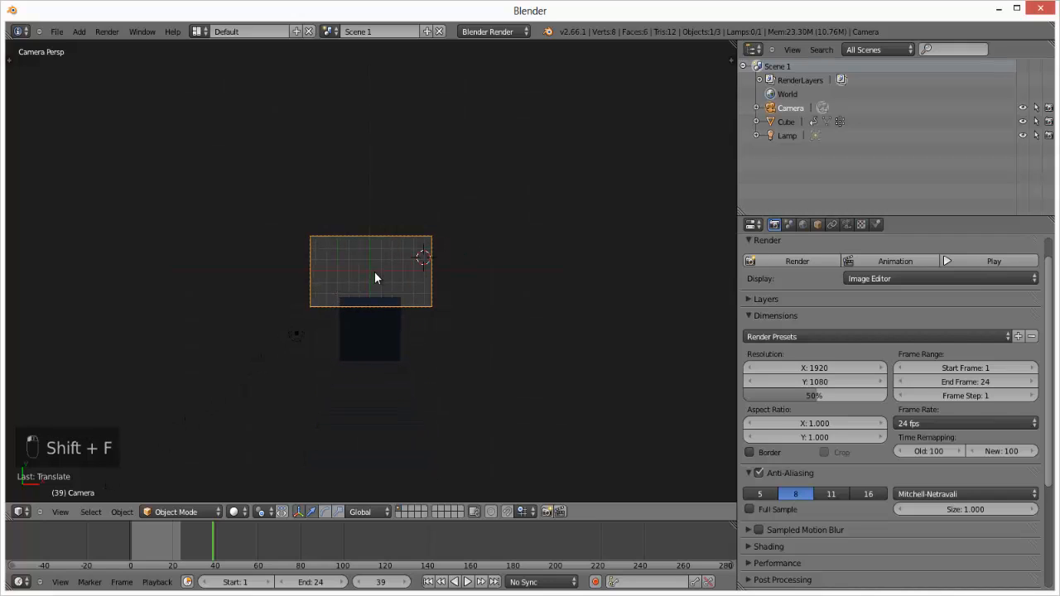
{"action": "key", "text": "shift+f"}
{"action": "left_click", "coordinate": [375, 273]}
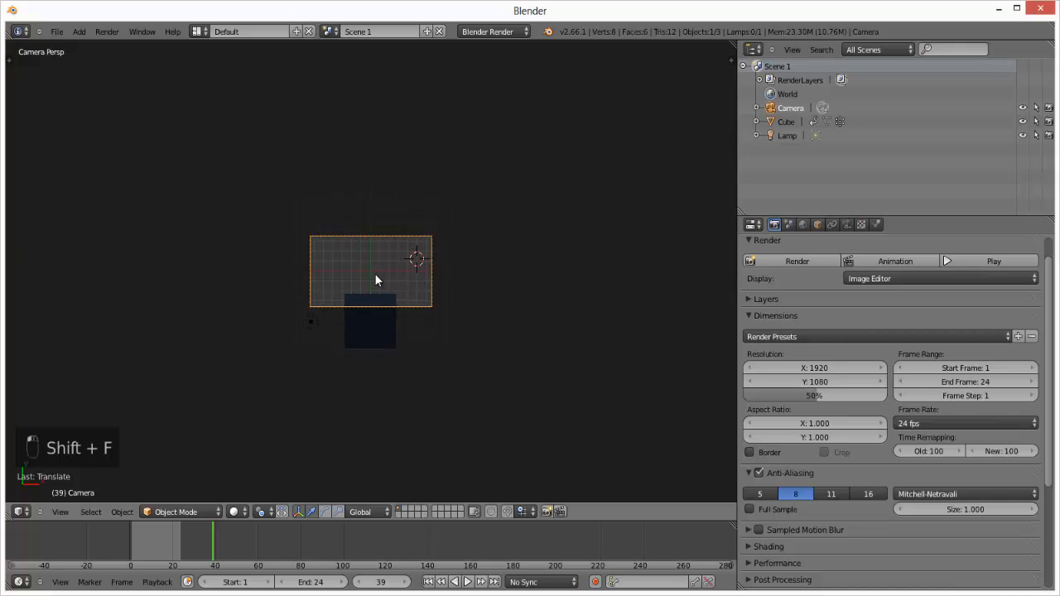
{"action": "key", "text": "shift+f"}
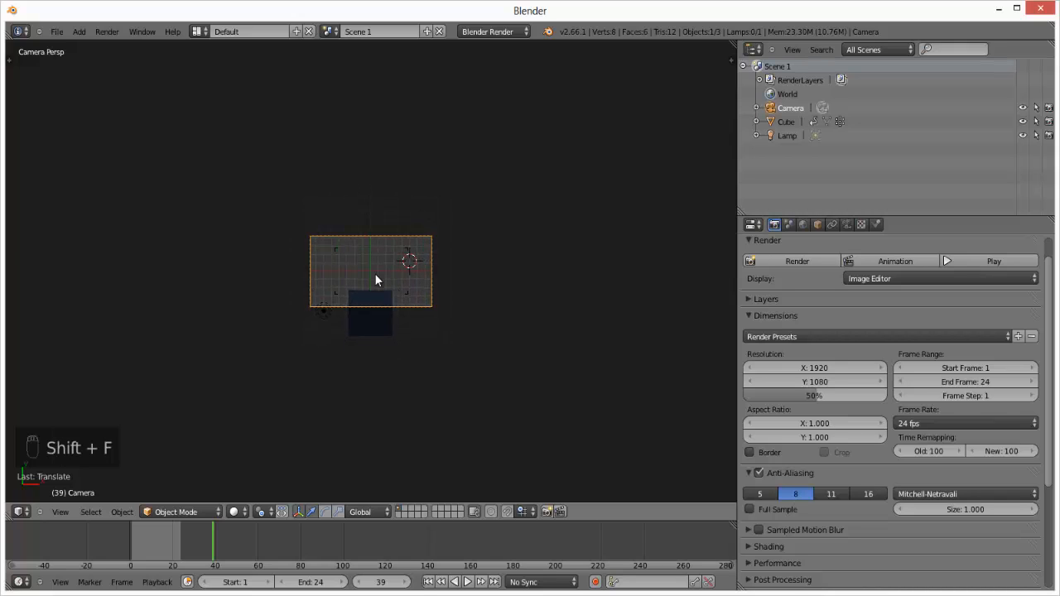
{"action": "left_click", "coordinate": [374, 273]}
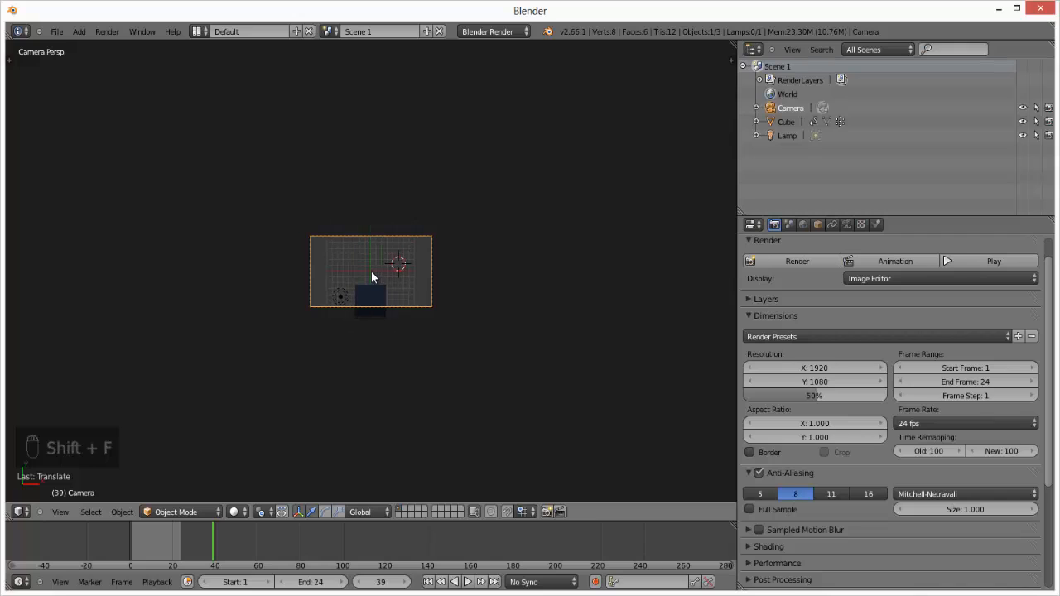
{"action": "scroll", "coordinate": [437, 278], "scroll_direction": "up", "scroll_amount": 5}
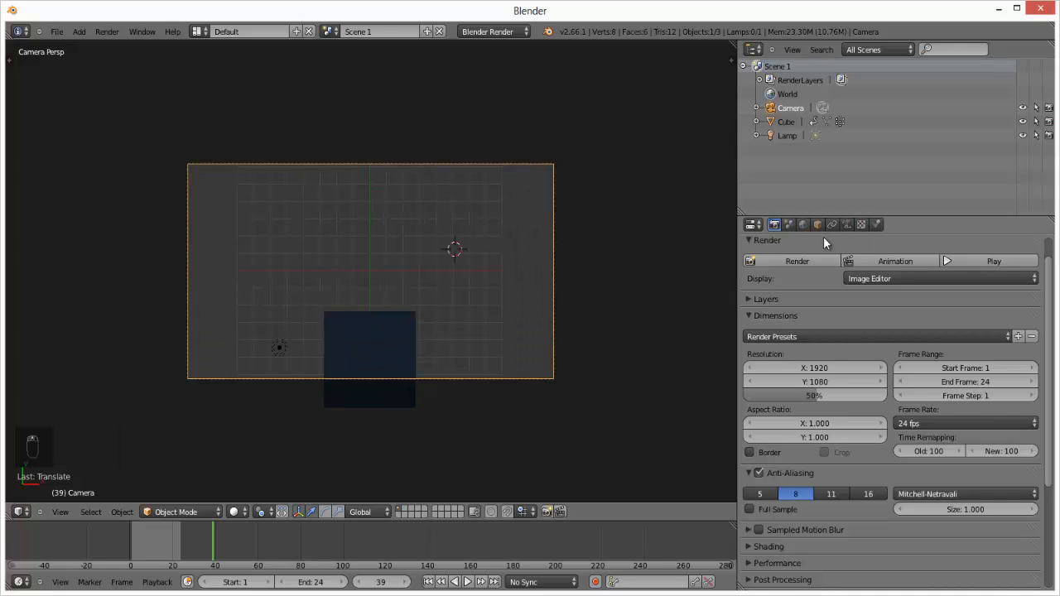
Step: Return the timeline to frame 0 and apply the HDTV 720p render preset
{"action": "scroll", "coordinate": [883, 414], "scroll_direction": "up", "scroll_amount": 1}
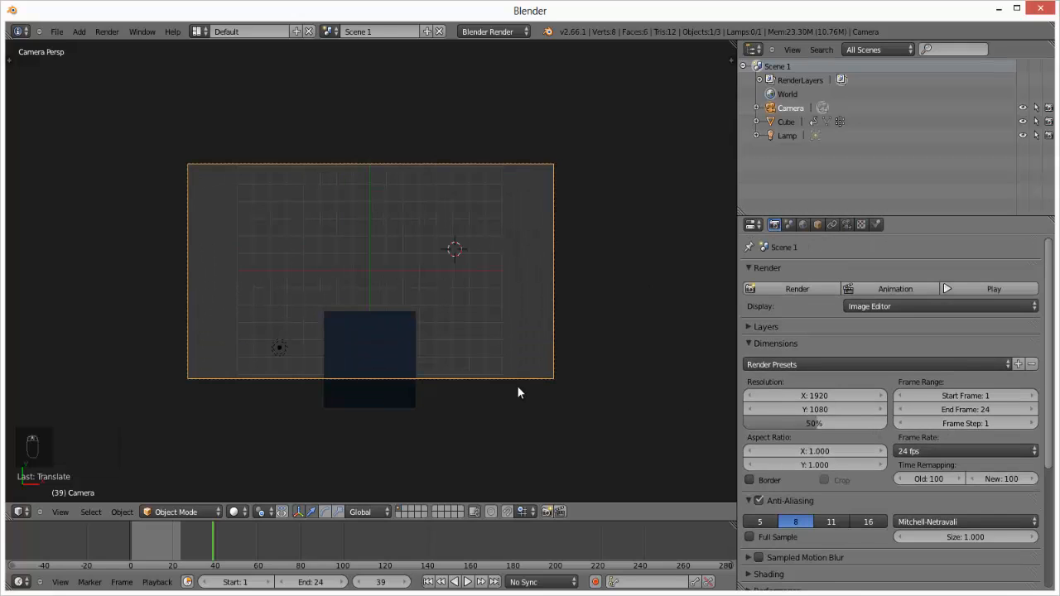
{"action": "left_click", "coordinate": [140, 538]}
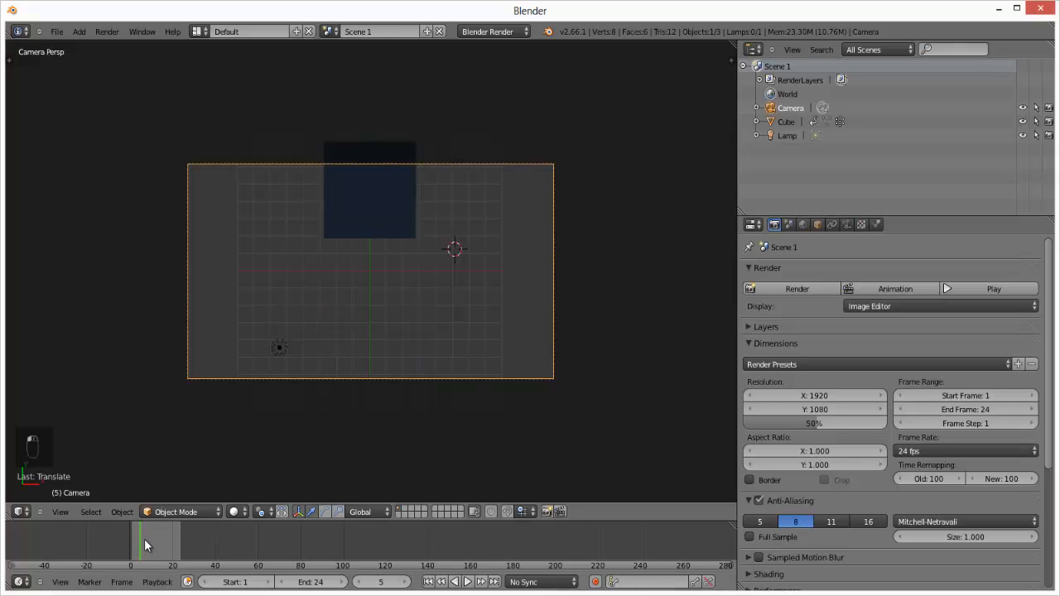
{"action": "mouse_move", "coordinate": [144, 539]}
{"action": "left_mouse_down"}
{"action": "mouse_move", "coordinate": [187, 557]}
{"action": "mouse_move", "coordinate": [125, 540]}
{"action": "left_mouse_up"}
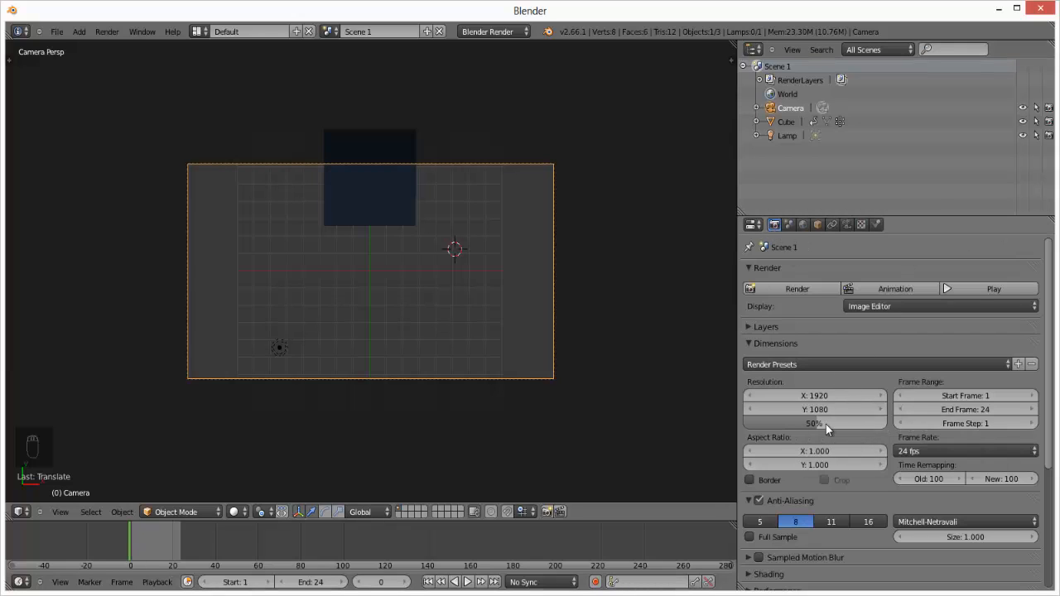
{"action": "left_click", "coordinate": [846, 363]}
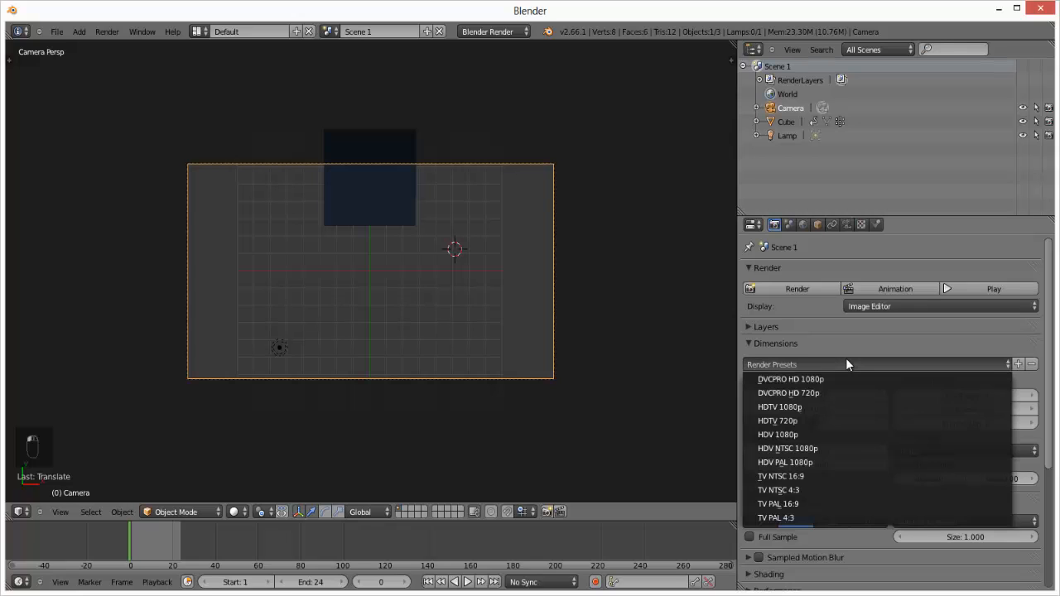
{"action": "left_click", "coordinate": [820, 421]}
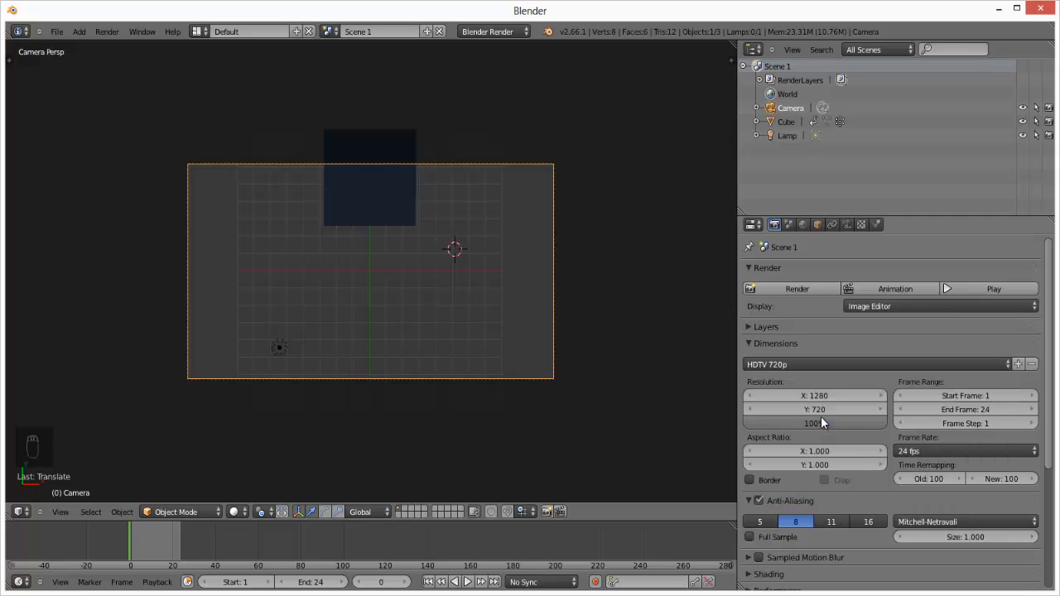
Step: For the render output location, create a new directory named New Folder inside the Blender stuff bookmark and open it
{"action": "scroll", "coordinate": [821, 417], "scroll_direction": "down", "scroll_amount": 6}
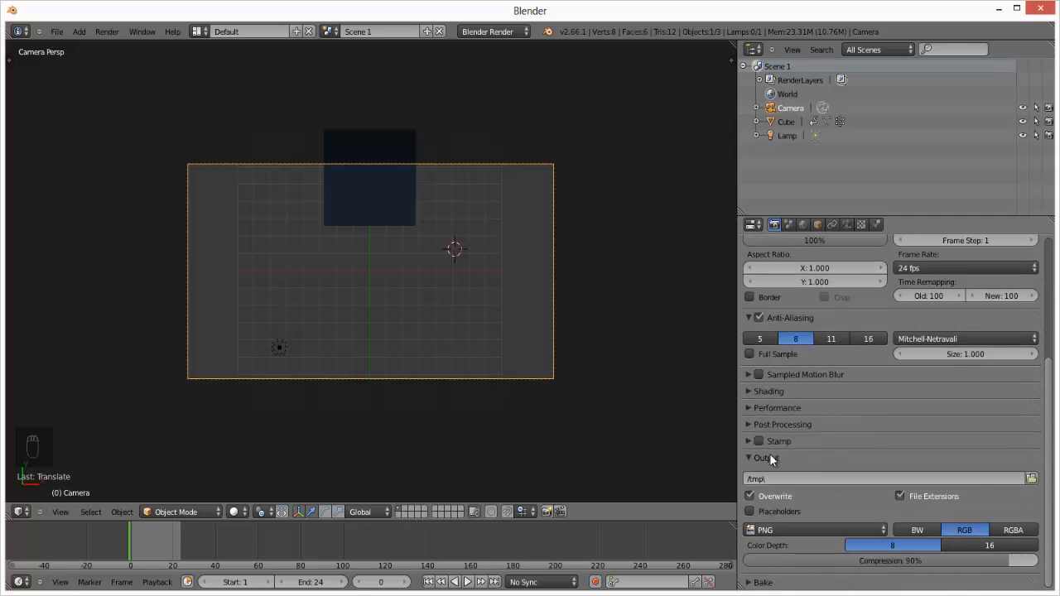
{"action": "left_click", "coordinate": [1032, 478]}
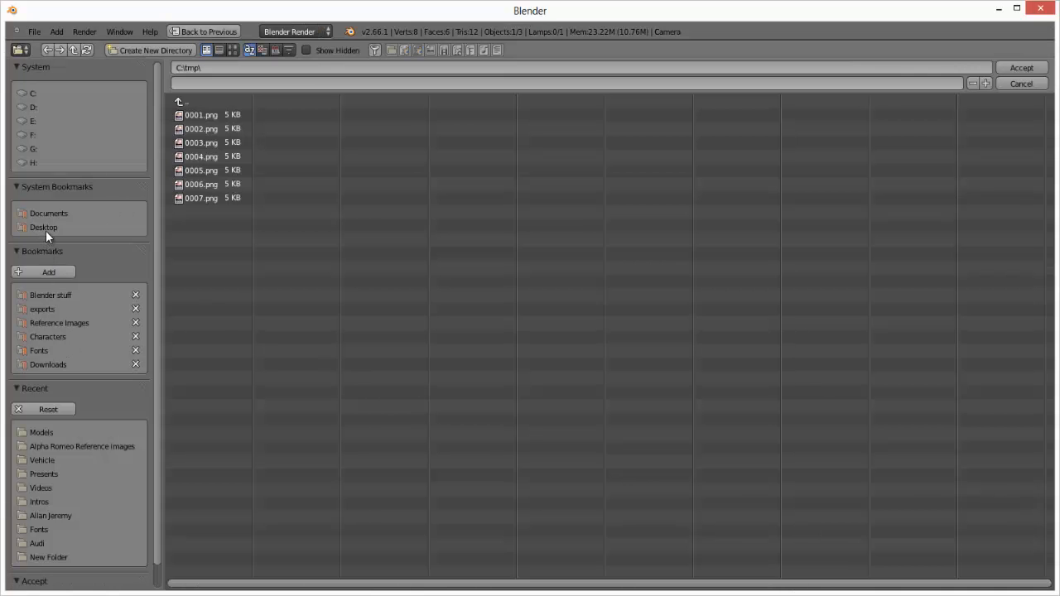
{"action": "left_click", "coordinate": [55, 295]}
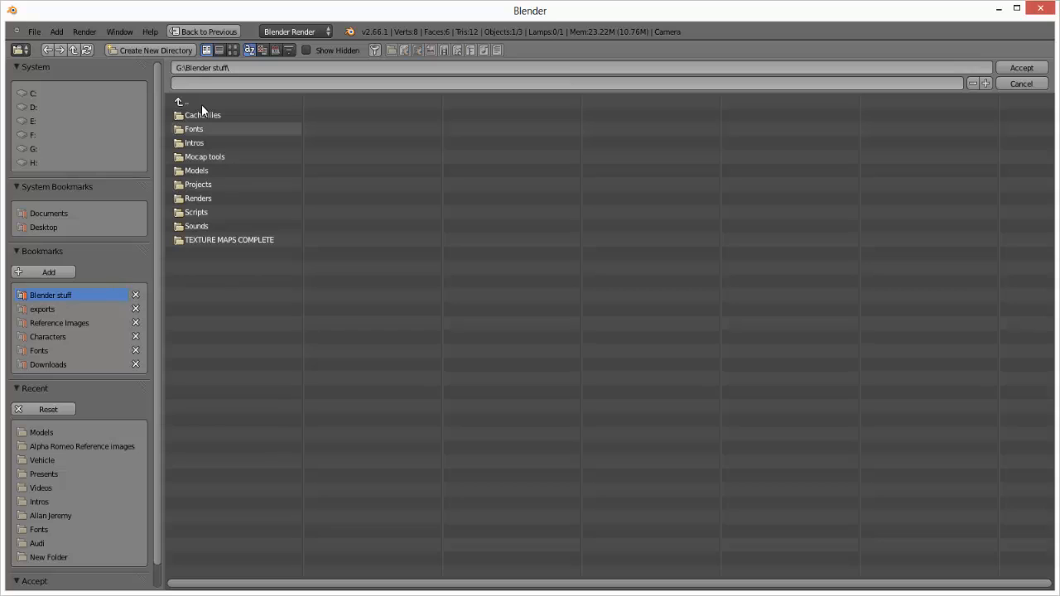
{"action": "left_click", "coordinate": [159, 51]}
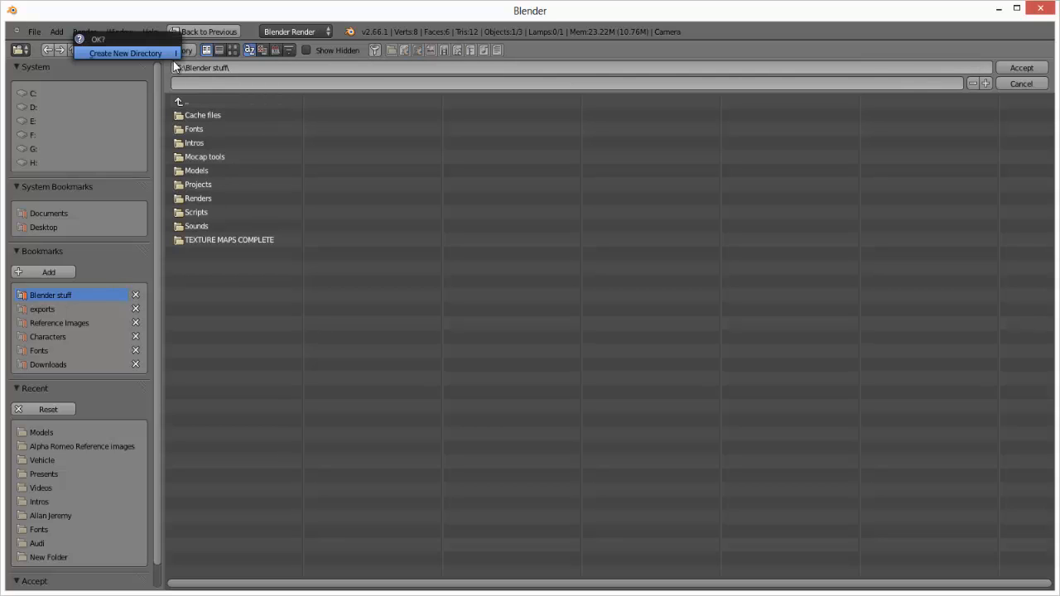
{"action": "left_click", "coordinate": [163, 51]}
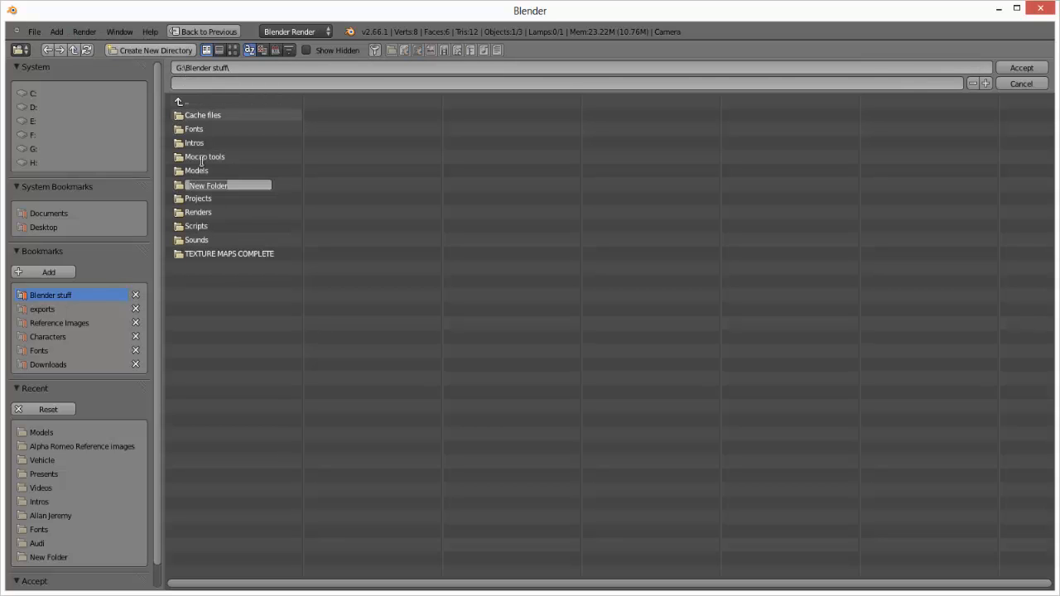
{"action": "key", "text": "Return"}
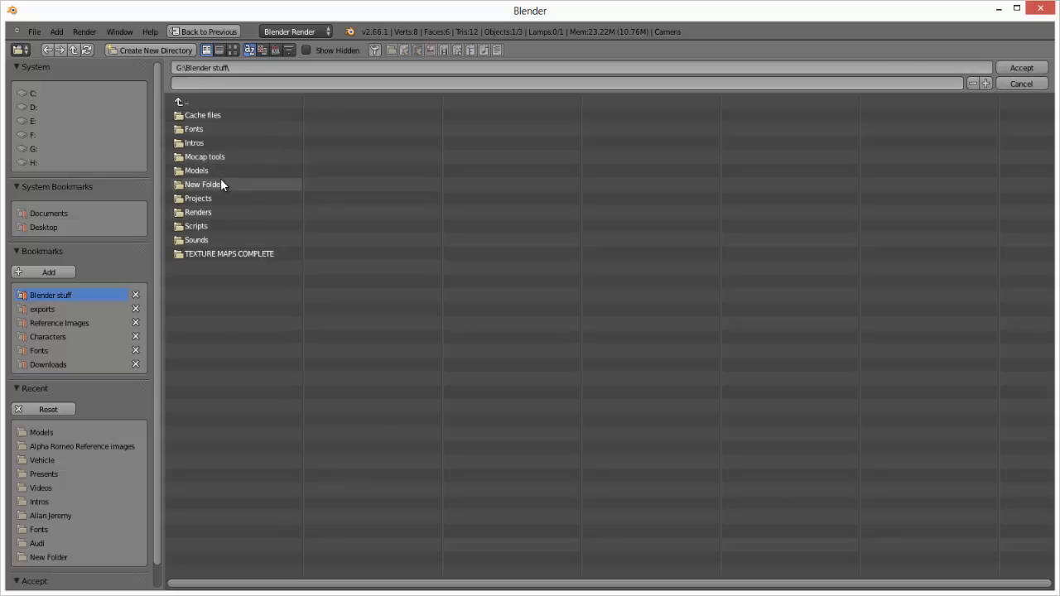
{"action": "left_click", "coordinate": [220, 183]}
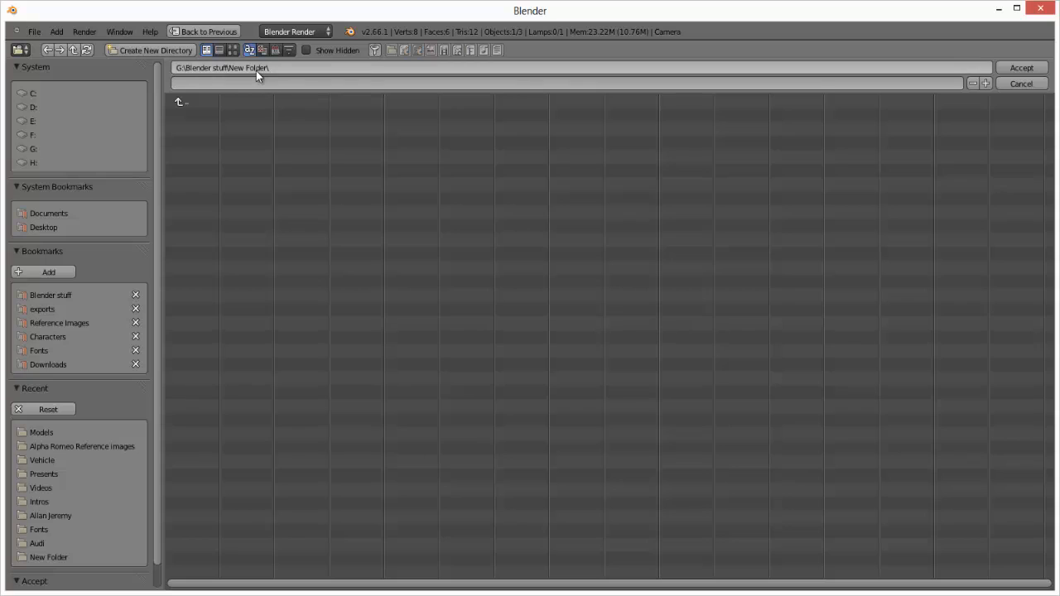
Step: Name the render output file "Introduction to blender animation" and accept the output path
{"action": "left_click", "coordinate": [296, 82]}
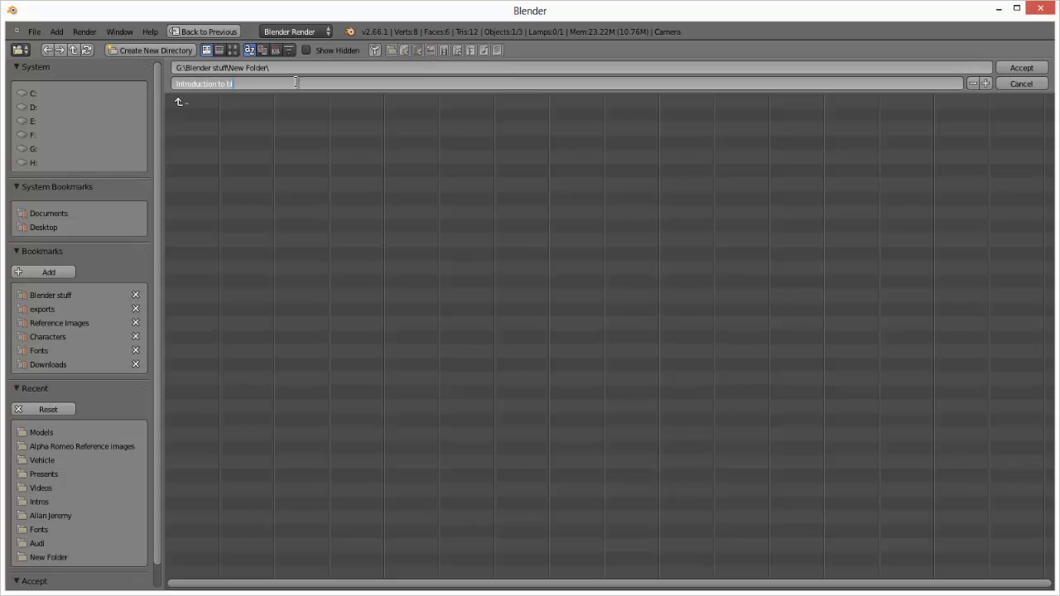
{"action": "type", "text": "der animation"}
{"action": "key", "text": "Return"}
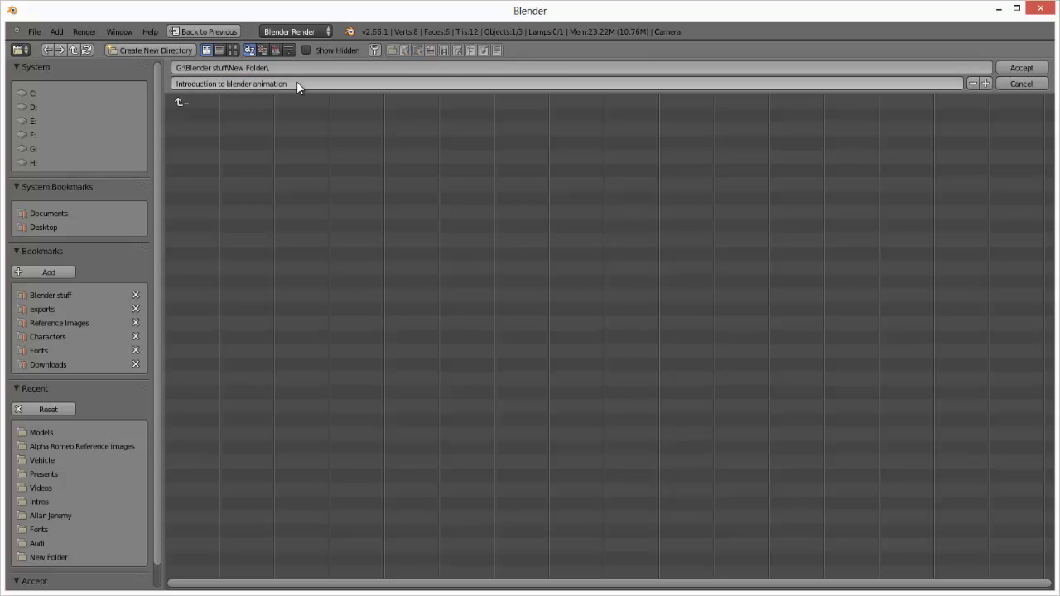
{"action": "left_click", "coordinate": [1032, 70]}
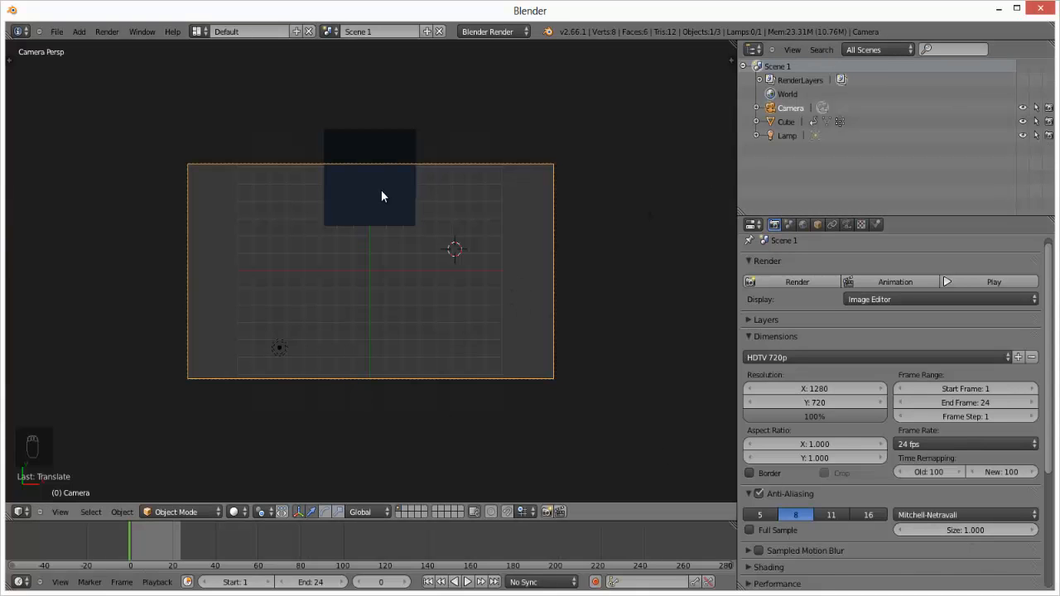
Step: Play the cube's animation through the camera view and stop the playback
{"action": "key", "text": "alt+a"}
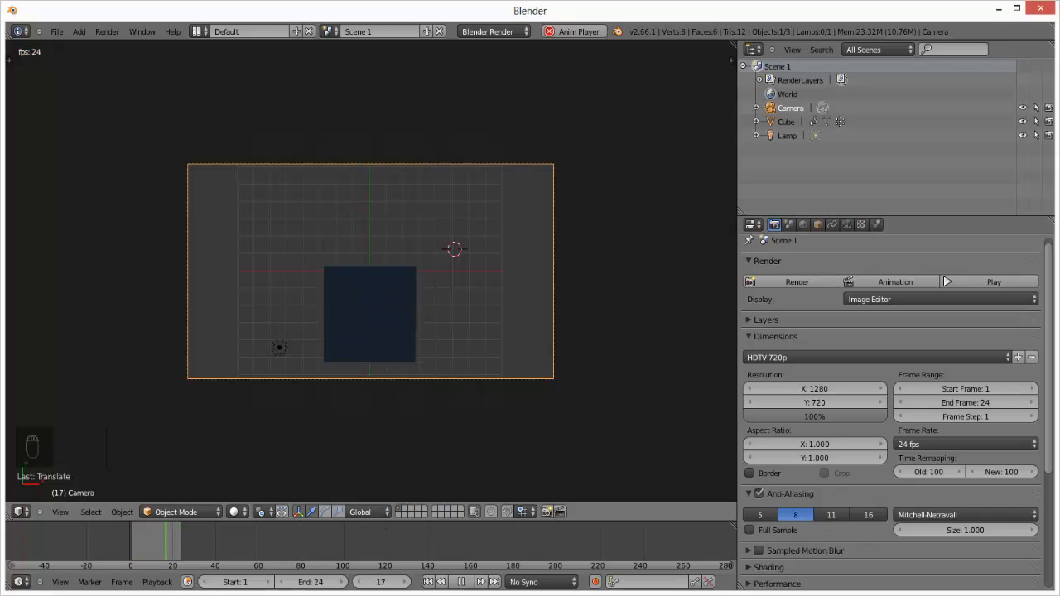
{"action": "left_click", "coordinate": [461, 581]}
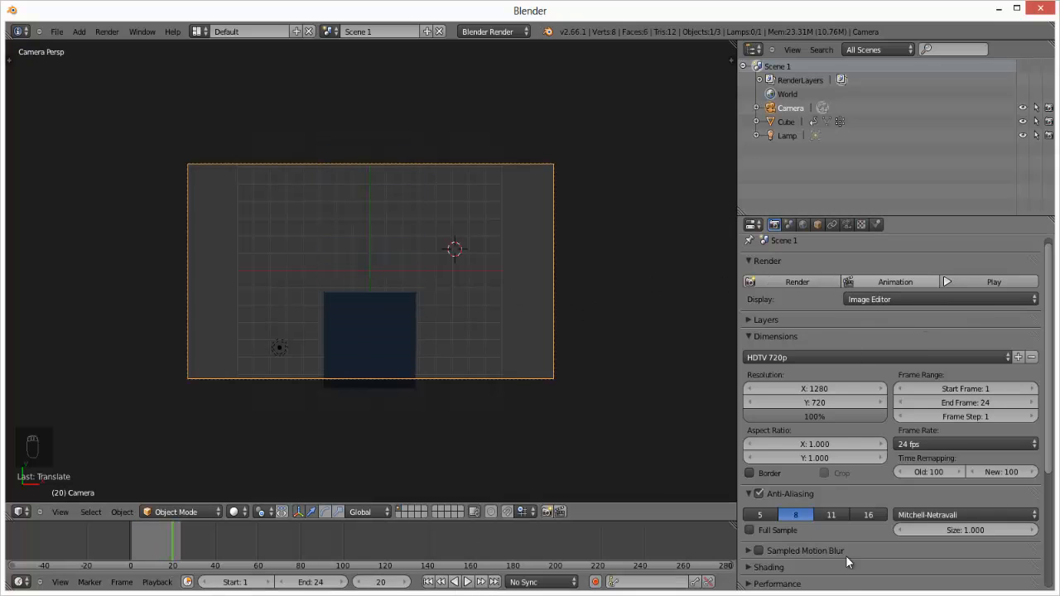
Step: Review the available output file formats and choose PNG for the rendered frames
{"action": "scroll", "coordinate": [868, 371], "scroll_direction": "down", "scroll_amount": 6}
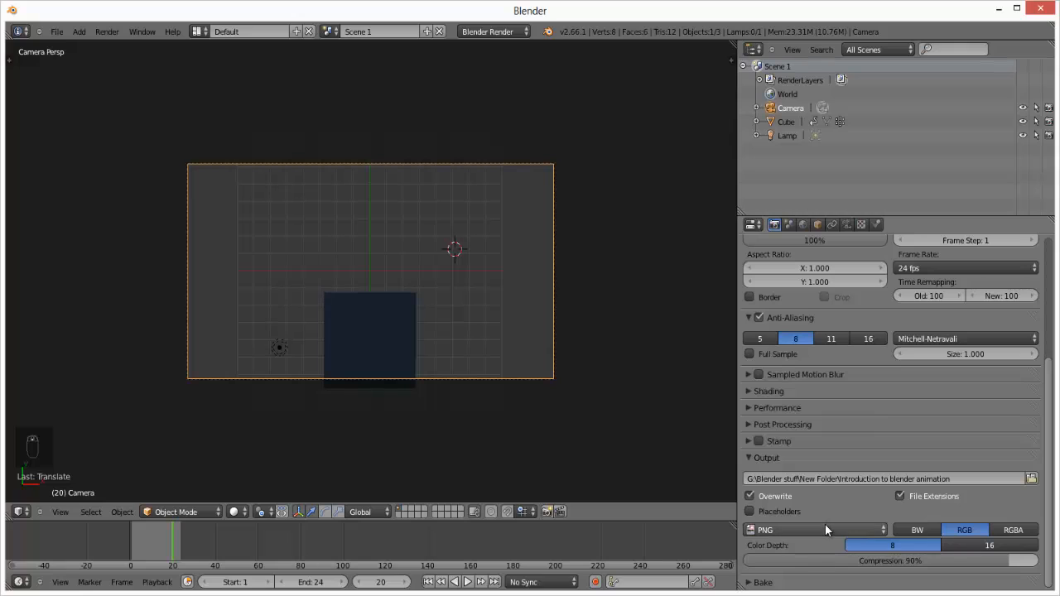
{"action": "left_click", "coordinate": [759, 527]}
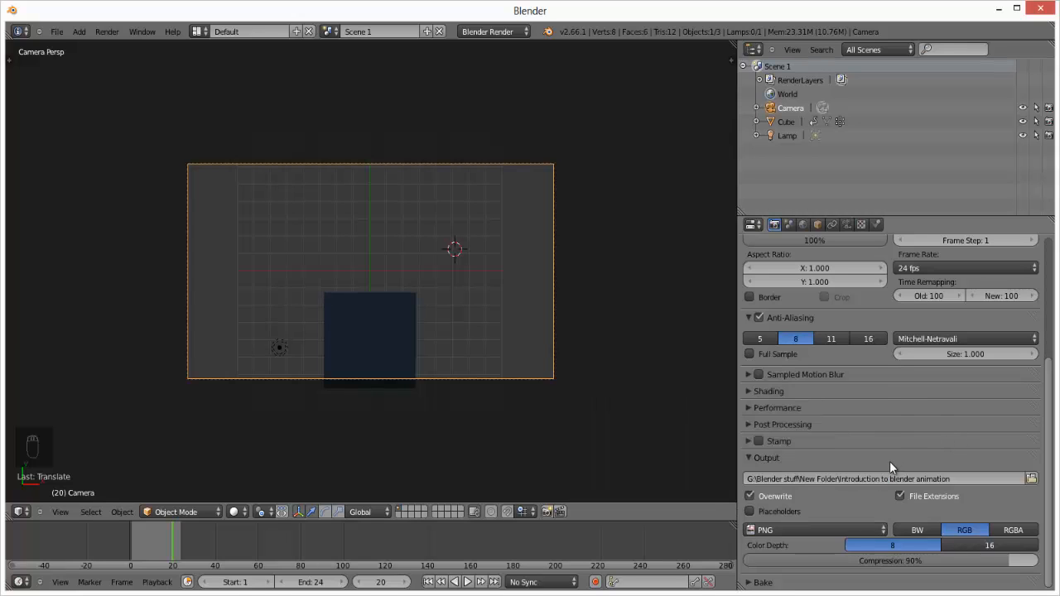
{"action": "left_click", "coordinate": [770, 533]}
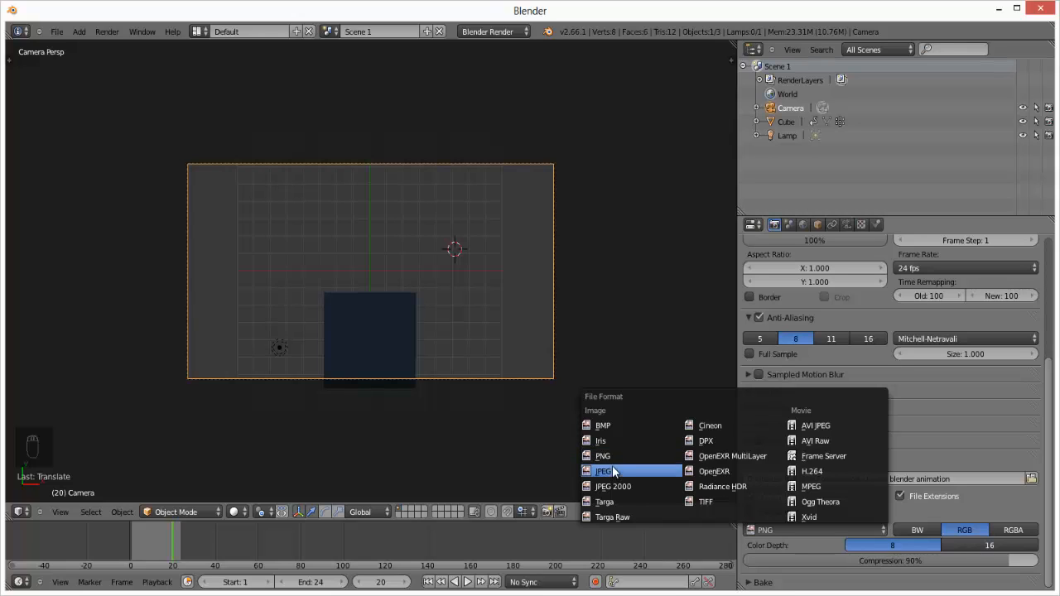
{"action": "left_click", "coordinate": [613, 455]}
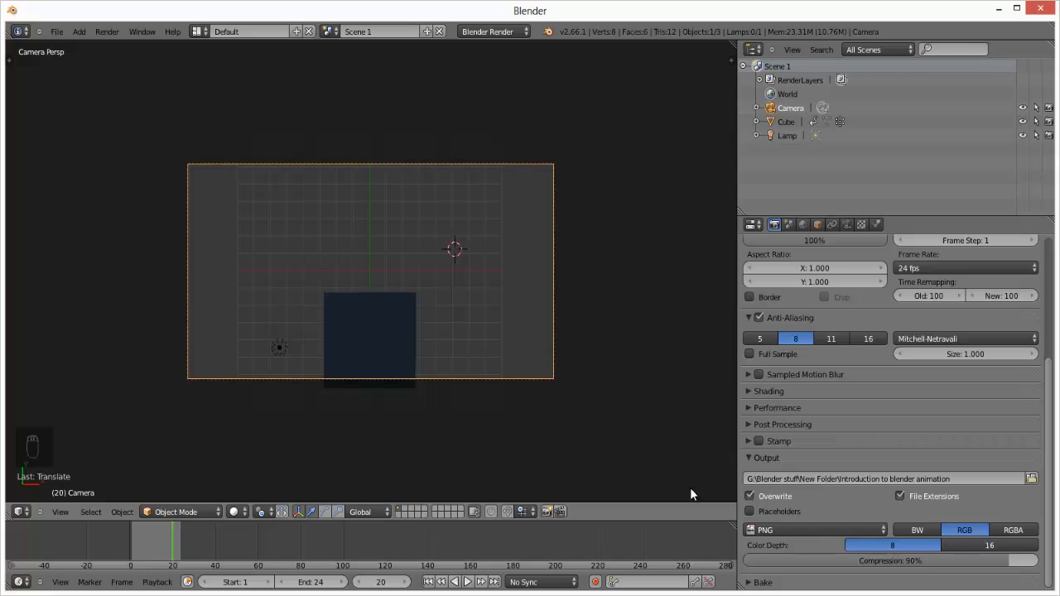
Step: Review the render dimensions and start rendering the full animation
{"action": "scroll", "coordinate": [896, 404], "scroll_direction": "up", "scroll_amount": 3}
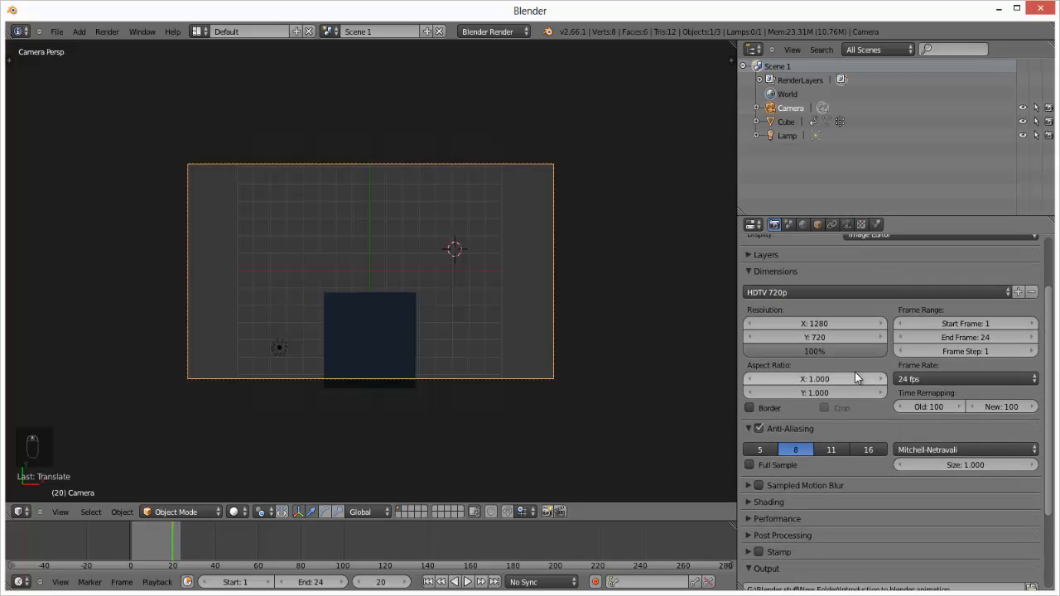
{"action": "scroll", "coordinate": [856, 376], "scroll_direction": "up", "scroll_amount": 3}
{"action": "scroll", "coordinate": [858, 381], "scroll_direction": "down", "scroll_amount": 3}
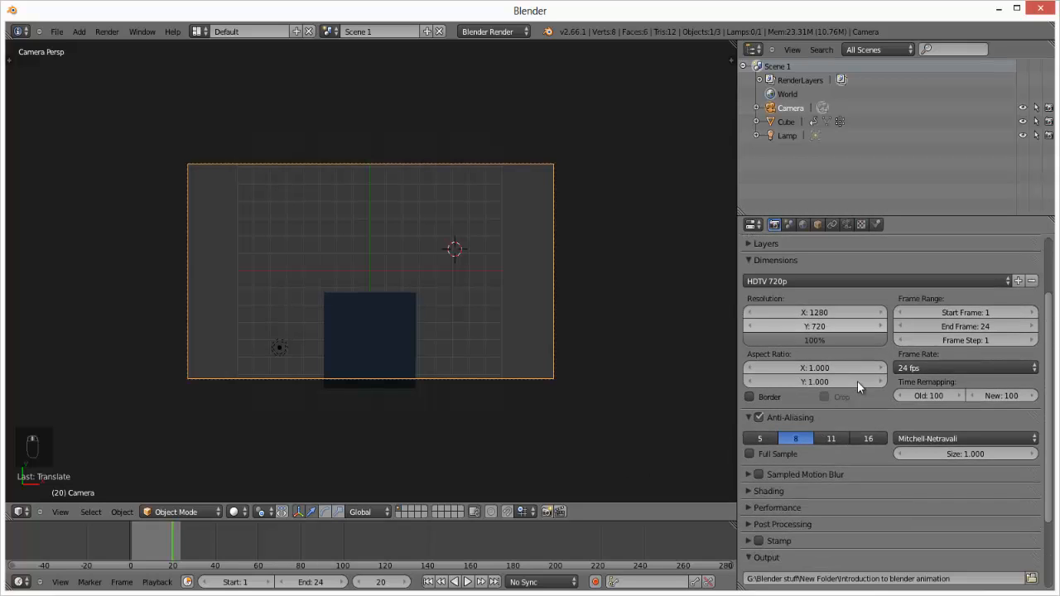
{"action": "scroll", "coordinate": [857, 381], "scroll_direction": "up", "scroll_amount": 3}
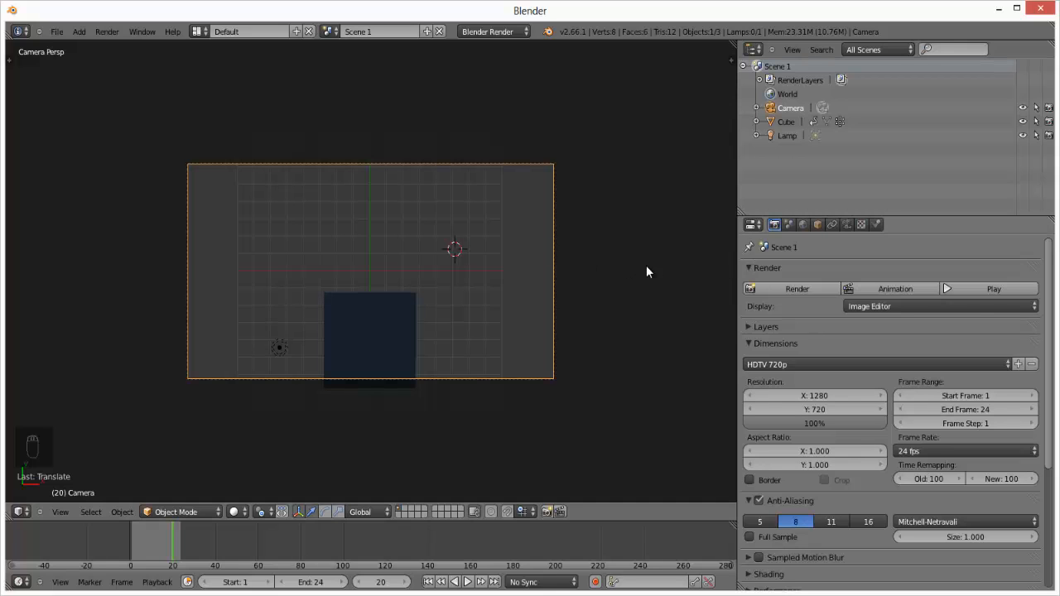
{"action": "left_click", "coordinate": [879, 293]}
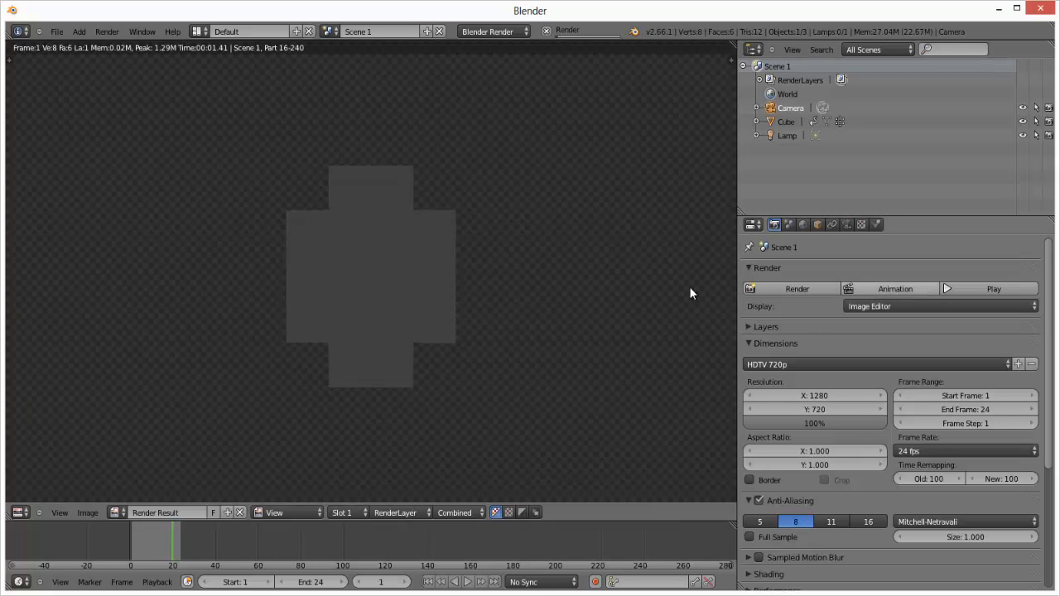